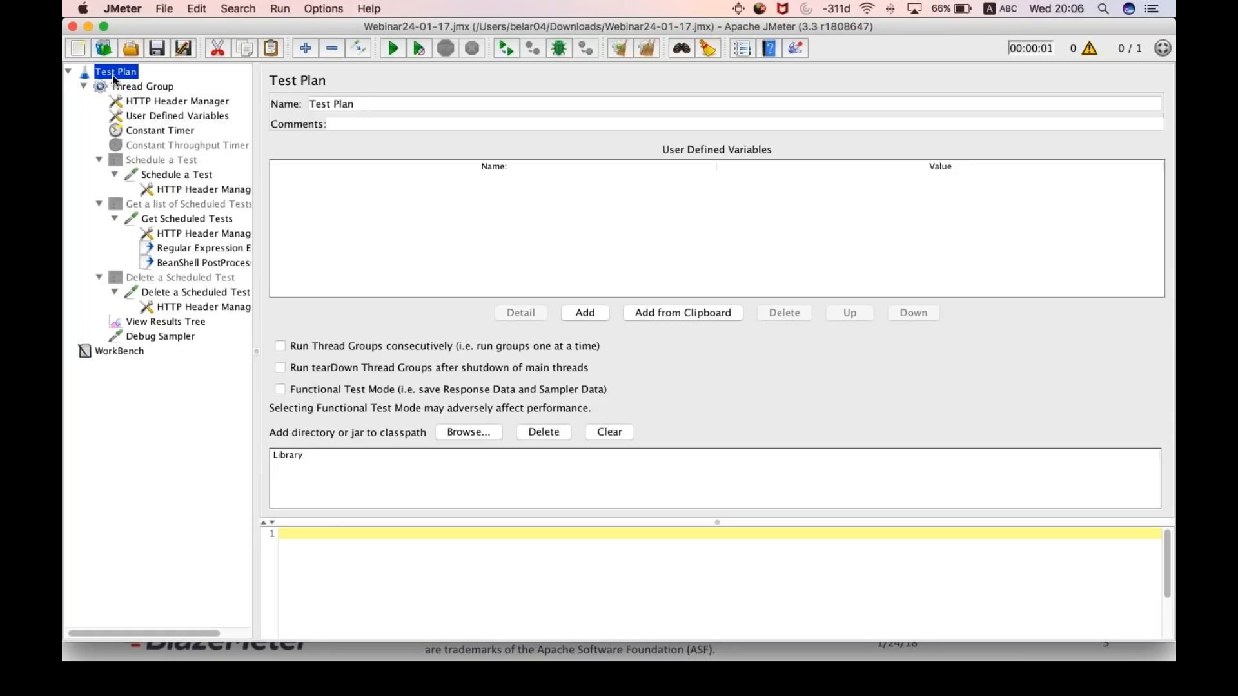
- View the Thread Group's settings and expand its elements in the test plan tree
{"action": "left_click", "coordinate": [68, 71]}
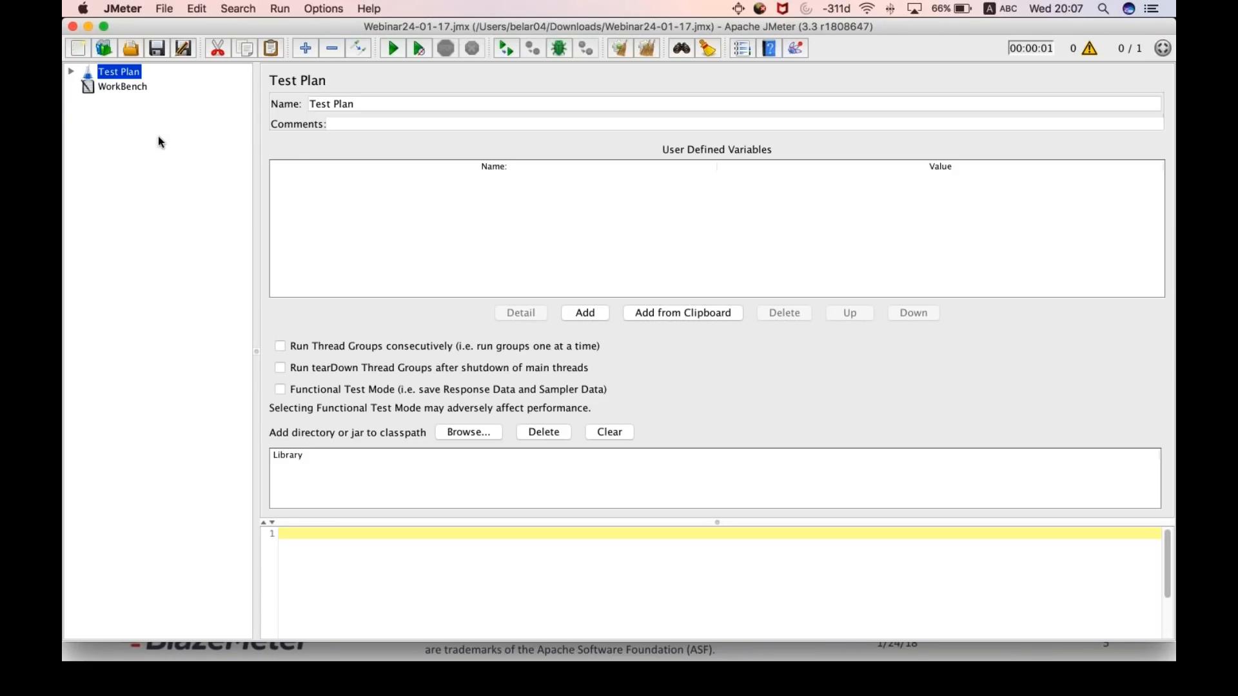
{"action": "left_click", "coordinate": [70, 73]}
{"action": "left_click", "coordinate": [86, 87]}
{"action": "left_click", "coordinate": [127, 85]}
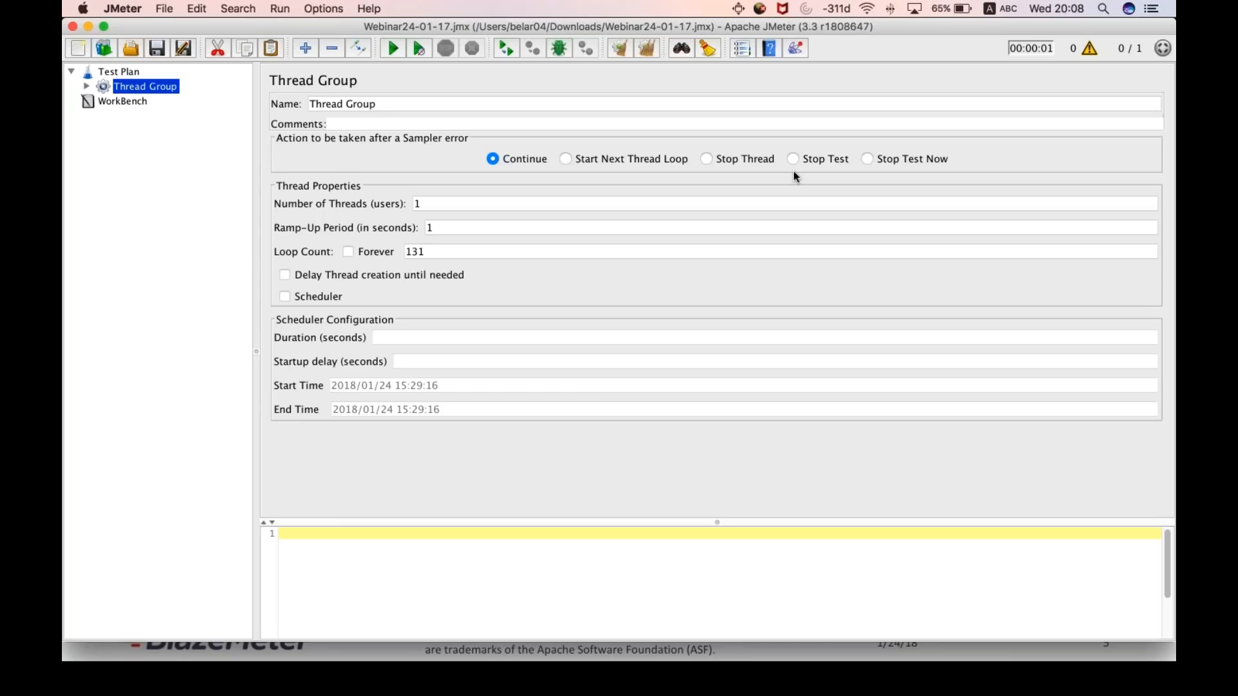
{"action": "left_click", "coordinate": [88, 87]}
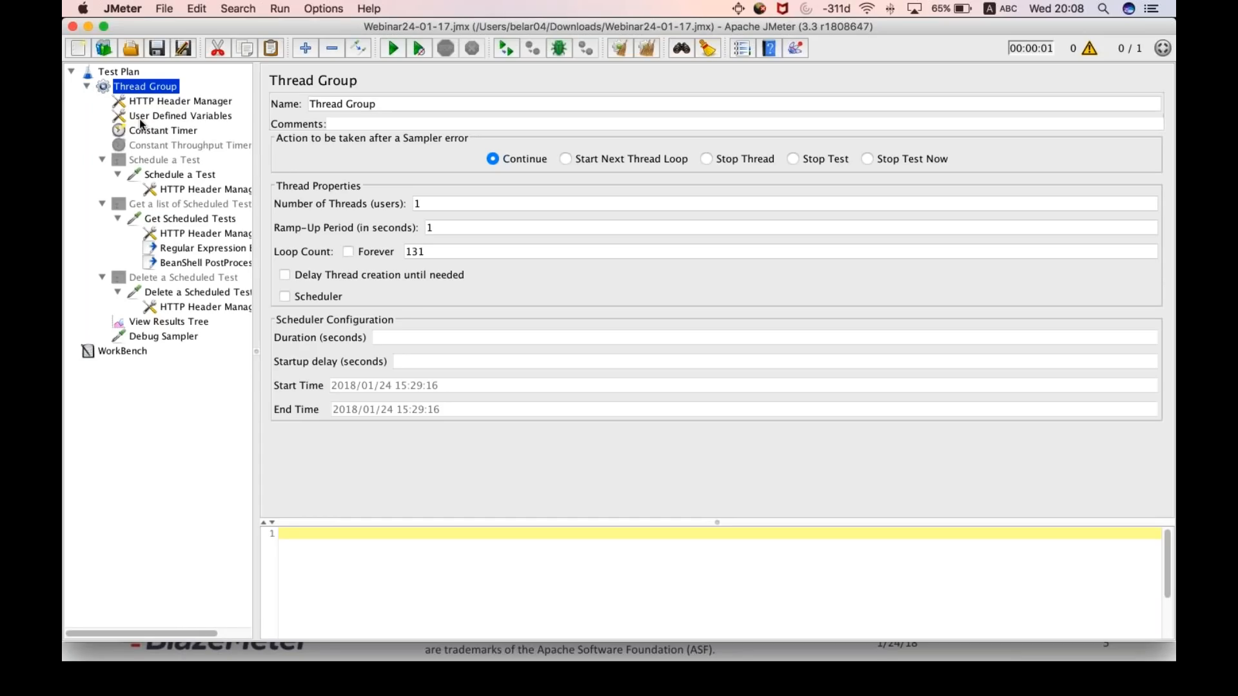
{"action": "key", "text": "super+Tab"}
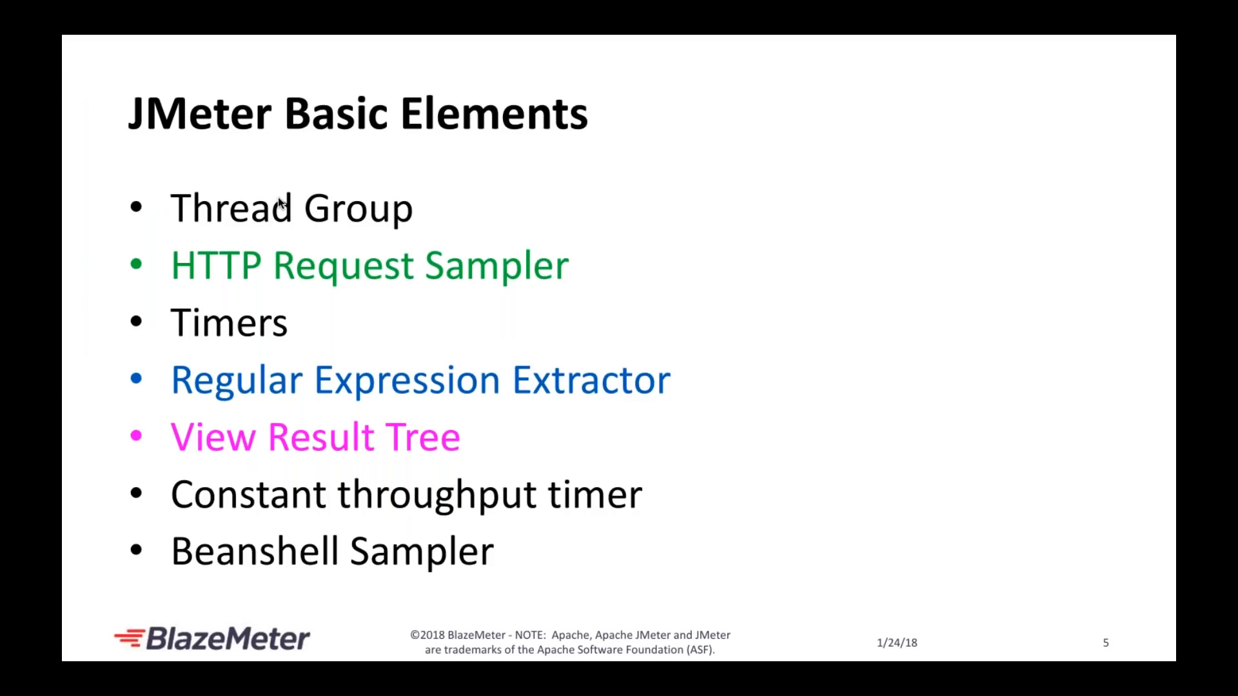
{"action": "key", "text": "super+Tab"}
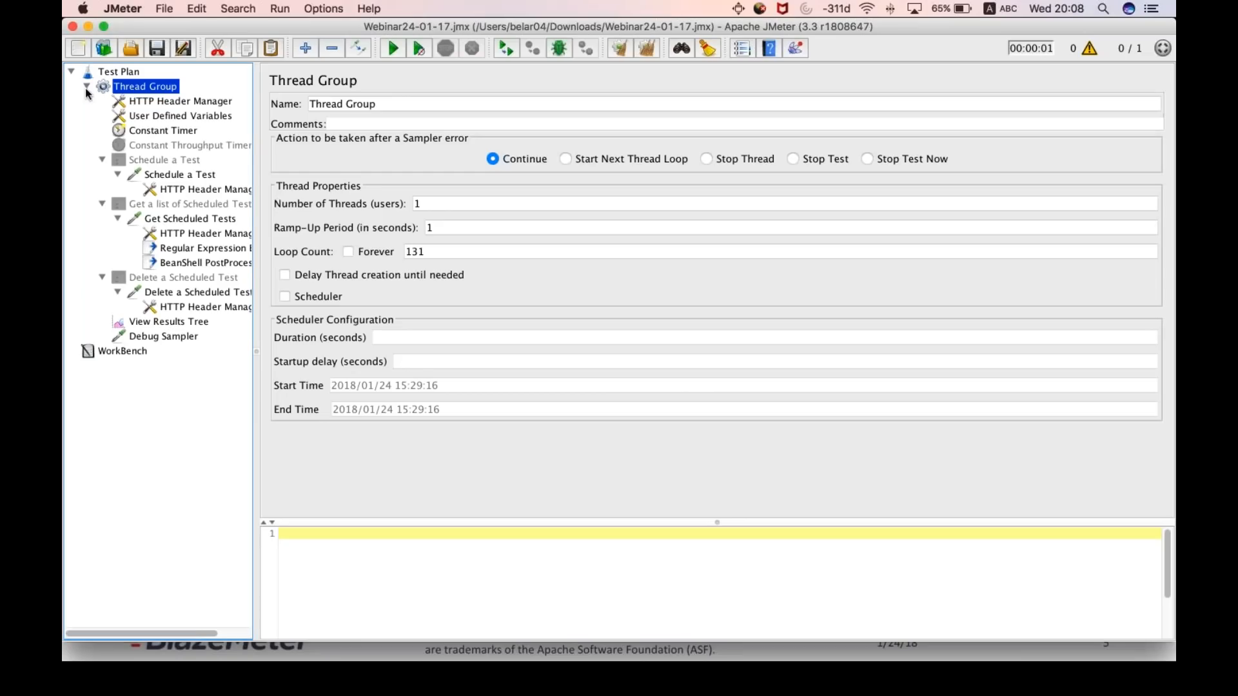
- Look through the thread group types that can be added to the Test Plan
{"action": "left_click", "coordinate": [87, 87]}
{"action": "left_click", "coordinate": [119, 71]}
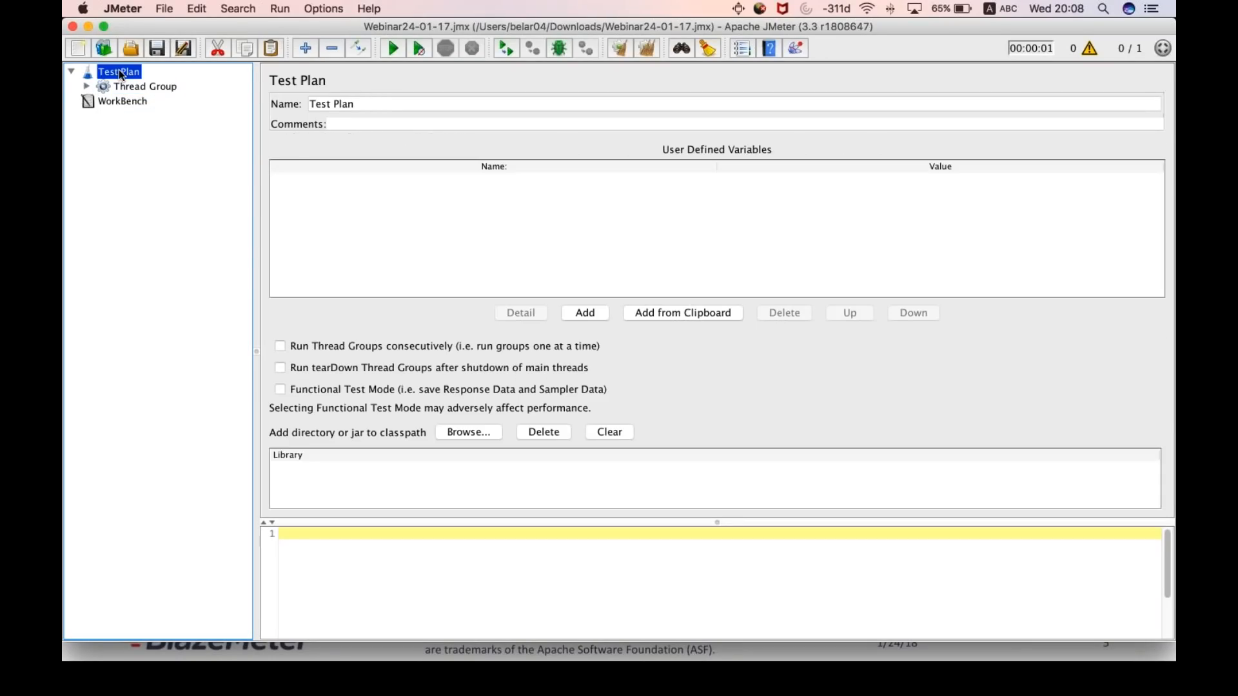
{"action": "right_click", "coordinate": [119, 75]}
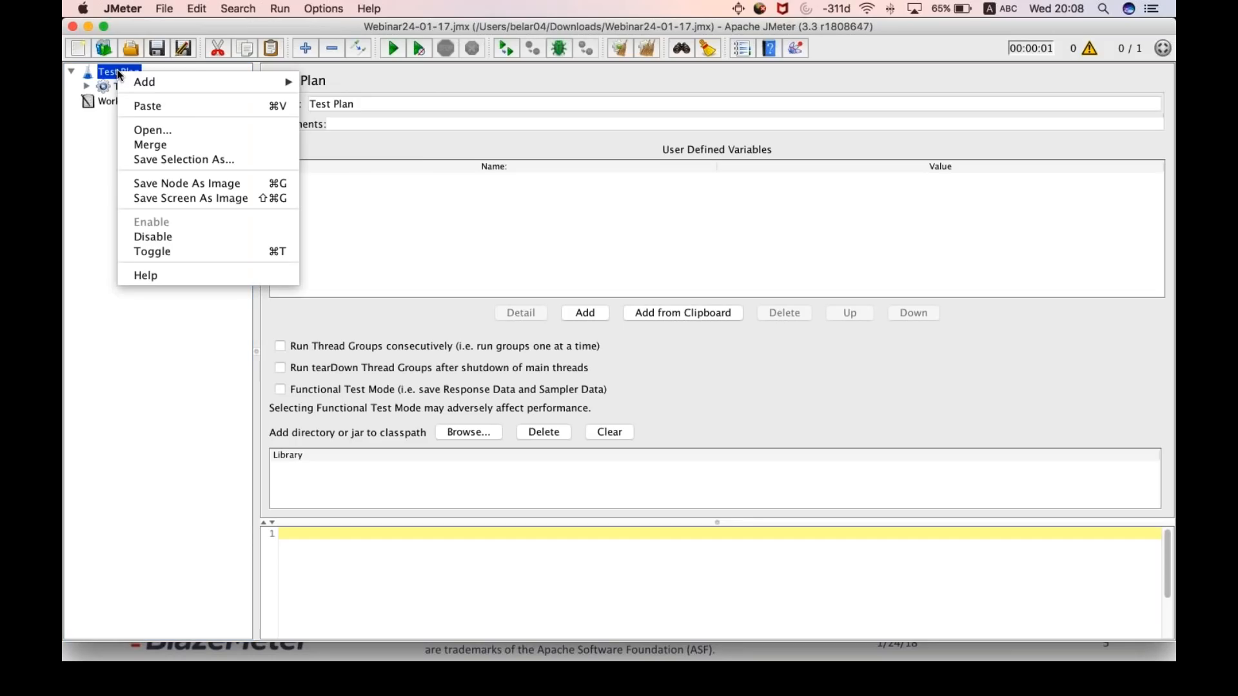
{"action": "mouse_move", "coordinate": [155, 79]}
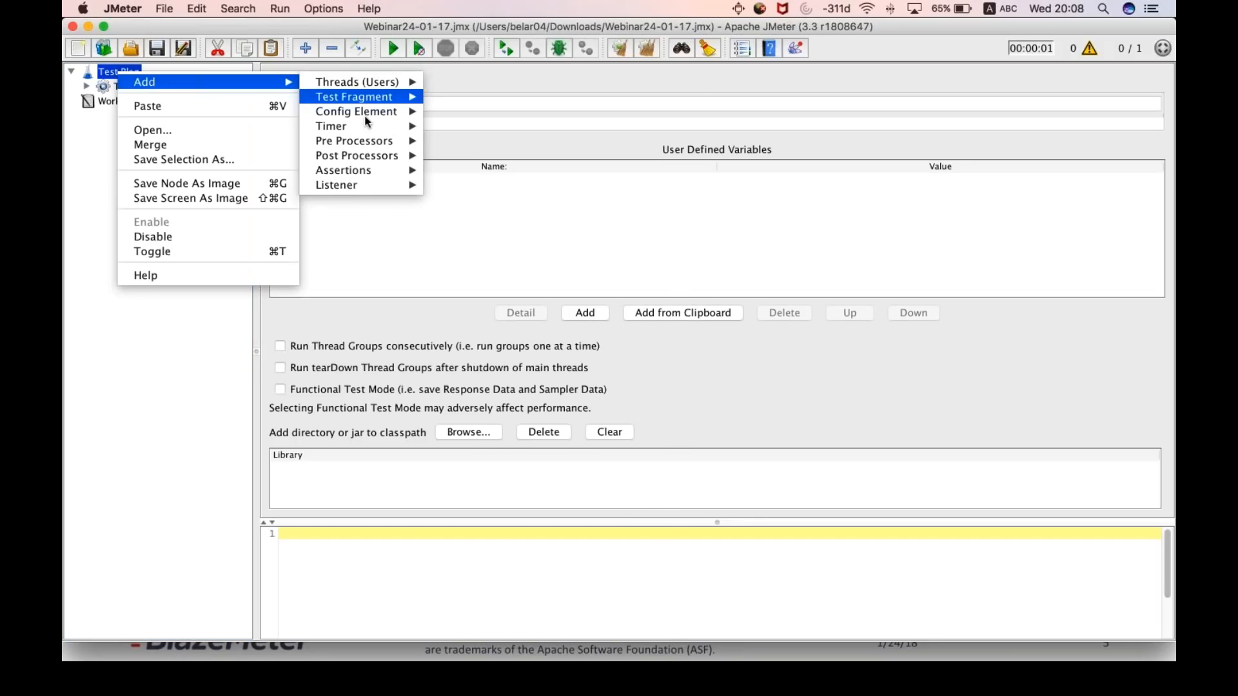
{"action": "mouse_move", "coordinate": [383, 87]}
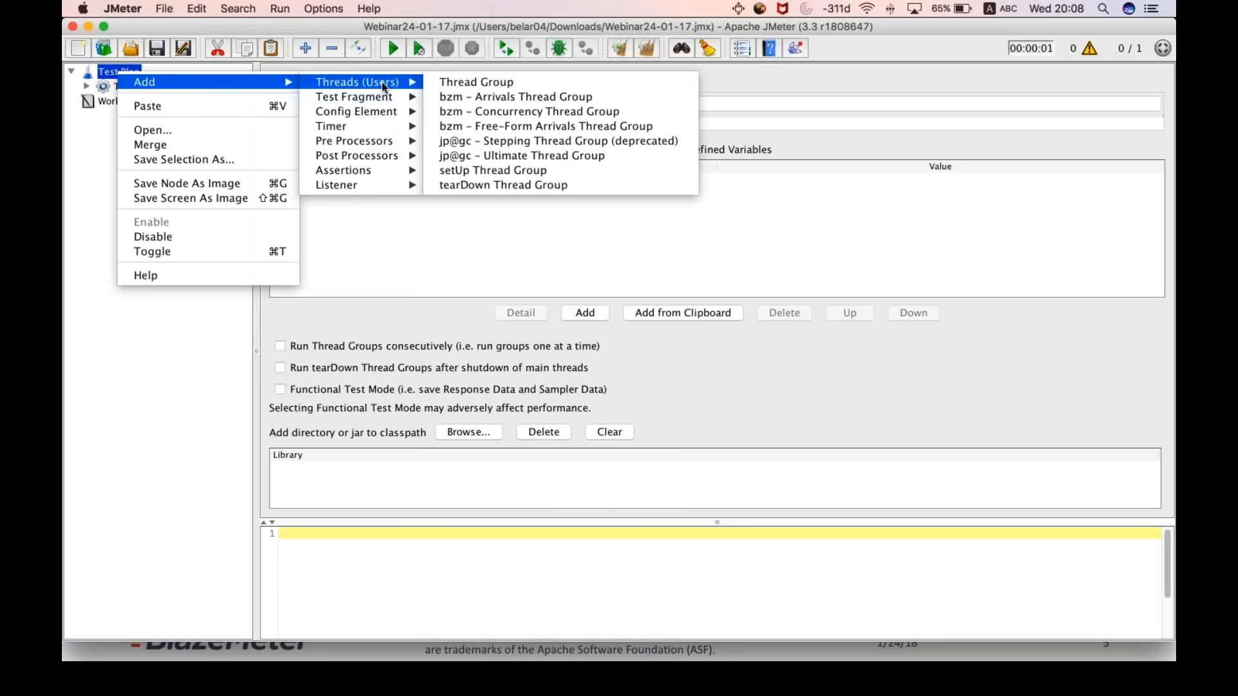
{"action": "left_click", "coordinate": [495, 84]}
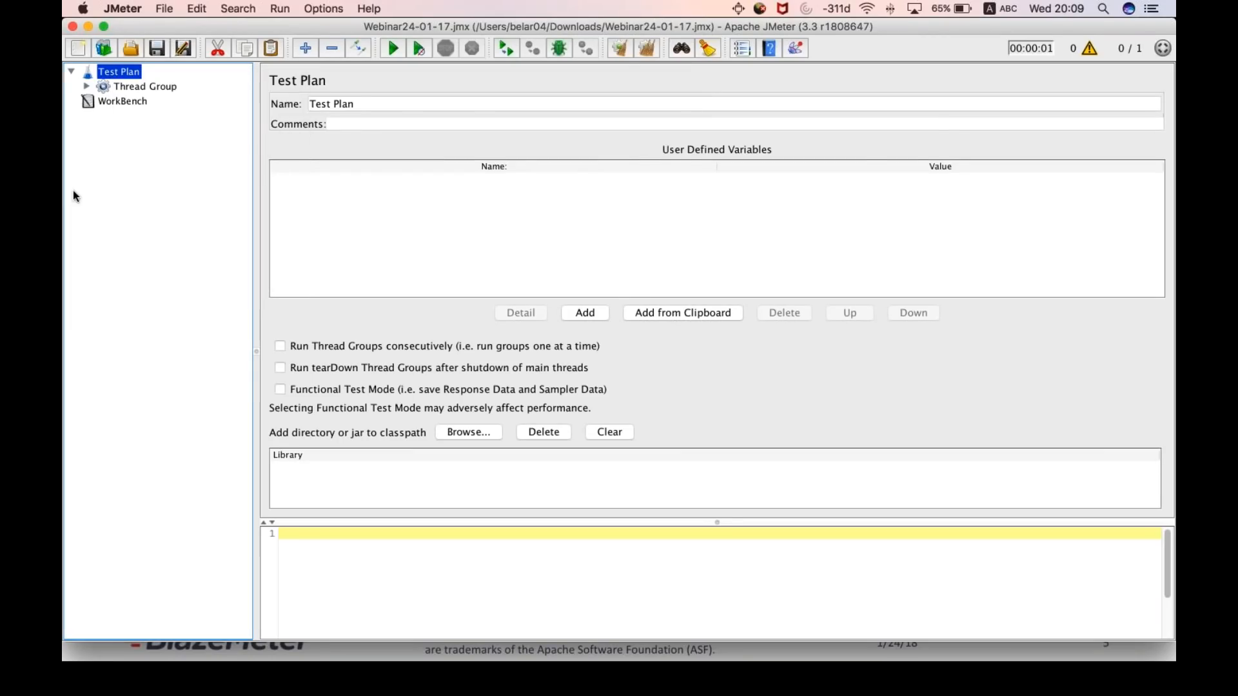
- Open the Thread Group and look through the sampler types that can be added to it, including HTTP Request
{"action": "left_click", "coordinate": [142, 86]}
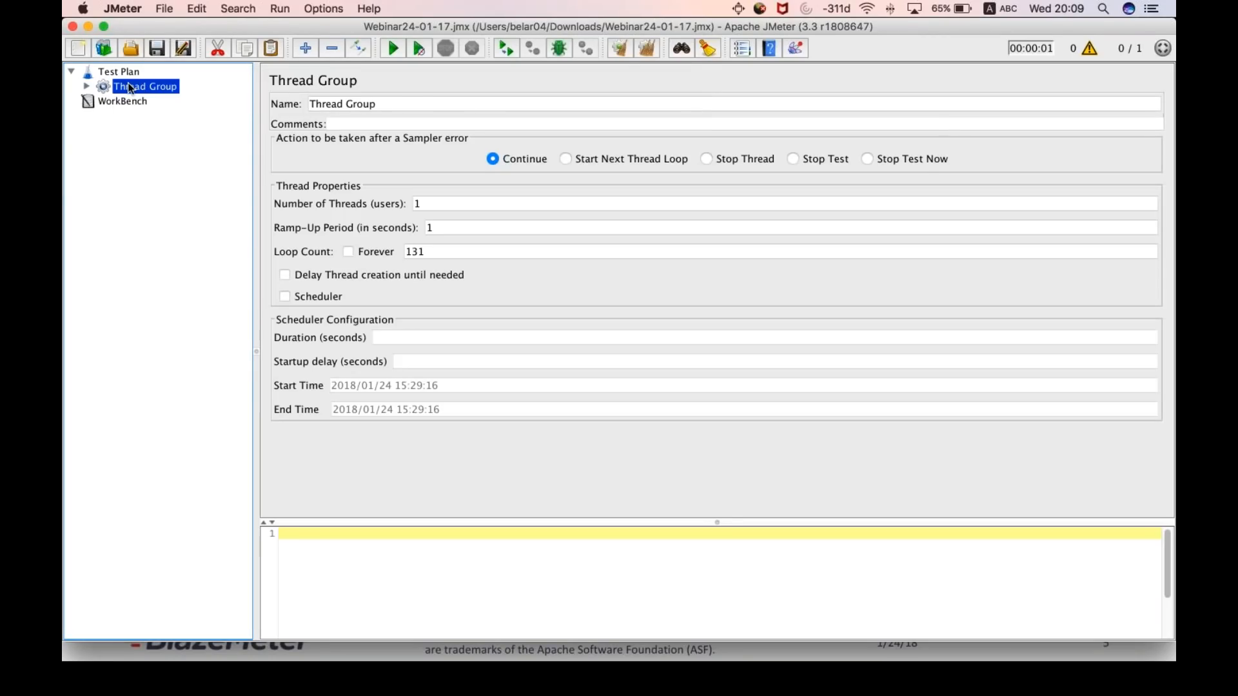
{"action": "right_click", "coordinate": [127, 91]}
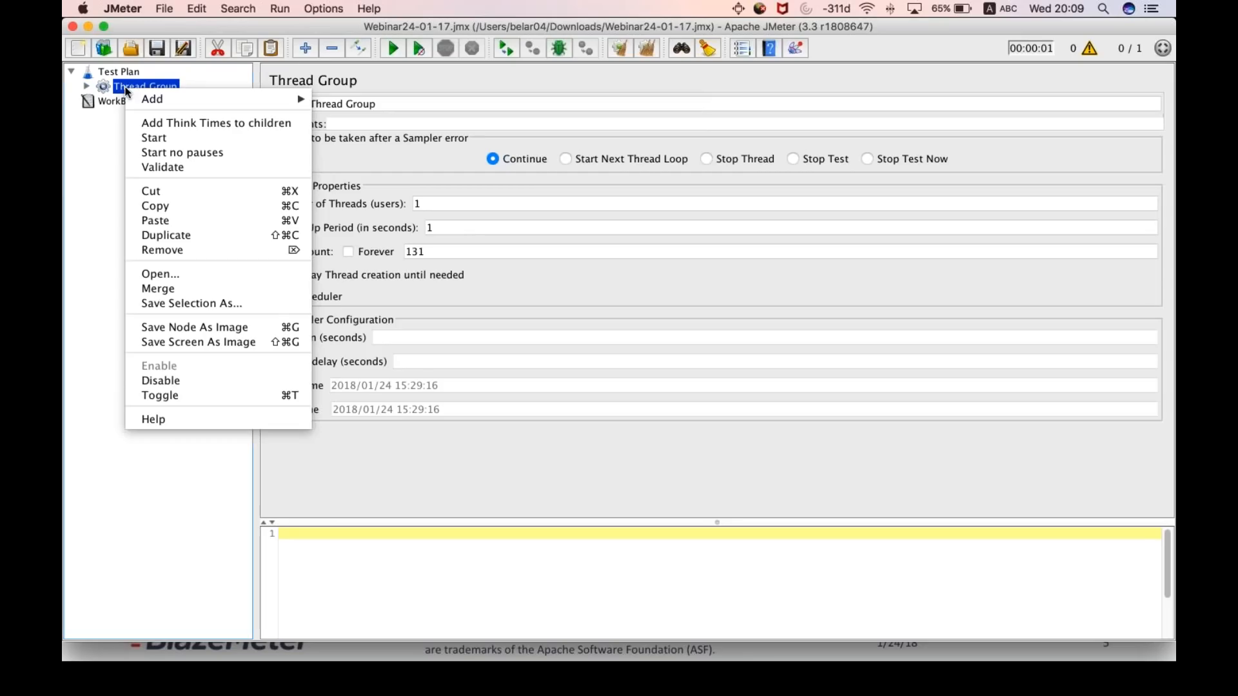
{"action": "mouse_move", "coordinate": [141, 98]}
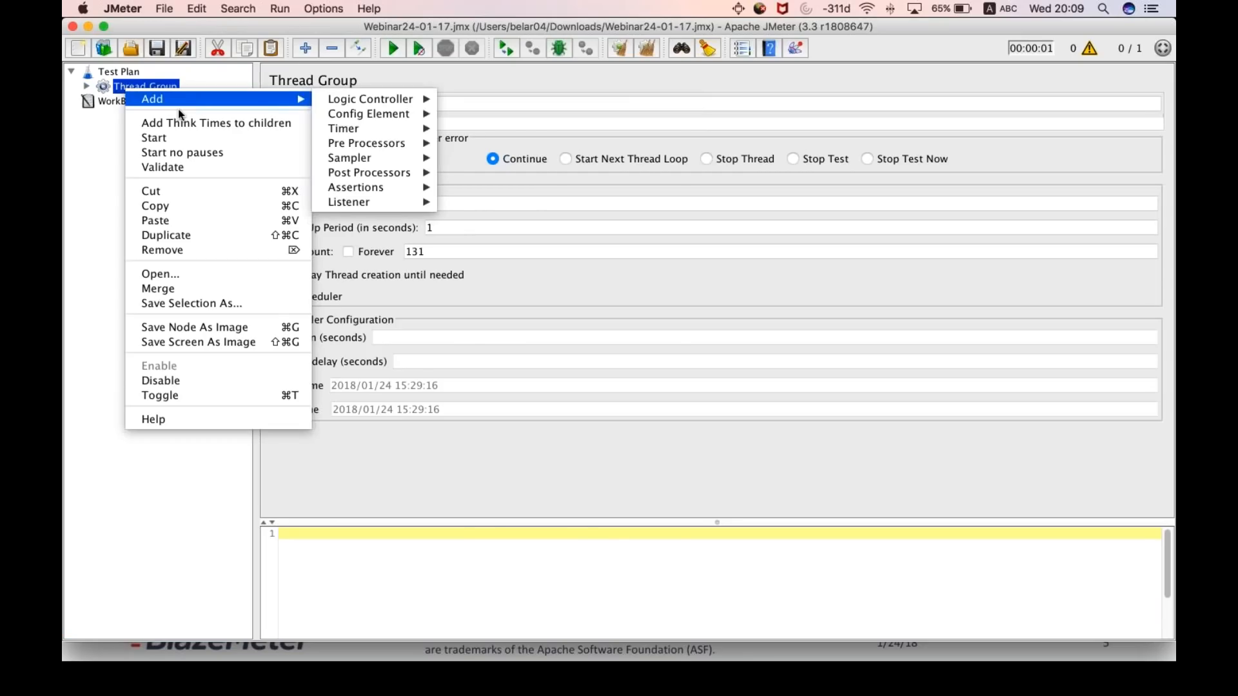
{"action": "mouse_move", "coordinate": [363, 158]}
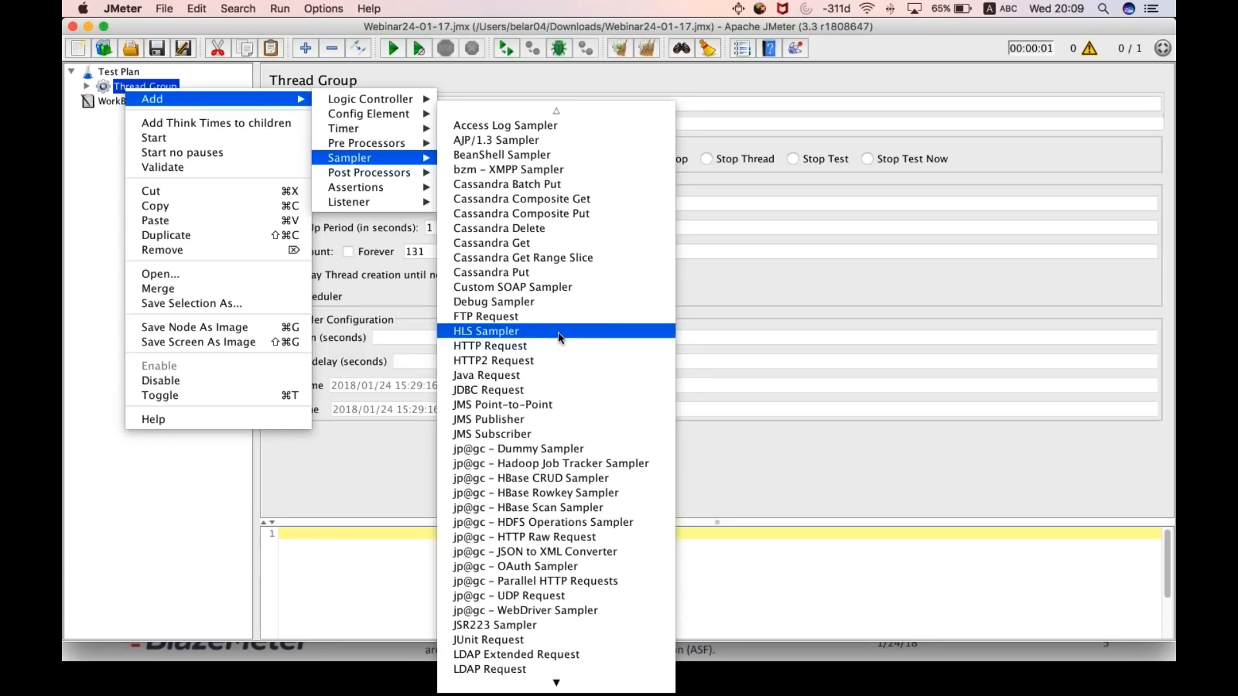
{"action": "scroll", "coordinate": [560, 338], "scroll_direction": "down", "scroll_amount": 2}
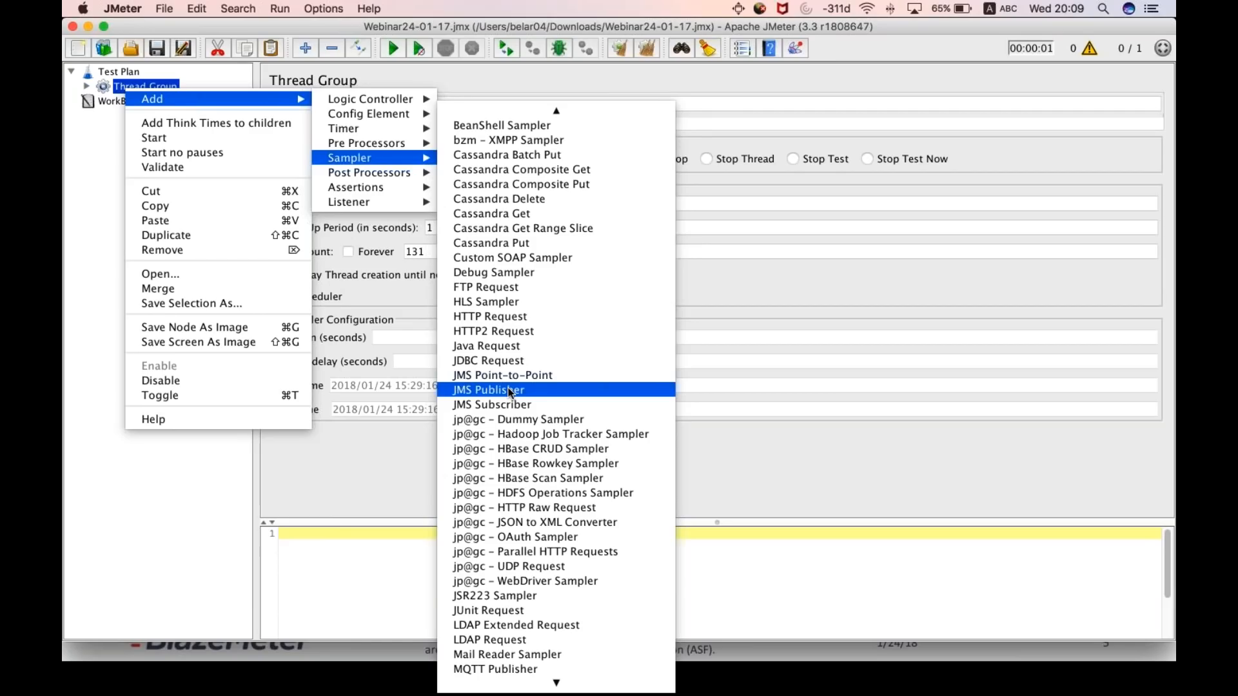
{"action": "scroll", "coordinate": [509, 392], "scroll_direction": "up", "scroll_amount": 2}
{"action": "scroll", "coordinate": [509, 387], "scroll_direction": "down", "scroll_amount": 1}
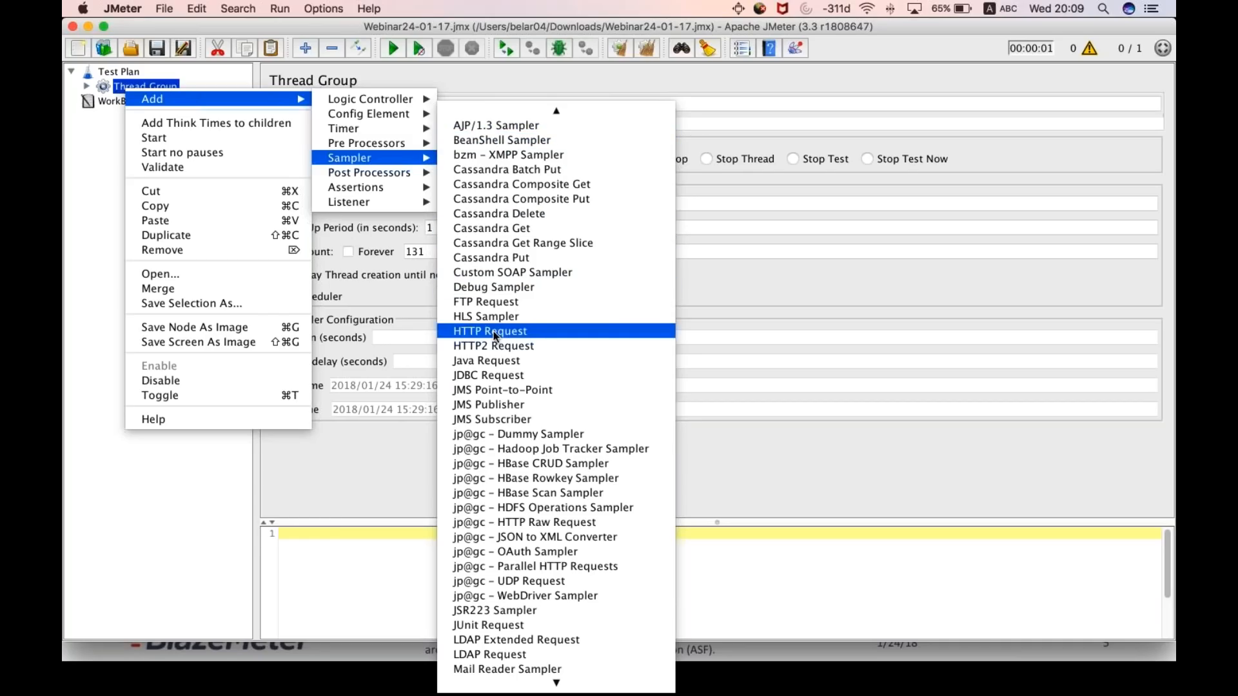
{"action": "scroll", "coordinate": [493, 330], "scroll_direction": "down", "scroll_amount": 15}
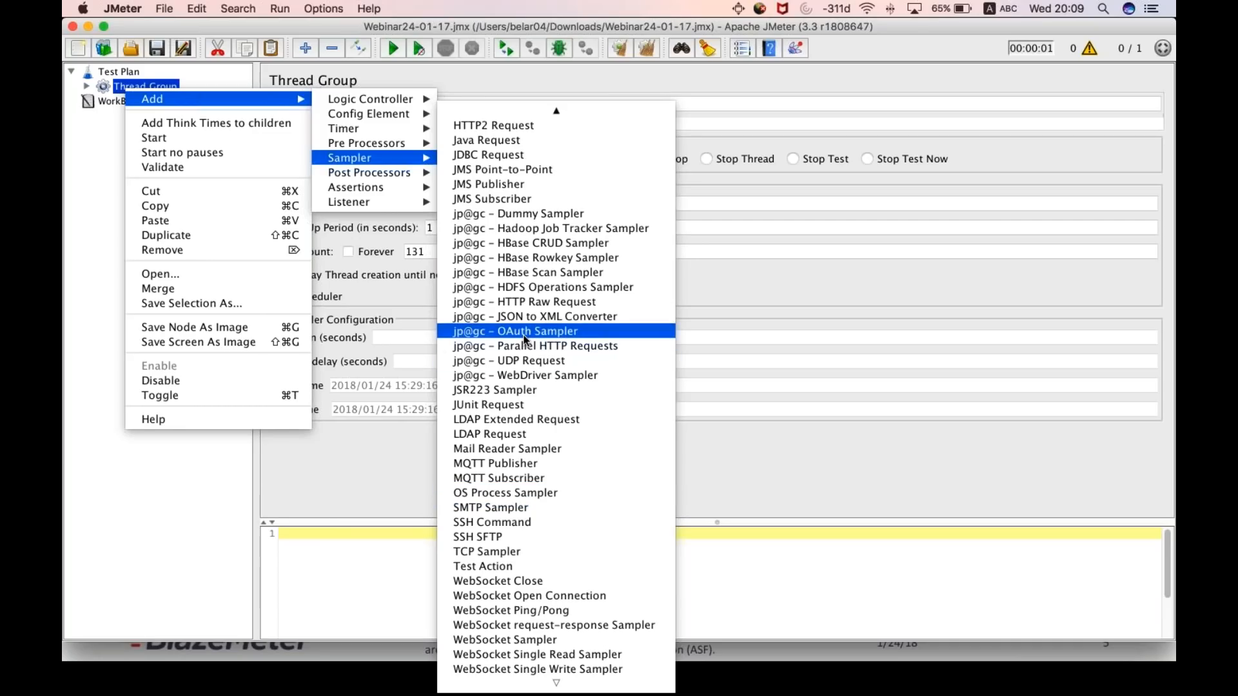
{"action": "scroll", "coordinate": [494, 276], "scroll_direction": "up", "scroll_amount": 4}
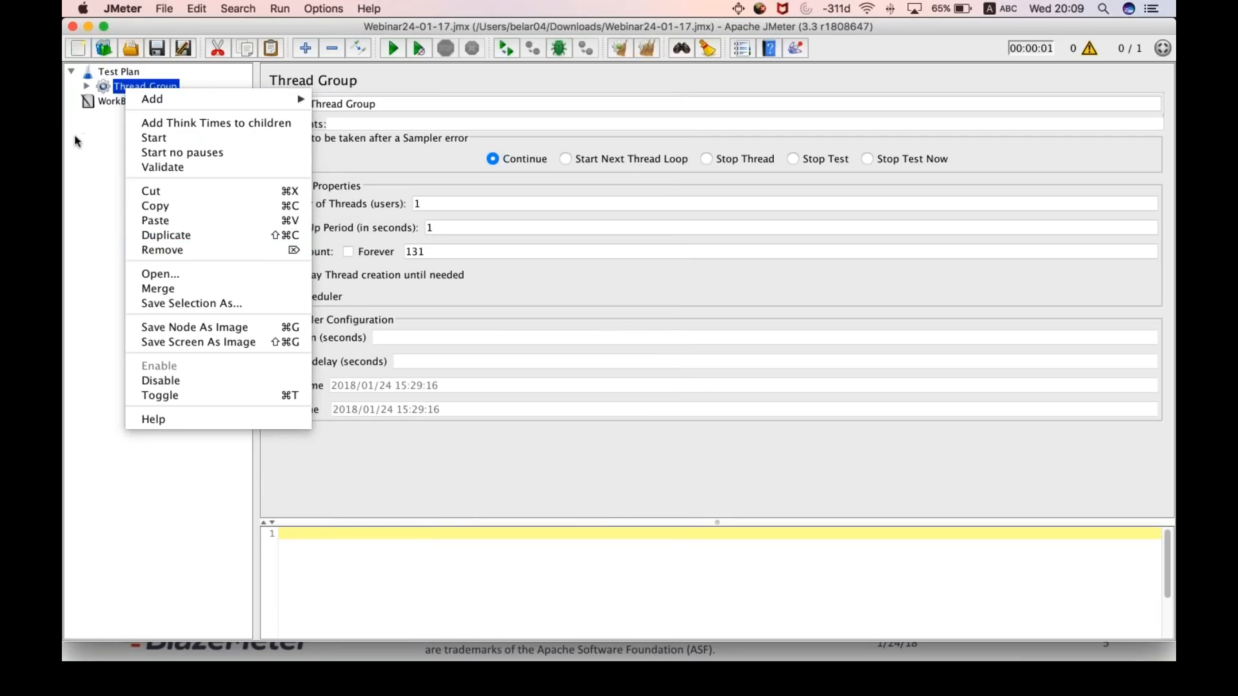
{"action": "left_click", "coordinate": [75, 136]}
- Expand the Thread Group and open the Schedule a Test HTTP request to inspect its name and protocol
{"action": "left_click", "coordinate": [86, 89]}
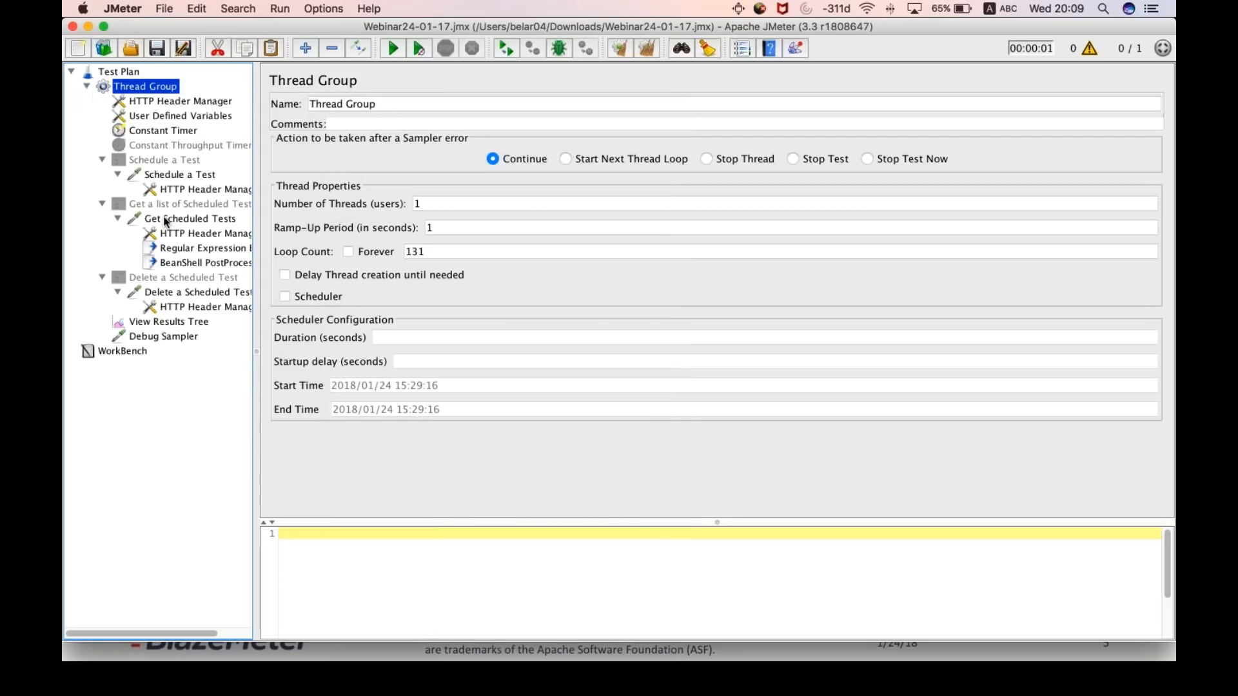
{"action": "left_click", "coordinate": [169, 174]}
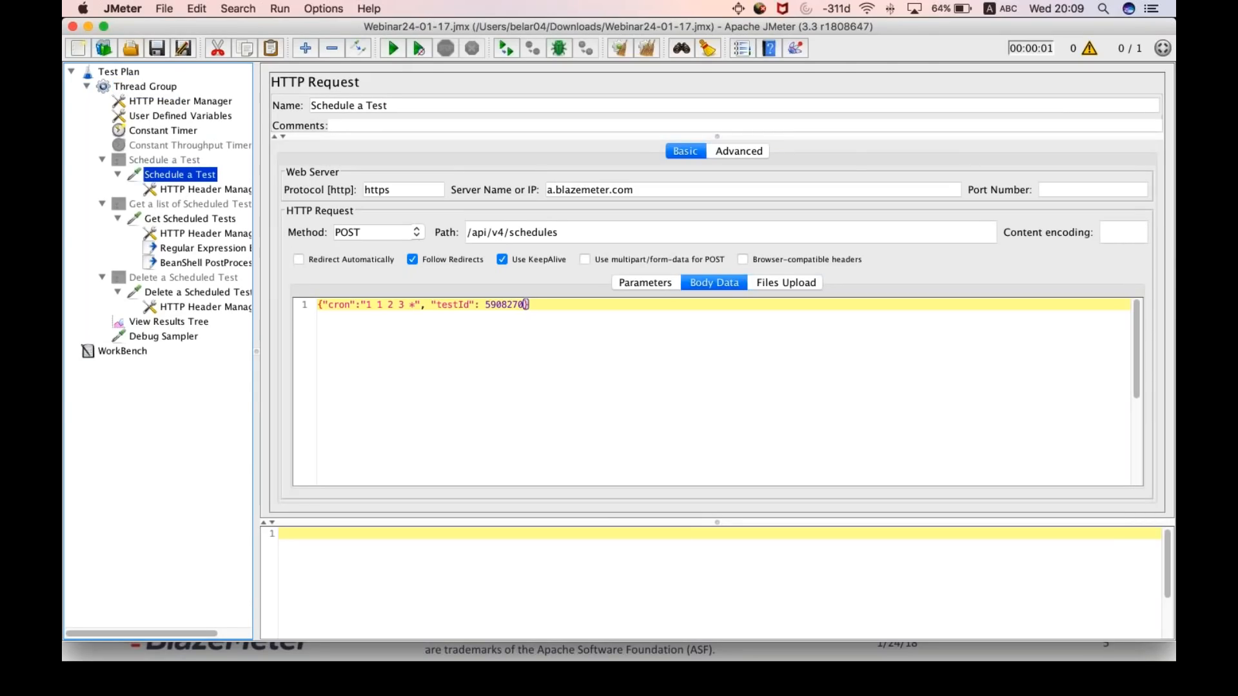
{"action": "left_click", "coordinate": [496, 104]}
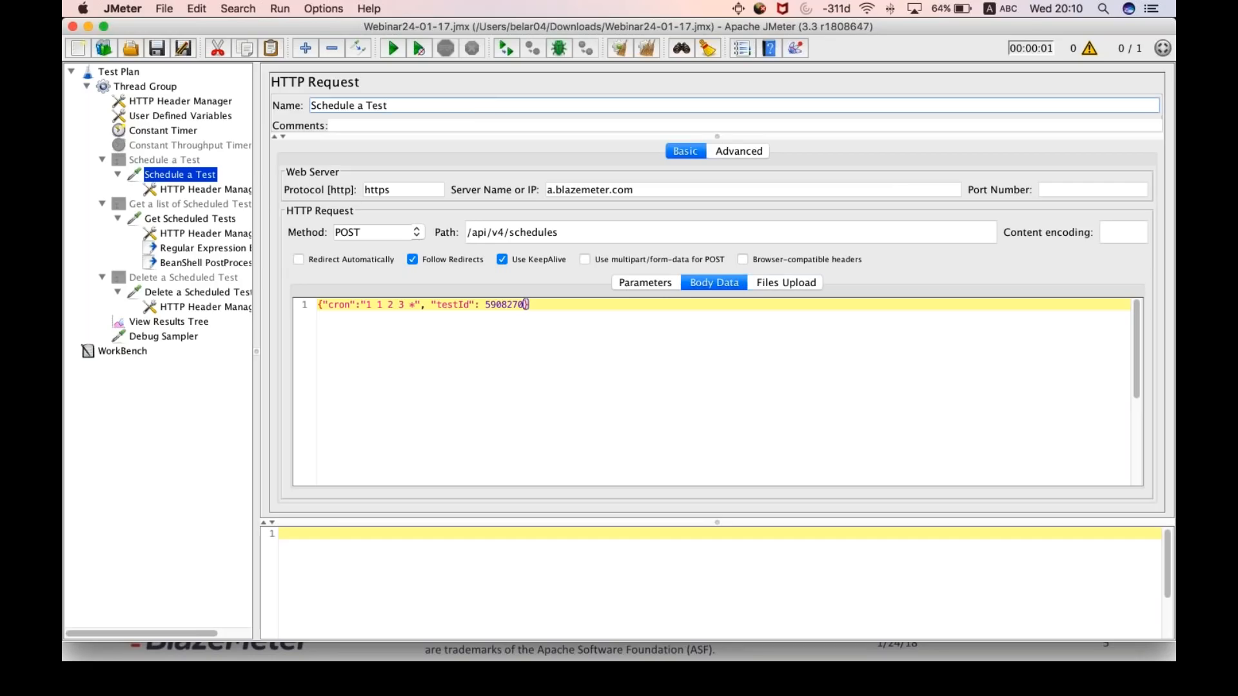
{"action": "left_click", "coordinate": [405, 189]}
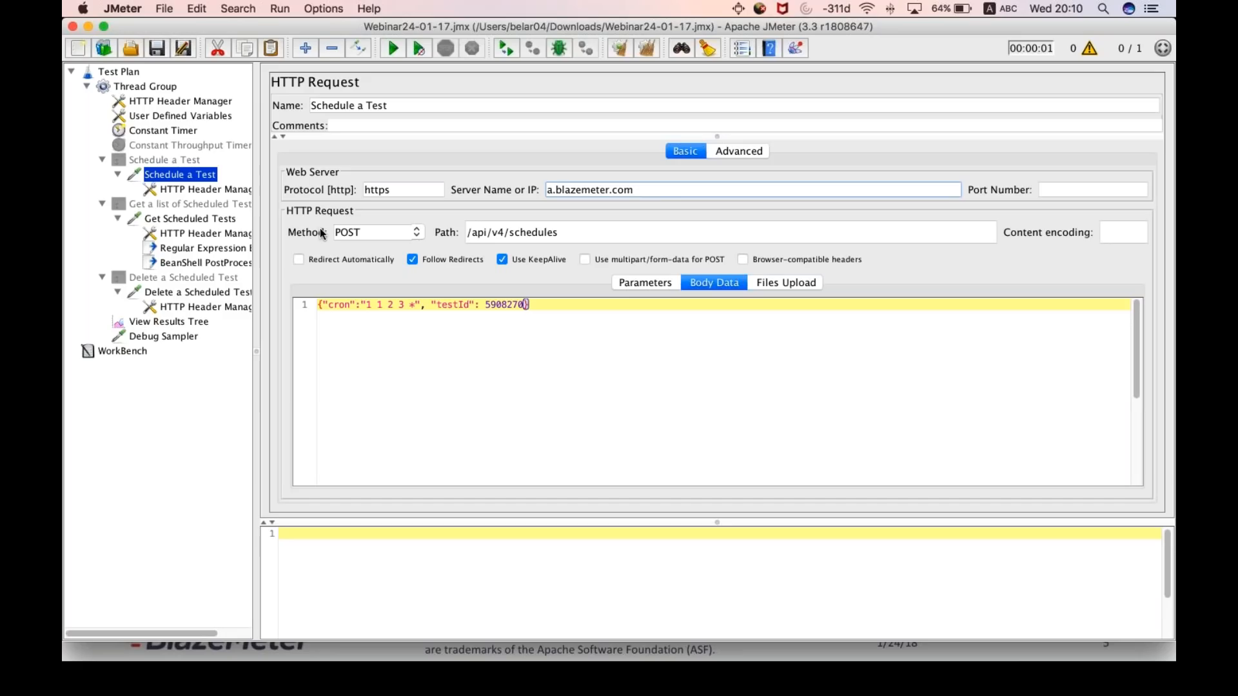
- View the HTTP methods available for the Schedule a Test request
{"action": "left_click", "coordinate": [403, 236]}
{"action": "left_click", "coordinate": [416, 232]}
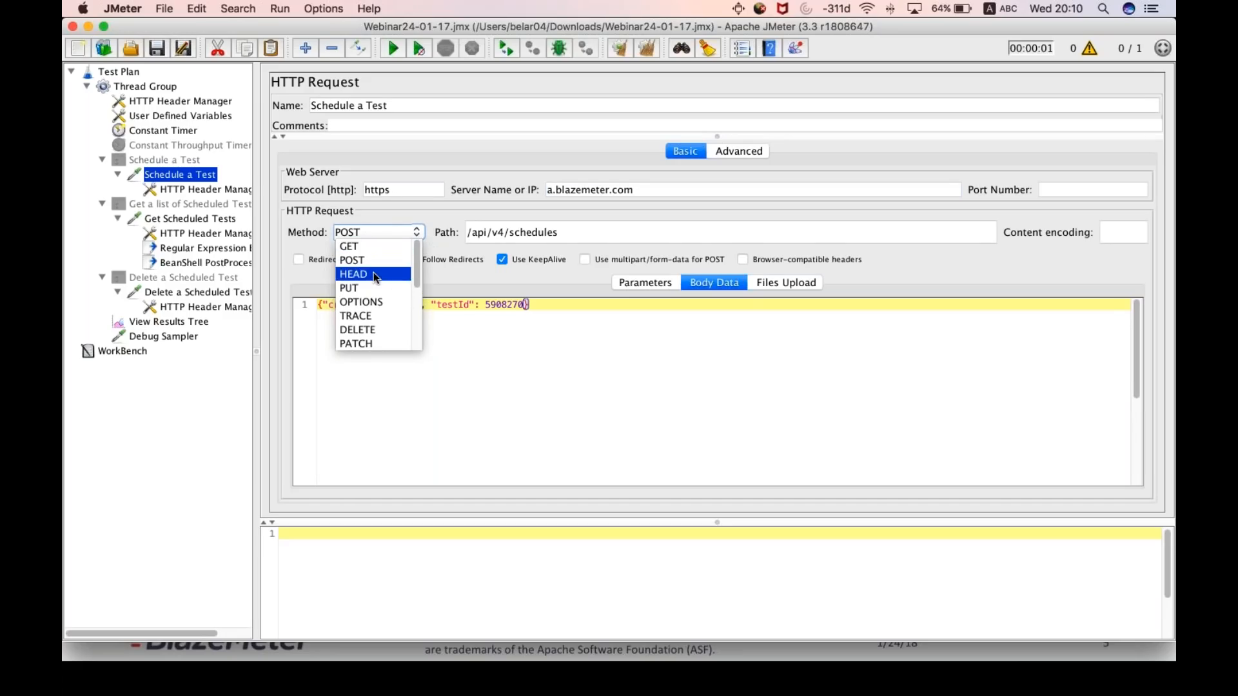
{"action": "left_click", "coordinate": [423, 234]}
{"action": "left_click", "coordinate": [417, 233]}
{"action": "left_click", "coordinate": [423, 234]}
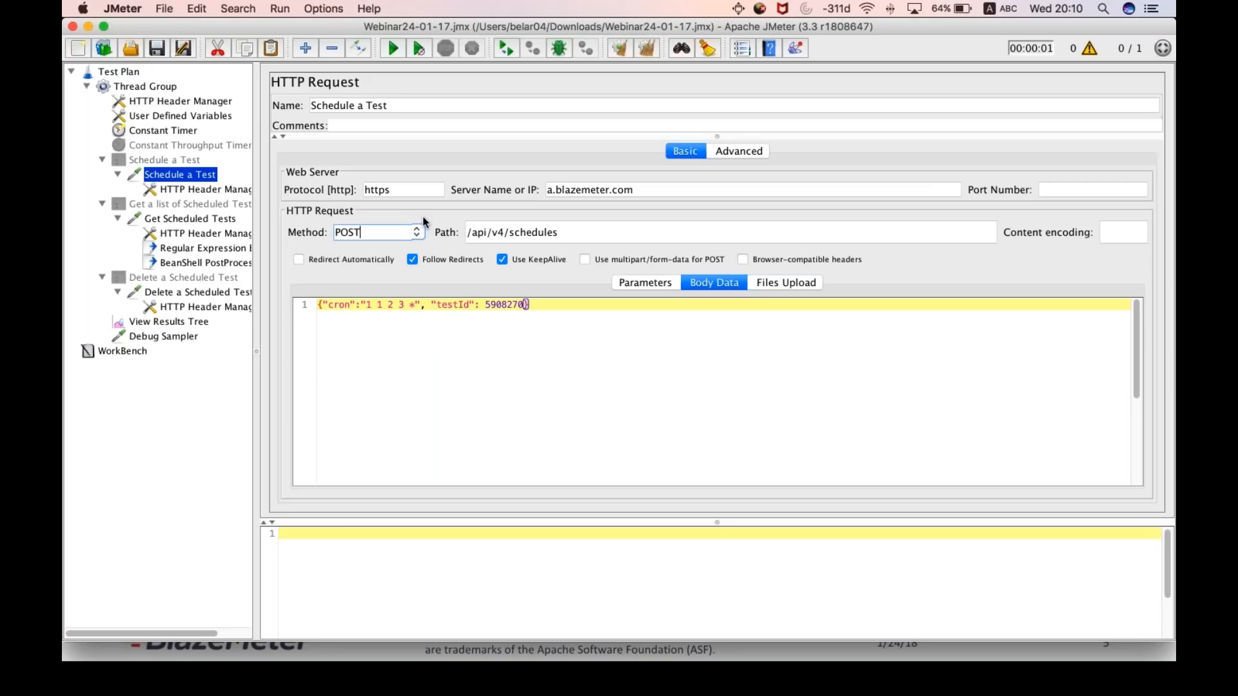
- Move the path /api/v4/schedules to the end of the server name a.blazemeter.com
{"action": "double_click", "coordinate": [594, 235]}
{"action": "left_click_drag", "start_coordinate": [594, 235], "coordinate": [432, 230]}
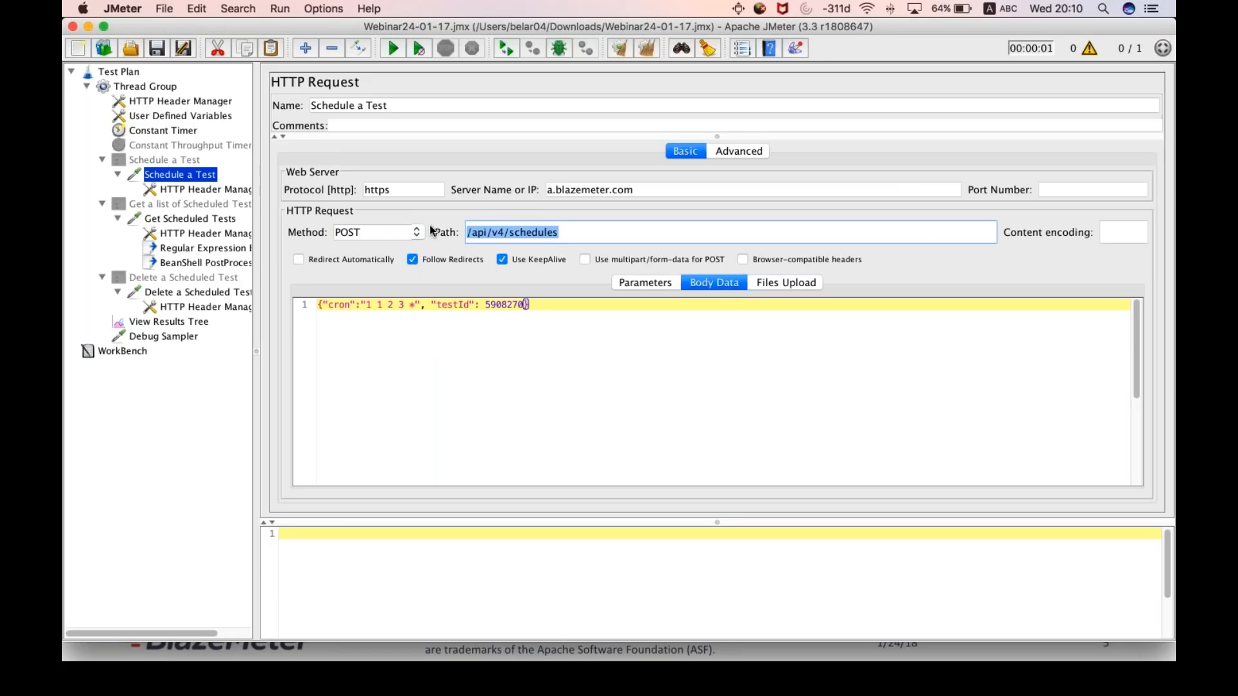
{"action": "key", "text": "super+x"}
{"action": "left_click", "coordinate": [659, 189]}
{"action": "key", "text": "super+v"}
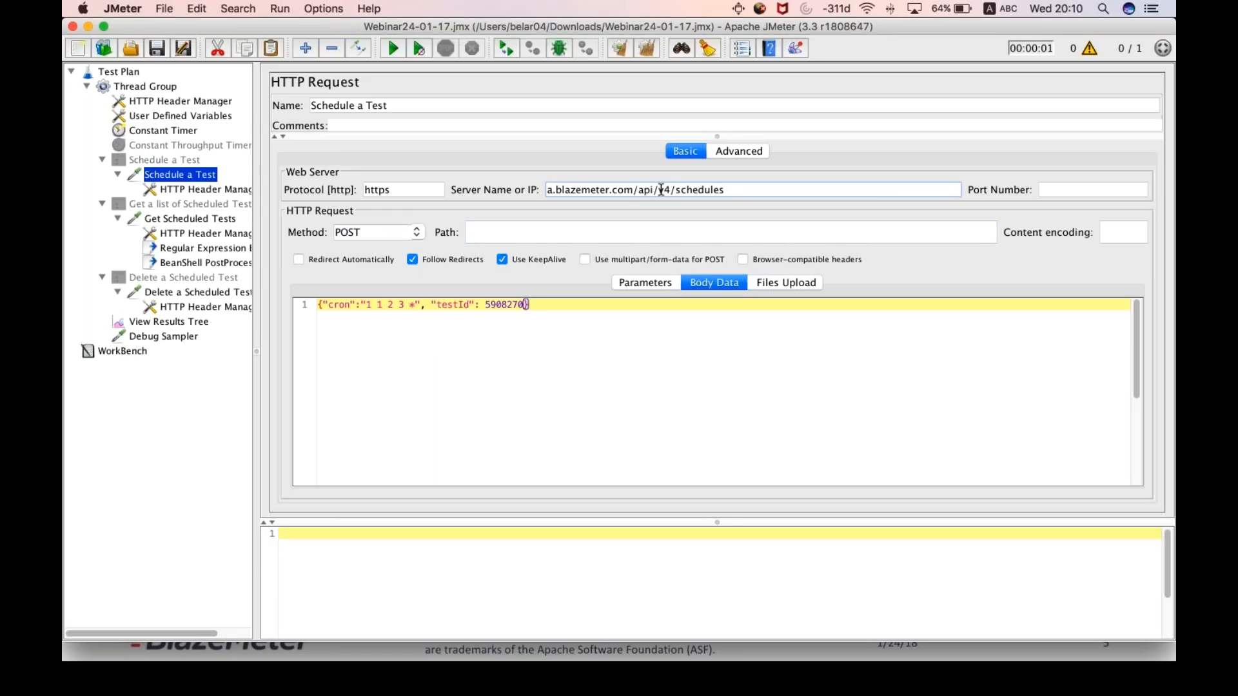
- Move /api/v4/schedules from the server name back into the request path
{"action": "key", "text": "shift+alt+Left"}
{"action": "key", "text": "shift+alt+Left"}
{"action": "key", "text": "shift+alt+Left"}
{"action": "key", "text": "shift+Left"}
{"action": "key", "text": "super+x"}
{"action": "left_click", "coordinate": [654, 233]}
{"action": "key", "text": "super+v"}
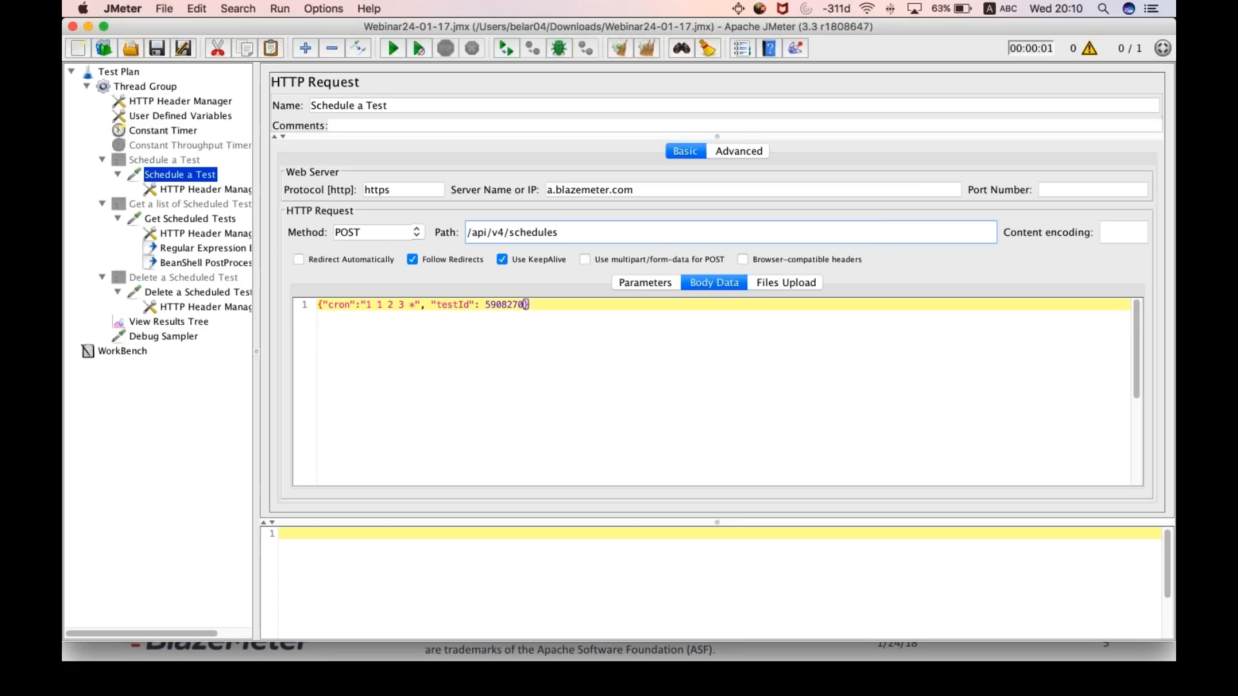
- Examine the cron and testId entries in the request's body data and open the request's advanced settings
{"action": "left_click", "coordinate": [326, 305]}
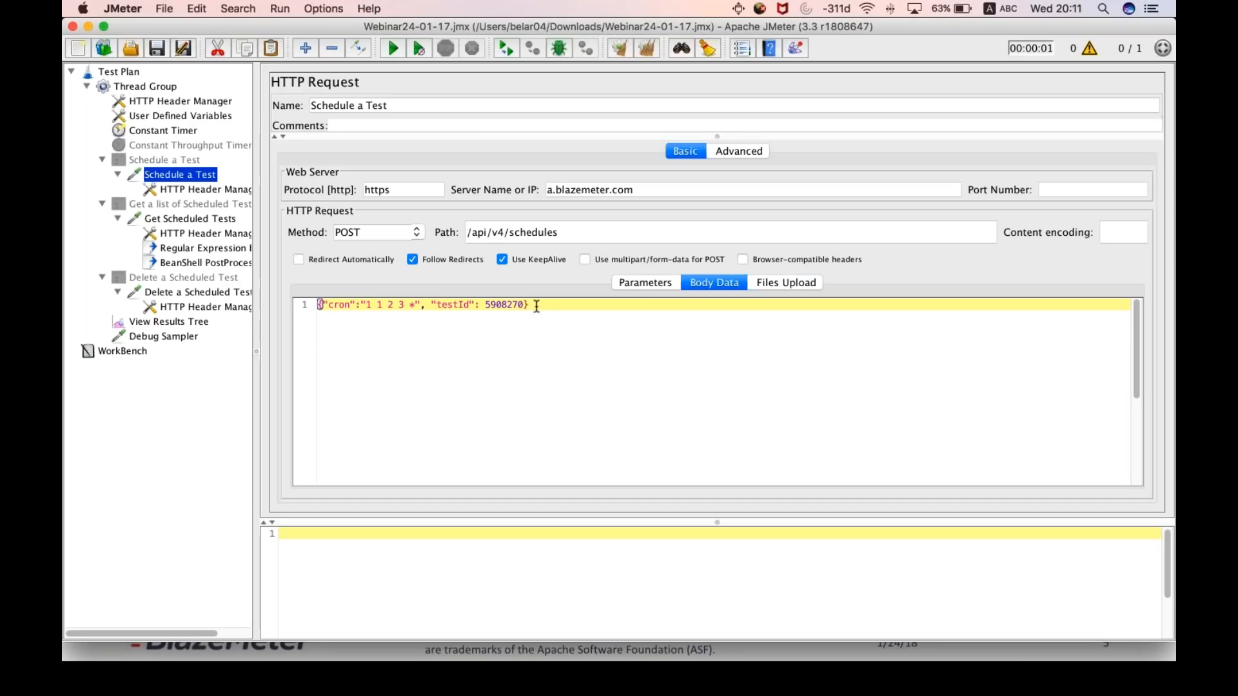
{"action": "double_click", "coordinate": [451, 303]}
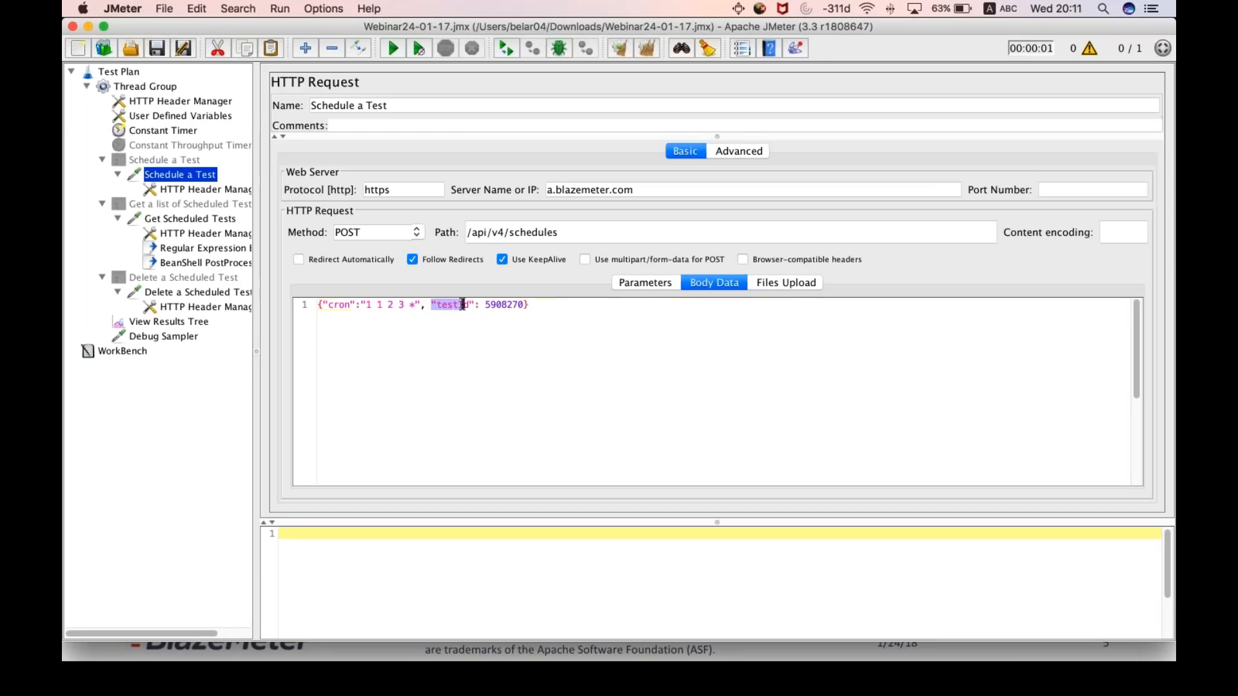
{"action": "left_click", "coordinate": [459, 333]}
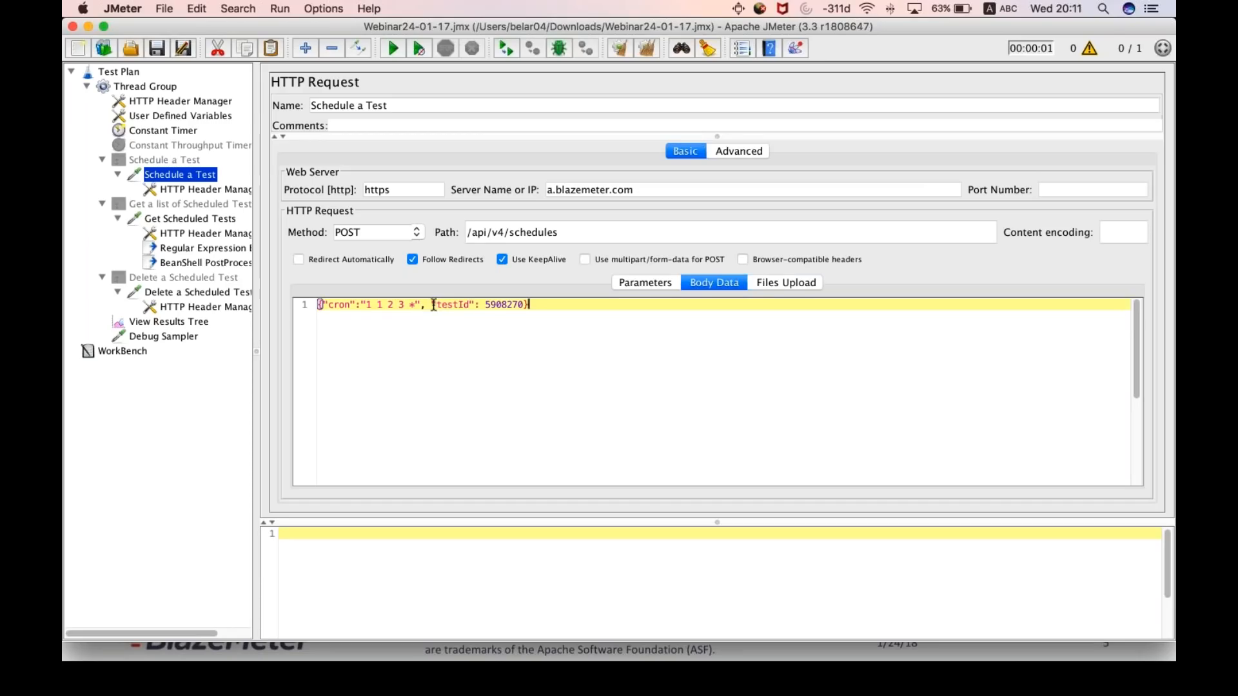
{"action": "double_click", "coordinate": [445, 304]}
{"action": "double_click", "coordinate": [509, 305]}
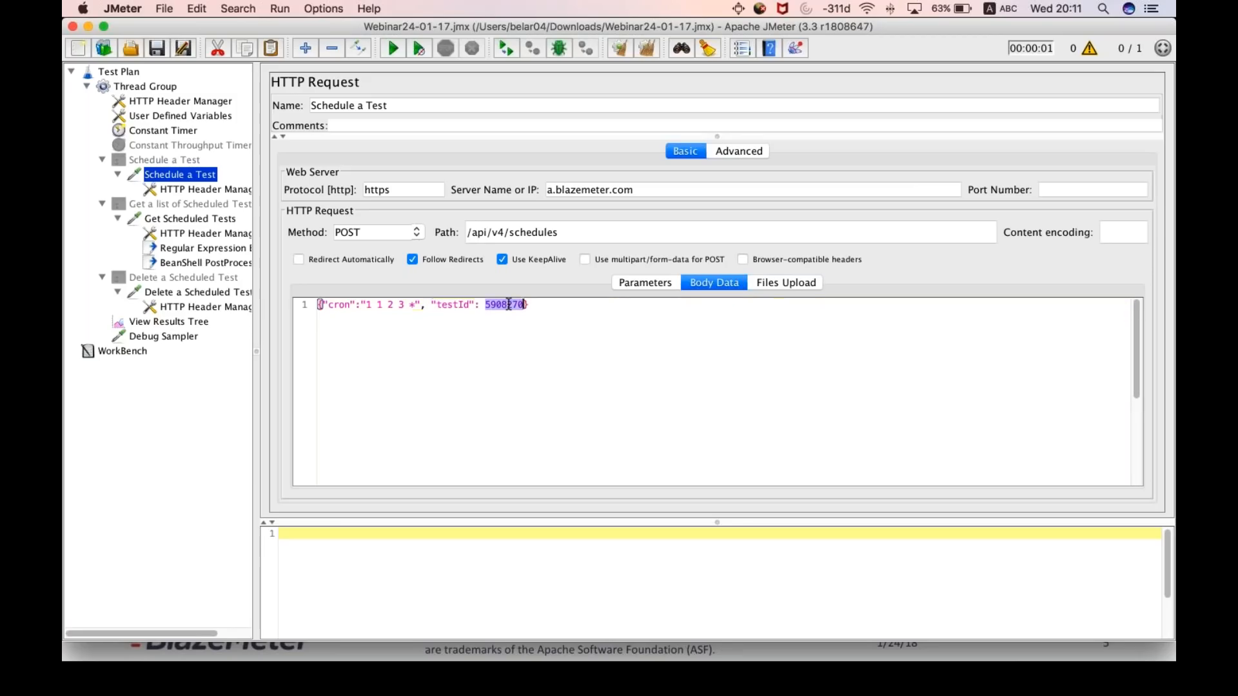
{"action": "left_click", "coordinate": [338, 312]}
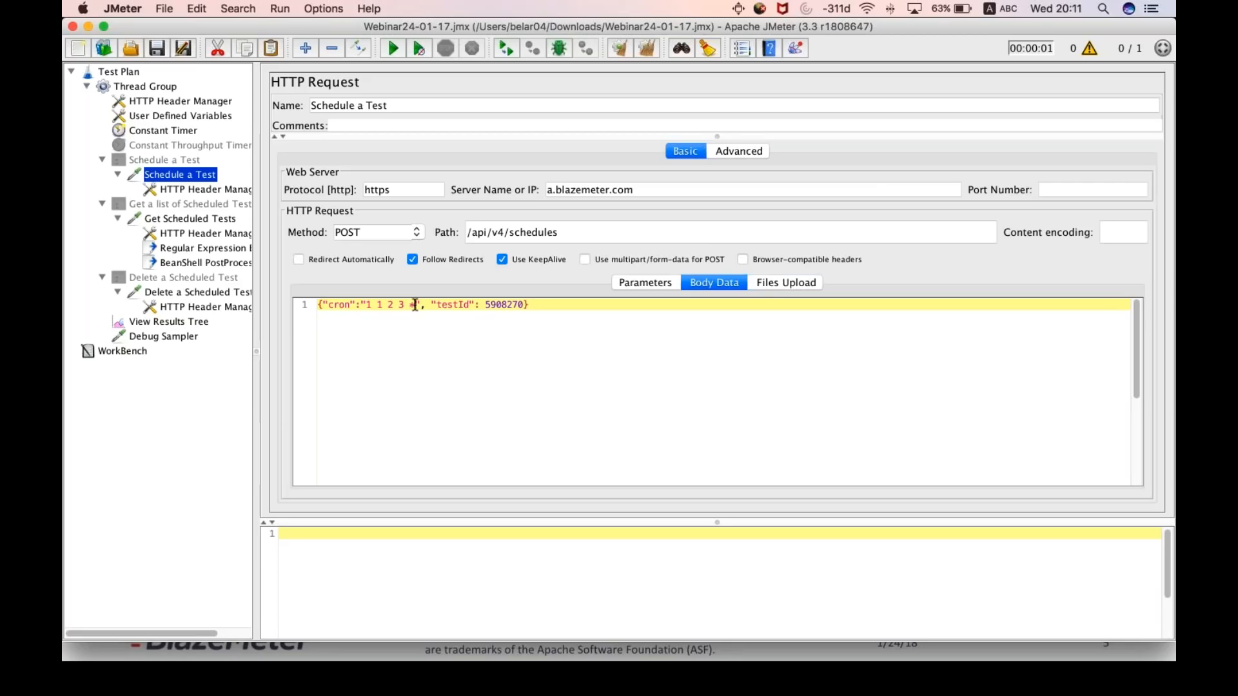
{"action": "left_click_drag", "start_coordinate": [414, 304], "coordinate": [323, 305]}
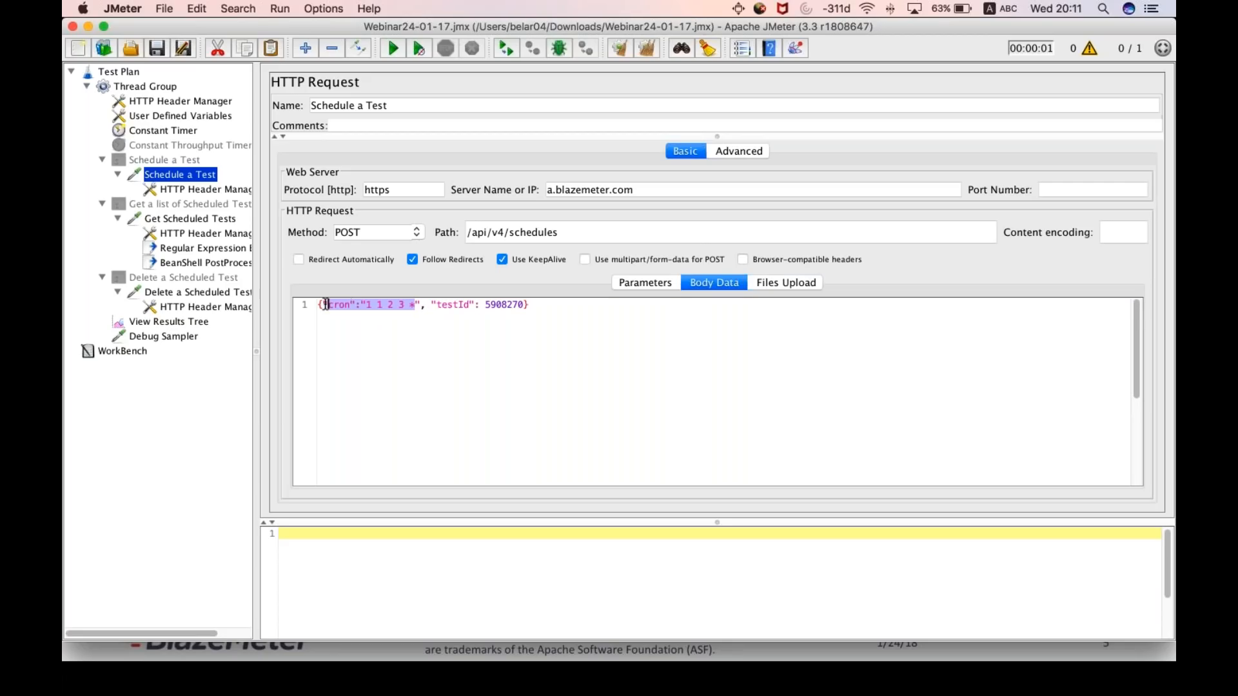
{"action": "left_click", "coordinate": [617, 323]}
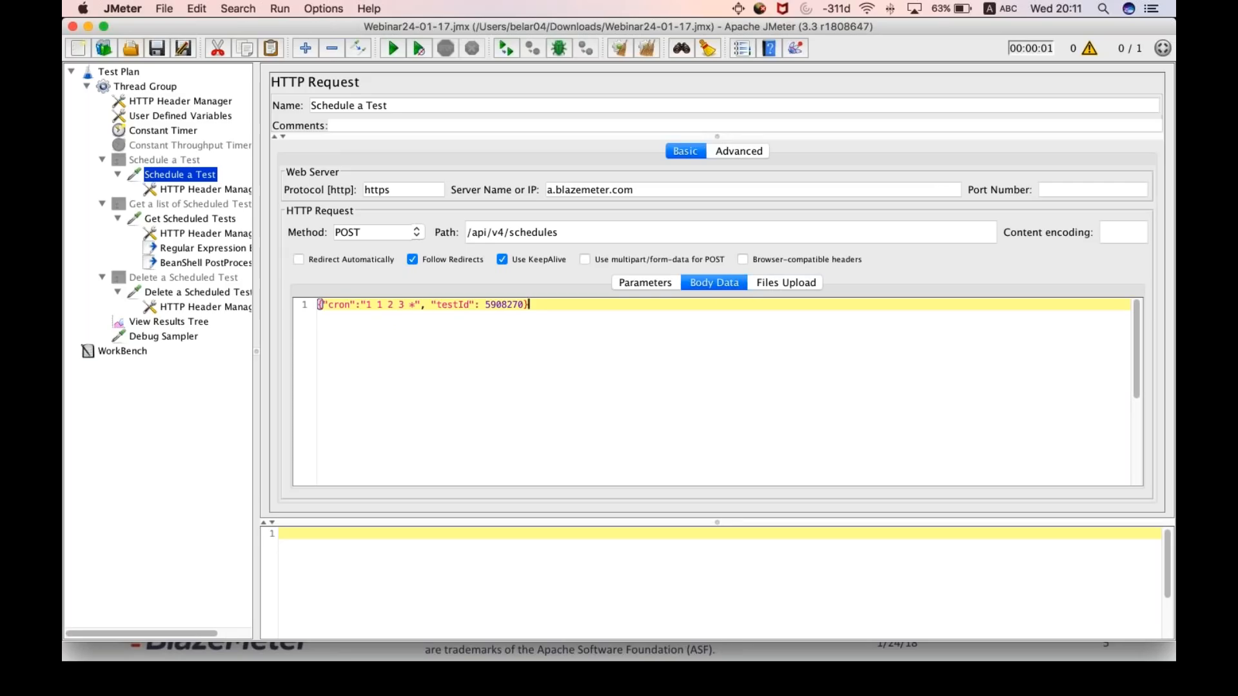
{"action": "left_click", "coordinate": [745, 157]}
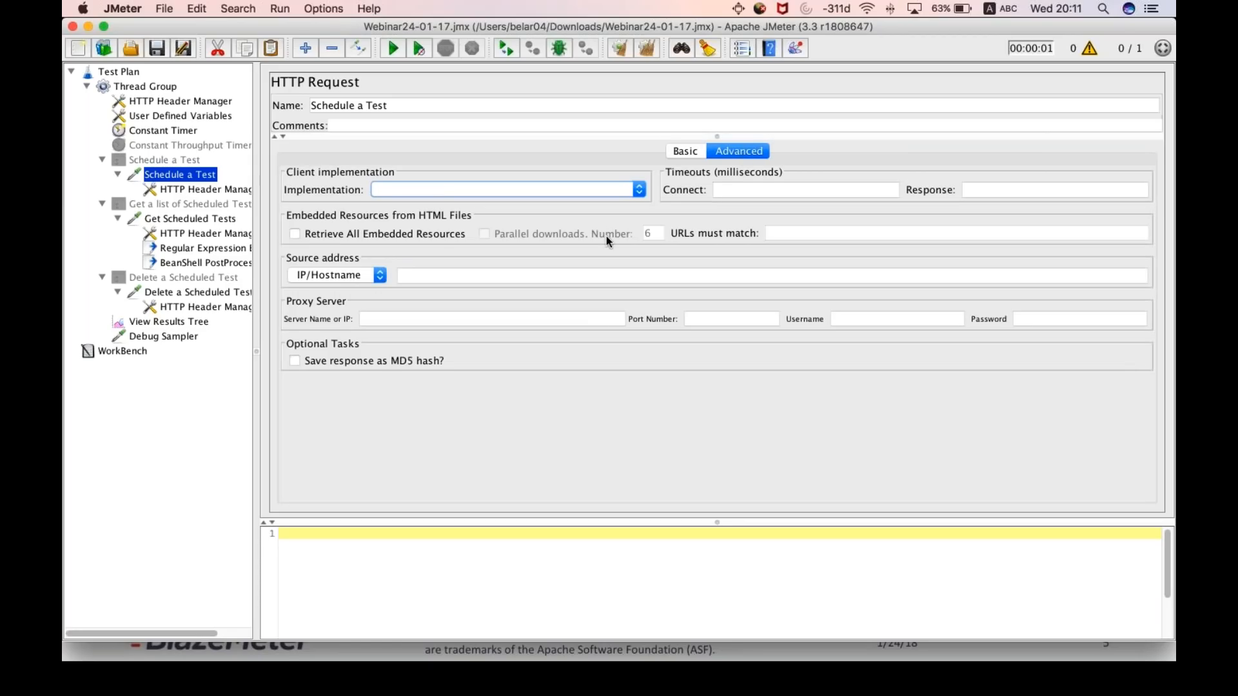
- Try enabling retrieval of all embedded resources and parallel downloads for Schedule a Test, and return to the basic settings with both off
{"action": "left_click", "coordinate": [299, 235]}
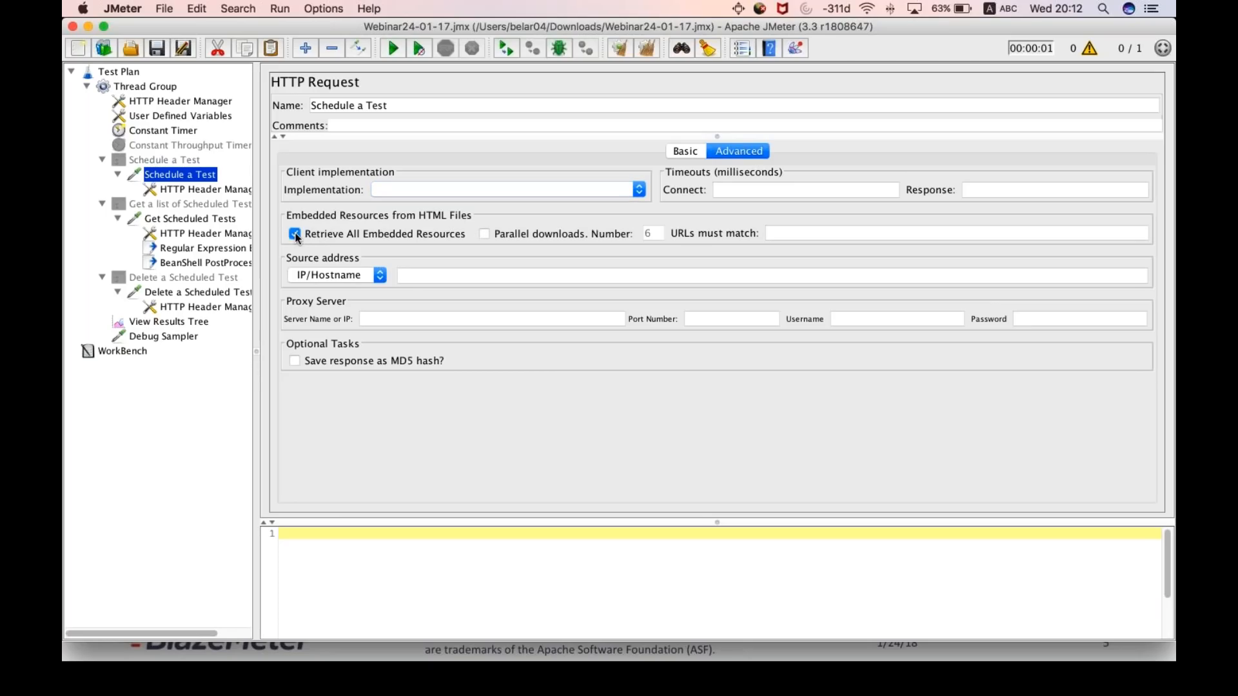
{"action": "left_click", "coordinate": [485, 234]}
{"action": "left_click", "coordinate": [484, 234]}
{"action": "left_click", "coordinate": [296, 235]}
{"action": "left_click", "coordinate": [683, 152]}
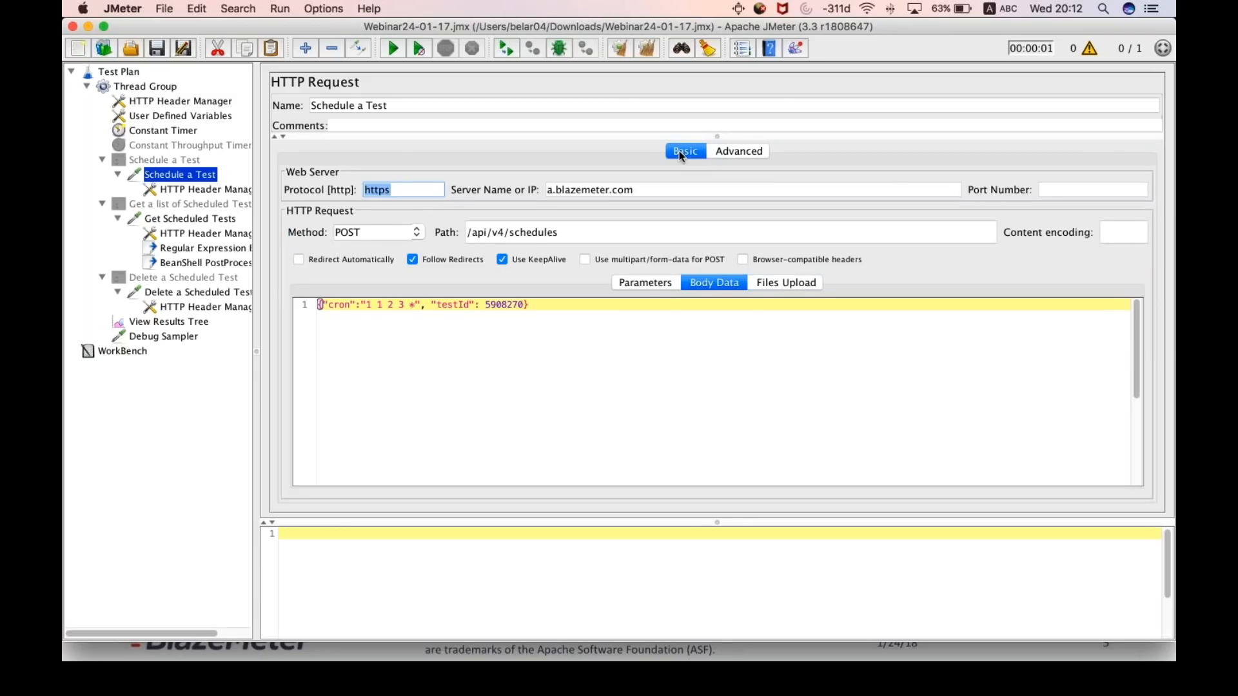
- Switch to the presentation to view the JMeter Basic Elements slide, and return to JMeter
{"action": "key", "text": "super+Tab"}
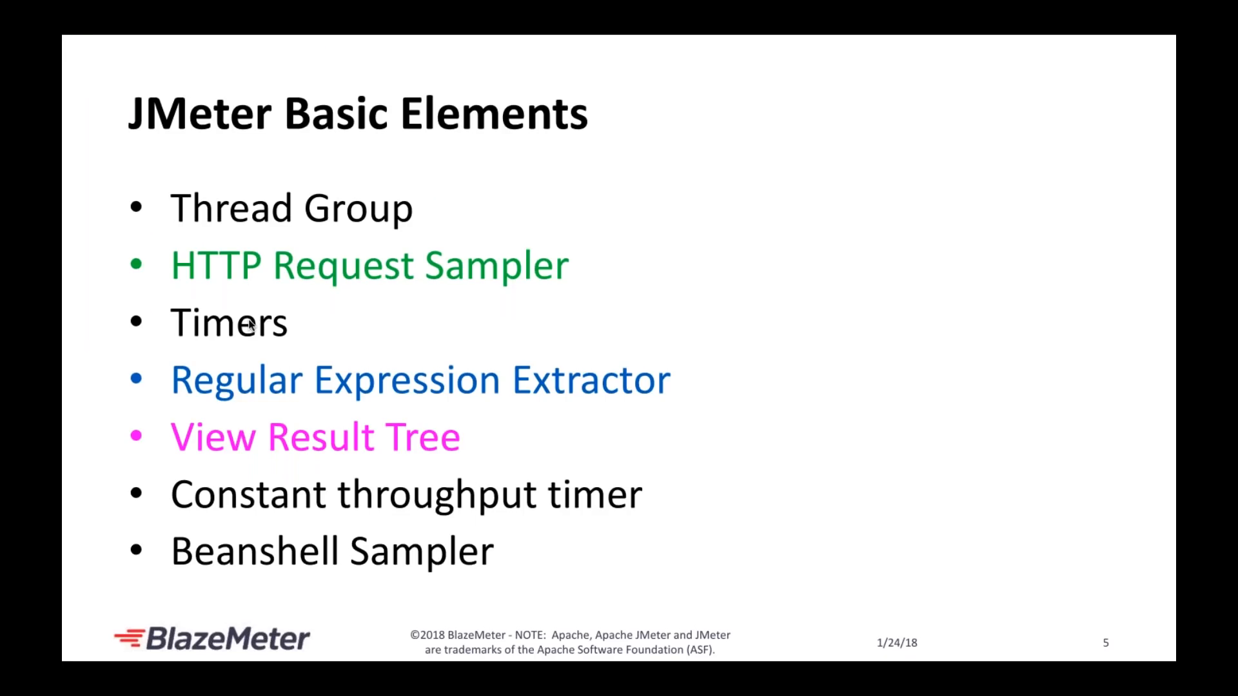
{"action": "key", "text": "super+Tab"}
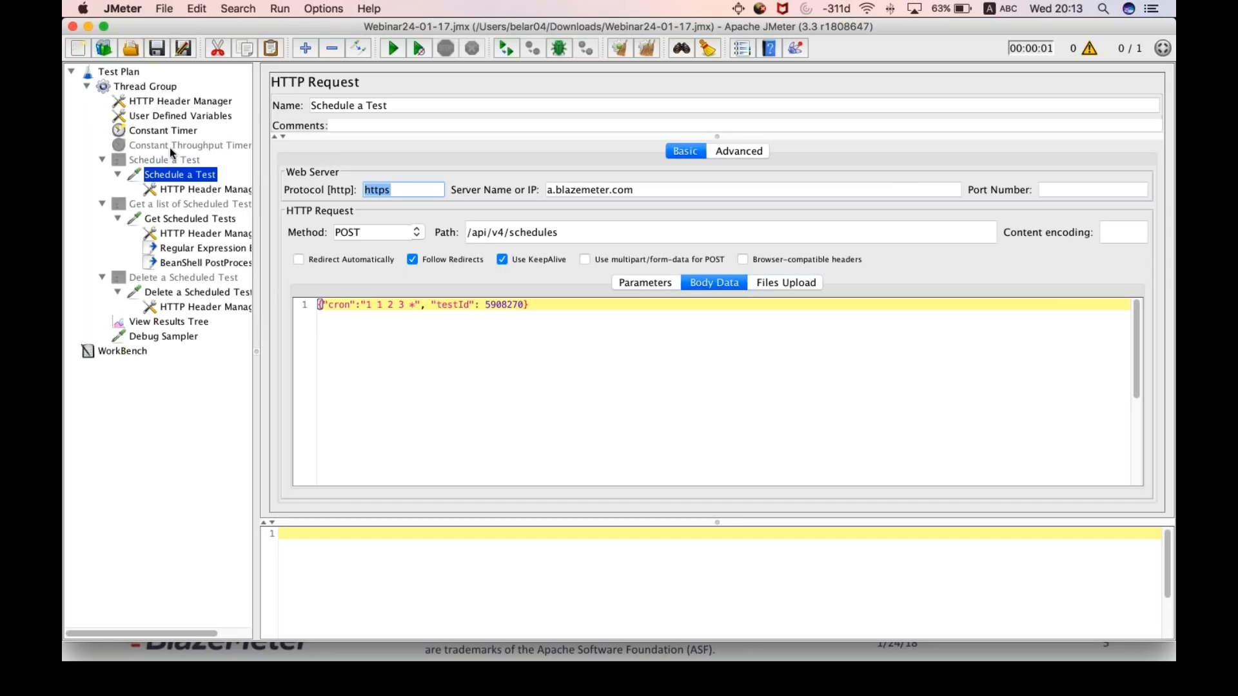
- Add a Constant Timer directly under the Thread Group
{"action": "left_click", "coordinate": [154, 90]}
{"action": "right_click", "coordinate": [151, 84]}
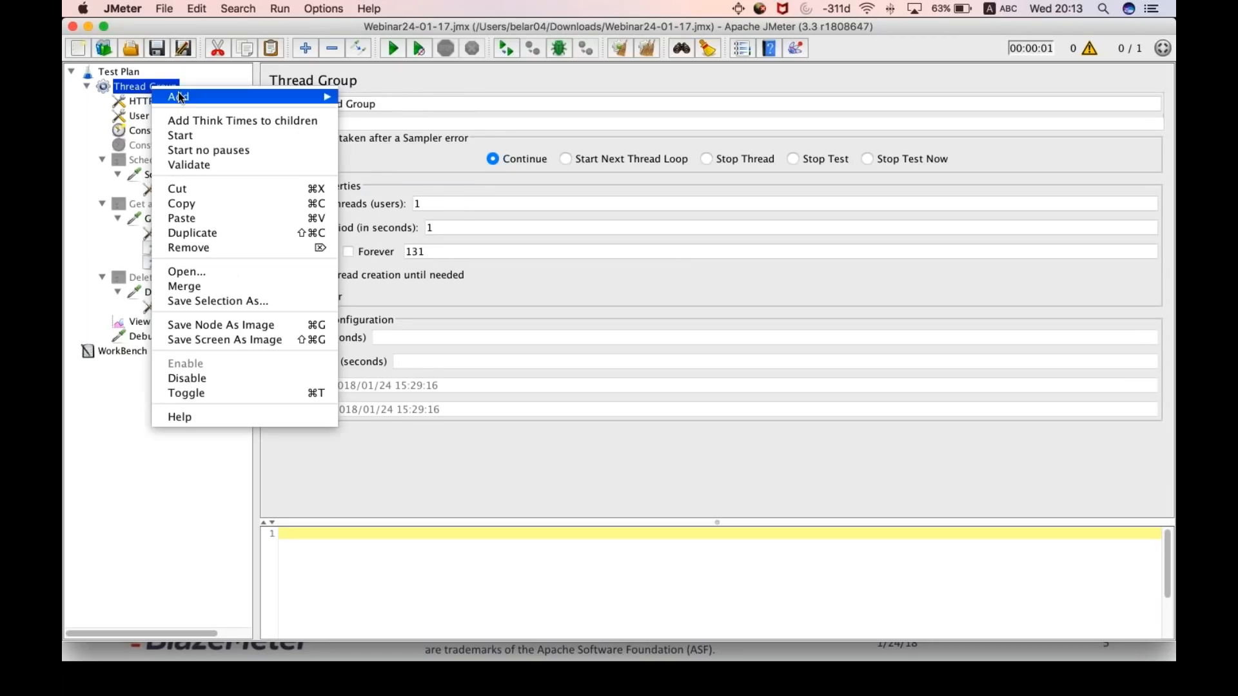
{"action": "mouse_move", "coordinate": [291, 96]}
{"action": "mouse_move", "coordinate": [402, 129]}
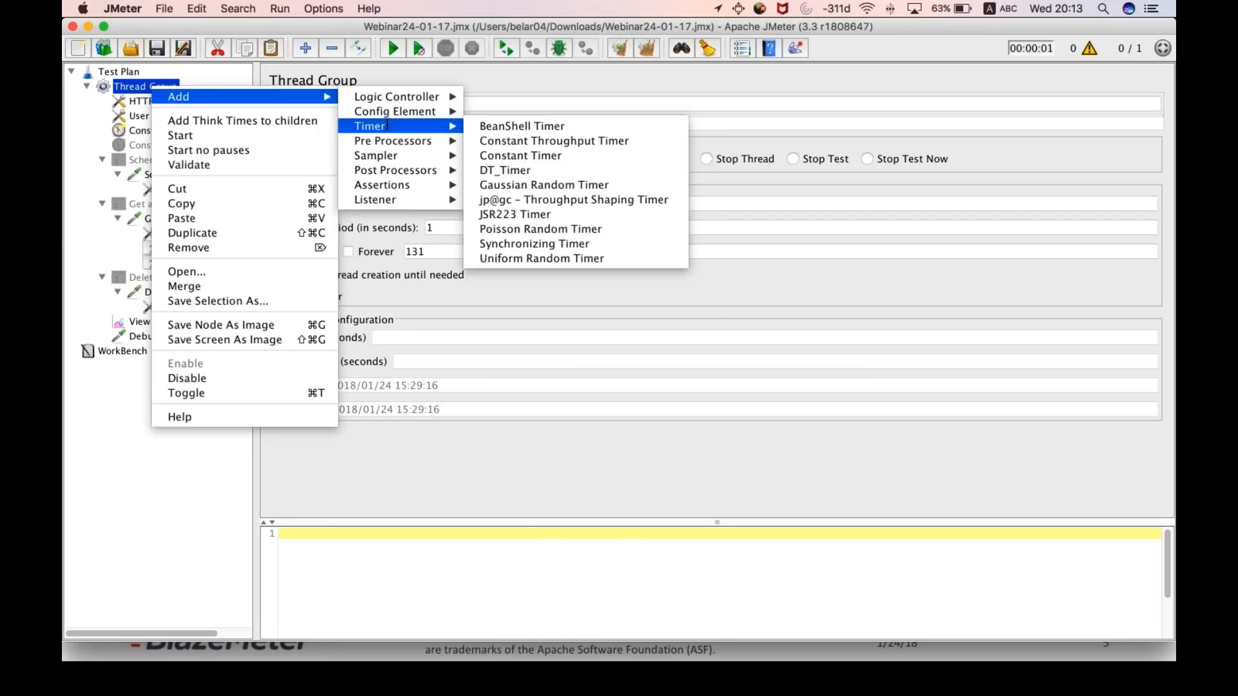
{"action": "mouse_move", "coordinate": [400, 126]}
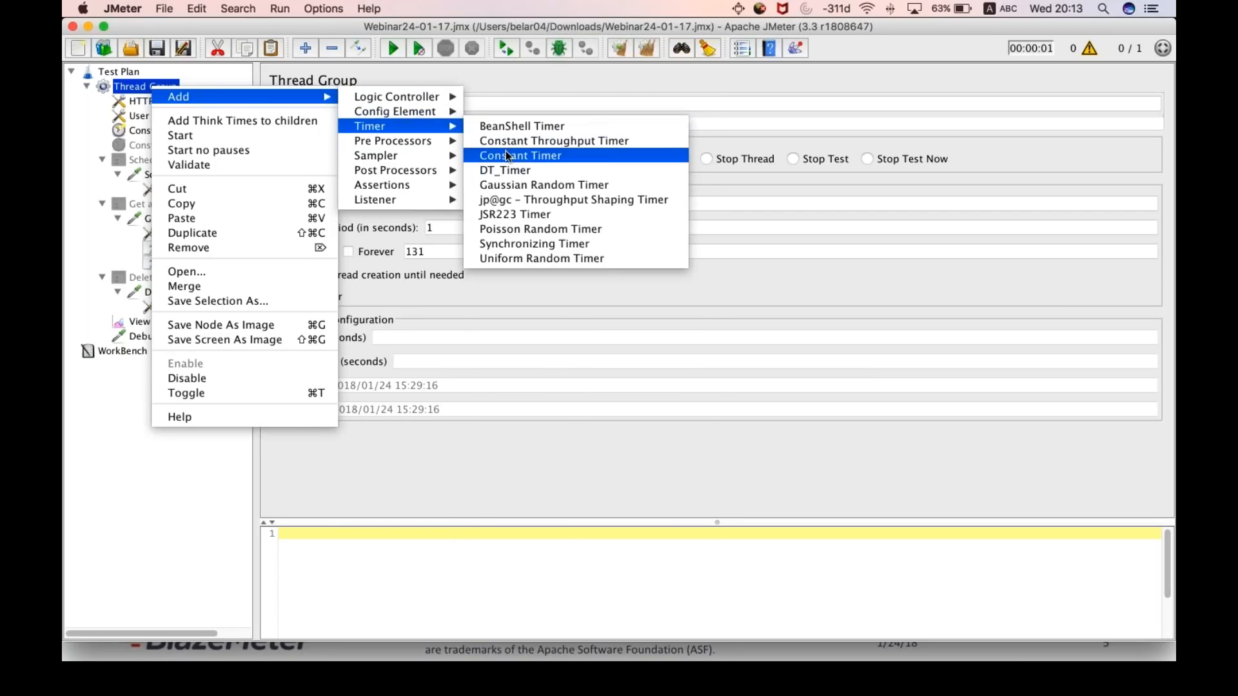
{"action": "left_click", "coordinate": [509, 155]}
{"action": "left_click", "coordinate": [493, 143]}
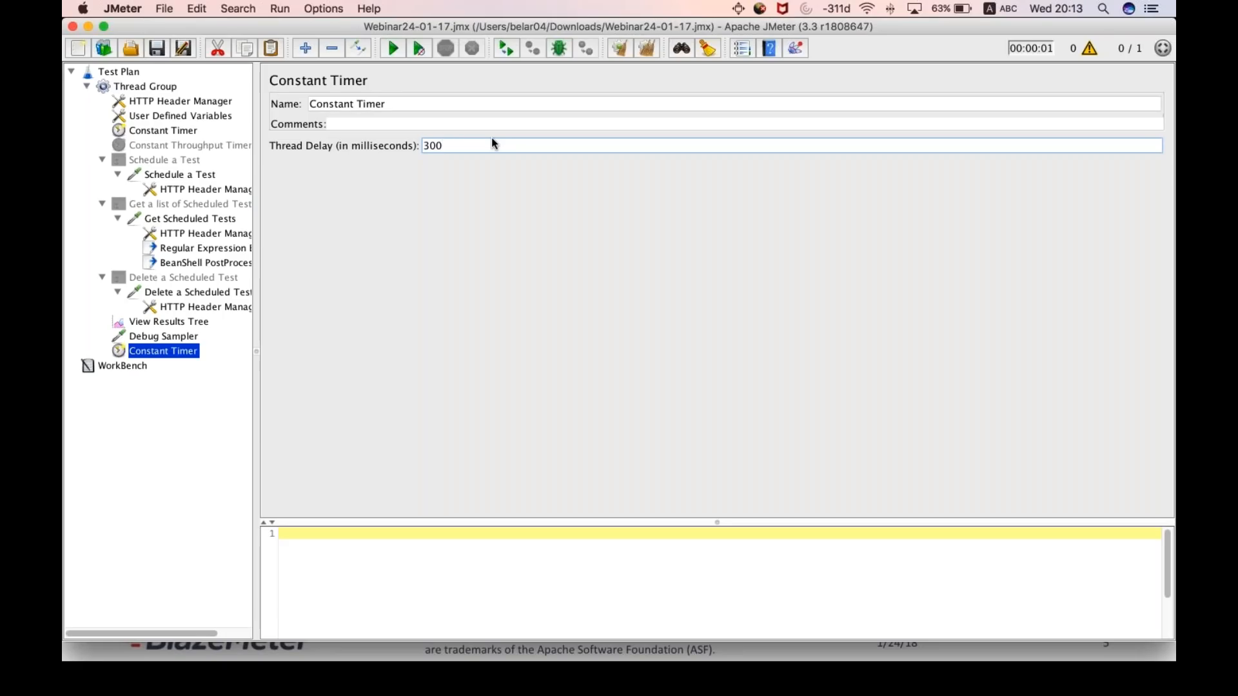
- Remove the Constant Timer located below the Debug Sampler from the Thread Group
{"action": "right_click", "coordinate": [165, 348]}
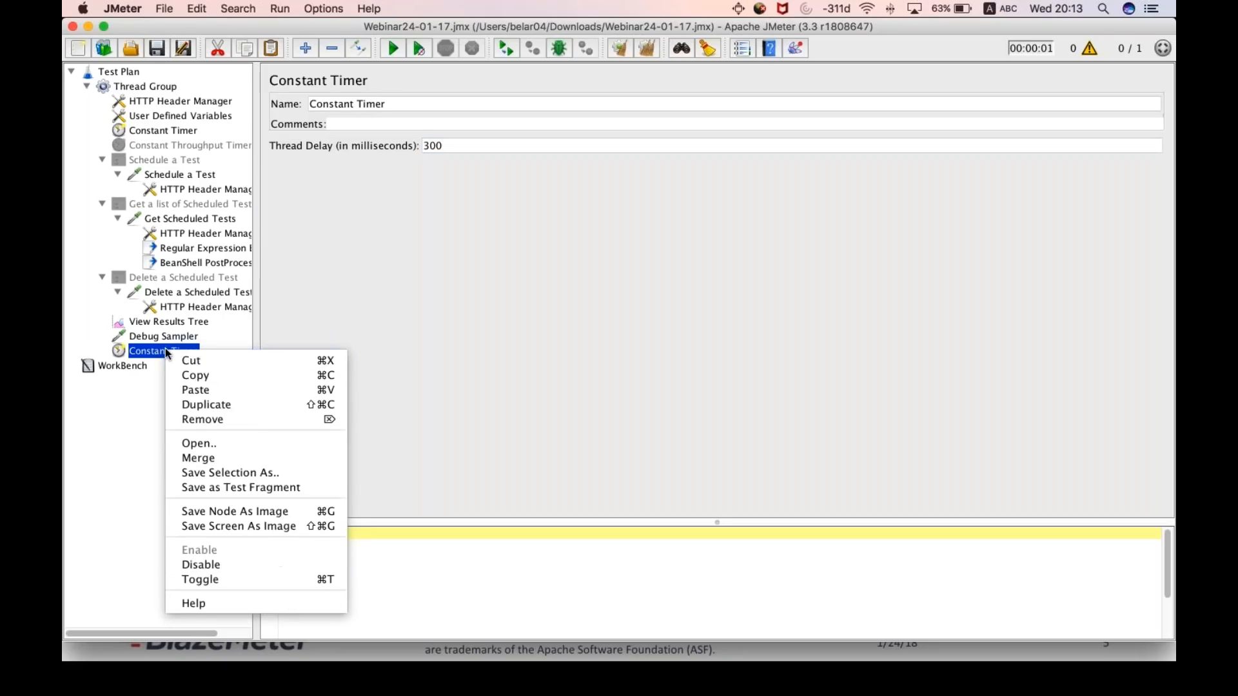
{"action": "left_click", "coordinate": [204, 421]}
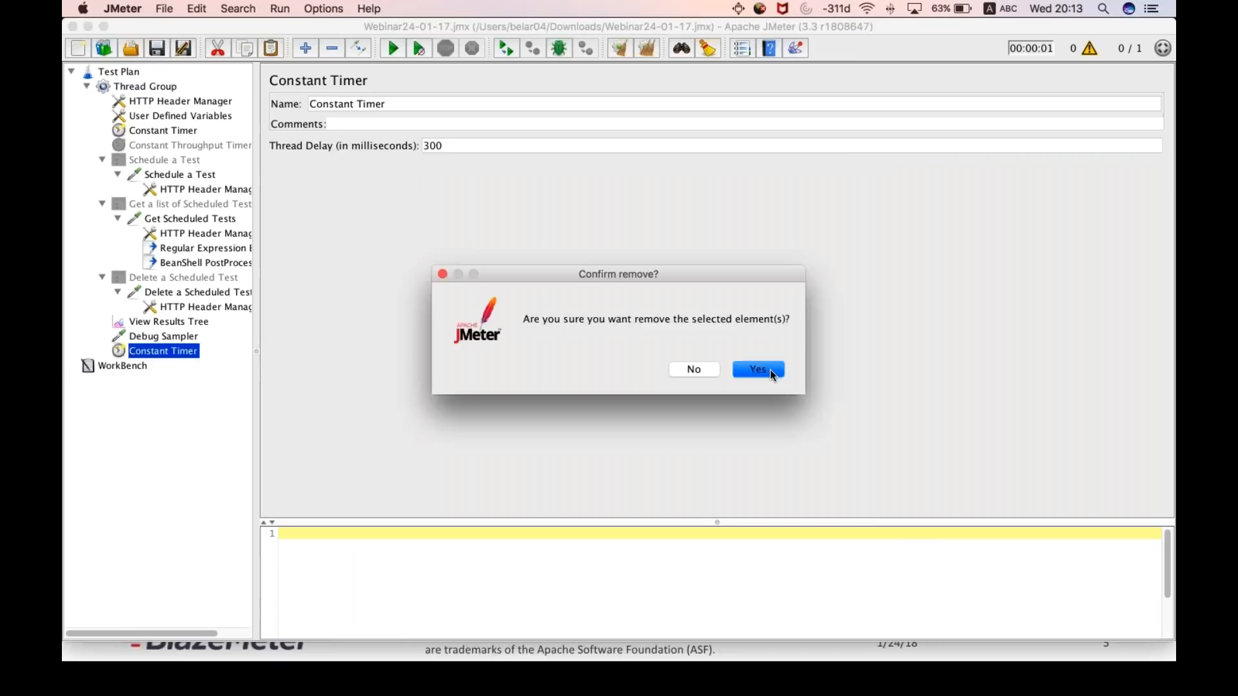
{"action": "left_click", "coordinate": [771, 370]}
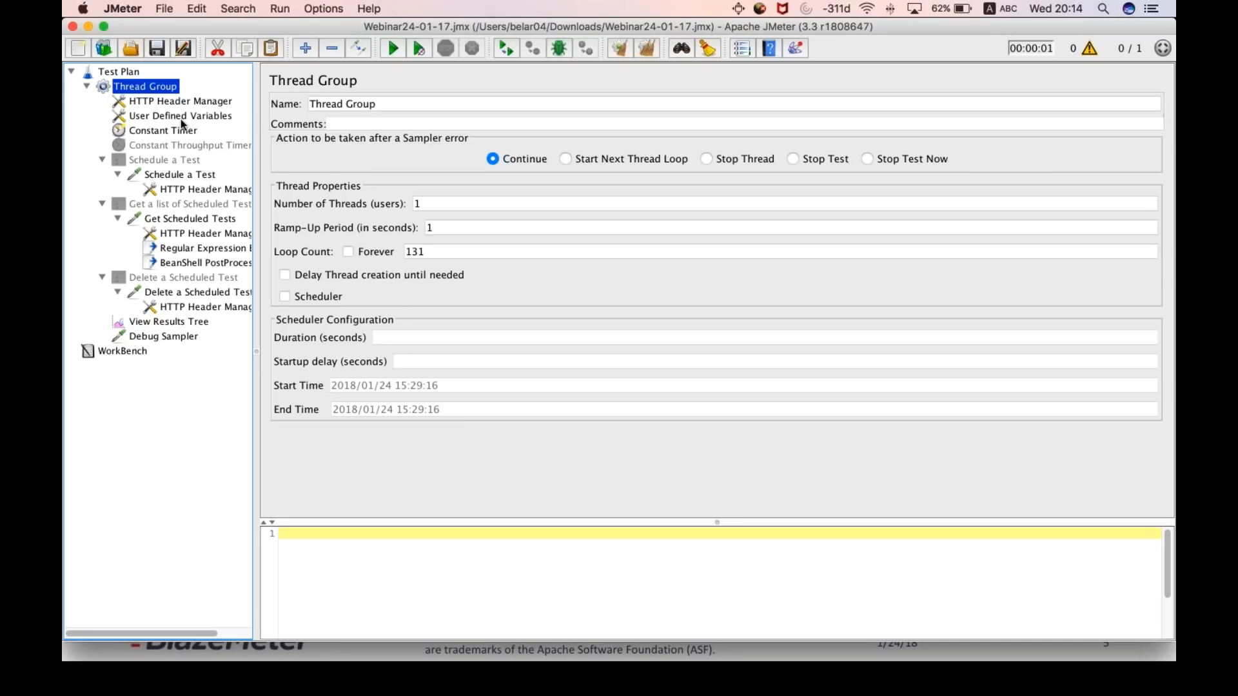
- Add a Constant Timer under the Schedule a Test HTTP request and reselect the request
{"action": "left_click", "coordinate": [175, 175]}
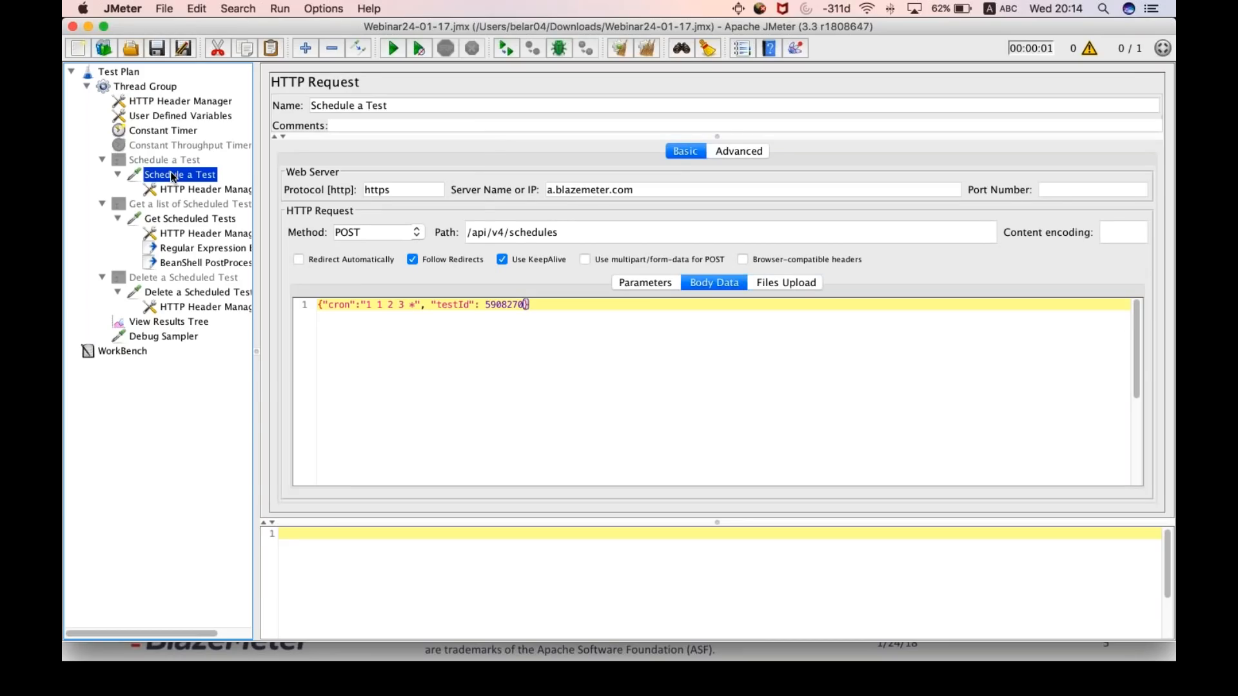
{"action": "right_click", "coordinate": [170, 172]}
{"action": "mouse_move", "coordinate": [204, 181]}
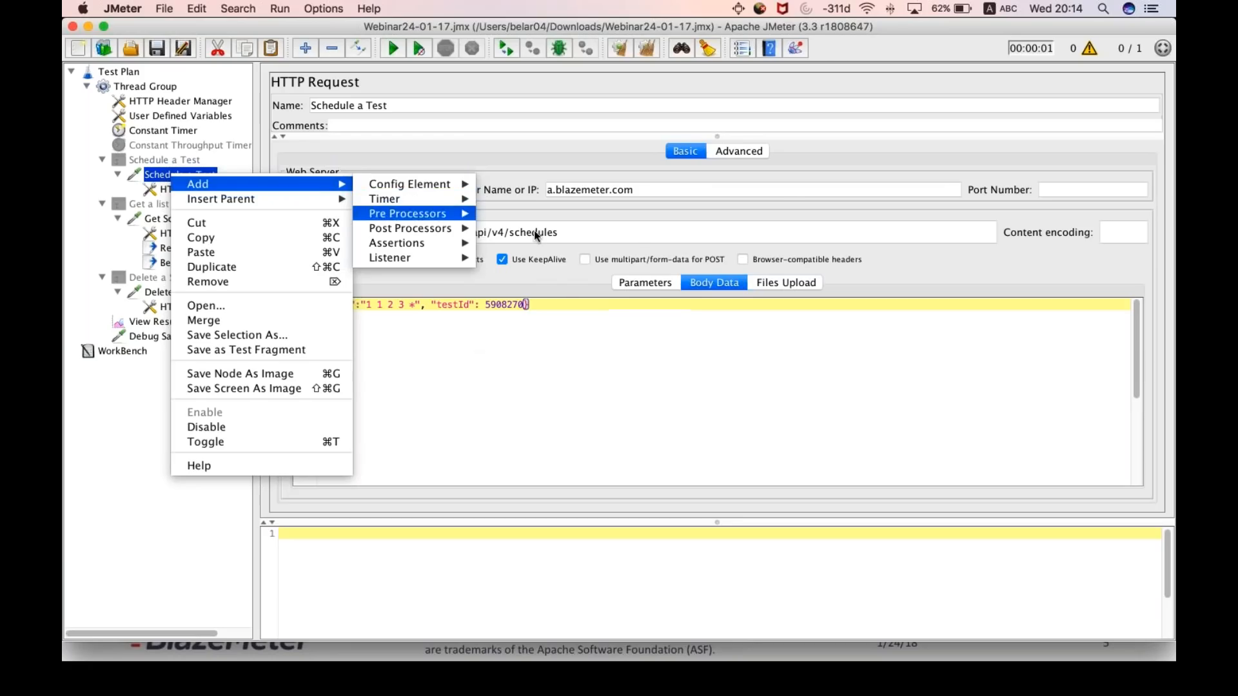
{"action": "mouse_move", "coordinate": [466, 199]}
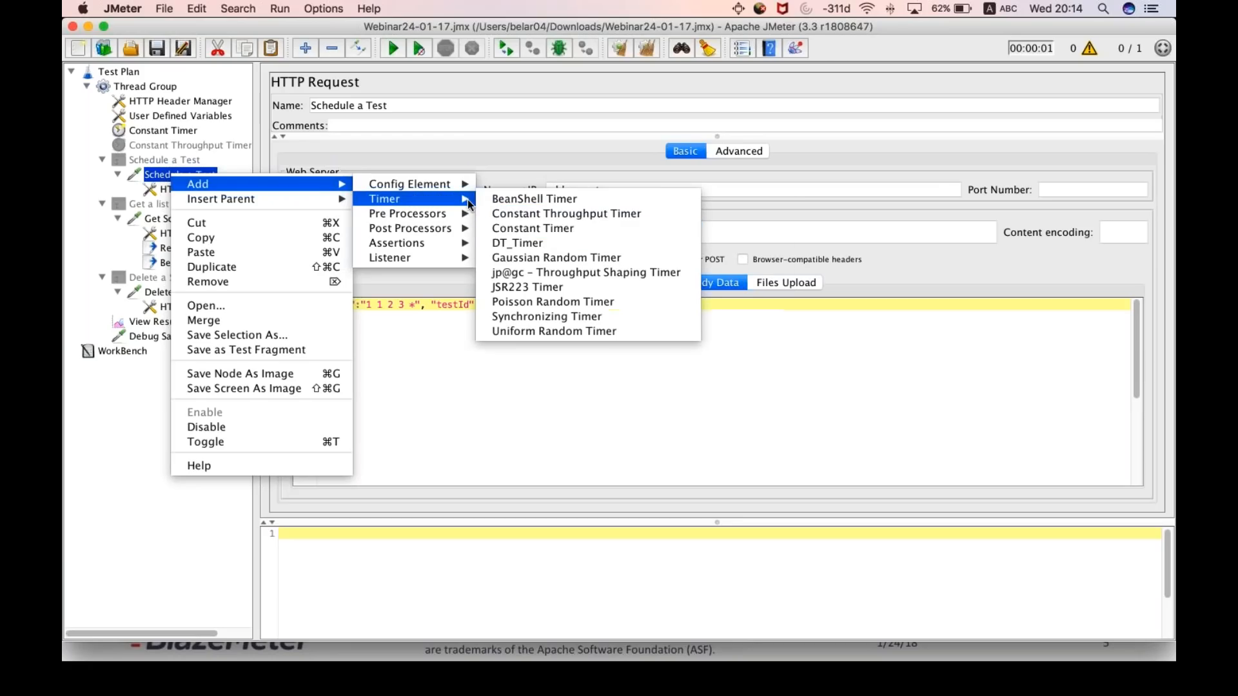
{"action": "left_click", "coordinate": [541, 230]}
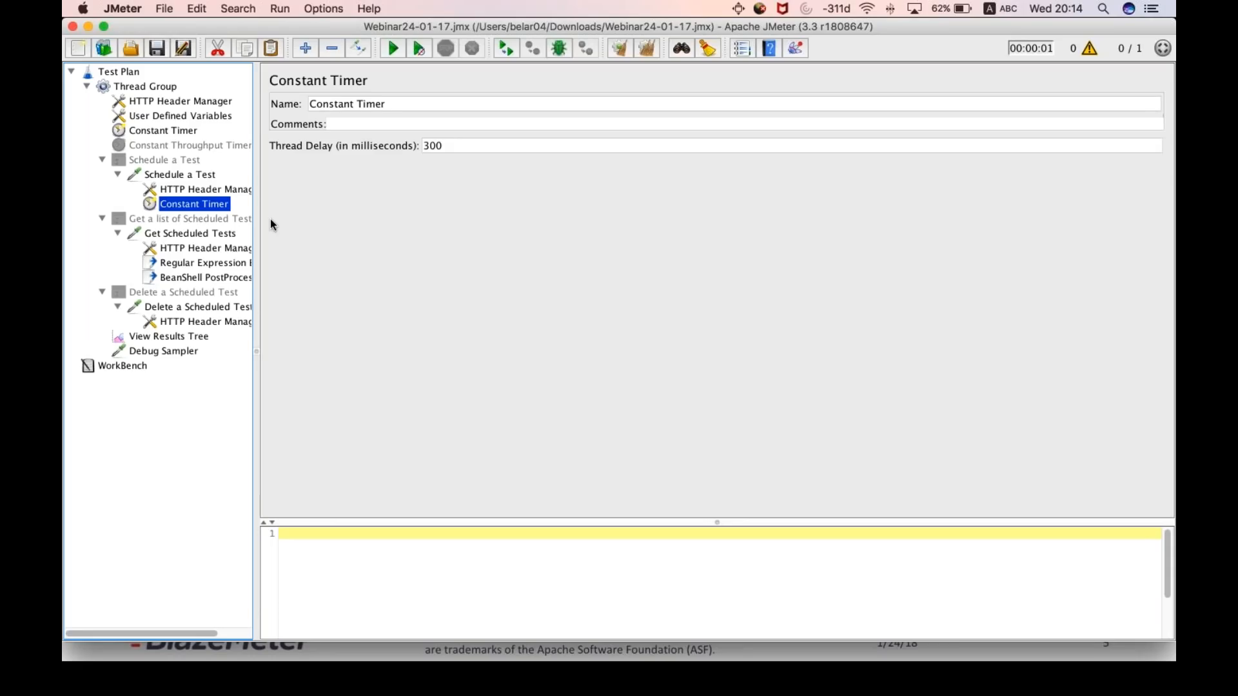
{"action": "left_click", "coordinate": [169, 175]}
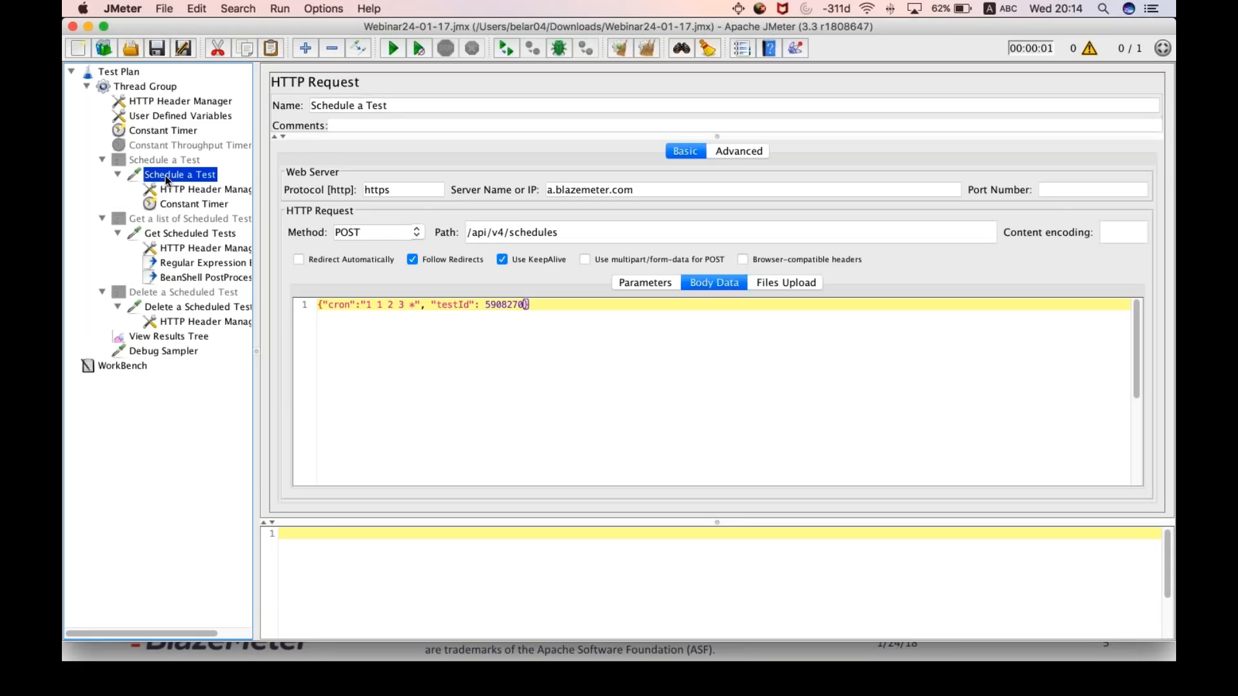
- Remove the Constant Timer from the Schedule a Test HTTP request
{"action": "right_click", "coordinate": [195, 205]}
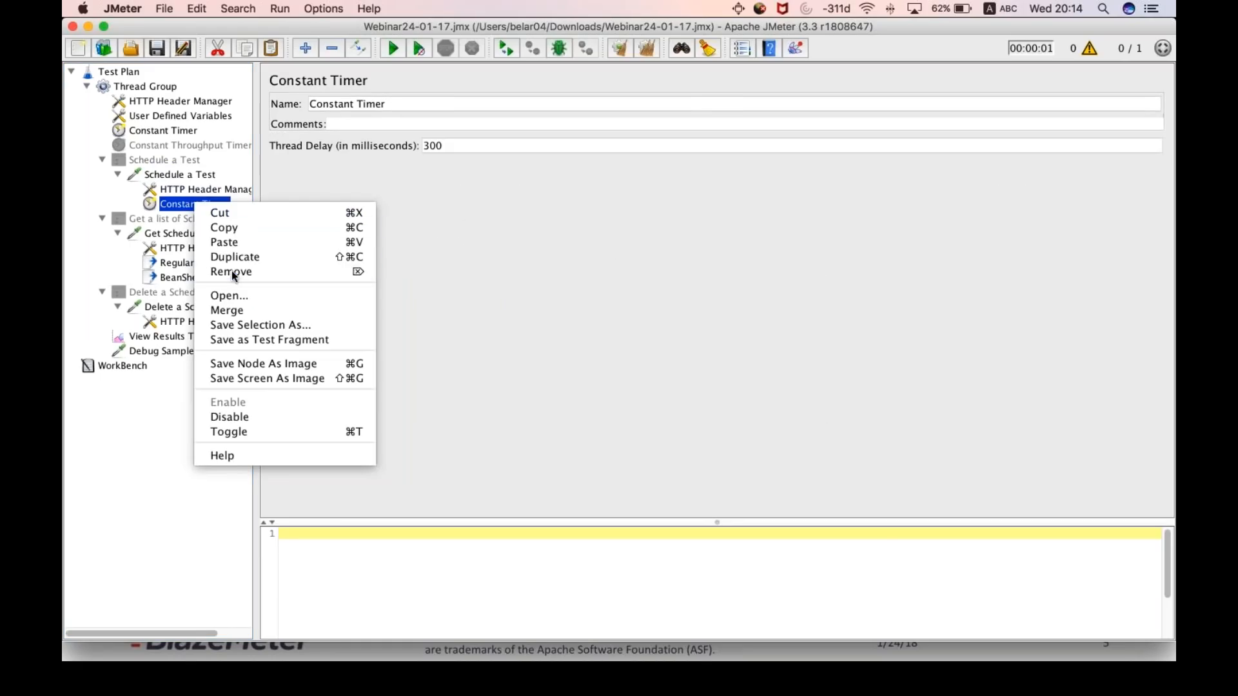
{"action": "left_click", "coordinate": [234, 274]}
{"action": "left_click", "coordinate": [755, 367]}
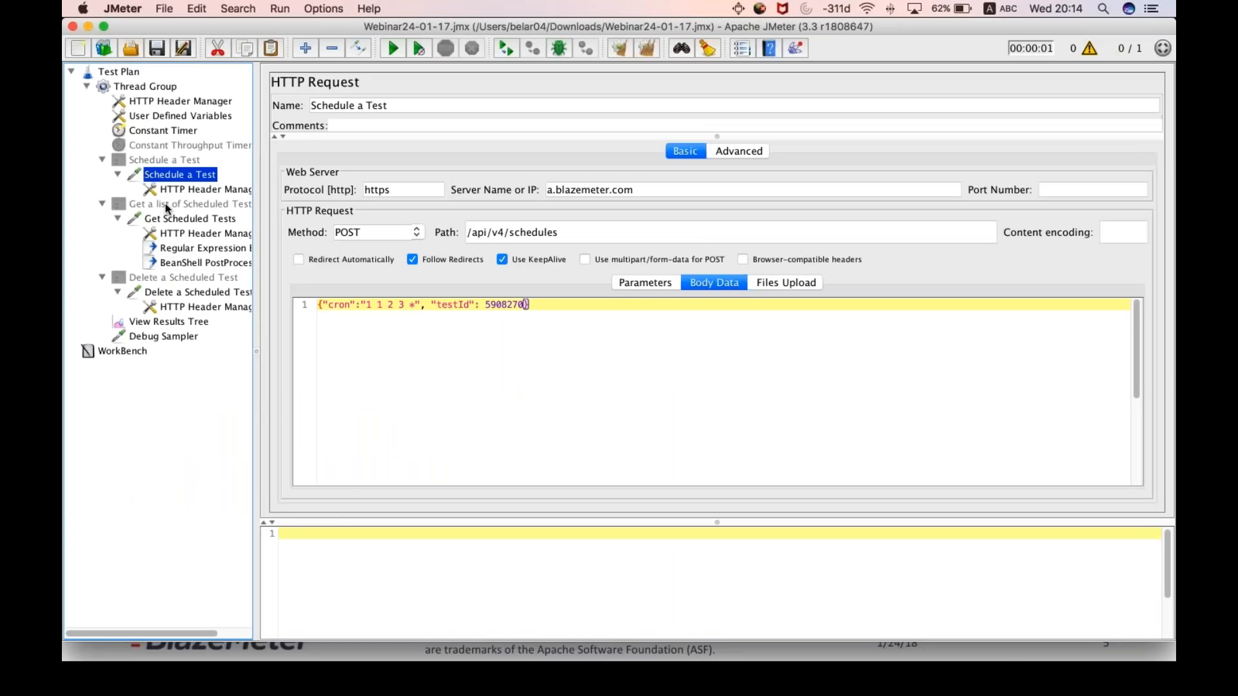
- Collapse the scheduled-test listing and deletion controllers in the test plan, and enable the Schedule a Test simple controller
{"action": "left_click", "coordinate": [102, 204]}
{"action": "left_click", "coordinate": [101, 220]}
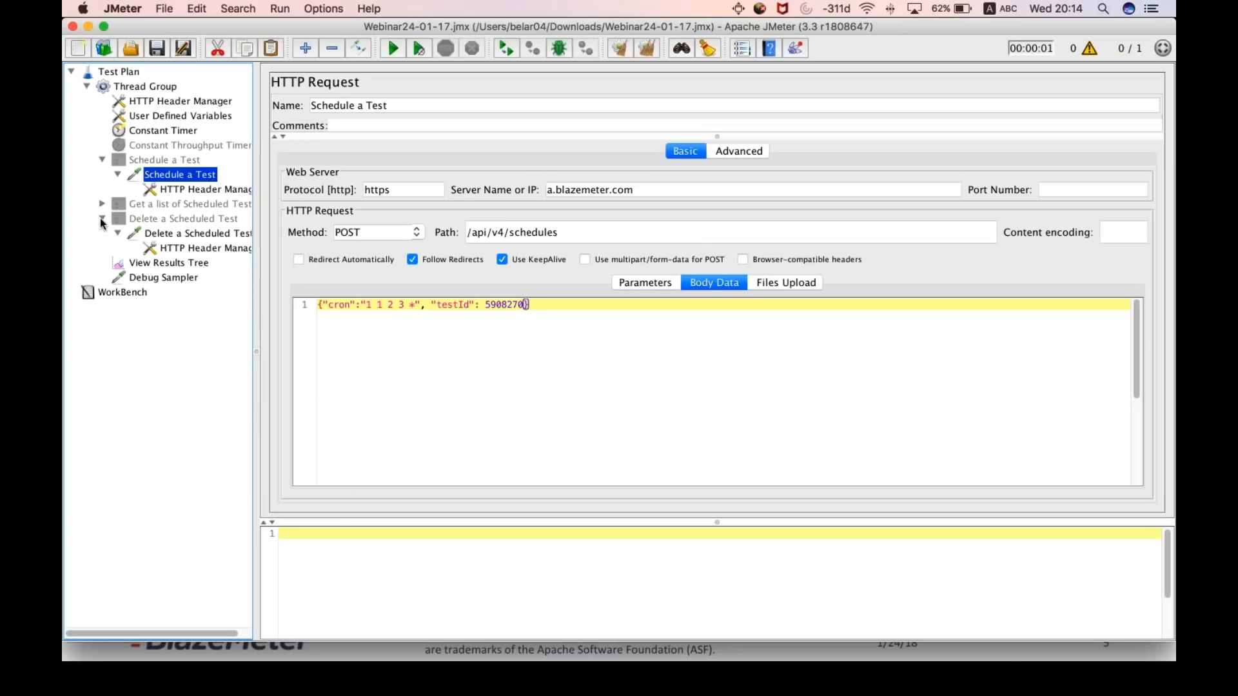
{"action": "left_click", "coordinate": [173, 161]}
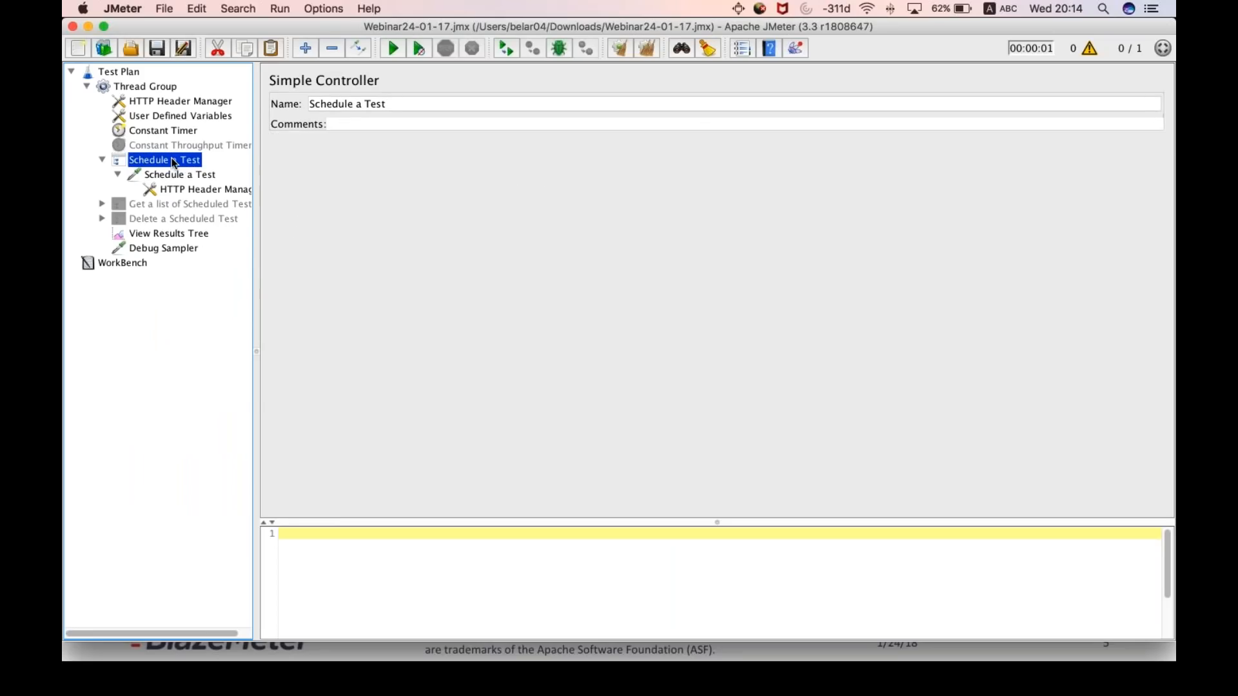
{"action": "left_click", "coordinate": [175, 175]}
{"action": "left_click", "coordinate": [170, 161]}
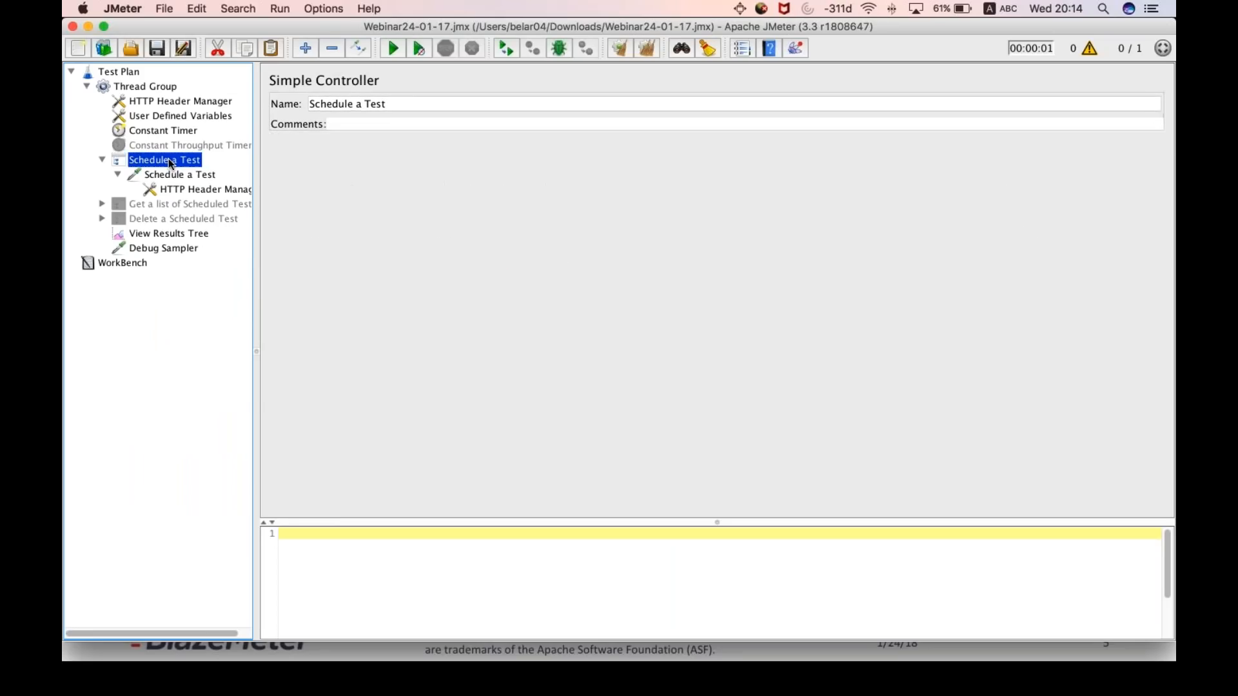
- View the logic controllers that can be added to the Thread Group, including Simple Controller, without adding one
{"action": "left_click", "coordinate": [132, 88]}
{"action": "right_click", "coordinate": [131, 89]}
{"action": "mouse_move", "coordinate": [166, 104]}
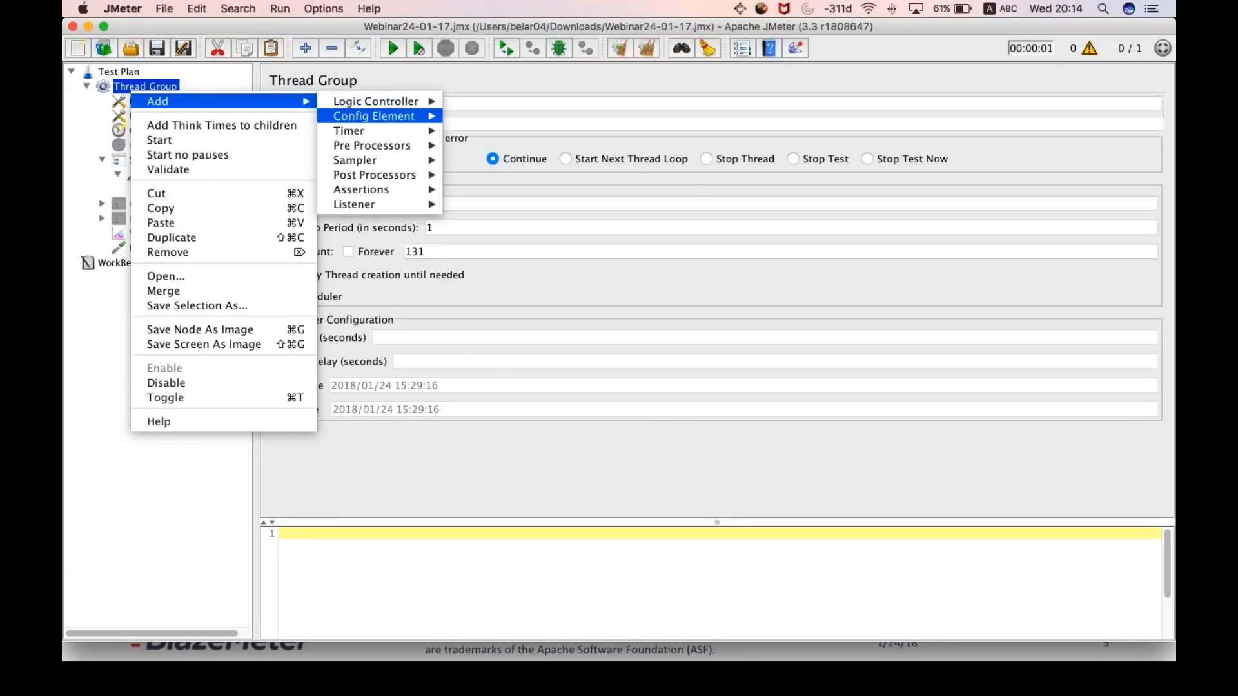
{"action": "mouse_move", "coordinate": [379, 105]}
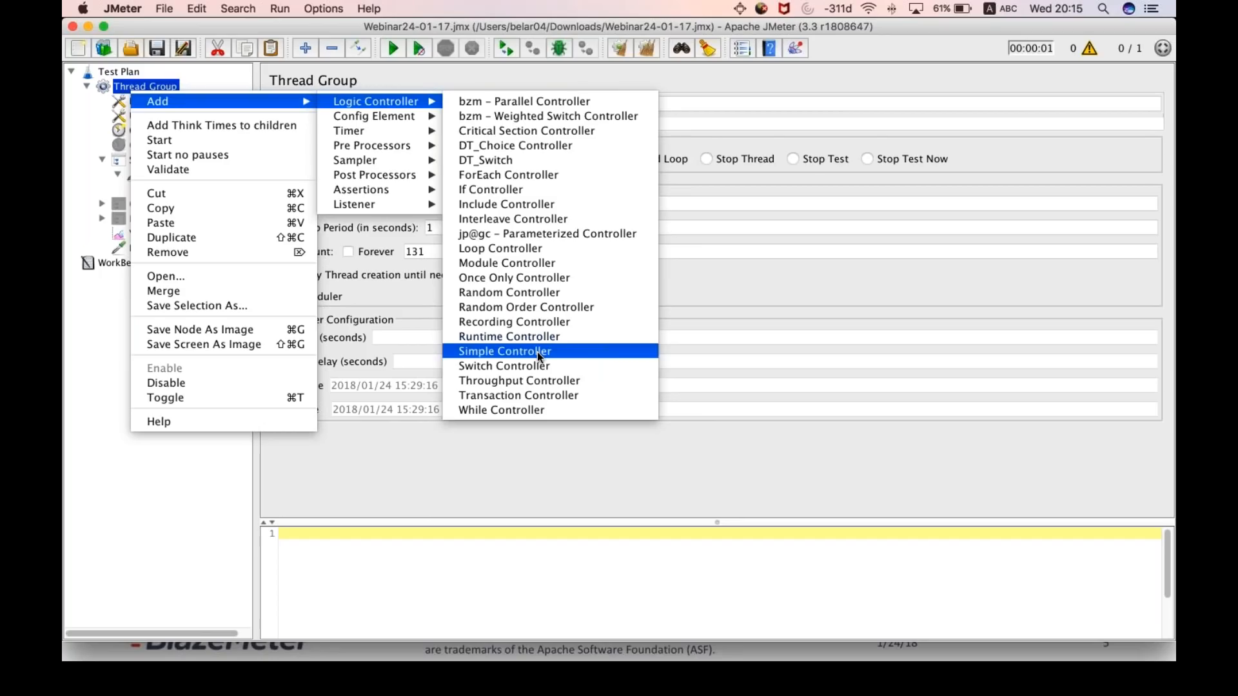
{"action": "left_click", "coordinate": [185, 489]}
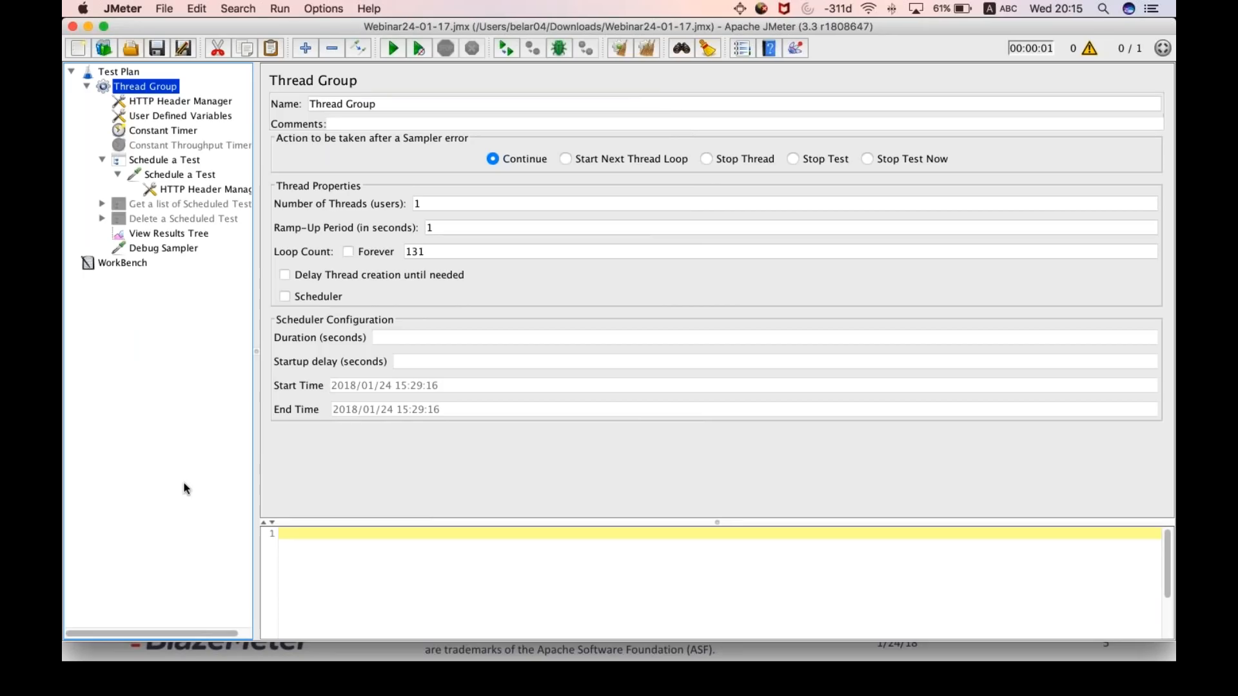
- Review the Schedule a Test controller and its HTTP request, and start the test run
{"action": "left_click", "coordinate": [150, 165]}
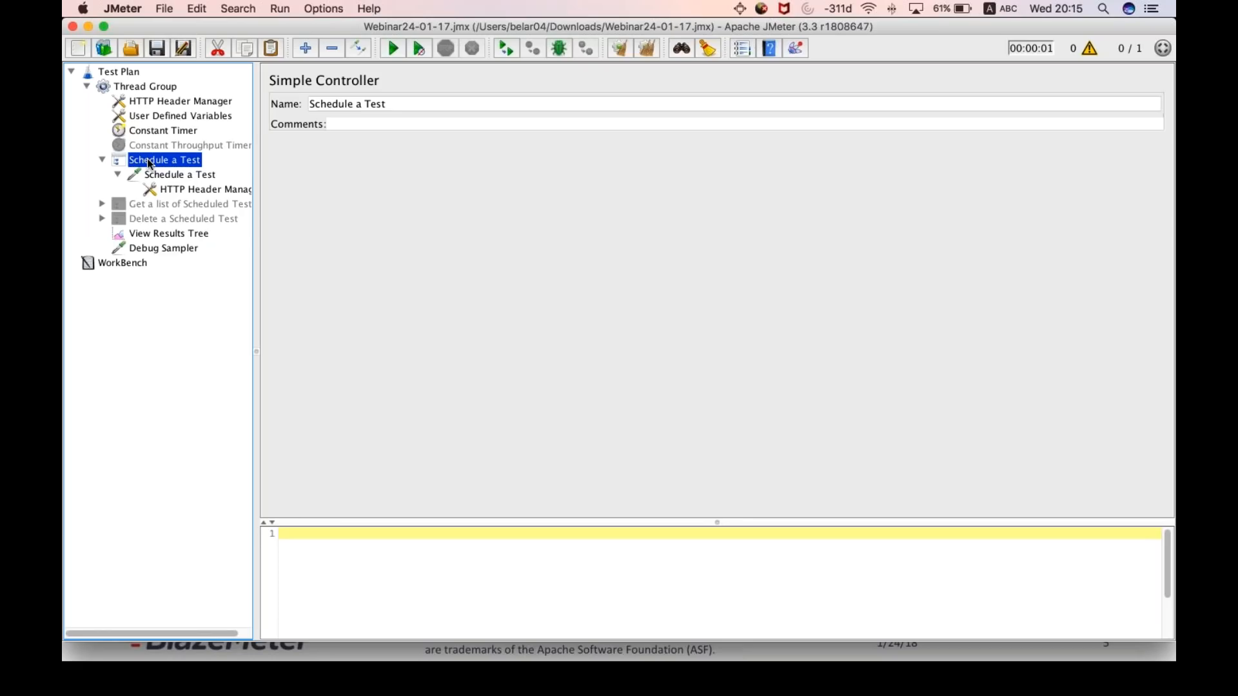
{"action": "left_click", "coordinate": [172, 176]}
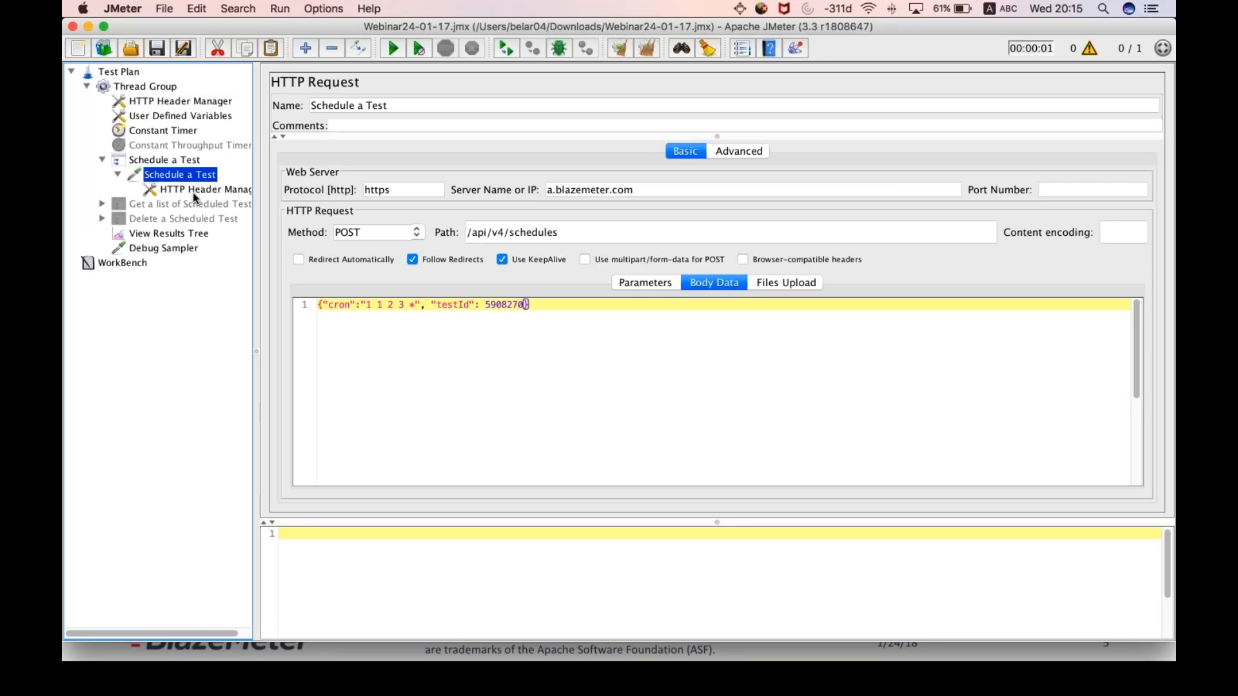
{"action": "left_click", "coordinate": [390, 47]}
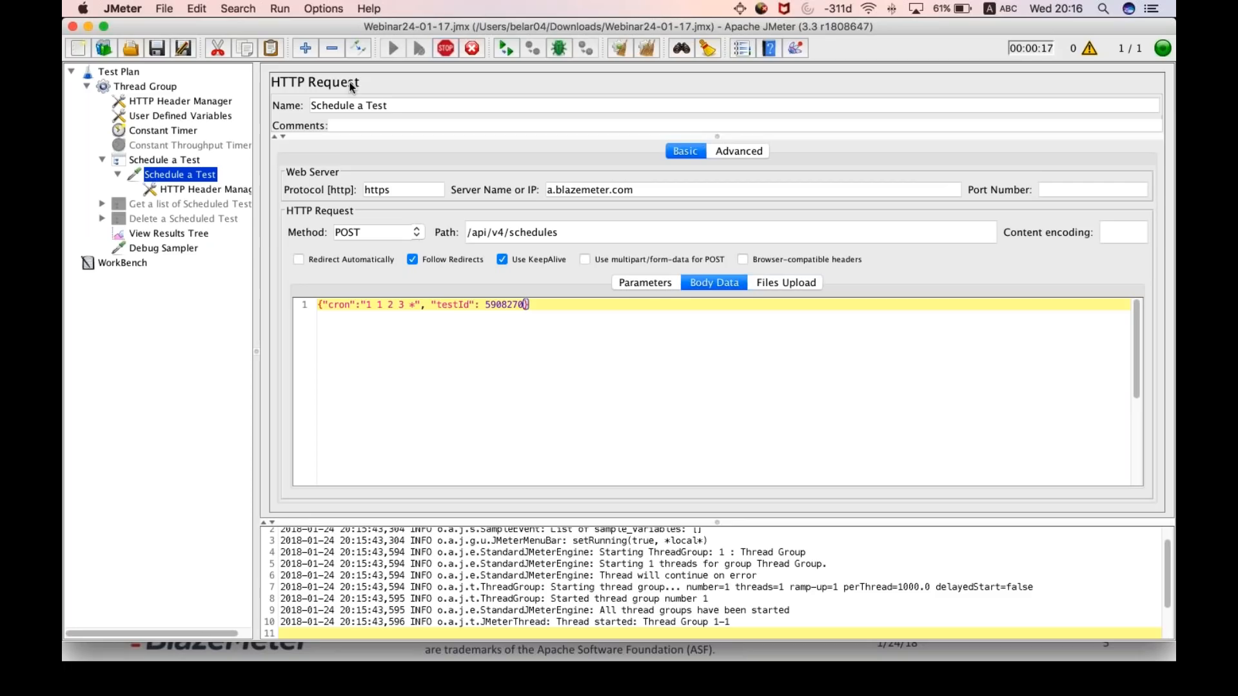
- Open the View Results Tree, stop the running test and clear all results and logs
{"action": "left_click", "coordinate": [169, 233]}
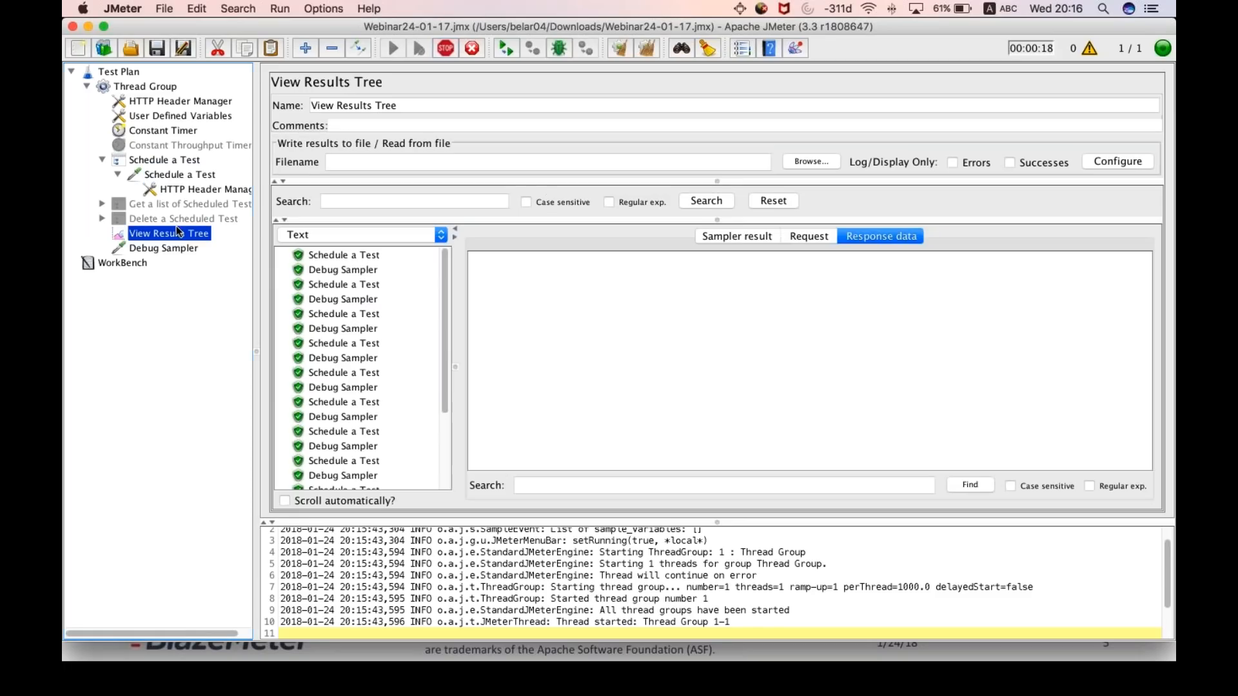
{"action": "left_click", "coordinate": [451, 48]}
{"action": "key", "text": "super+e"}
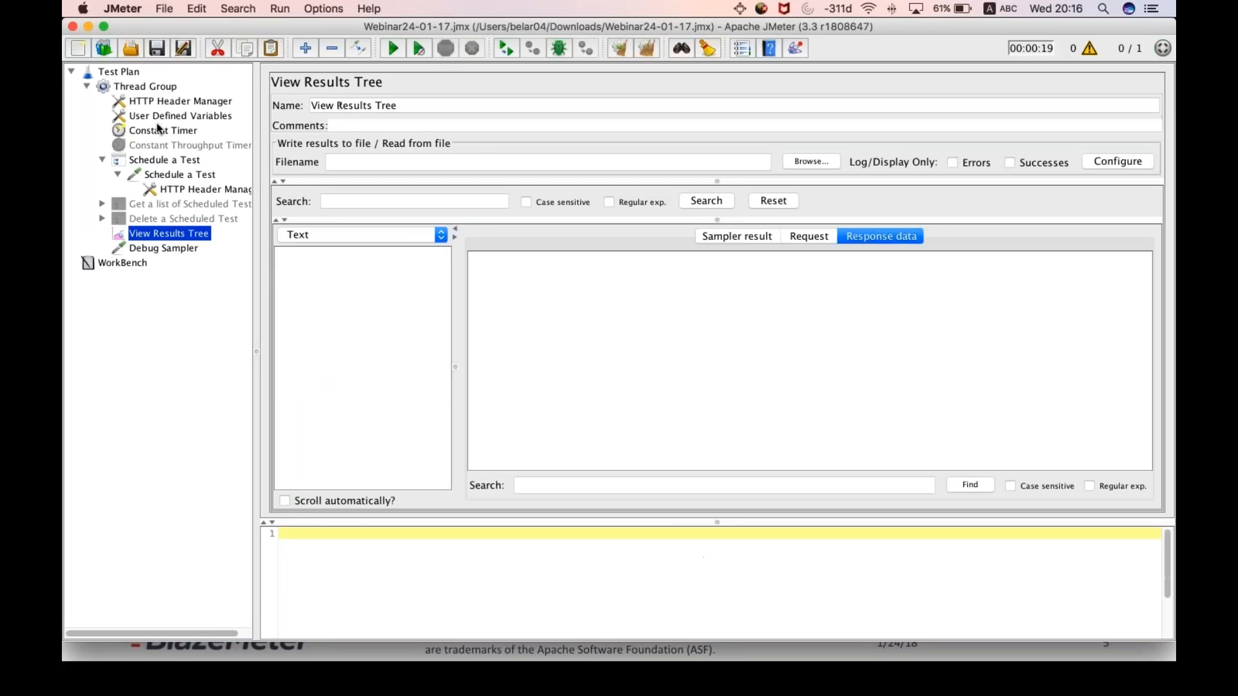
- Set the Thread Group's loop count to 1 and run the test
{"action": "left_click", "coordinate": [145, 86]}
{"action": "double_click", "coordinate": [427, 253]}
{"action": "type", "text": "1"}
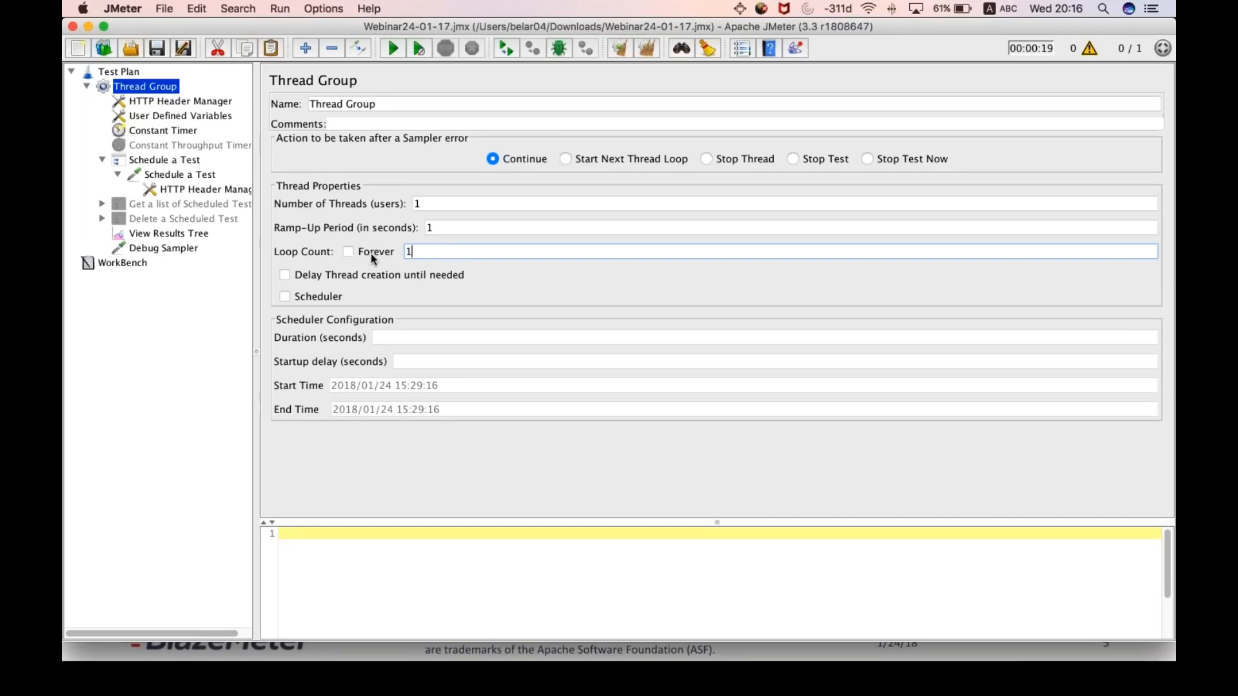
{"action": "key", "text": "super+r"}
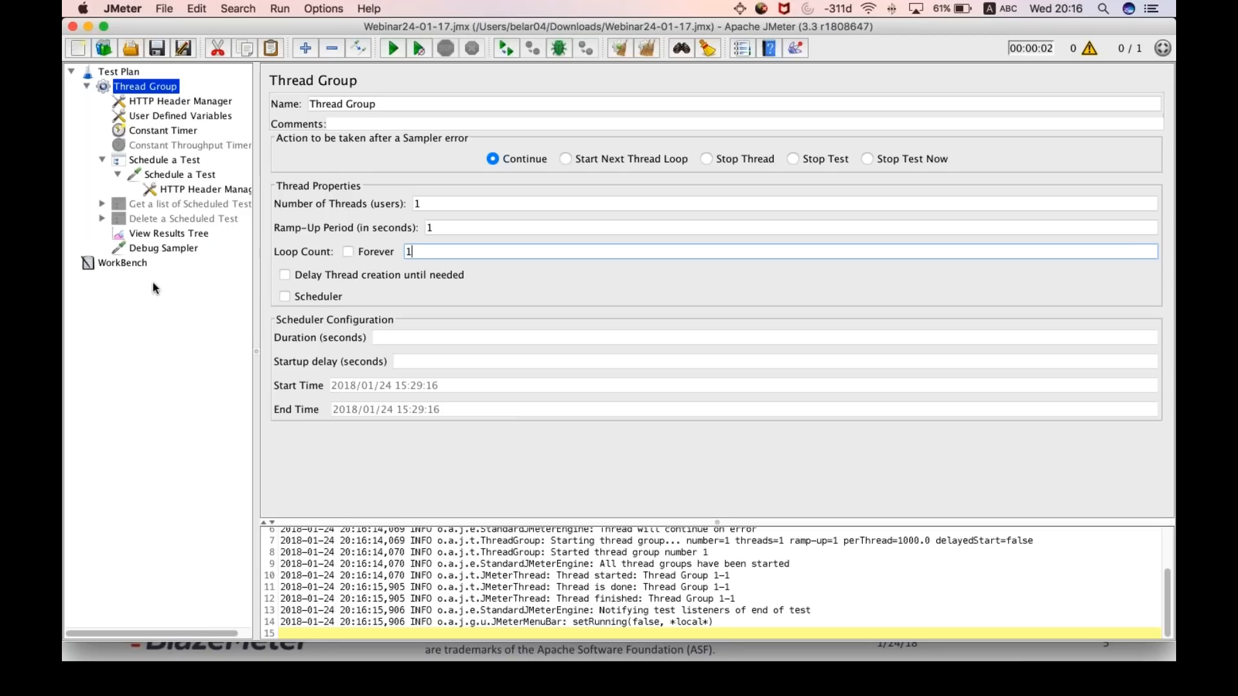
- Examine the Schedule a Test response data and the cron entry in its request's POST data in the View Results Tree
{"action": "left_click", "coordinate": [170, 237]}
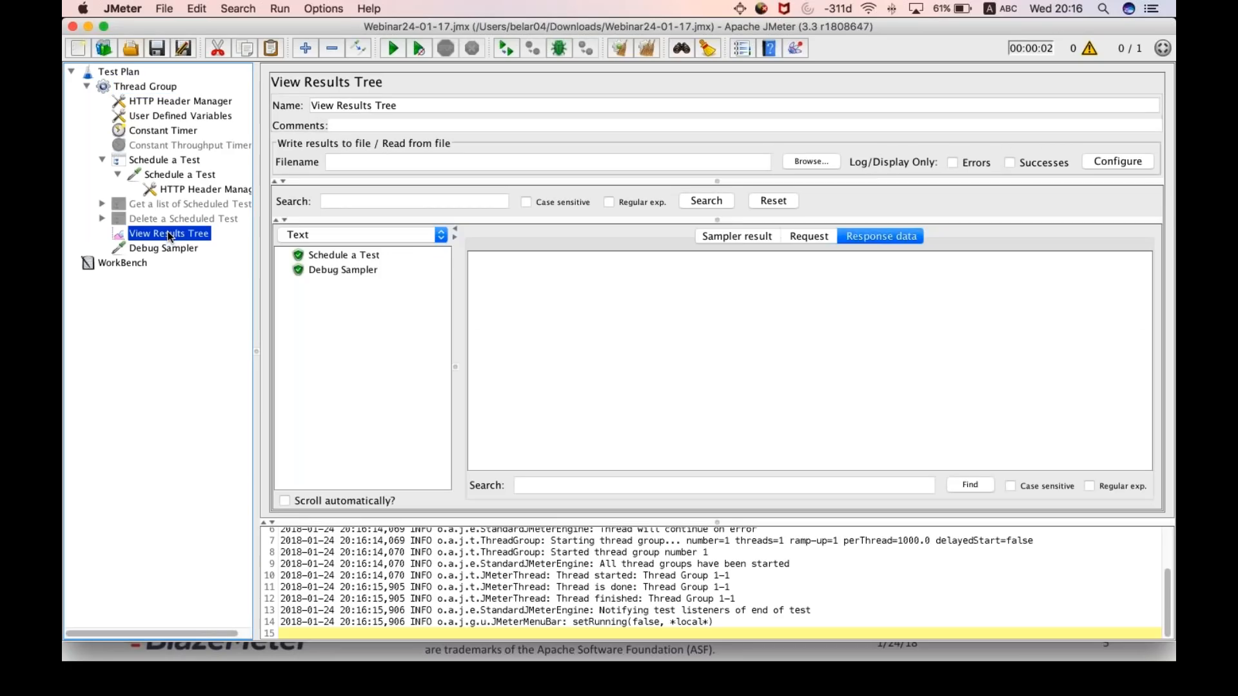
{"action": "left_click", "coordinate": [343, 257]}
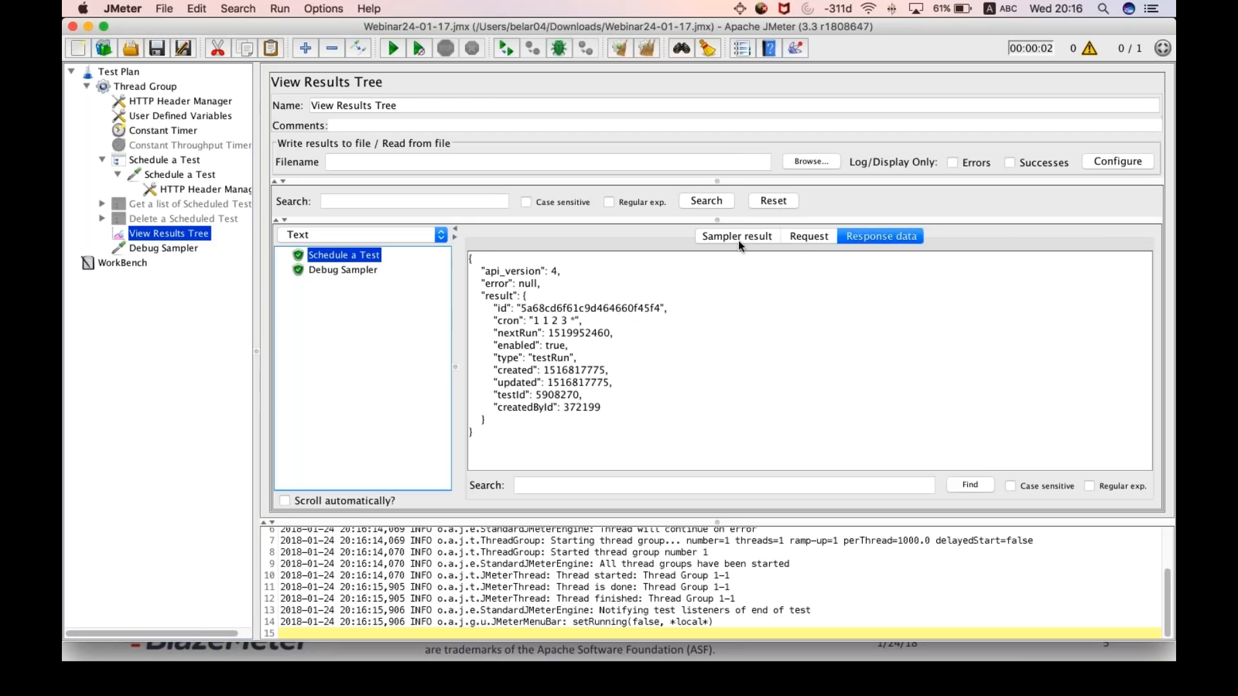
{"action": "left_click", "coordinate": [800, 239]}
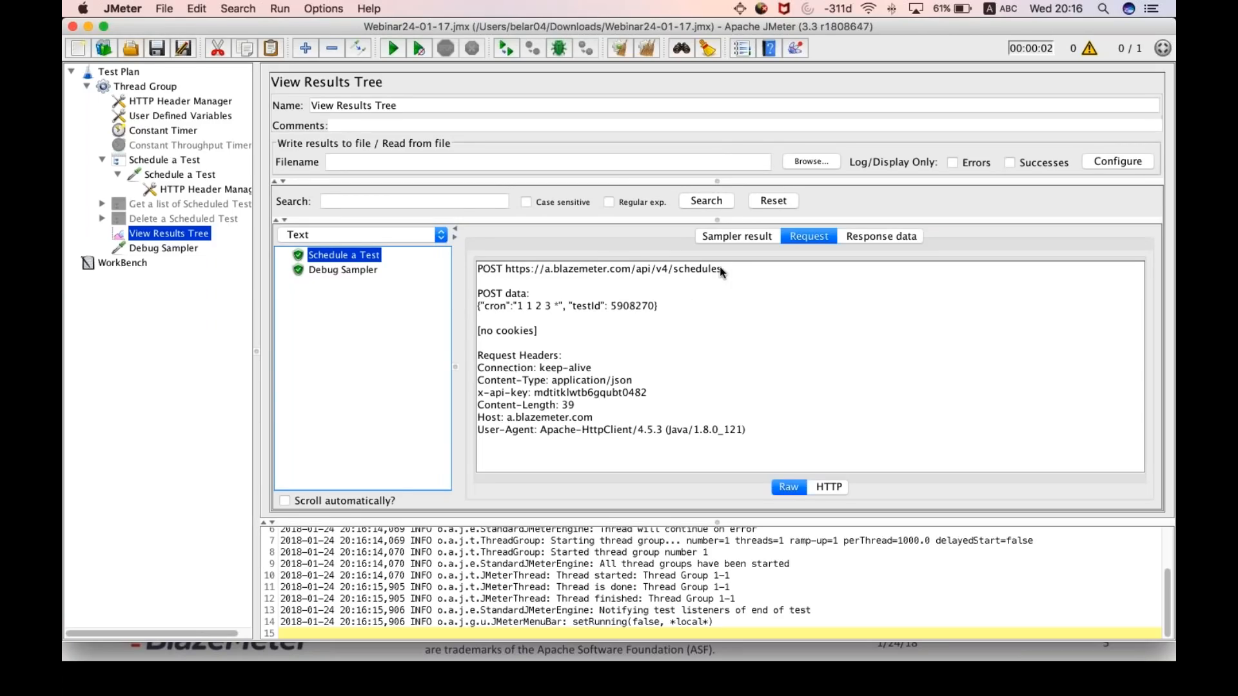
{"action": "left_click_drag", "start_coordinate": [480, 305], "coordinate": [524, 307]}
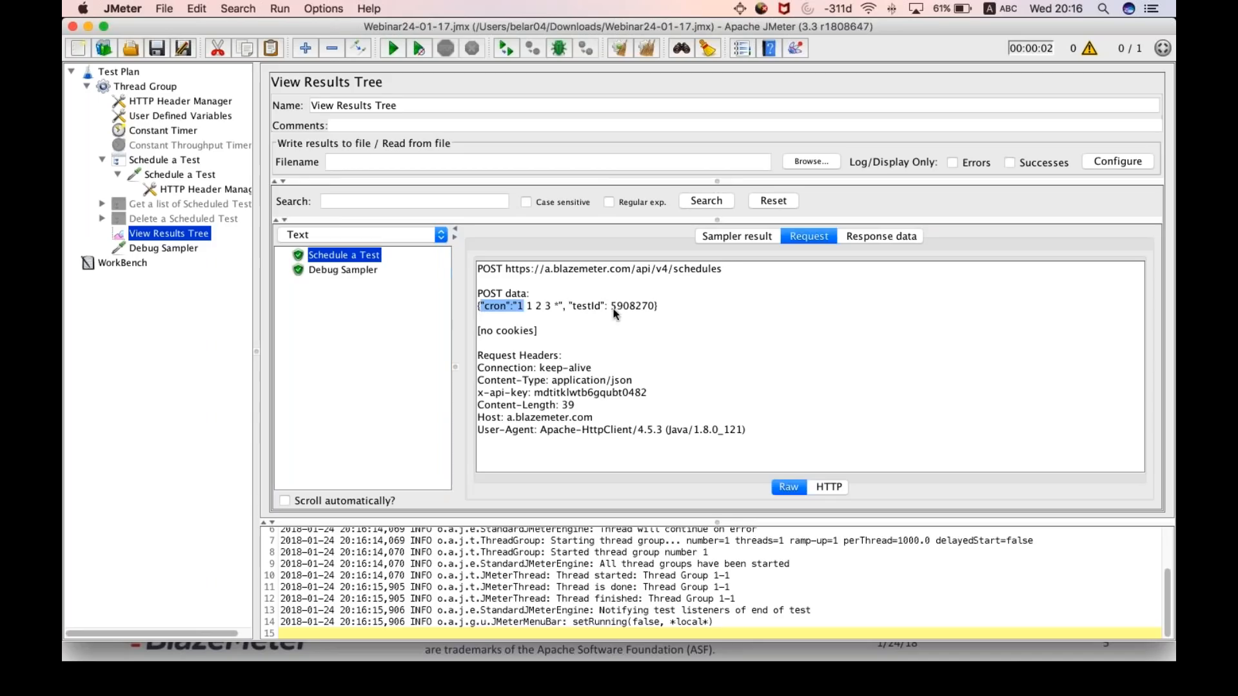
- Examine the Schedule a Test response data, the response code and message in its sampler result, and the testId in its request
{"action": "left_click_drag", "start_coordinate": [615, 313], "coordinate": [656, 305]}
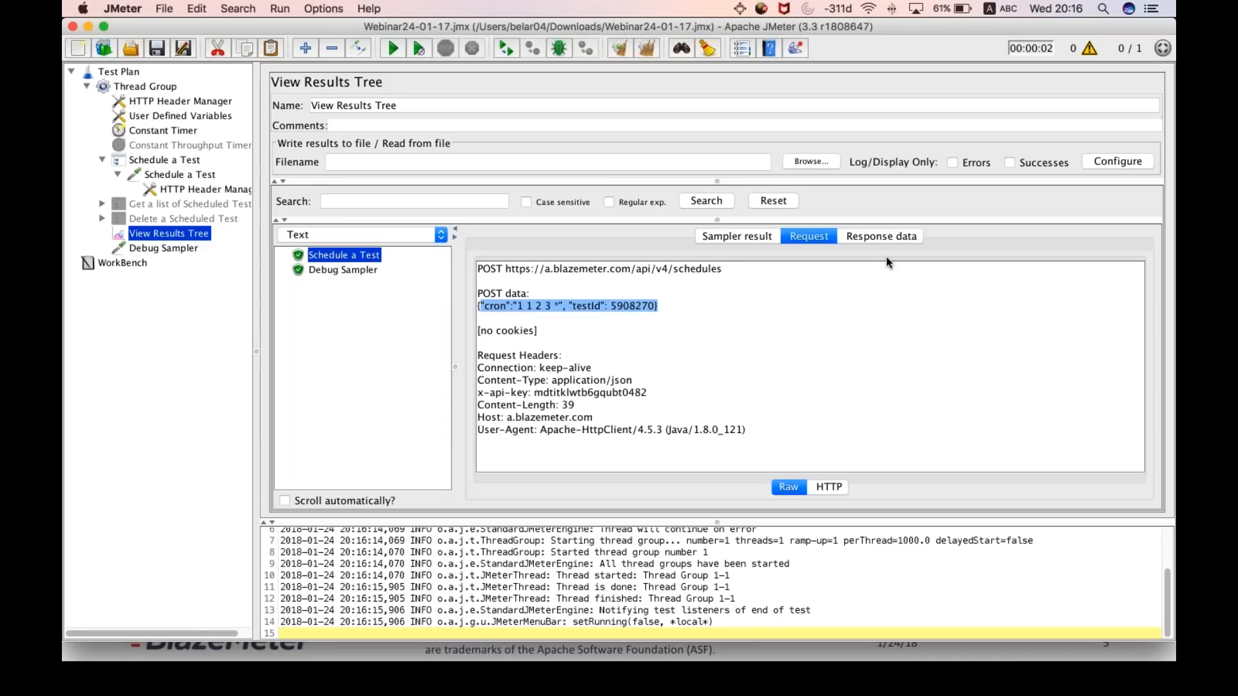
{"action": "left_click", "coordinate": [877, 236]}
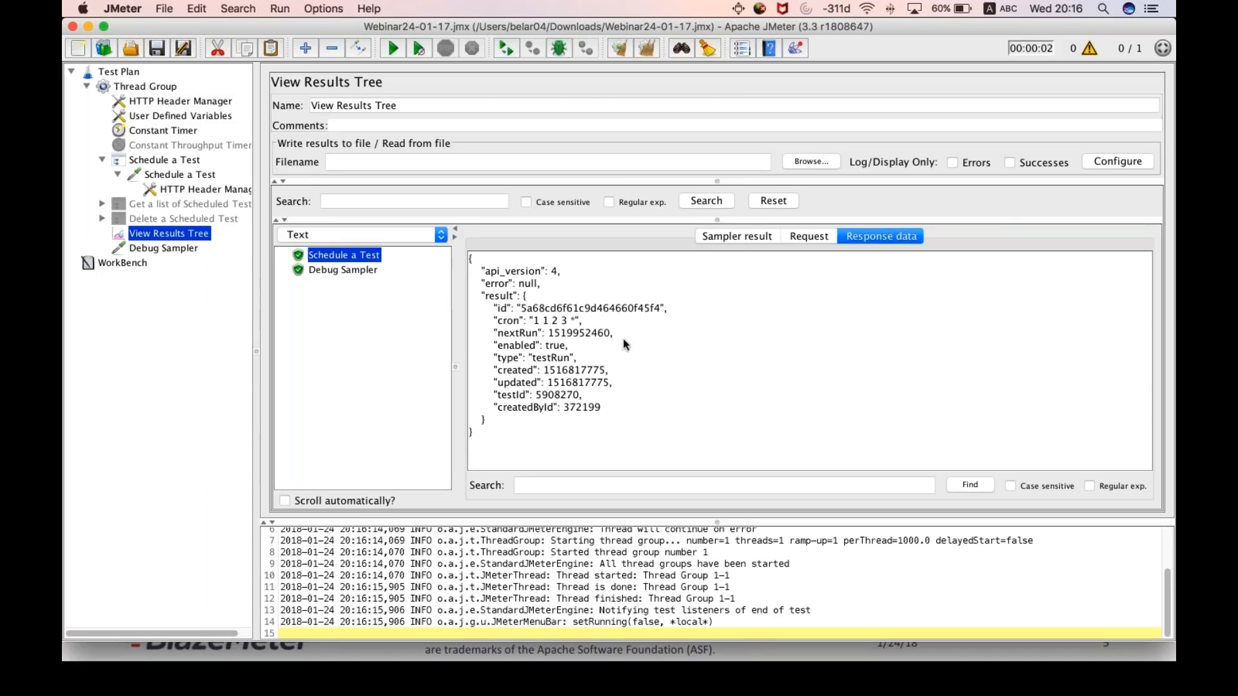
{"action": "left_click", "coordinate": [735, 237]}
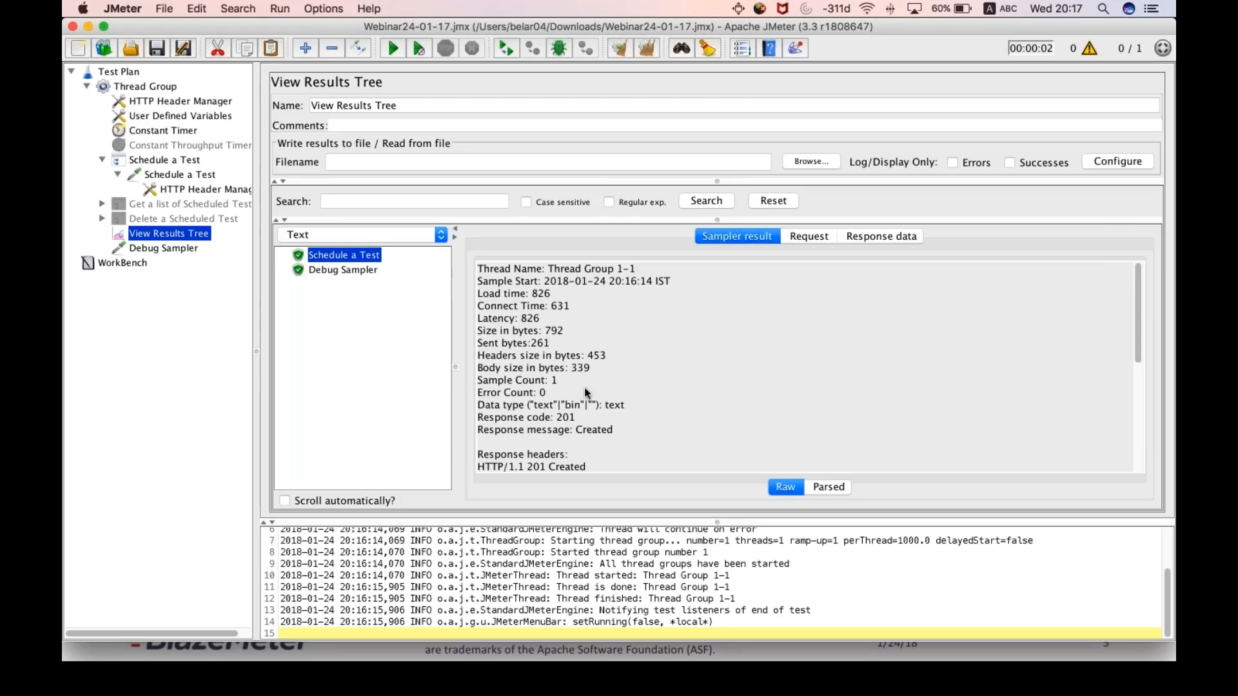
{"action": "scroll", "coordinate": [584, 388], "scroll_direction": "down", "scroll_amount": 3}
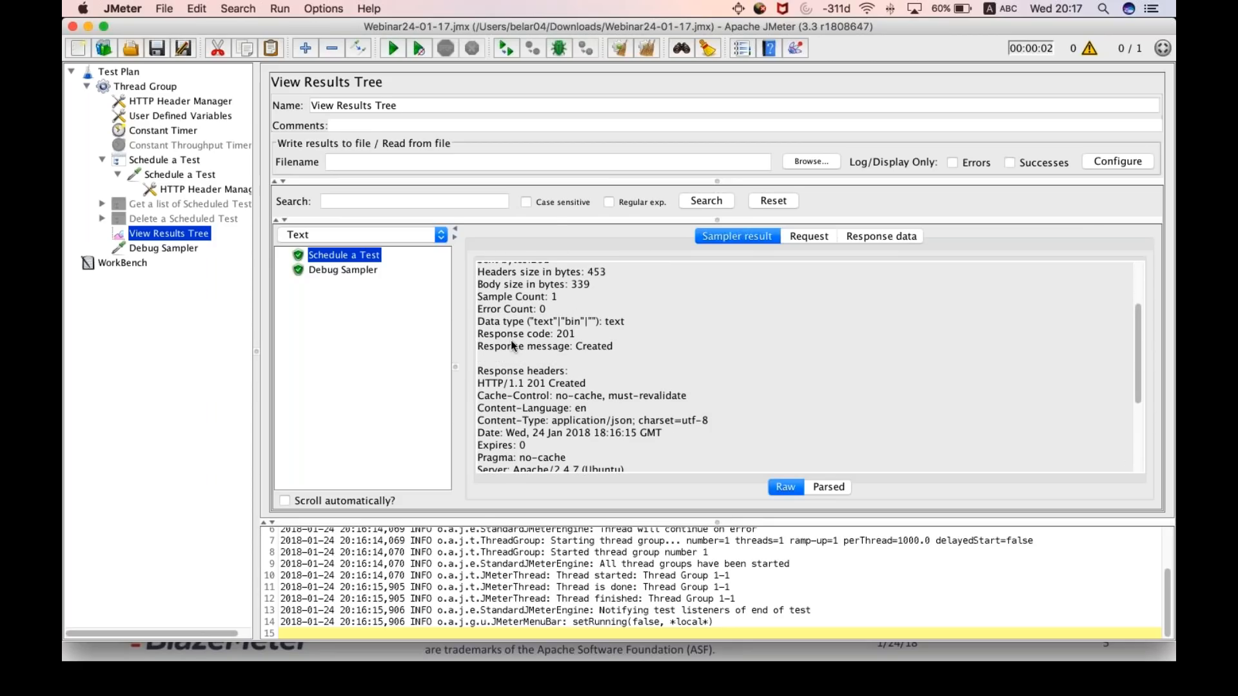
{"action": "left_click_drag", "start_coordinate": [484, 334], "coordinate": [531, 340]}
{"action": "left_click", "coordinate": [569, 331]}
{"action": "double_click", "coordinate": [602, 347]}
{"action": "left_click", "coordinate": [618, 348]}
{"action": "left_click", "coordinate": [809, 236]}
{"action": "left_click_drag", "start_coordinate": [610, 307], "coordinate": [629, 307]}
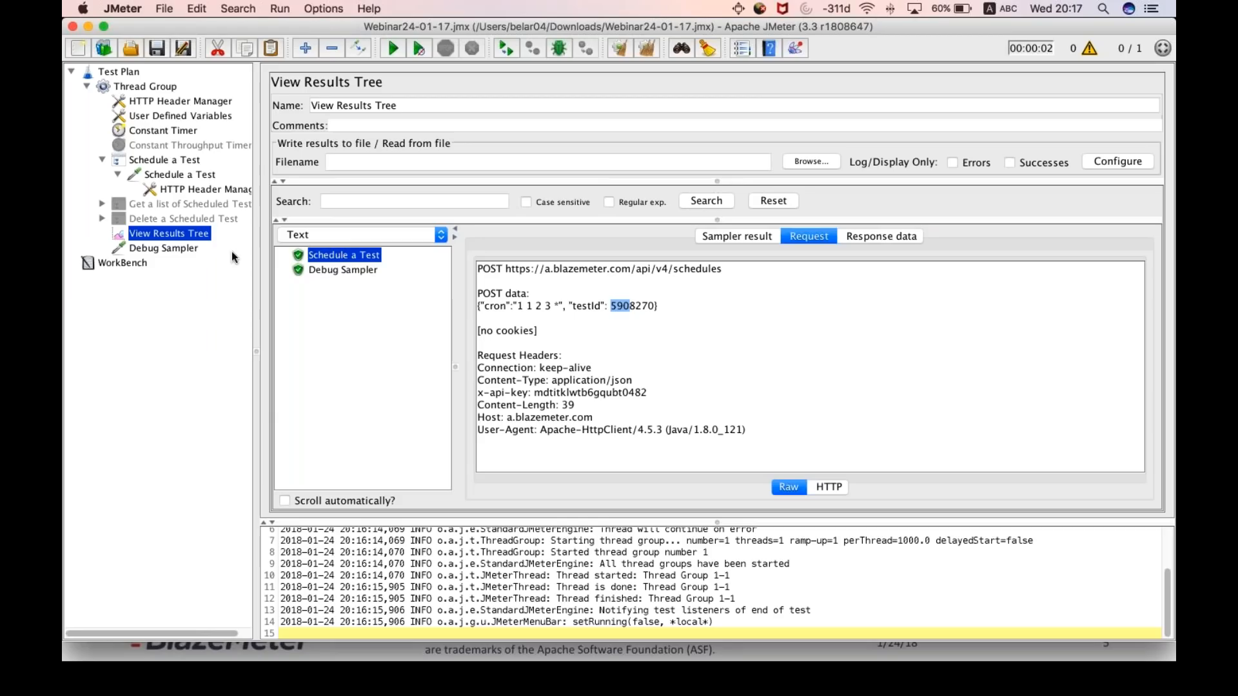
- Disable the Debug Sampler and return to the View Results Tree
{"action": "left_click", "coordinate": [187, 249]}
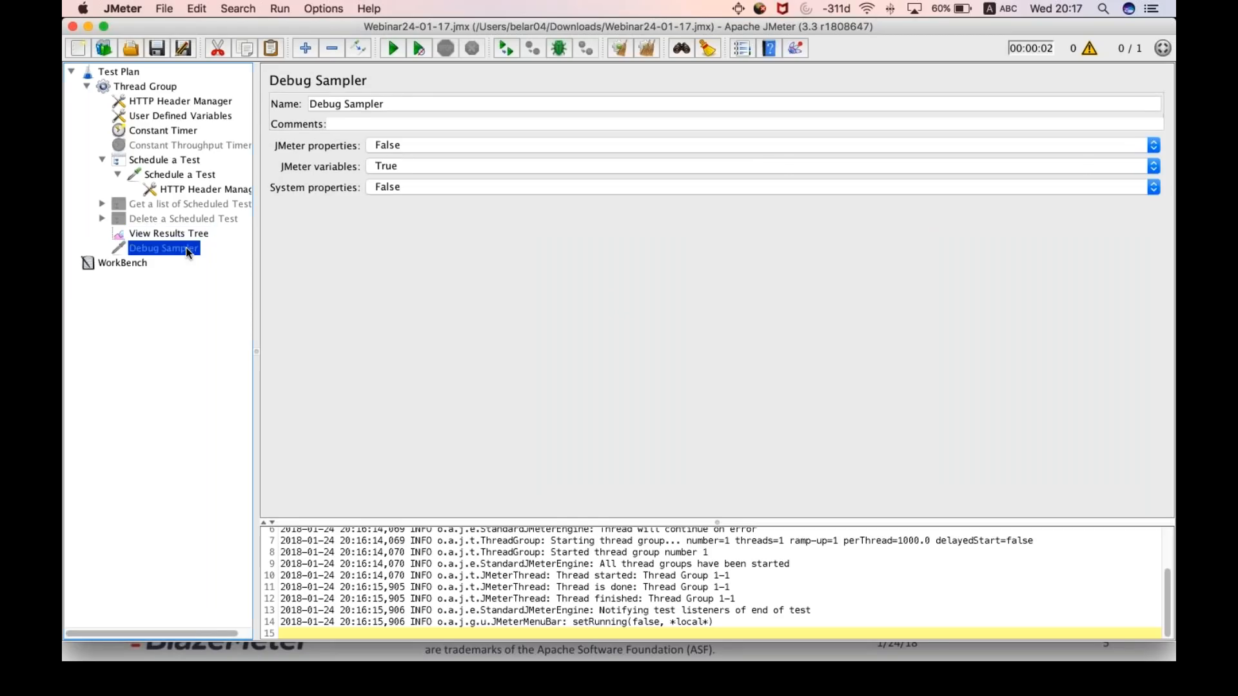
{"action": "key", "text": "Up"}
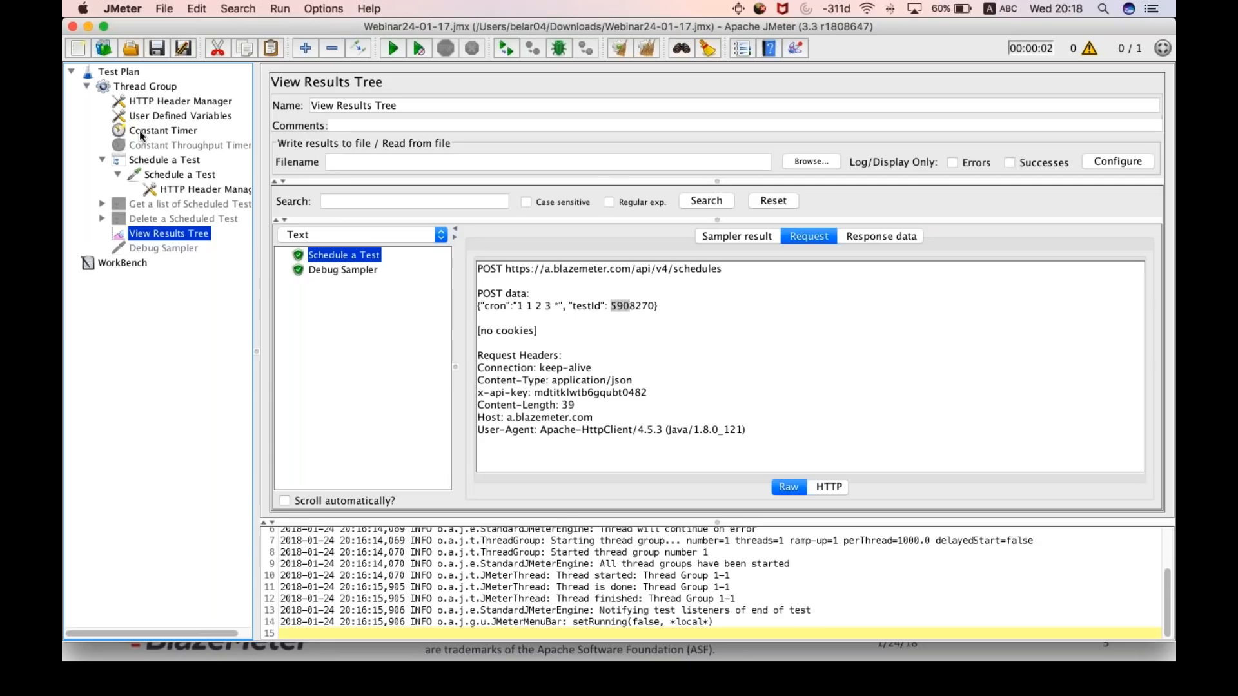
- Add a Summary Report listener to the Thread Group, disable it and return to the View Results Tree
{"action": "right_click", "coordinate": [155, 87]}
{"action": "mouse_move", "coordinate": [297, 99]}
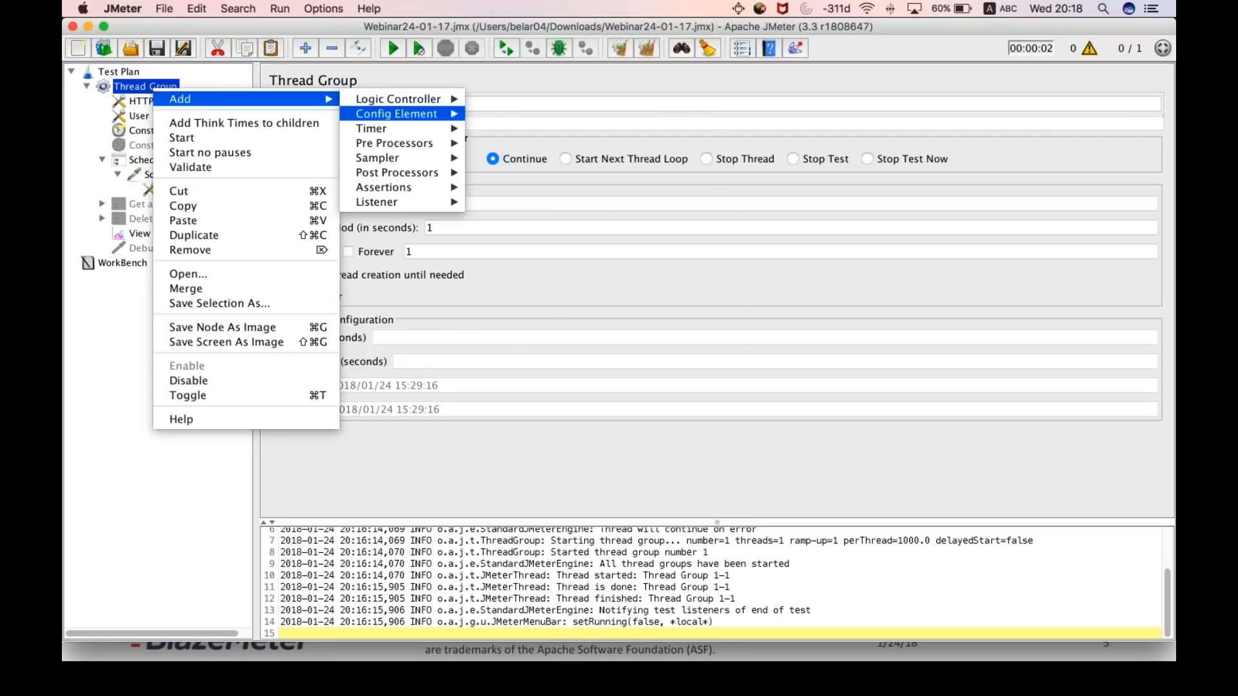
{"action": "mouse_move", "coordinate": [387, 202]}
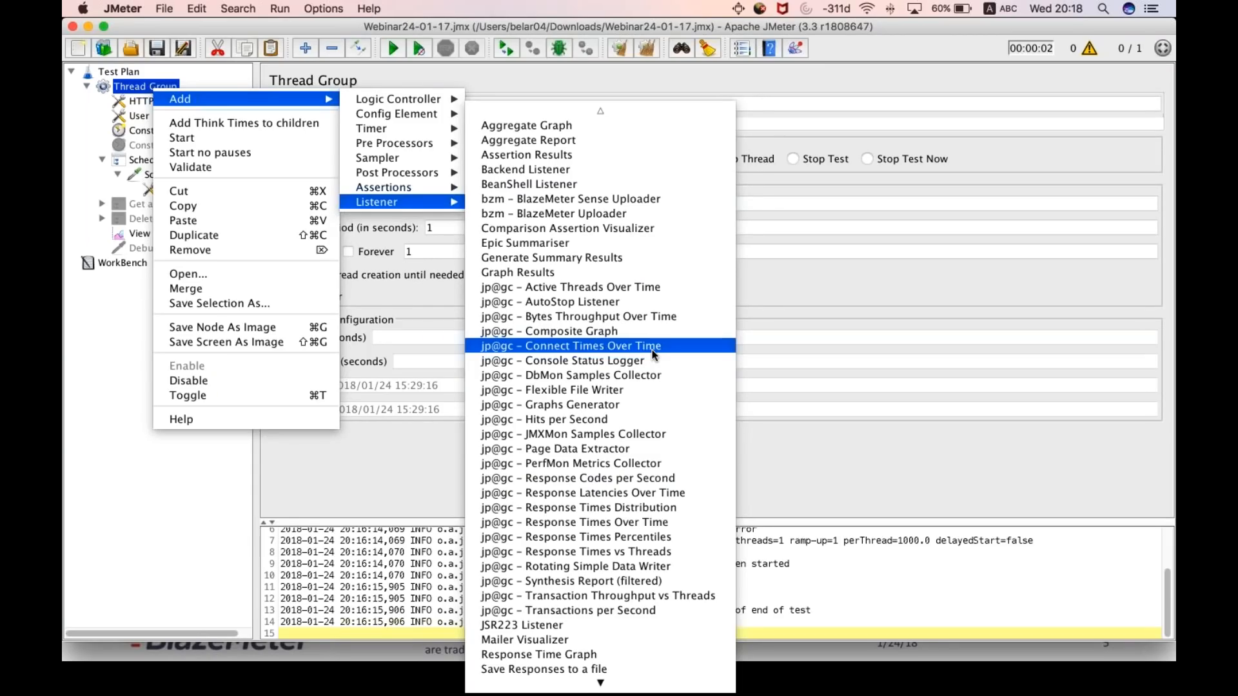
{"action": "scroll", "coordinate": [652, 349], "scroll_direction": "down", "scroll_amount": 7}
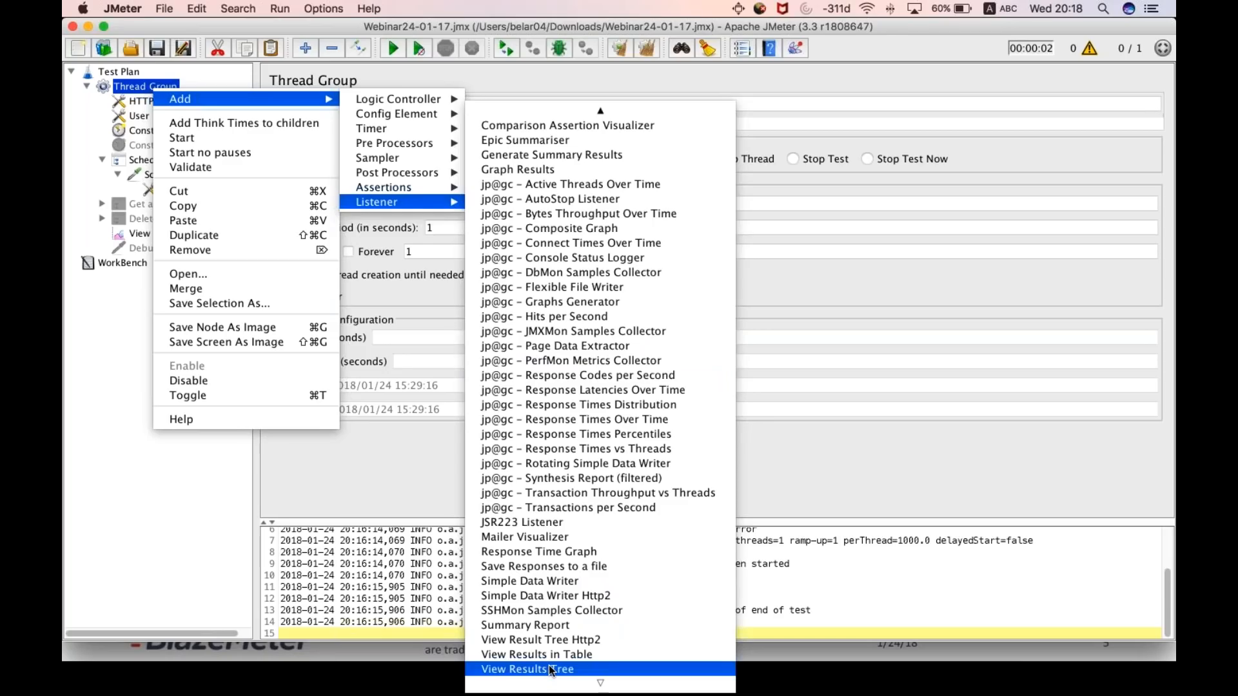
{"action": "left_click", "coordinate": [563, 627]}
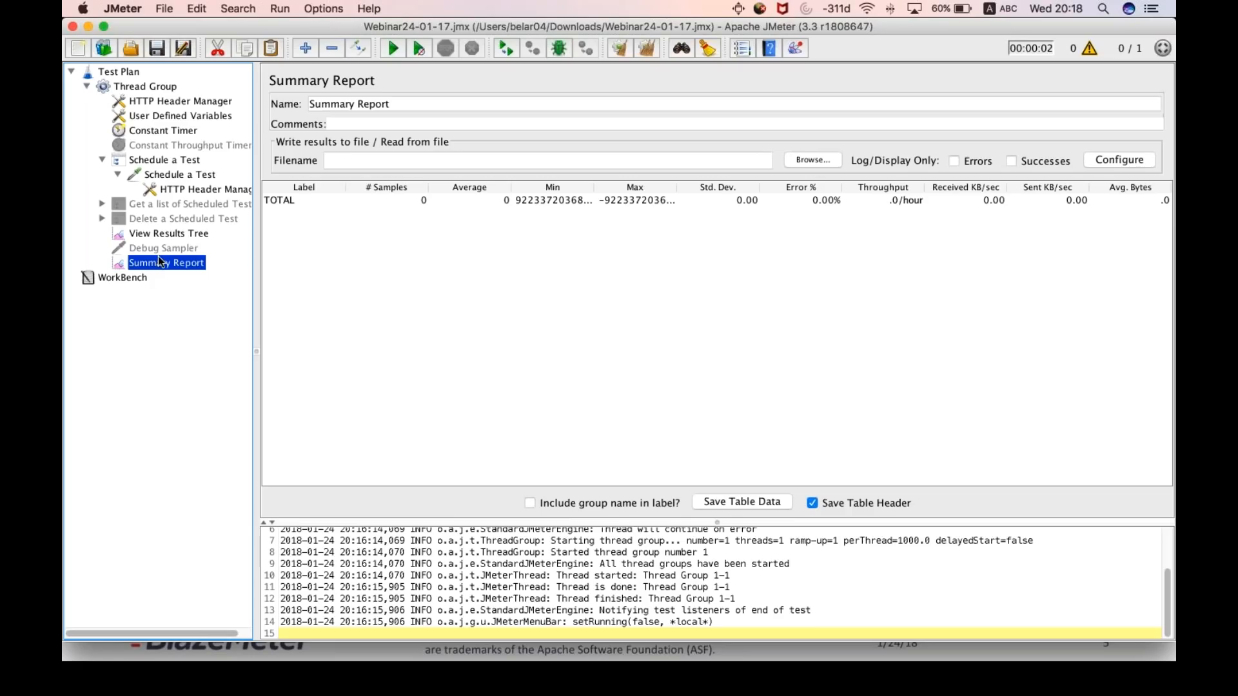
{"action": "left_click", "coordinate": [180, 233]}
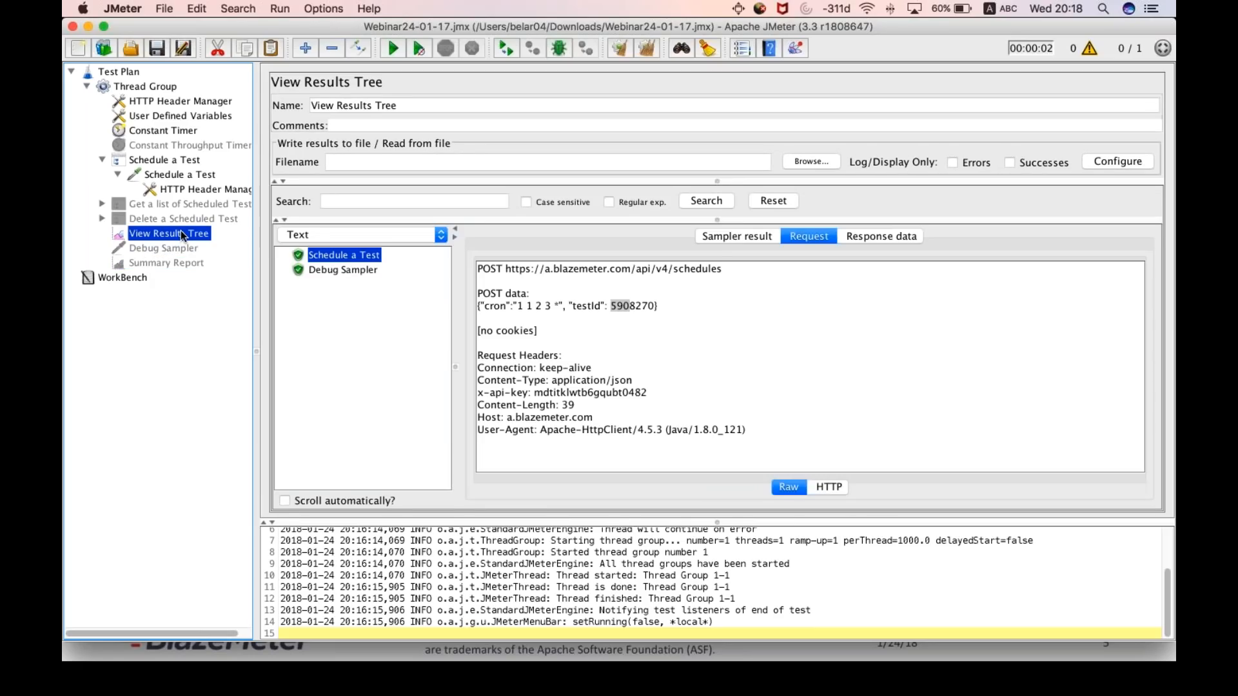
- Review the Basic Elements slide, the Schedule a Test controller with its HTTP request, and the response data in the View Results Tree
{"action": "key", "text": "super+Tab"}
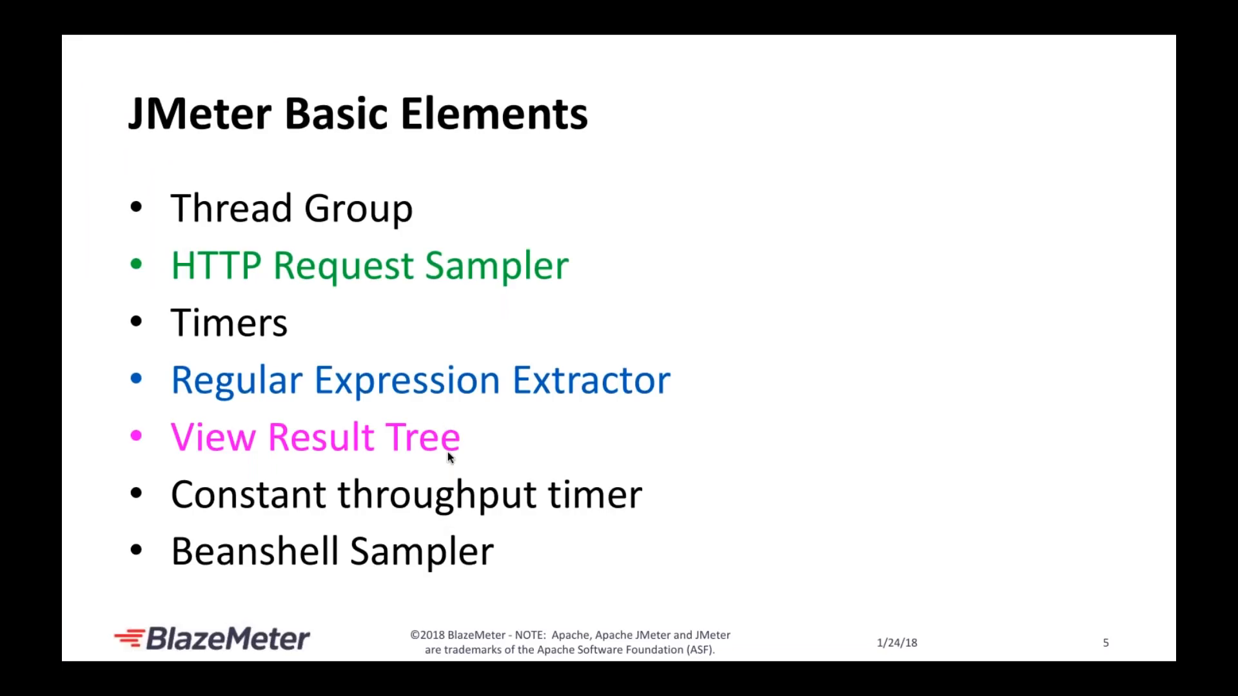
{"action": "key", "text": "super+Tab"}
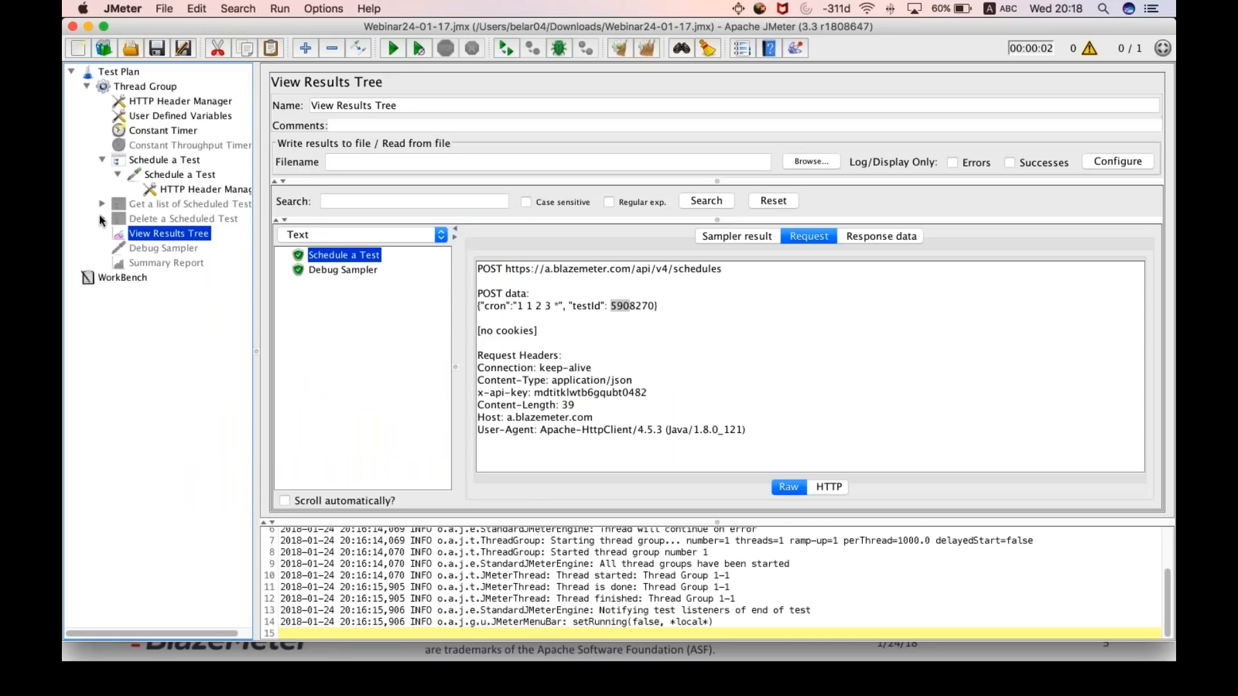
{"action": "left_click", "coordinate": [165, 161]}
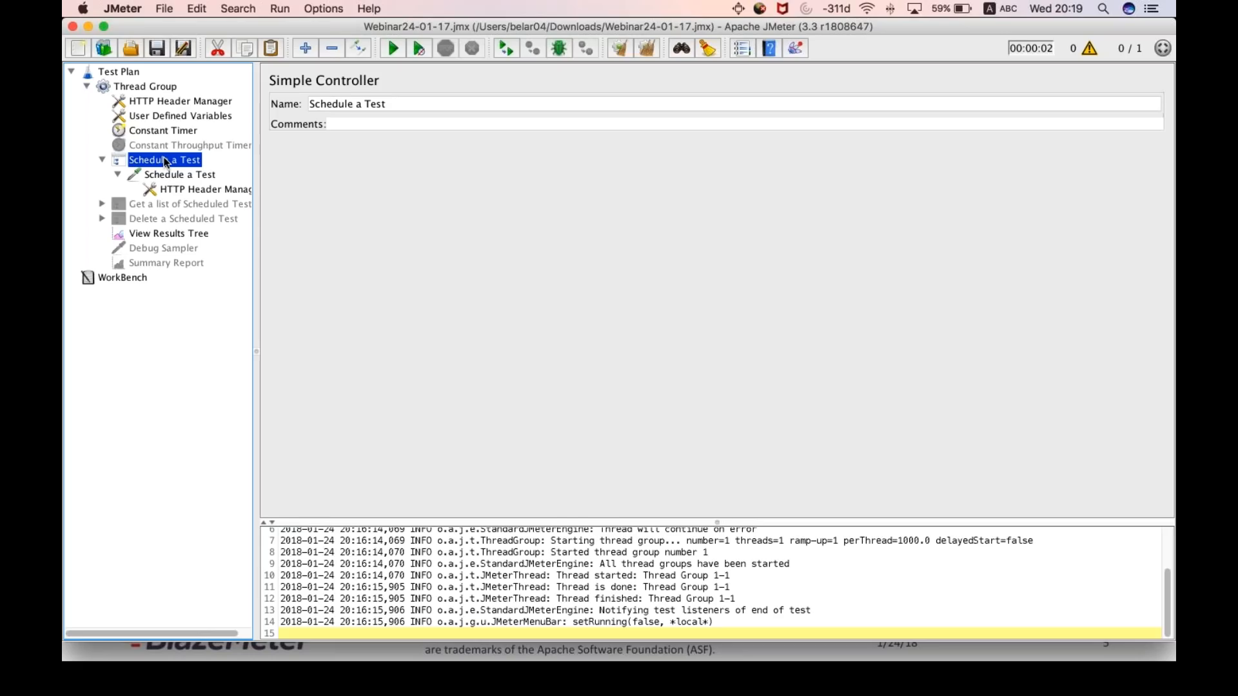
{"action": "left_click", "coordinate": [182, 175]}
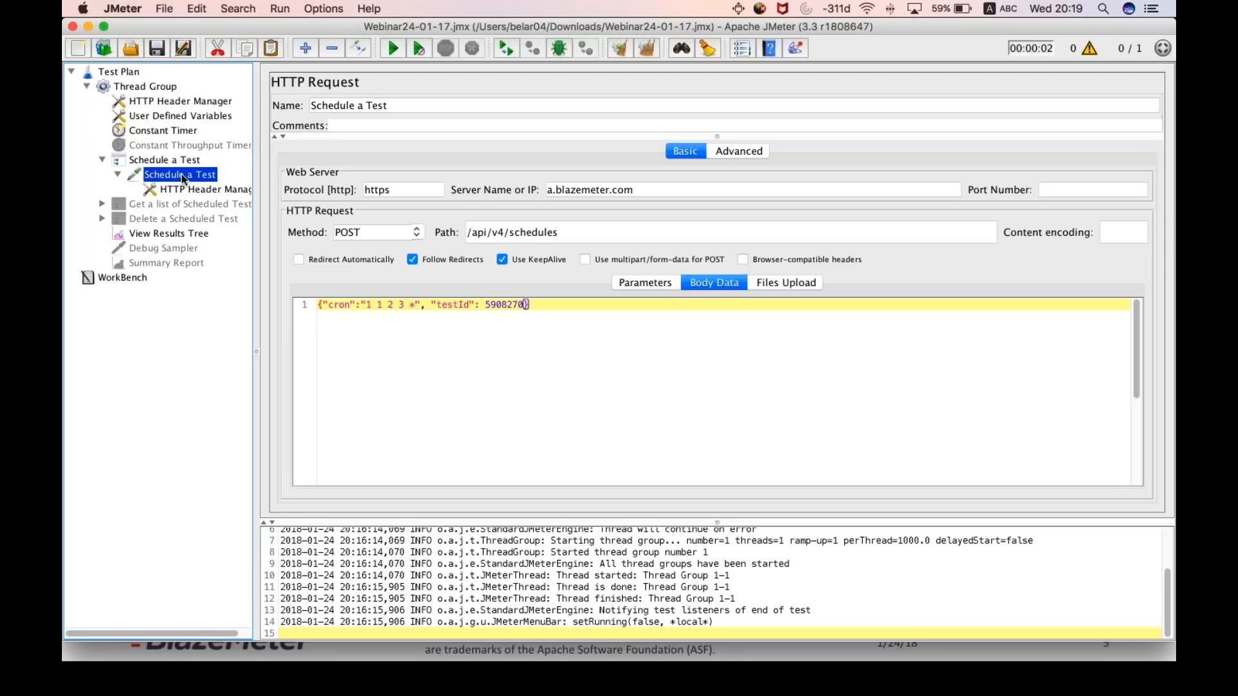
{"action": "left_click", "coordinate": [172, 234]}
{"action": "left_click", "coordinate": [882, 236]}
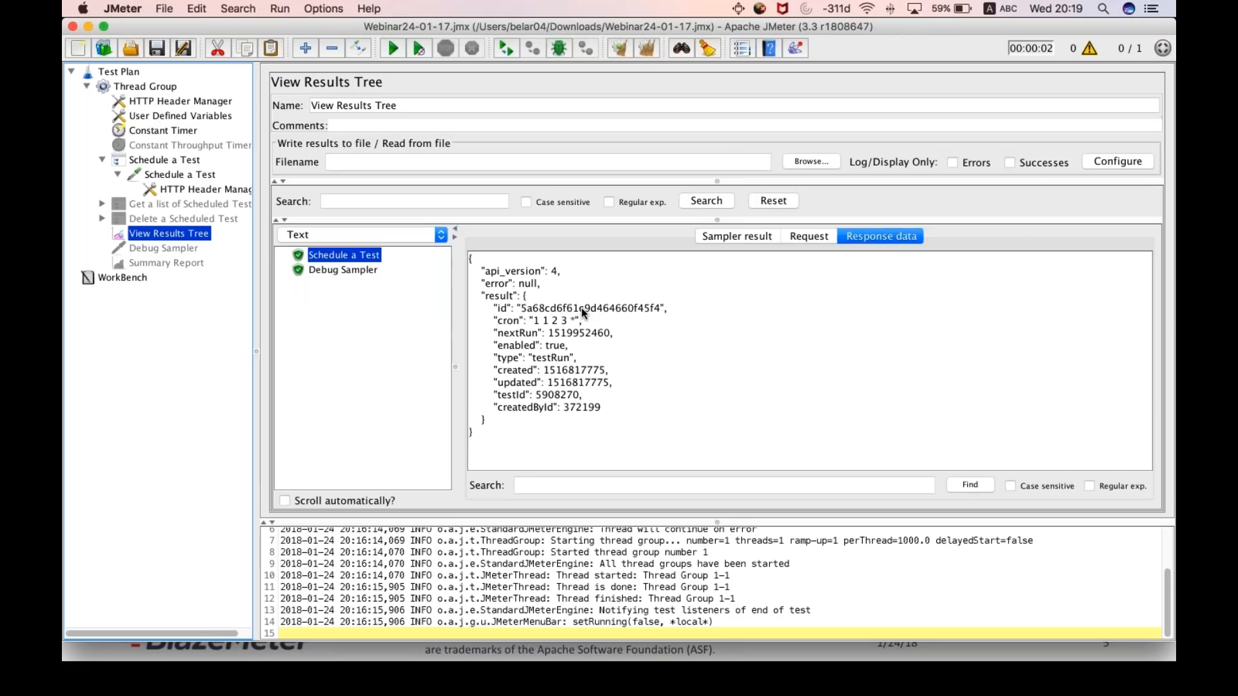
- Enable the Get a list of Scheduled Tests controller, expand it and open its Get Scheduled Tests request
{"action": "left_click", "coordinate": [102, 160]}
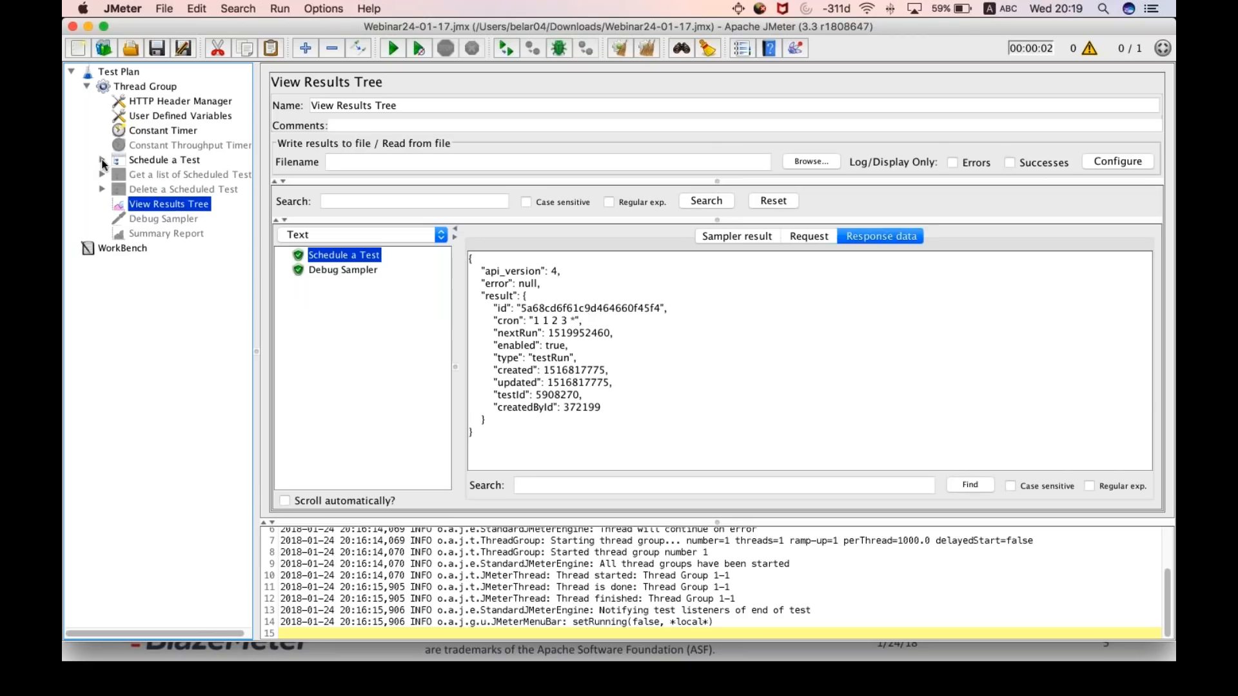
{"action": "left_click", "coordinate": [165, 161]}
{"action": "left_click", "coordinate": [161, 175]}
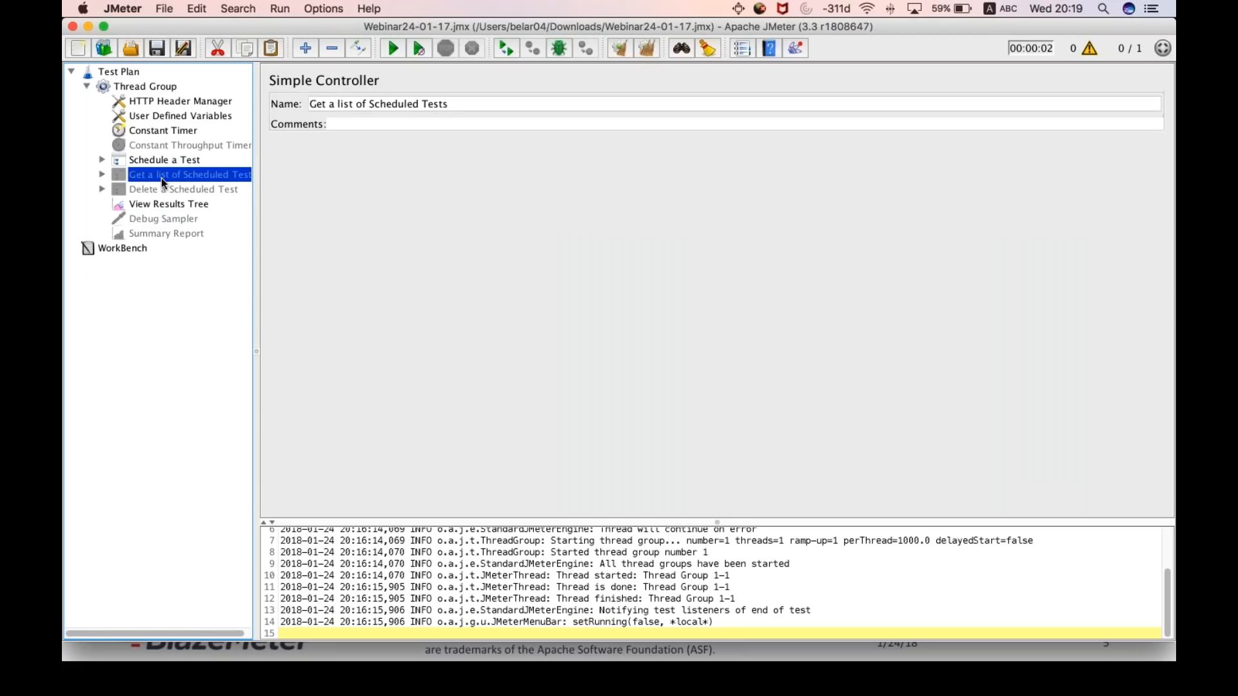
{"action": "left_click", "coordinate": [101, 175]}
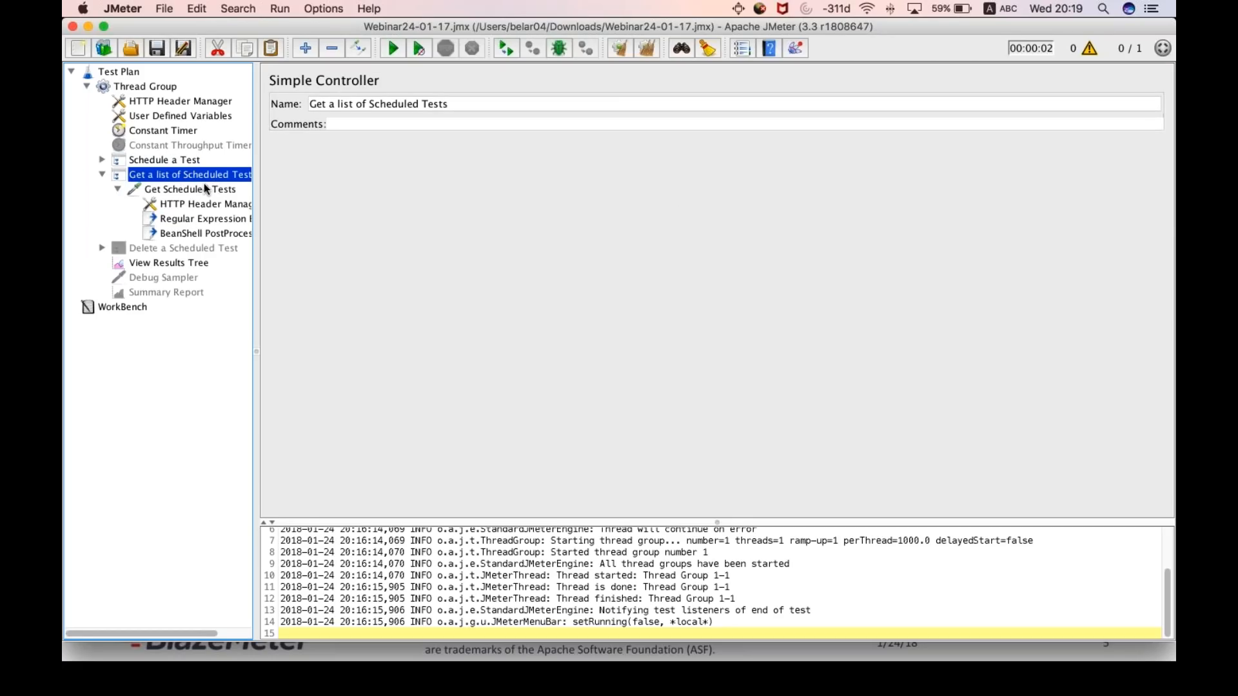
{"action": "left_click", "coordinate": [197, 188]}
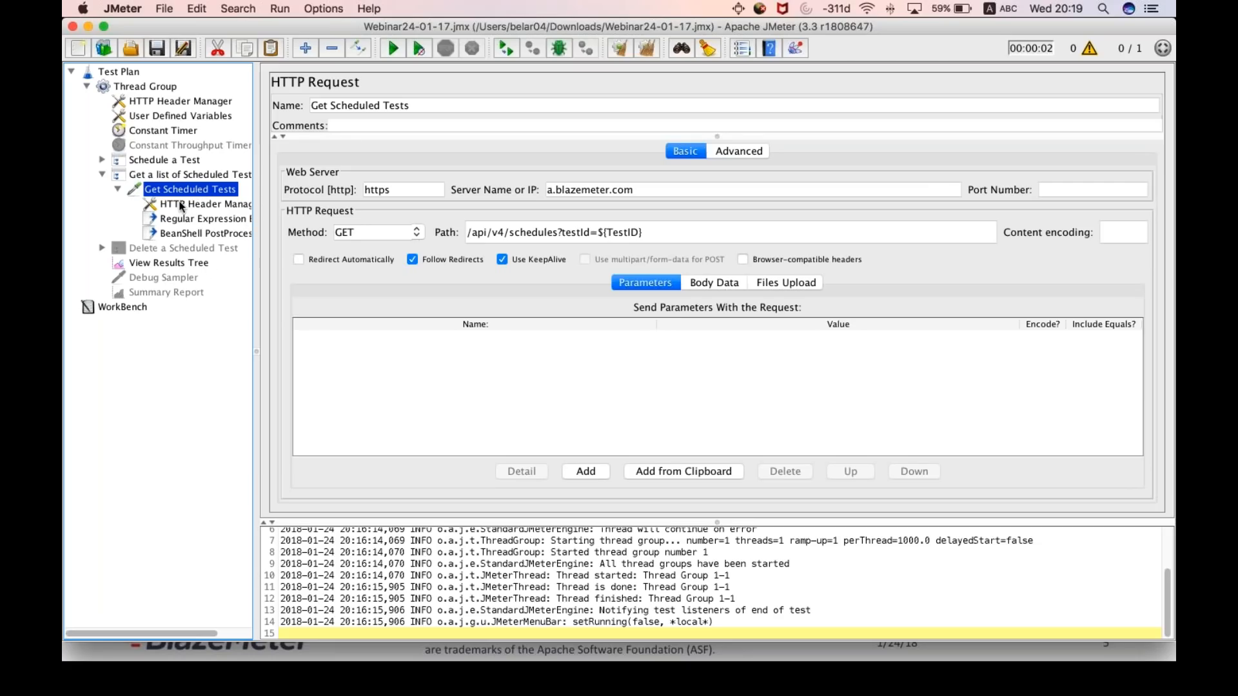
- Disable the Schedule a Test controller and collapse it in the test plan tree
{"action": "left_click", "coordinate": [102, 161]}
{"action": "left_click", "coordinate": [112, 173]}
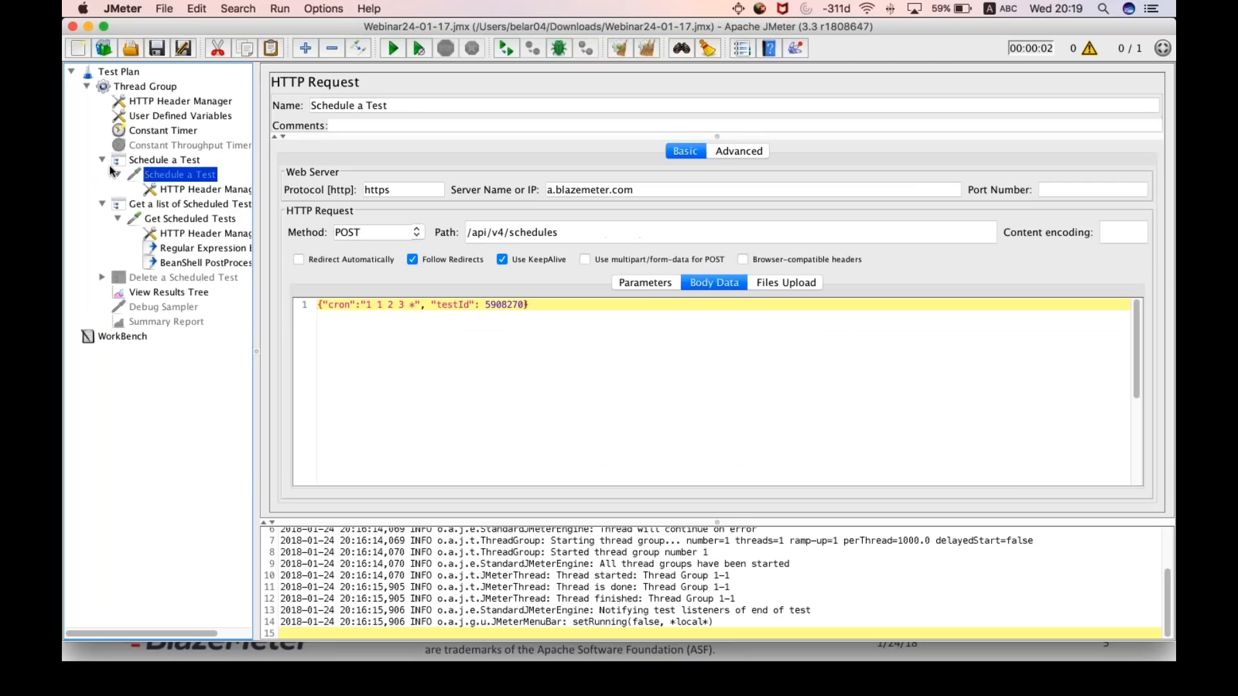
{"action": "left_click", "coordinate": [143, 162]}
{"action": "left_click", "coordinate": [102, 160]}
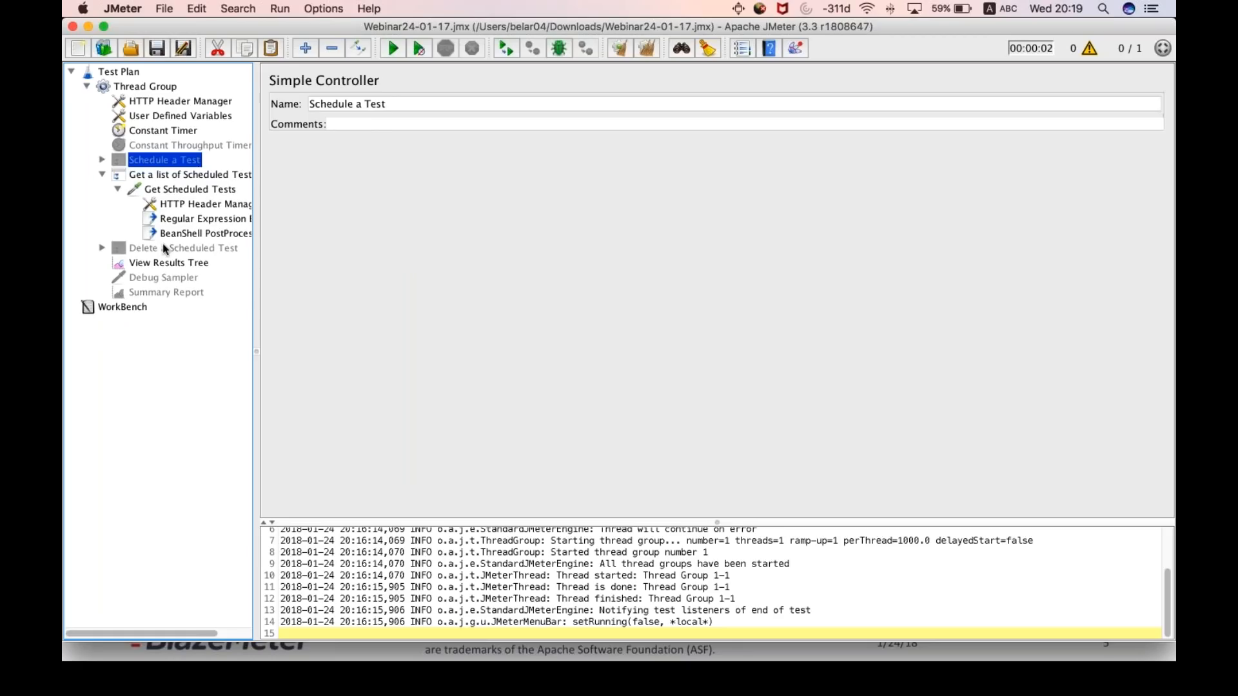
- Run the test with previous results cleared and examine the Get Scheduled Tests response data in the View Results Tree
{"action": "left_click", "coordinate": [165, 263]}
{"action": "key", "text": "super+r"}
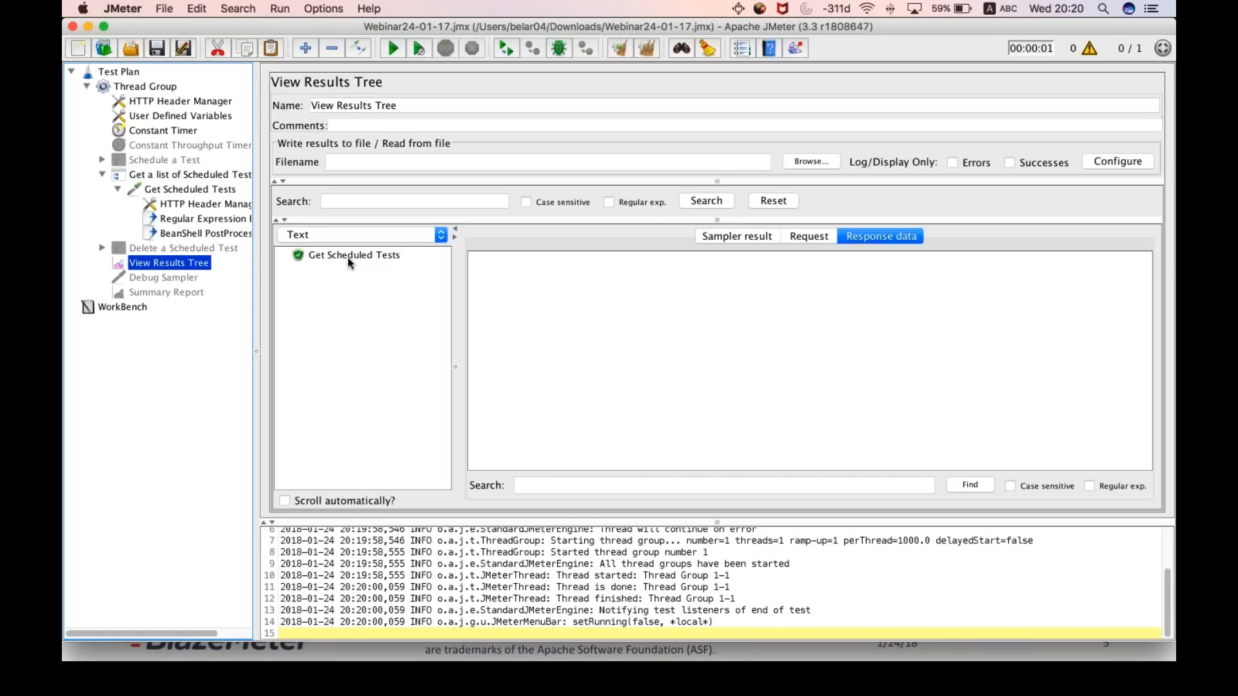
{"action": "left_click", "coordinate": [347, 257]}
{"action": "scroll", "coordinate": [610, 407], "scroll_direction": "down", "scroll_amount": 10}
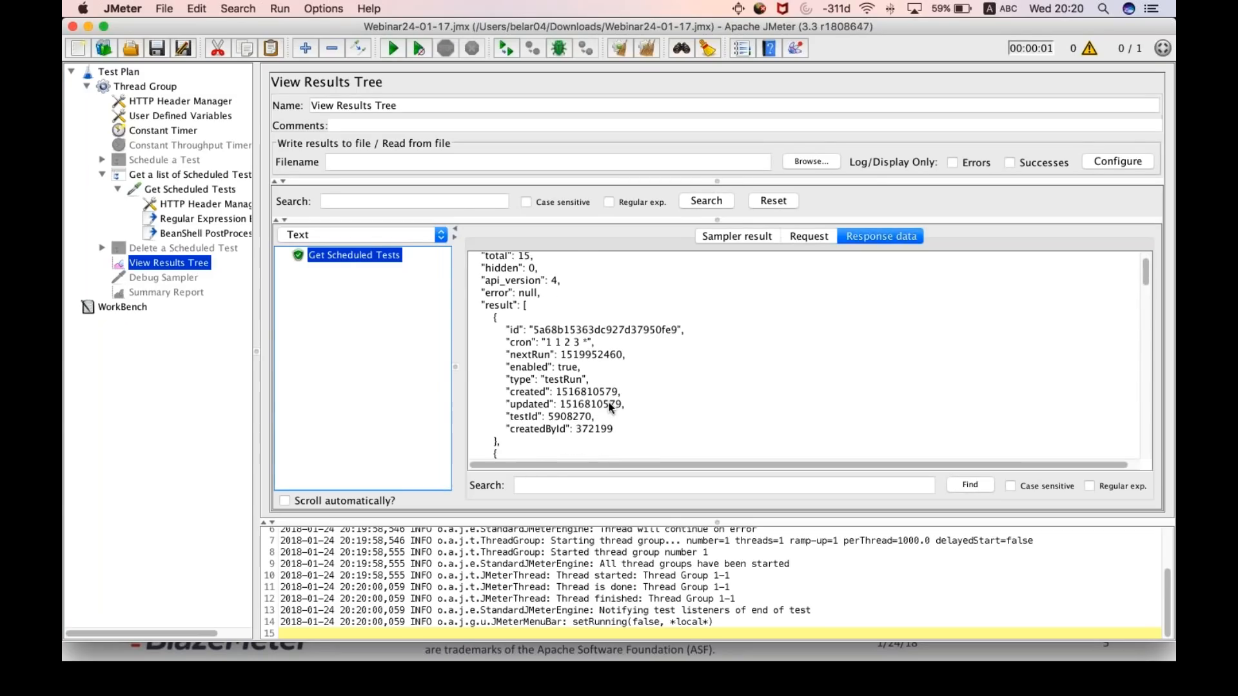
{"action": "scroll", "coordinate": [610, 408], "scroll_direction": "down", "scroll_amount": 10}
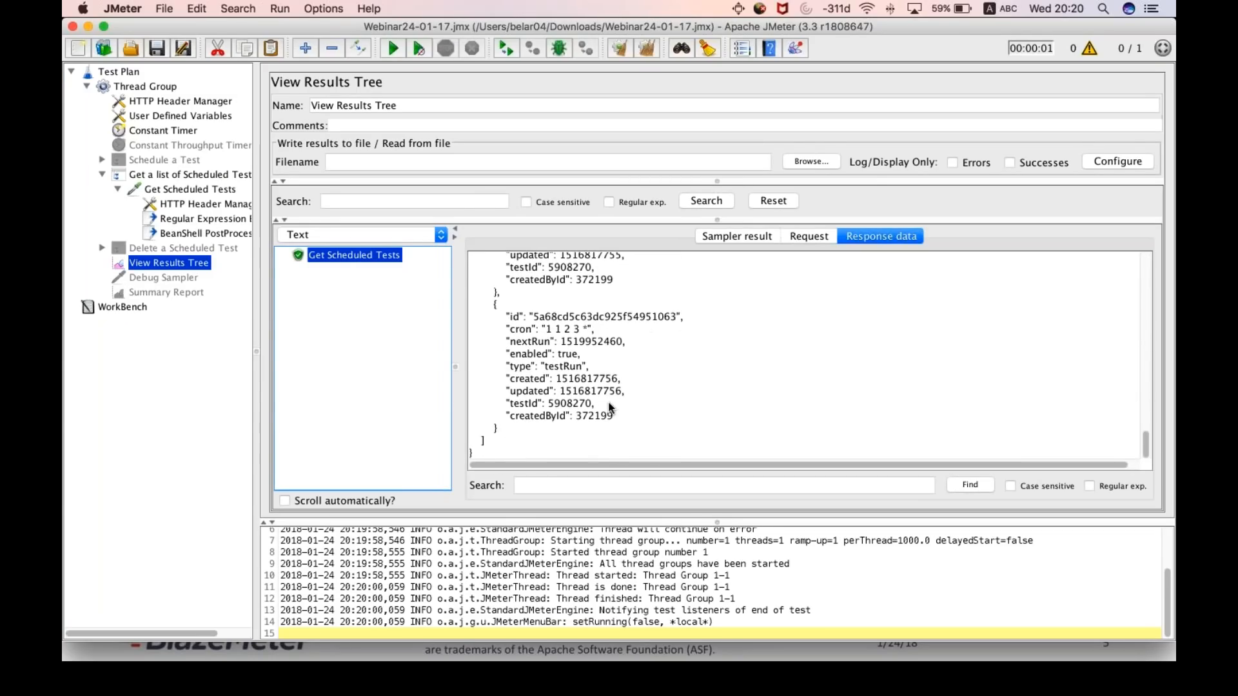
{"action": "scroll", "coordinate": [610, 408], "scroll_direction": "up", "scroll_amount": 10}
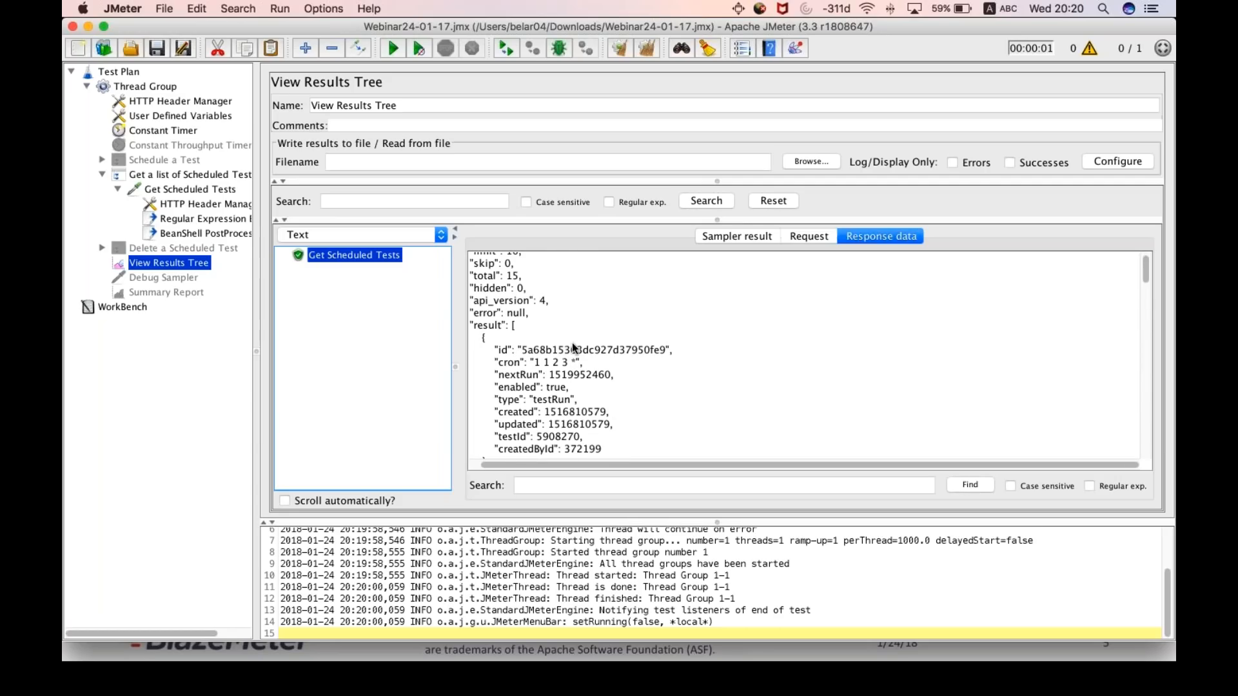
{"action": "scroll", "coordinate": [573, 348], "scroll_direction": "down", "scroll_amount": 8}
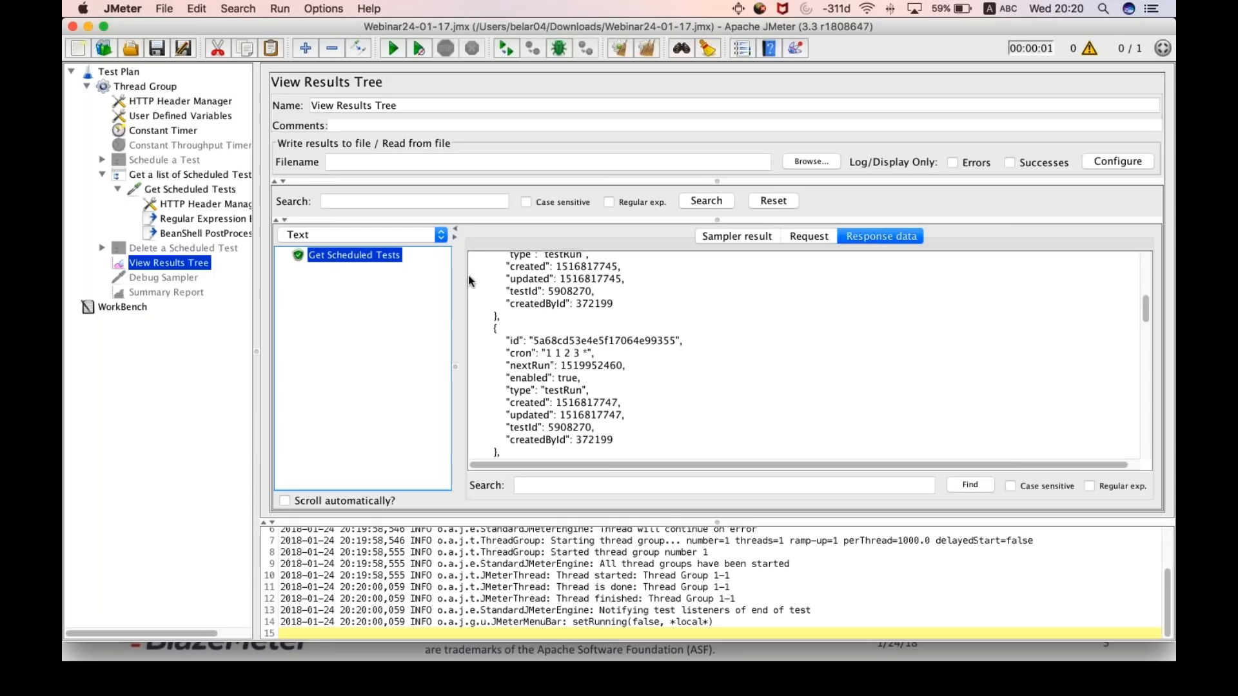
- Review the Regular Expression Extractor and locate it among the post processors that can be added to the Get Scheduled Tests request
{"action": "left_click", "coordinate": [215, 221]}
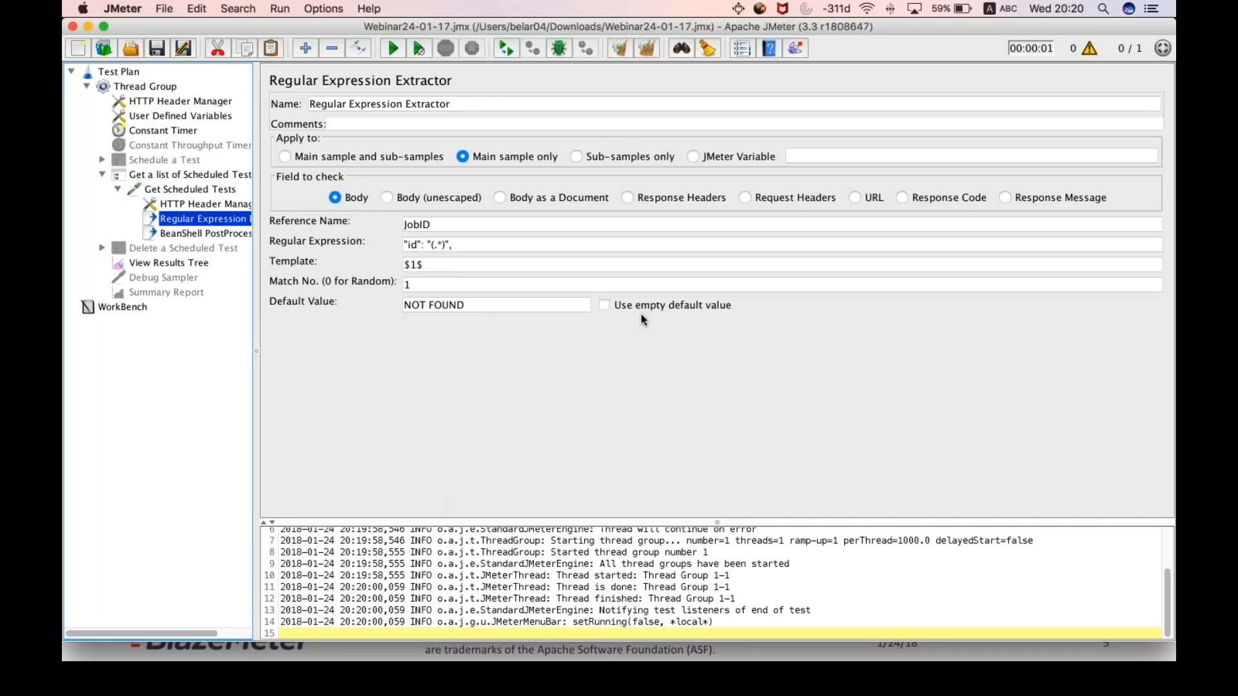
{"action": "left_click", "coordinate": [182, 191]}
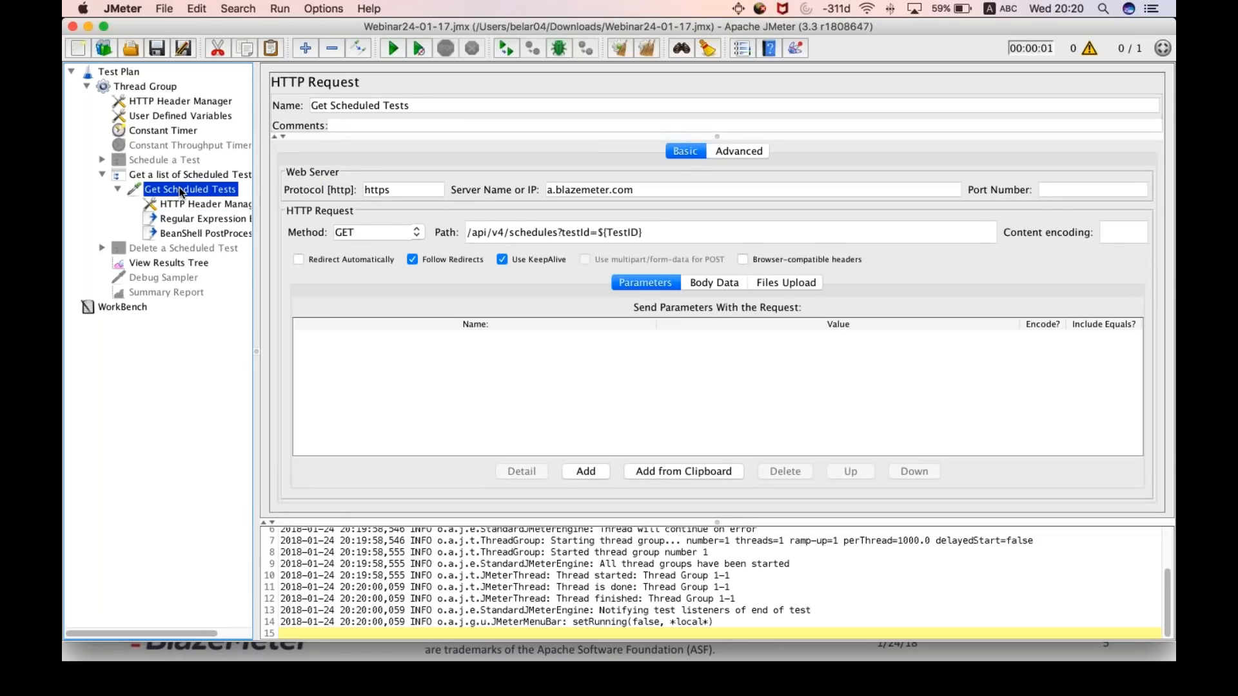
{"action": "right_click", "coordinate": [182, 191]}
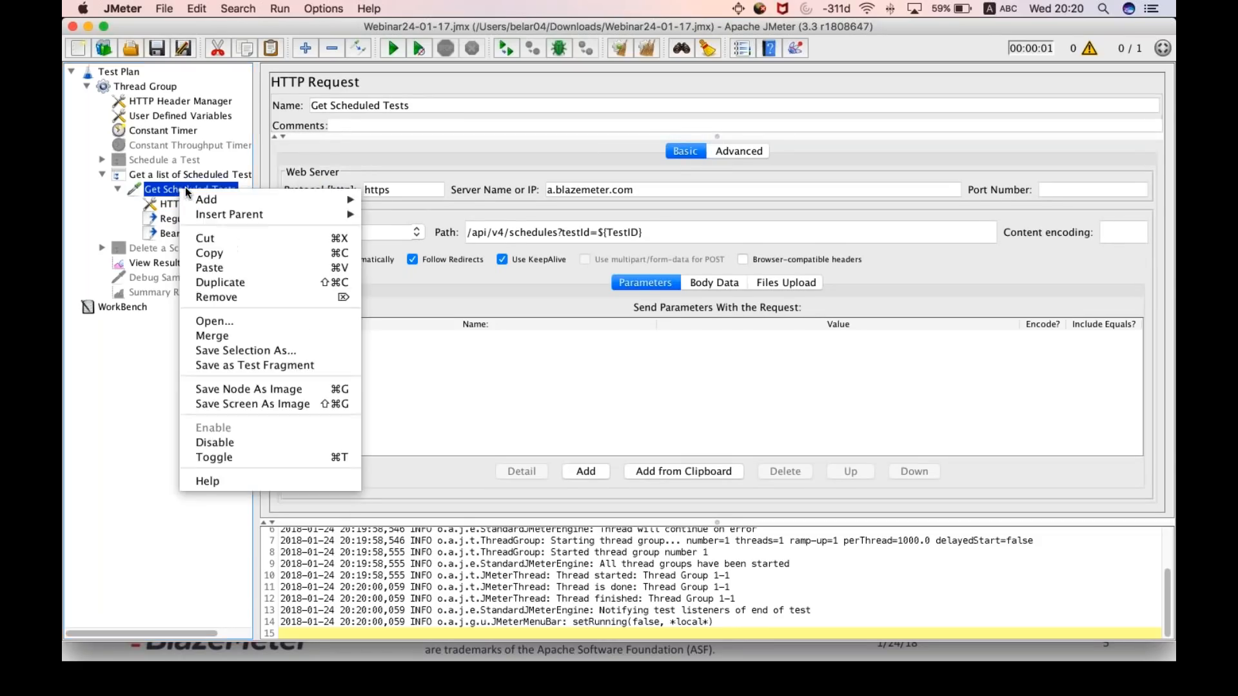
{"action": "mouse_move", "coordinate": [271, 199]}
{"action": "mouse_move", "coordinate": [419, 244]}
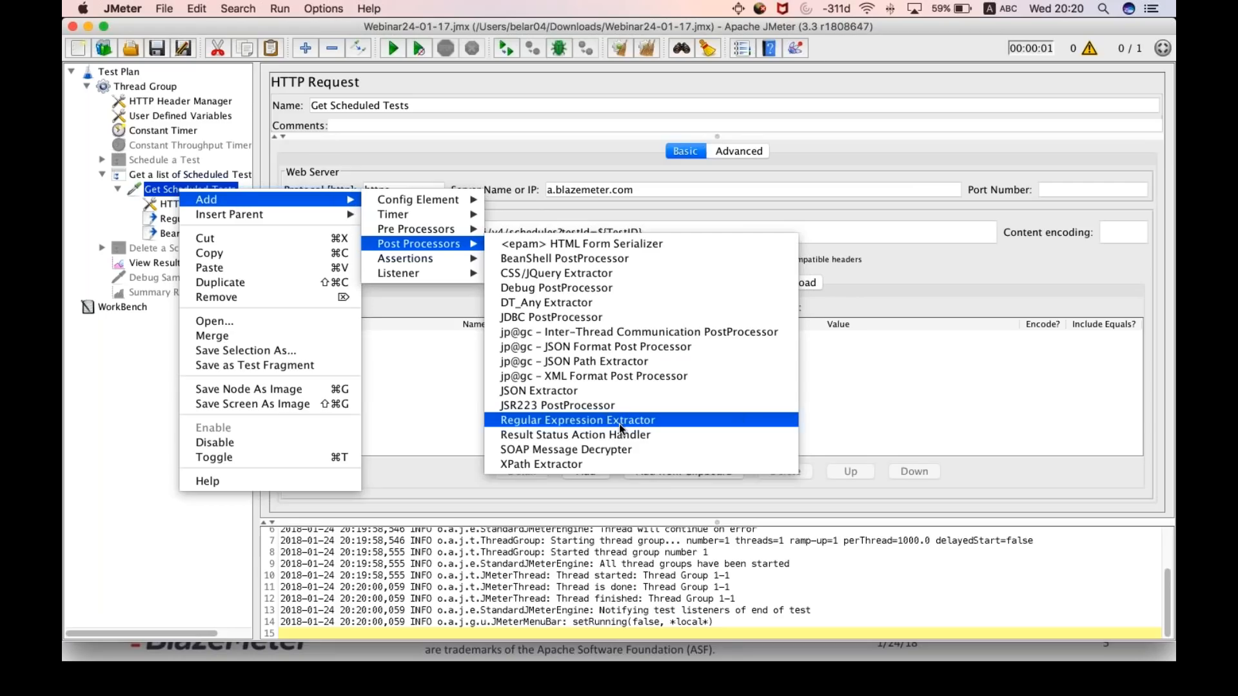
{"action": "left_click", "coordinate": [404, 381]}
- Examine the Reference Name and Regular Expression settings of the Regular Expression Extractor under Get Scheduled Tests
{"action": "left_click", "coordinate": [209, 219]}
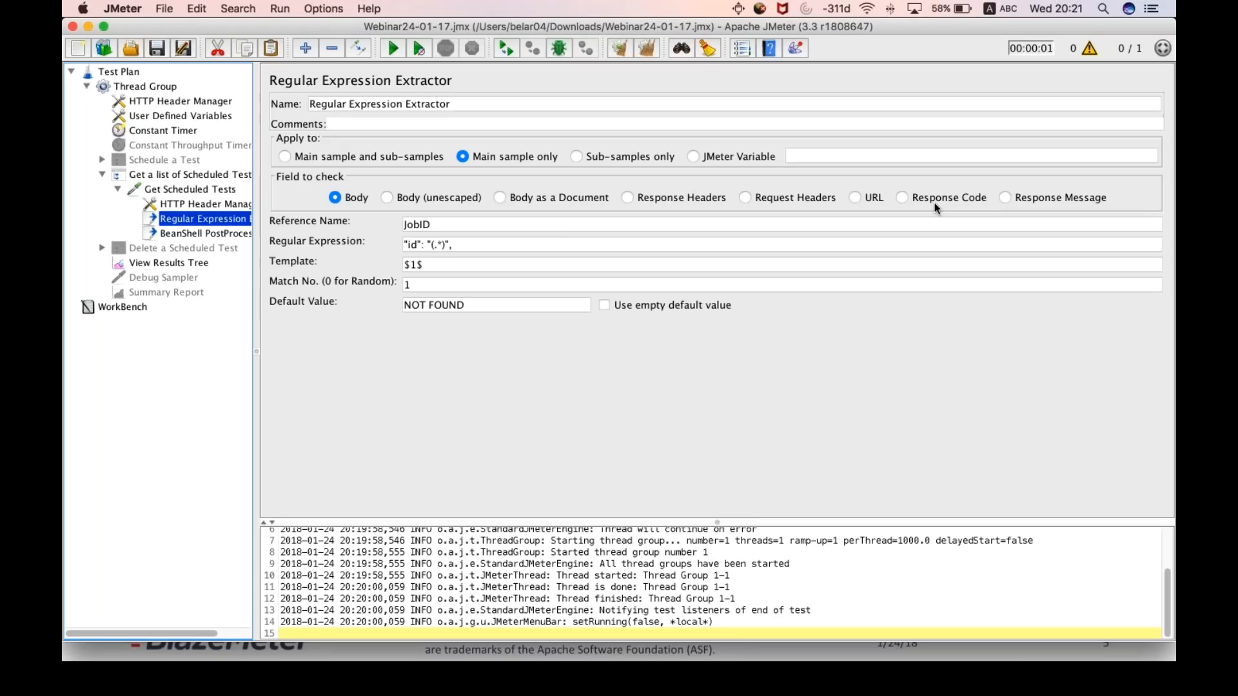
{"action": "left_click", "coordinate": [553, 224]}
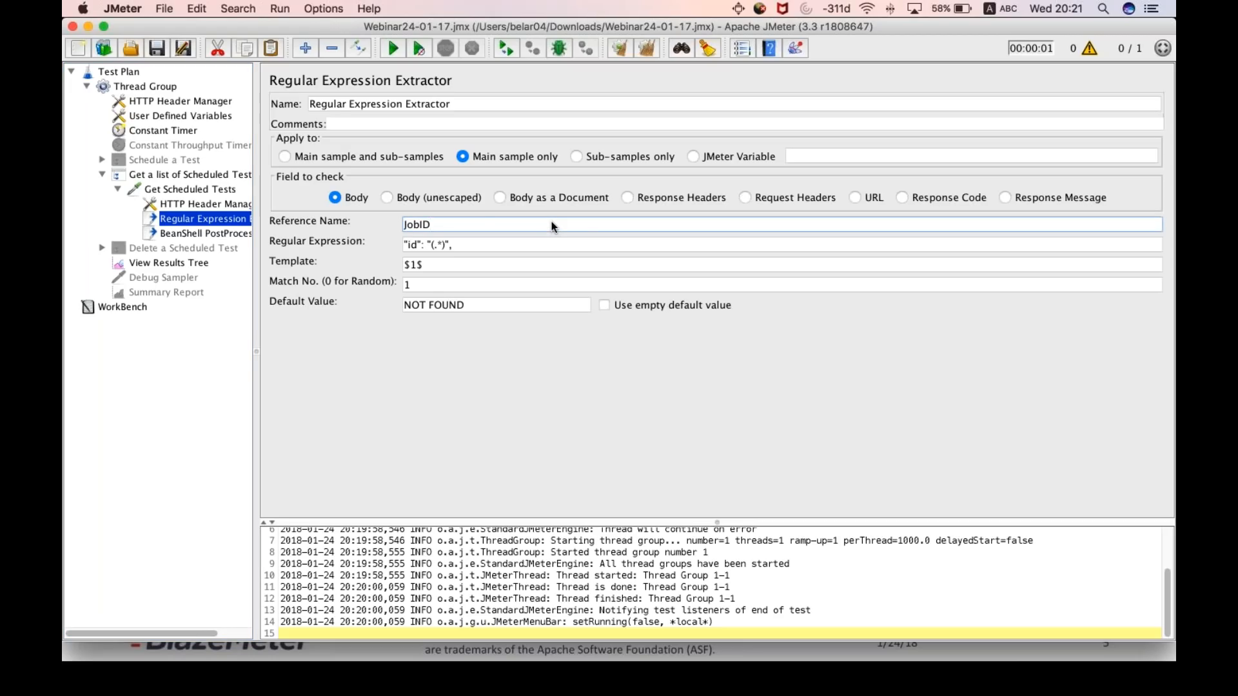
{"action": "left_click_drag", "start_coordinate": [479, 220], "coordinate": [394, 222]}
{"action": "left_click", "coordinate": [431, 224]}
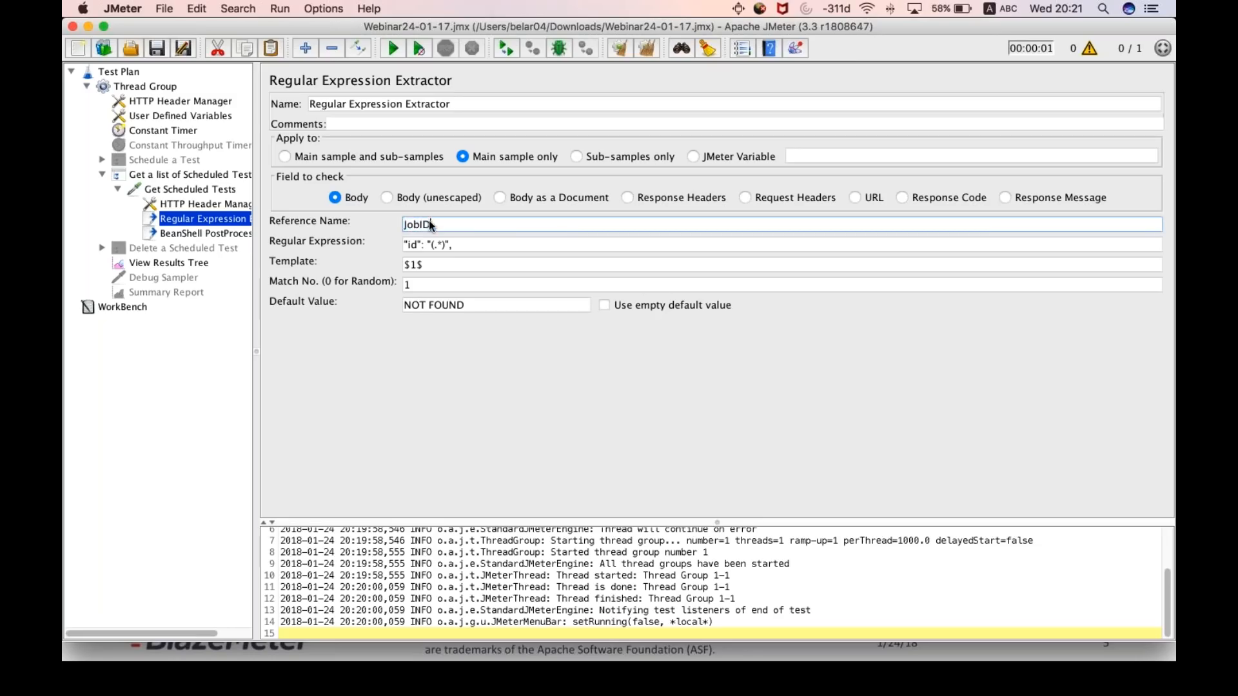
{"action": "triple_click", "coordinate": [491, 245]}
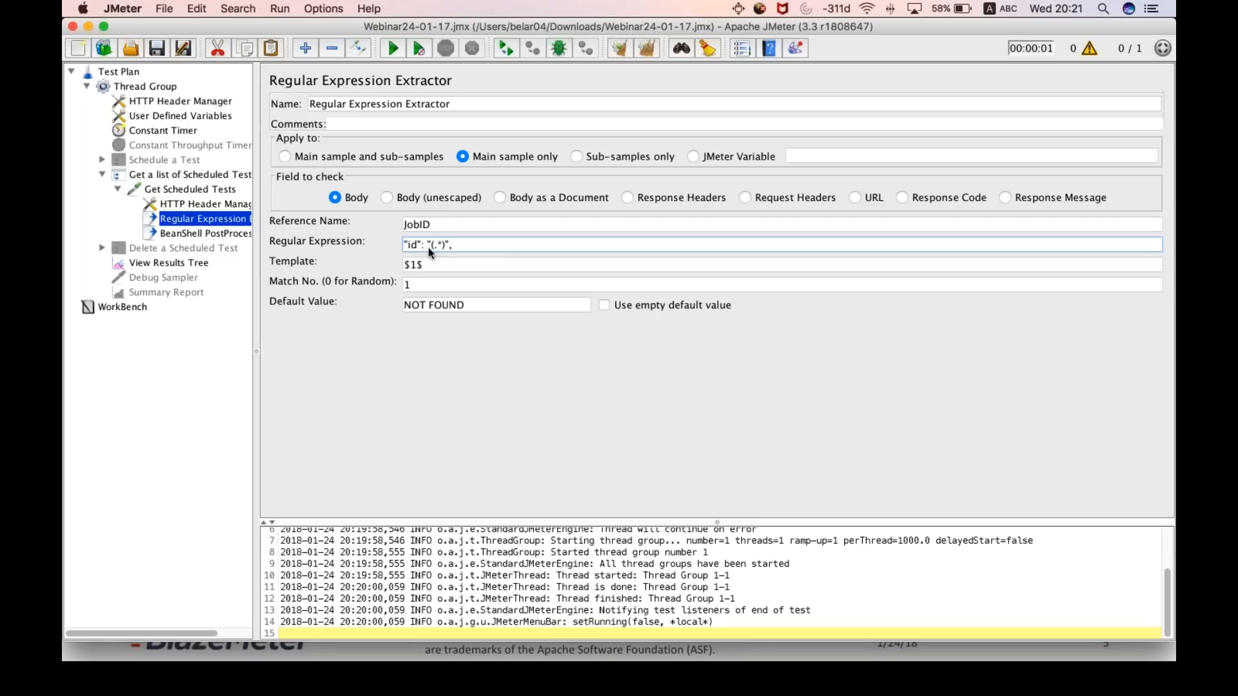
- Examine the parts of the Regular Expression in the extractor: the id key, the capture group and the closing delimiter
{"action": "double_click", "coordinate": [410, 245]}
{"action": "left_click_drag", "start_coordinate": [436, 245], "coordinate": [440, 247]}
{"action": "left_click", "coordinate": [454, 245]}
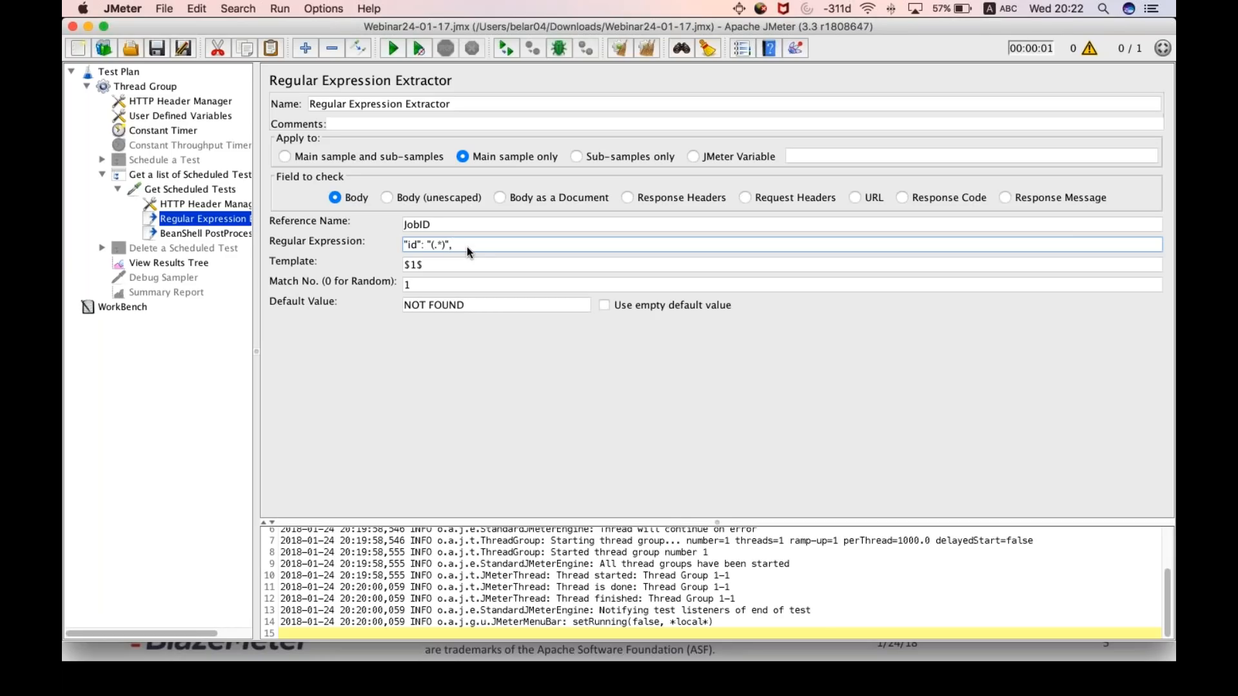
- Try $0$ as the extractor's Template, compare it with the full regular expression, and restore the Template to $1$
{"action": "left_click", "coordinate": [434, 265]}
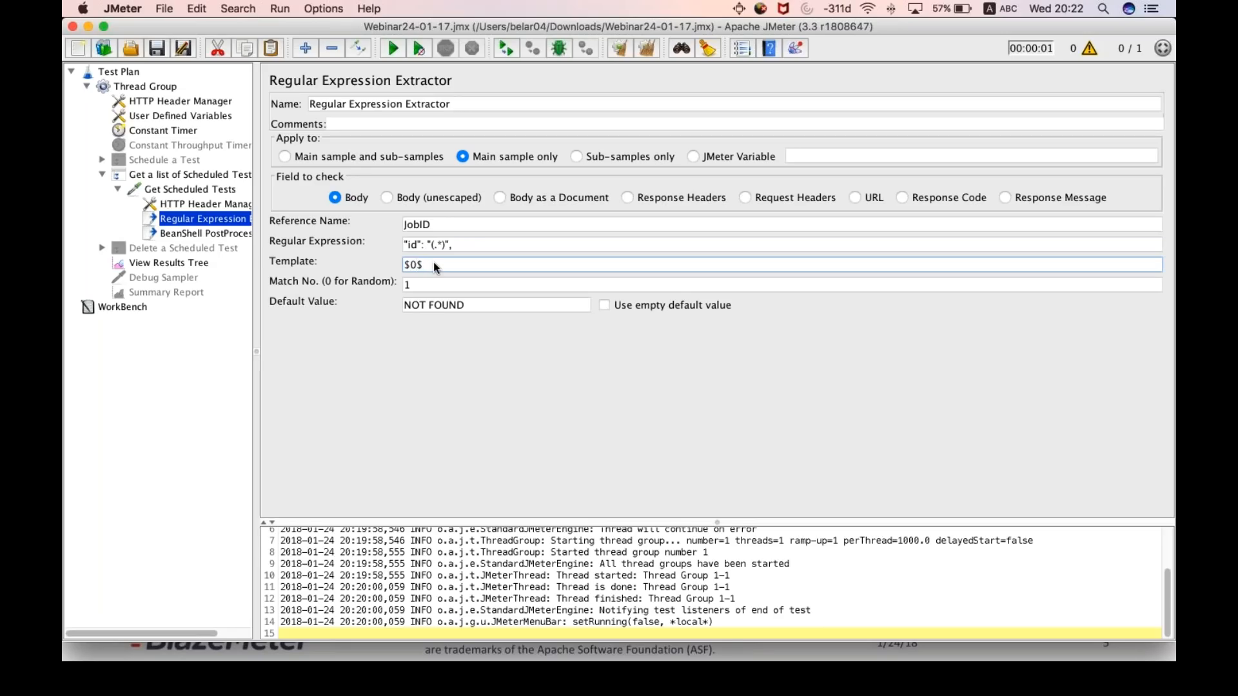
{"action": "left_click_drag", "start_coordinate": [471, 245], "coordinate": [392, 244]}
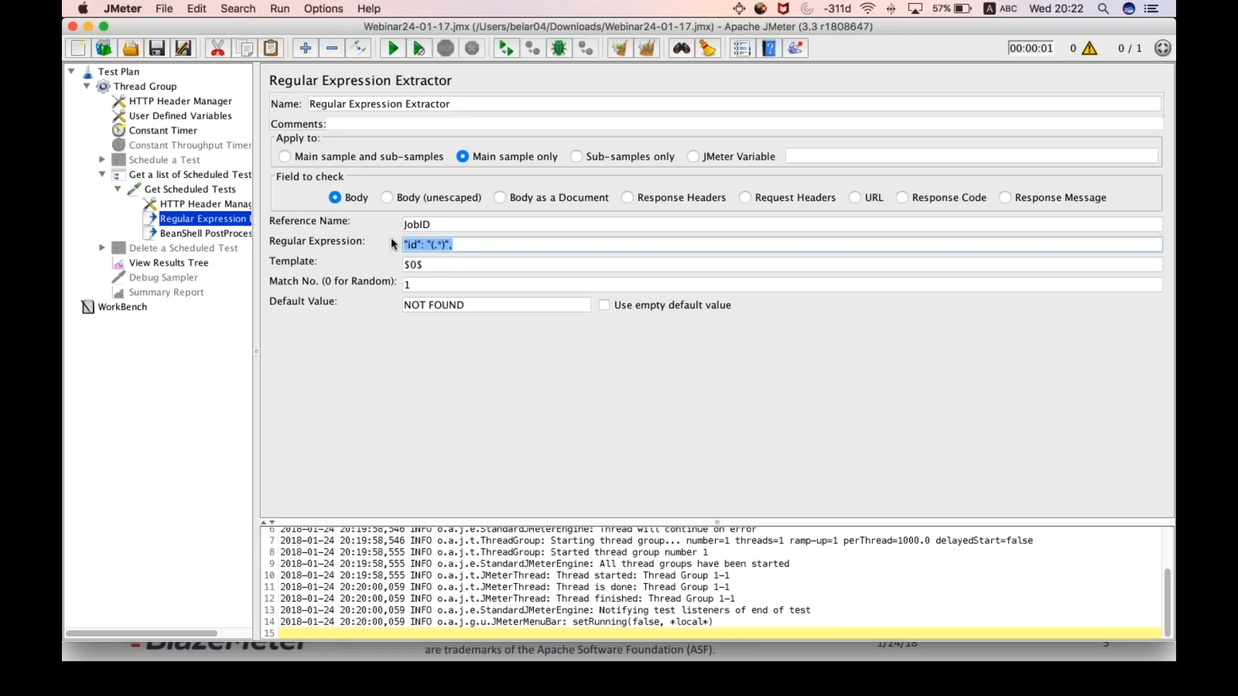
{"action": "left_click", "coordinate": [420, 265]}
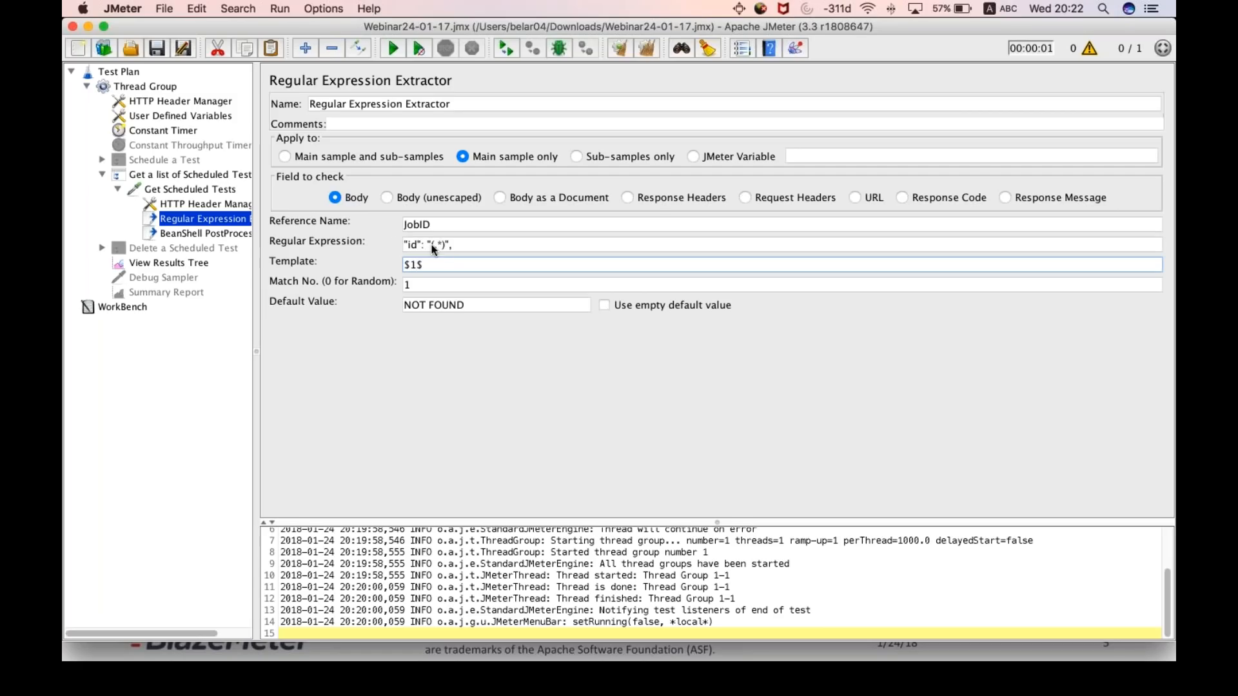
- Review the regular expression's capture group and the extractor's Match No. and Default Value settings
{"action": "left_click", "coordinate": [439, 245]}
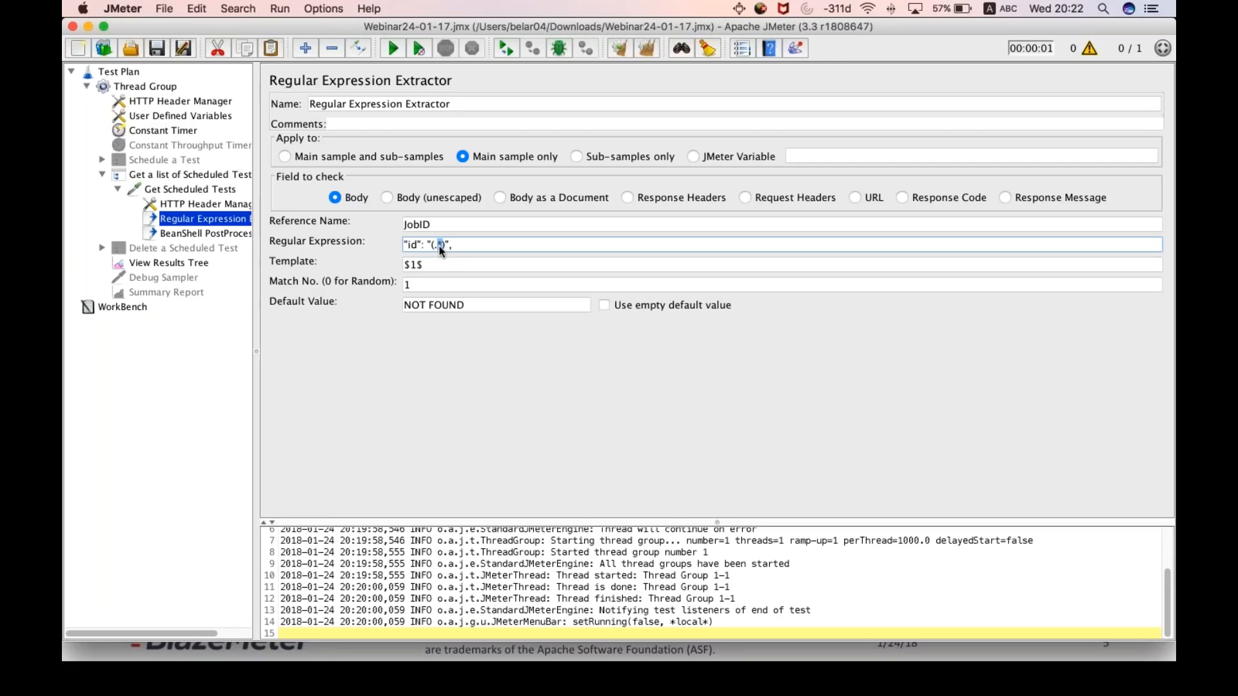
{"action": "left_click", "coordinate": [436, 284]}
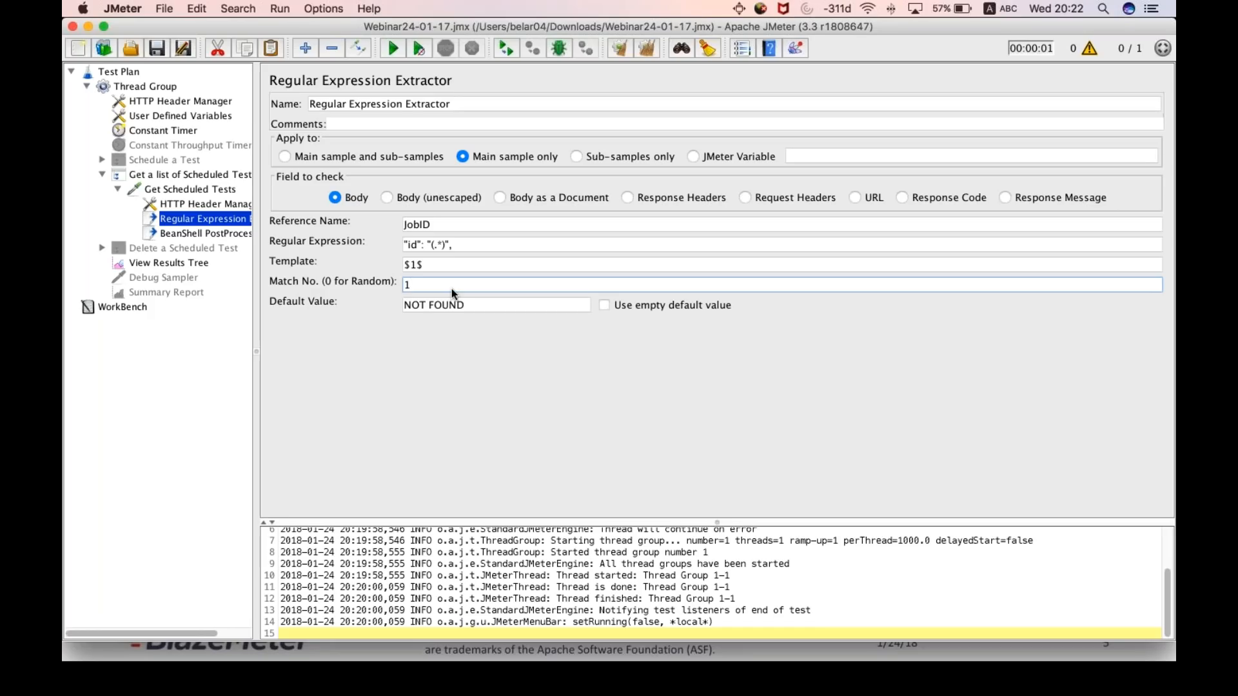
{"action": "left_click", "coordinate": [479, 308]}
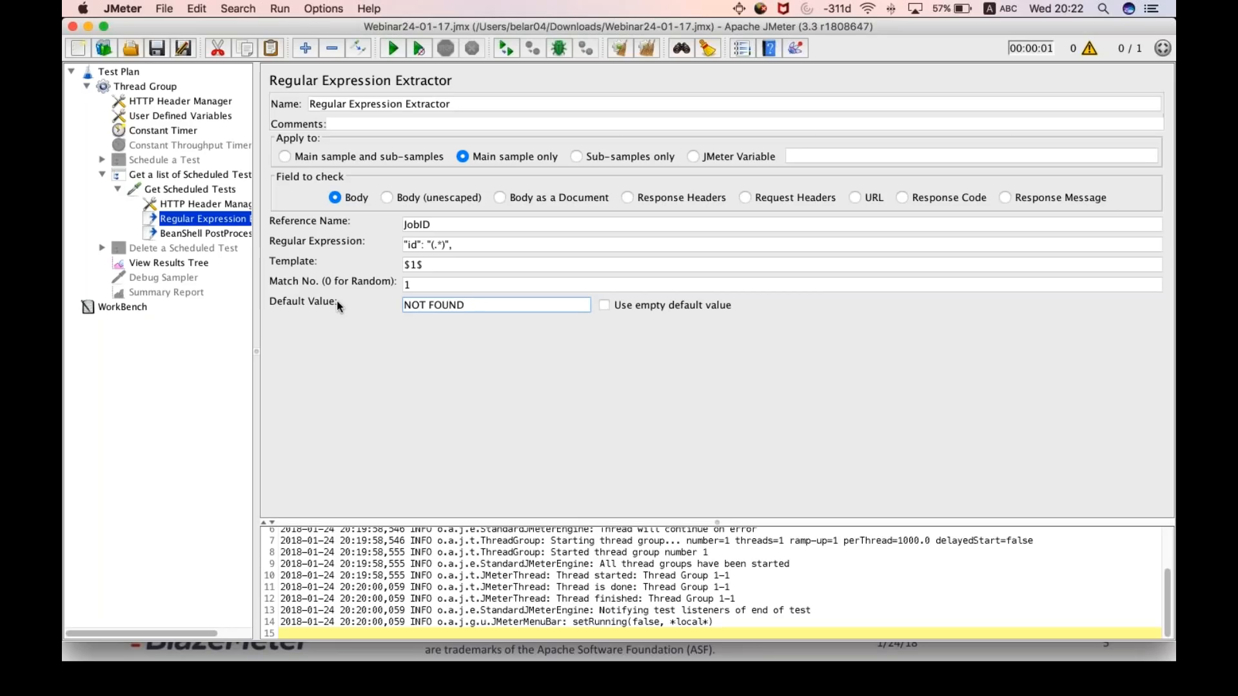
- Enable the Debug Sampler and run the test with the previous results cleared
{"action": "left_click", "coordinate": [182, 281]}
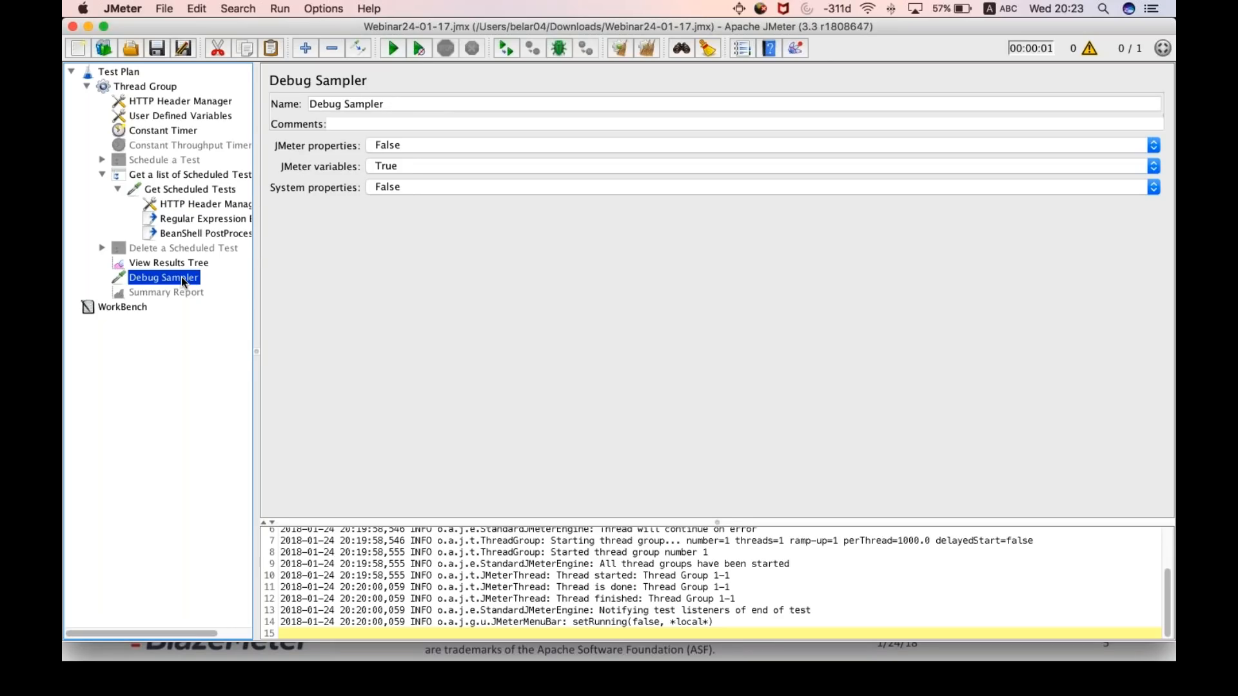
{"action": "left_click", "coordinate": [167, 189]}
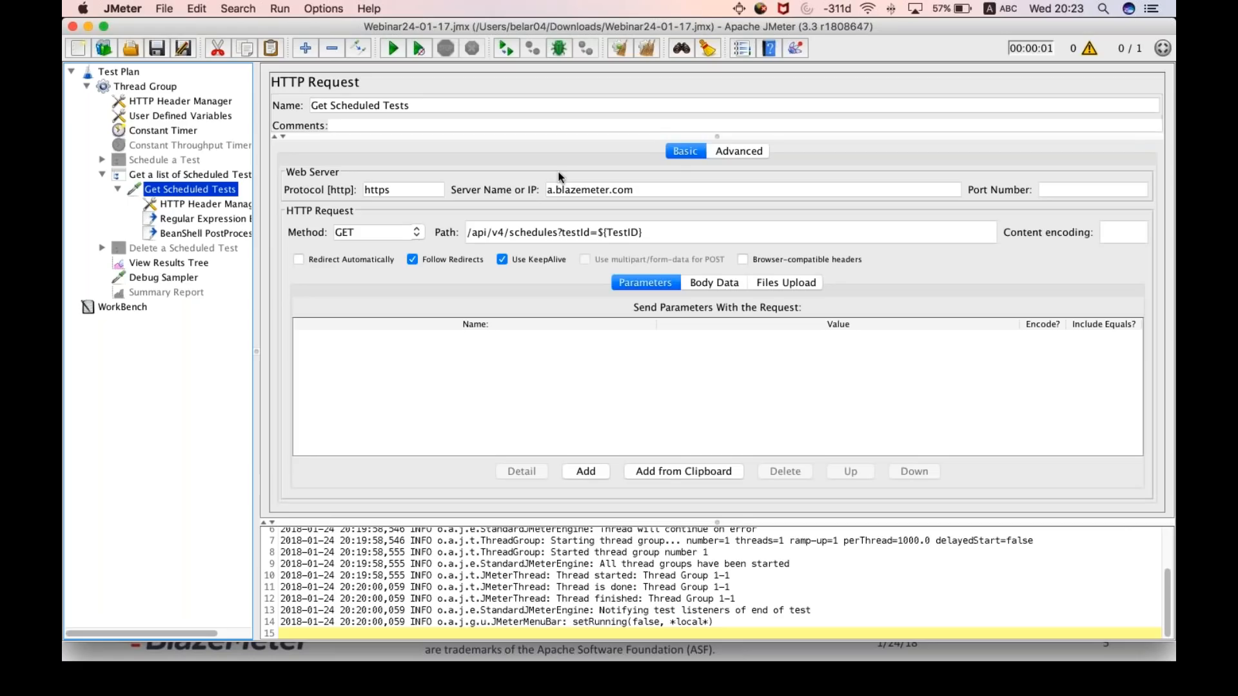
{"action": "key", "text": "super+r"}
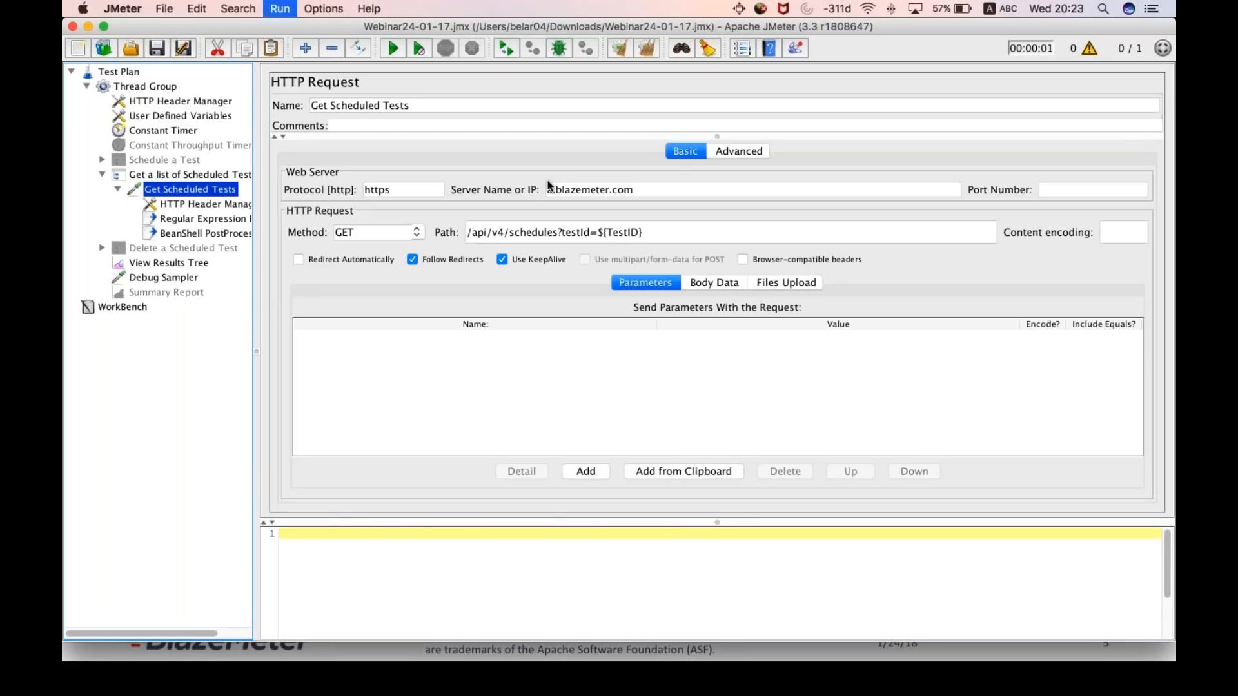
- Inspect the request sent by Get Scheduled Tests in the View Results Tree
{"action": "left_click", "coordinate": [172, 277]}
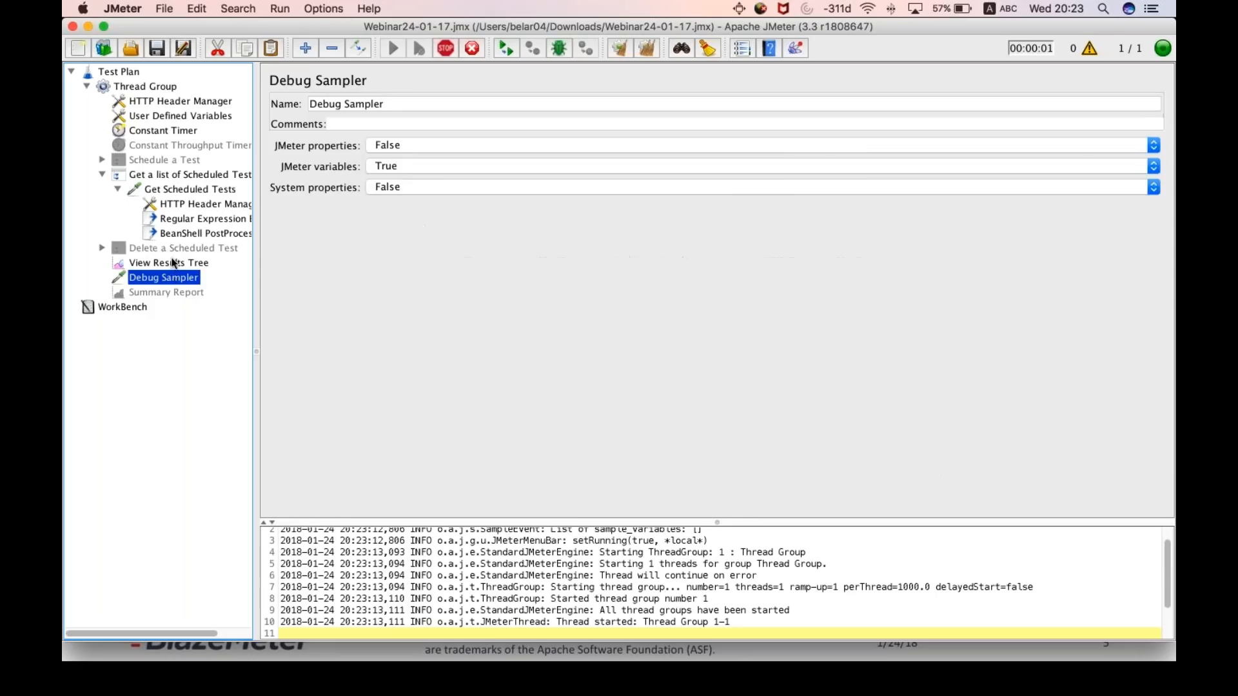
{"action": "left_click", "coordinate": [162, 262]}
{"action": "left_click", "coordinate": [382, 255]}
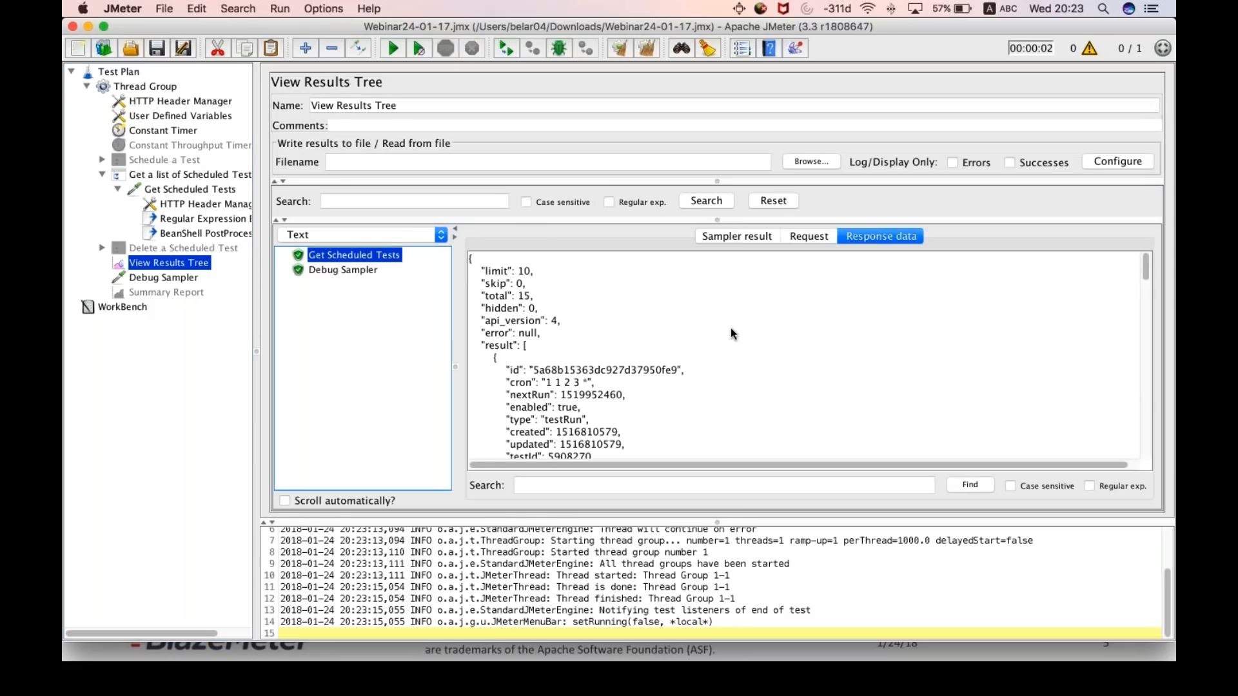
{"action": "left_click", "coordinate": [819, 236]}
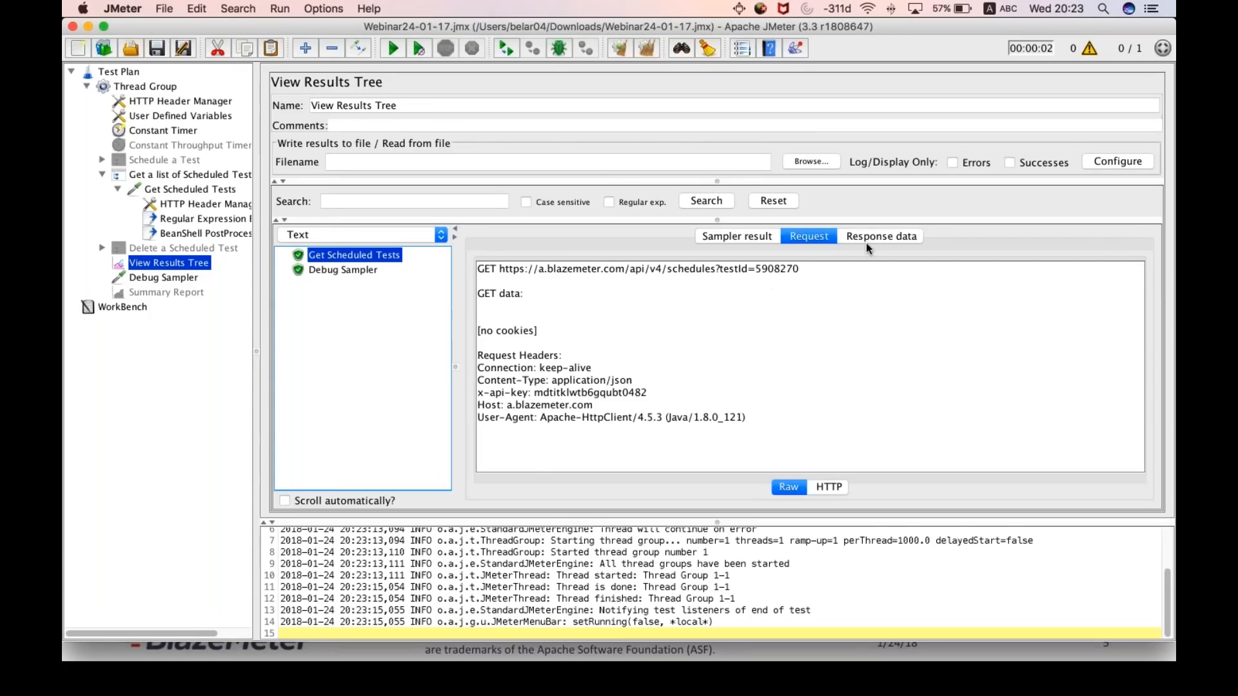
- Examine the Get Scheduled Tests response data, focusing on the id value of each scheduled test in the result list
{"action": "left_click", "coordinate": [880, 236]}
{"action": "scroll", "coordinate": [668, 351], "scroll_direction": "down", "scroll_amount": 3}
{"action": "scroll", "coordinate": [669, 351], "scroll_direction": "up", "scroll_amount": 2}
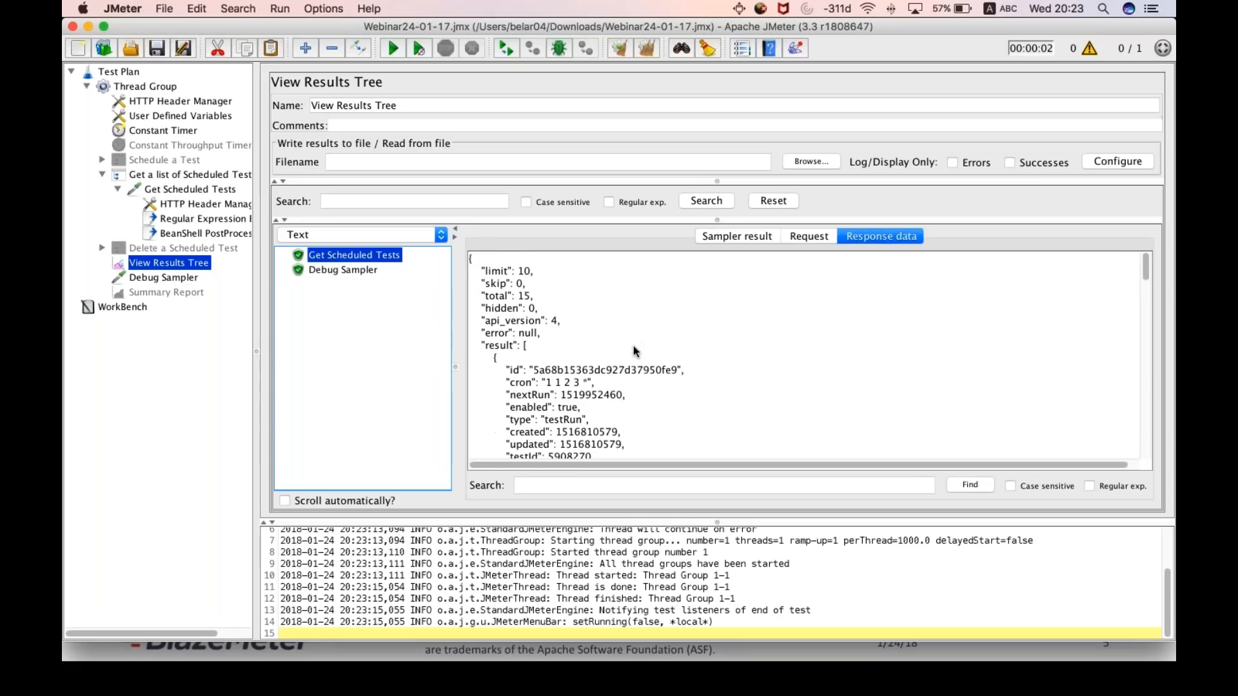
{"action": "scroll", "coordinate": [602, 412], "scroll_direction": "down", "scroll_amount": 1}
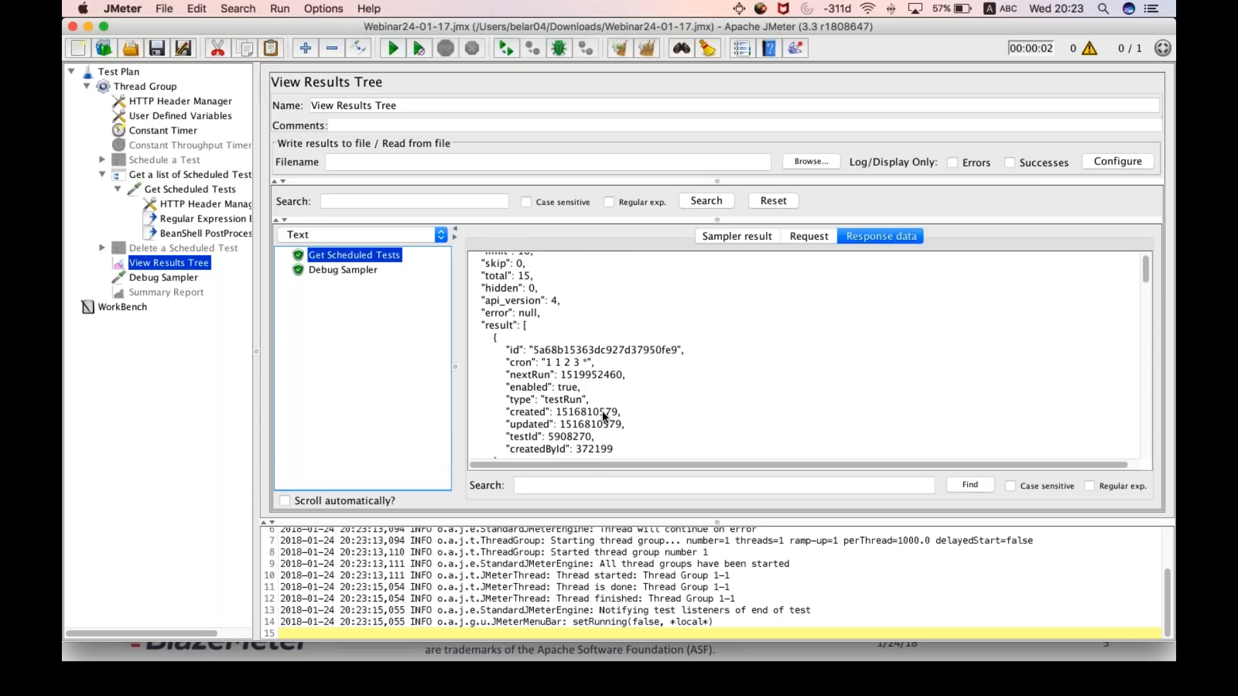
{"action": "scroll", "coordinate": [603, 412], "scroll_direction": "up", "scroll_amount": 1}
{"action": "left_click_drag", "start_coordinate": [509, 370], "coordinate": [659, 368]}
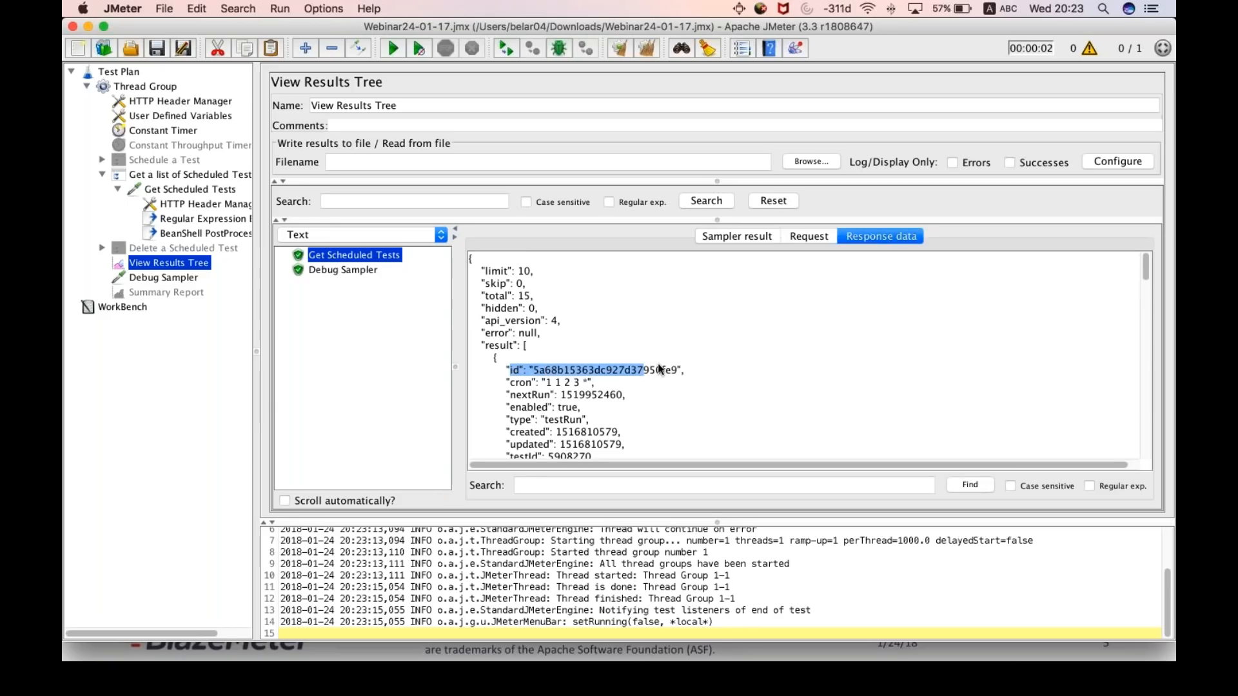
{"action": "left_click", "coordinate": [571, 358]}
{"action": "scroll", "coordinate": [584, 371], "scroll_direction": "down", "scroll_amount": 5}
{"action": "scroll", "coordinate": [583, 370], "scroll_direction": "down", "scroll_amount": 1}
{"action": "scroll", "coordinate": [583, 370], "scroll_direction": "up", "scroll_amount": 2}
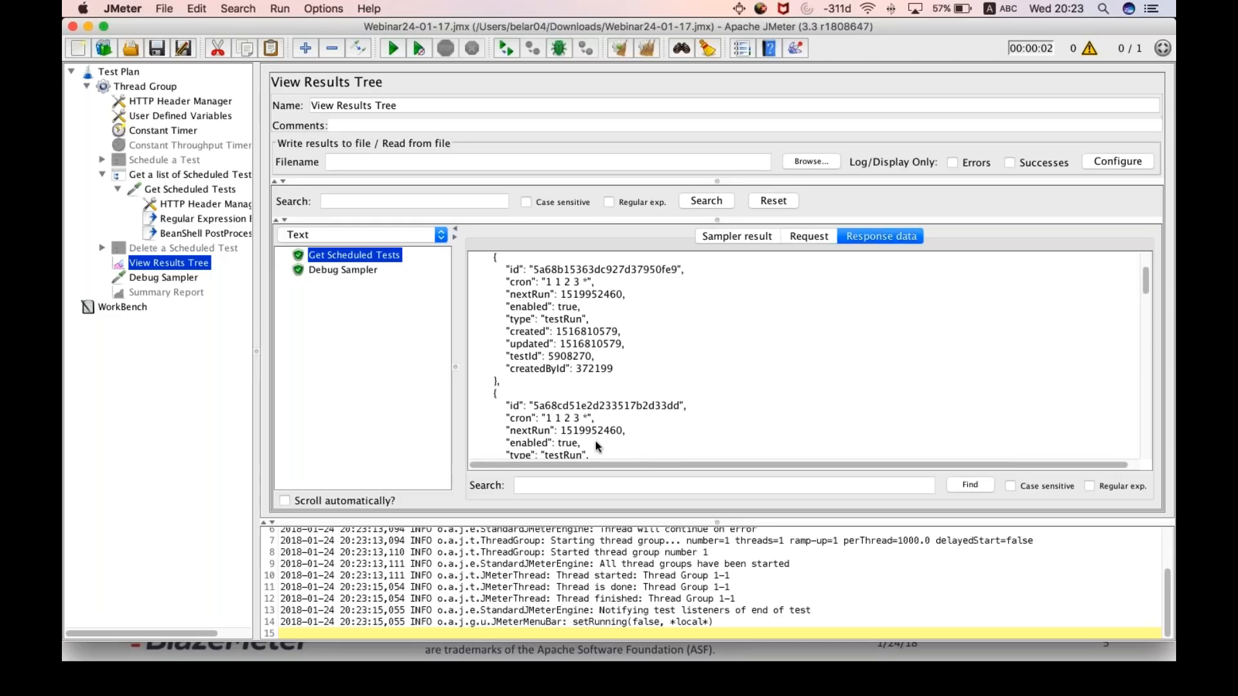
{"action": "scroll", "coordinate": [592, 404], "scroll_direction": "down", "scroll_amount": 2}
{"action": "scroll", "coordinate": [592, 404], "scroll_direction": "up", "scroll_amount": 6}
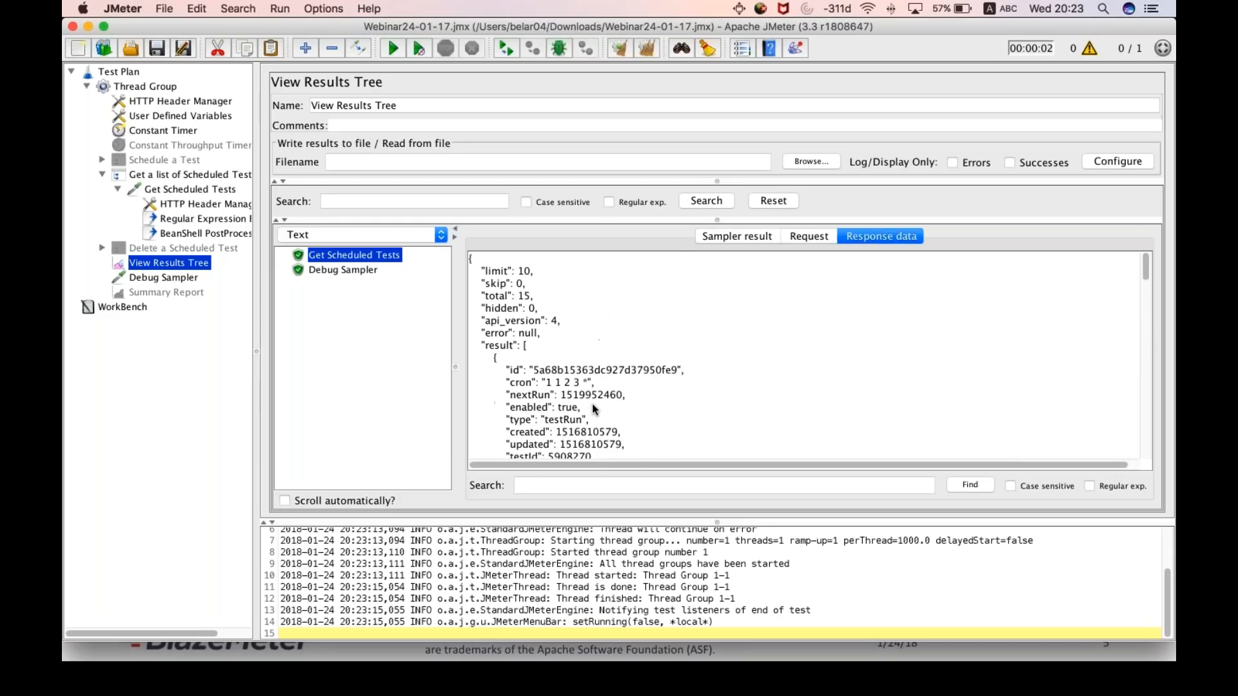
{"action": "scroll", "coordinate": [593, 404], "scroll_direction": "down", "scroll_amount": 1}
- Review the extractor's Match No. setting and check the extracted JobID variable in the Debug Sampler response data
{"action": "left_click", "coordinate": [175, 223]}
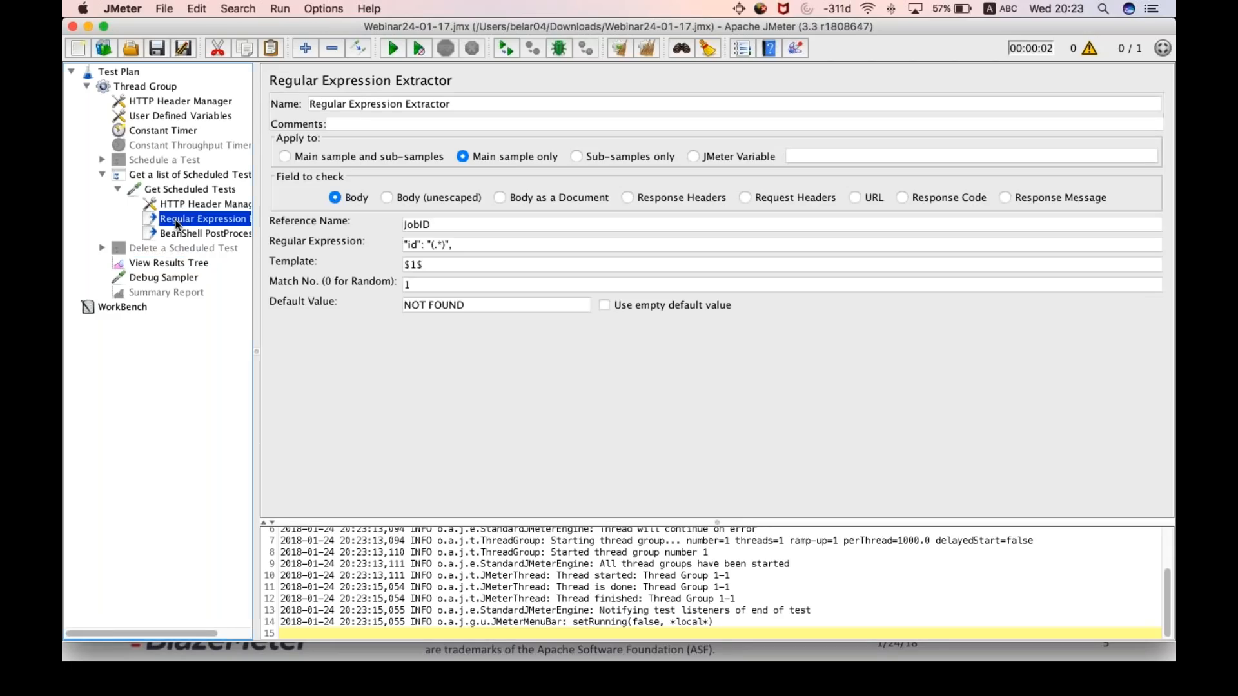
{"action": "left_click", "coordinate": [429, 287]}
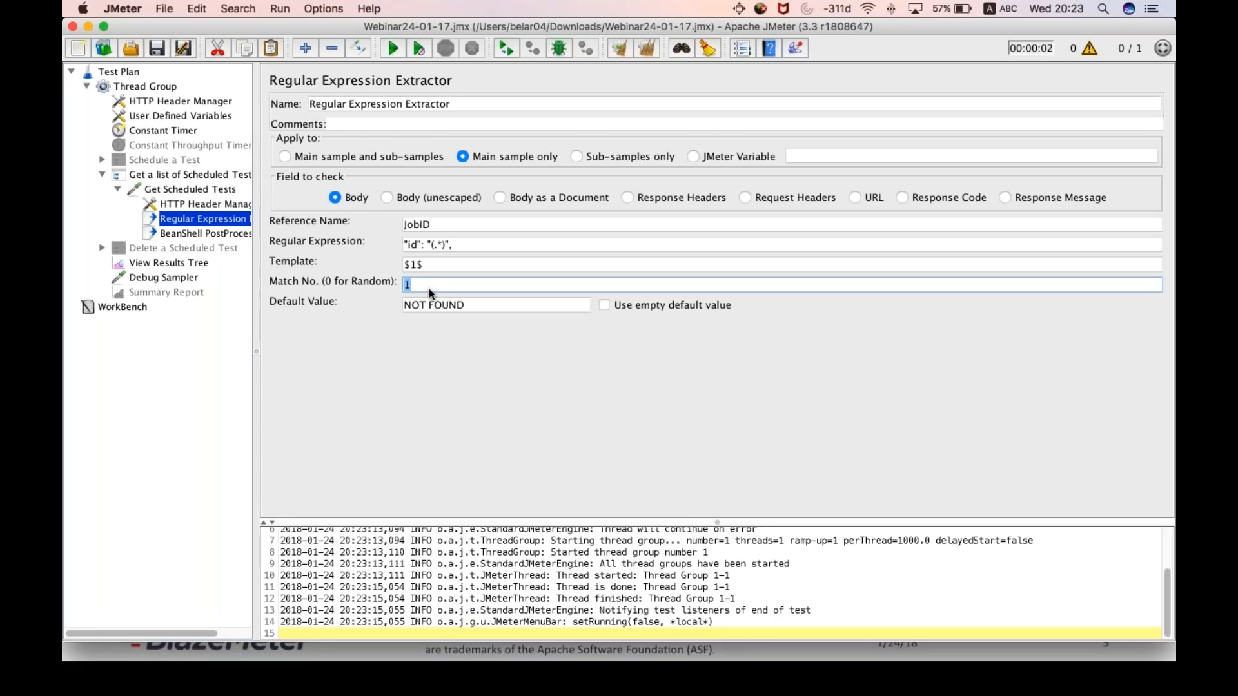
{"action": "left_click", "coordinate": [169, 282]}
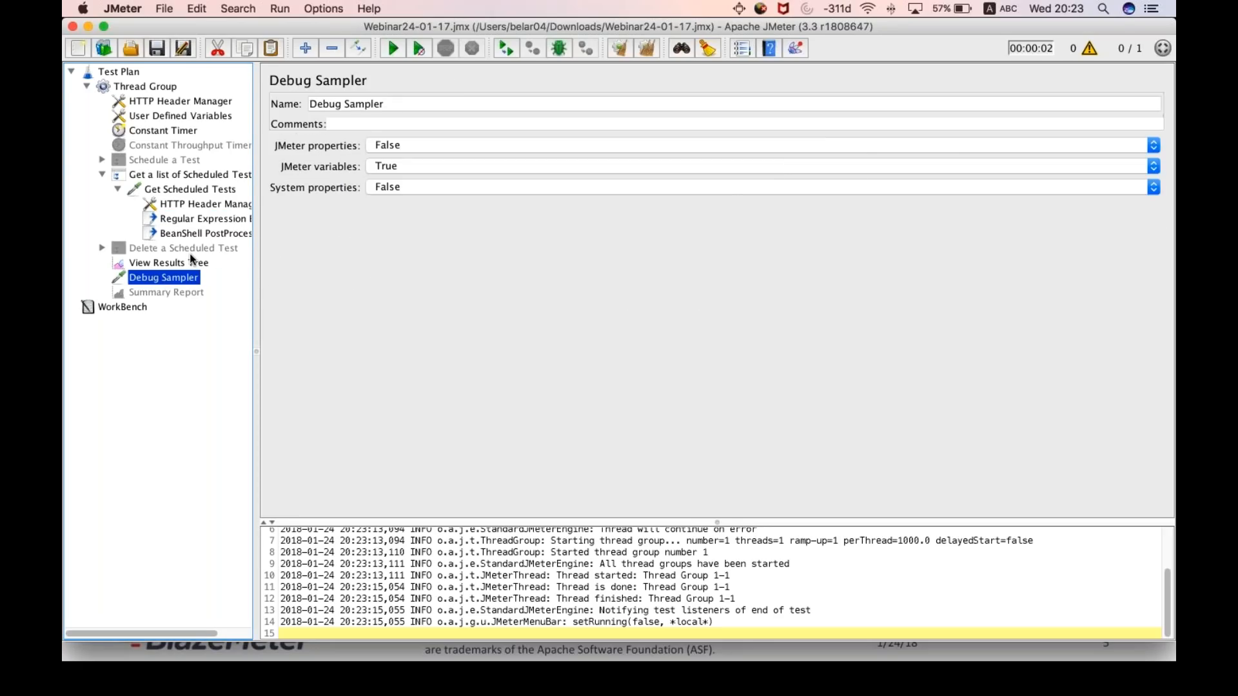
{"action": "left_click", "coordinate": [169, 263]}
{"action": "left_click", "coordinate": [347, 269]}
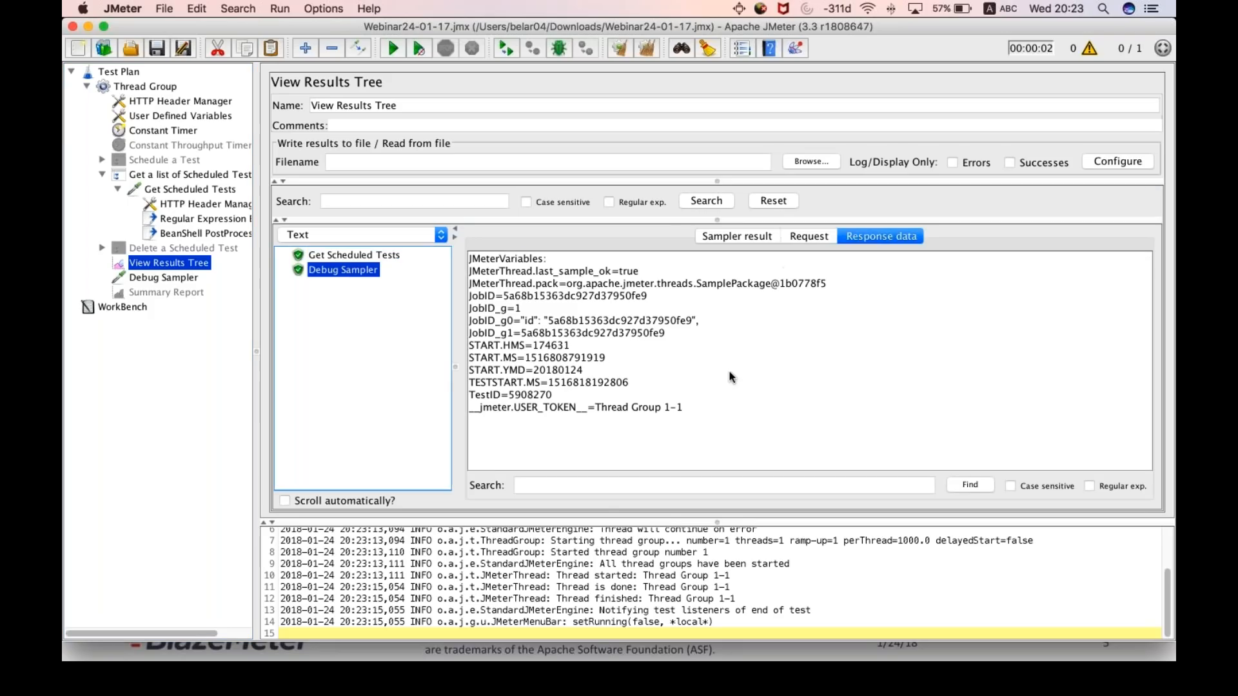
{"action": "double_click", "coordinate": [492, 298]}
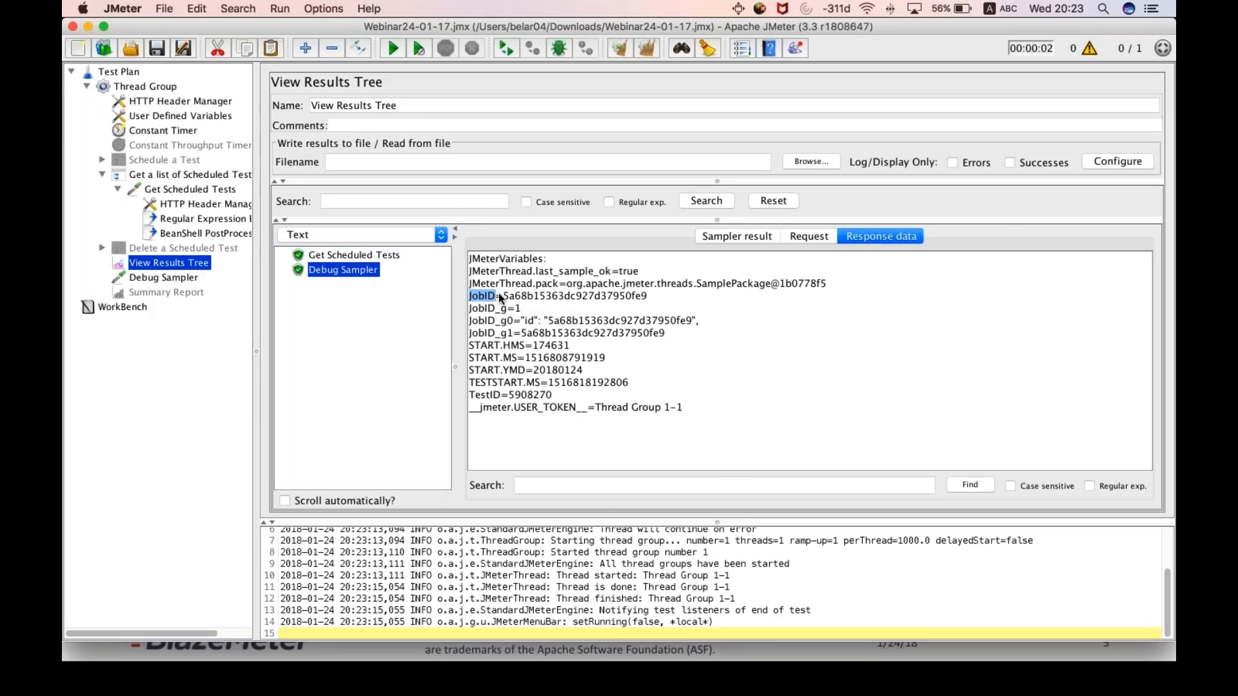
{"action": "left_click_drag", "start_coordinate": [505, 297], "coordinate": [606, 302]}
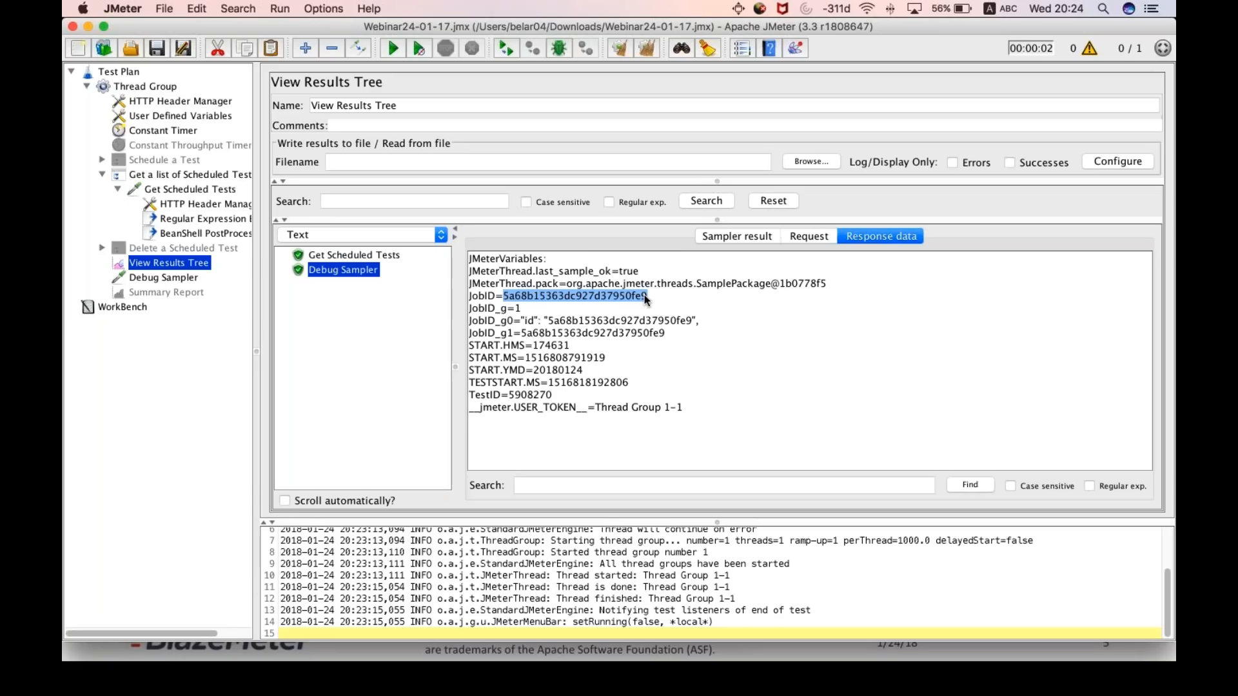
- Review the extractor's Reference Name, then view the JMeter Basic Elements slide and return to JMeter
{"action": "left_click", "coordinate": [204, 219]}
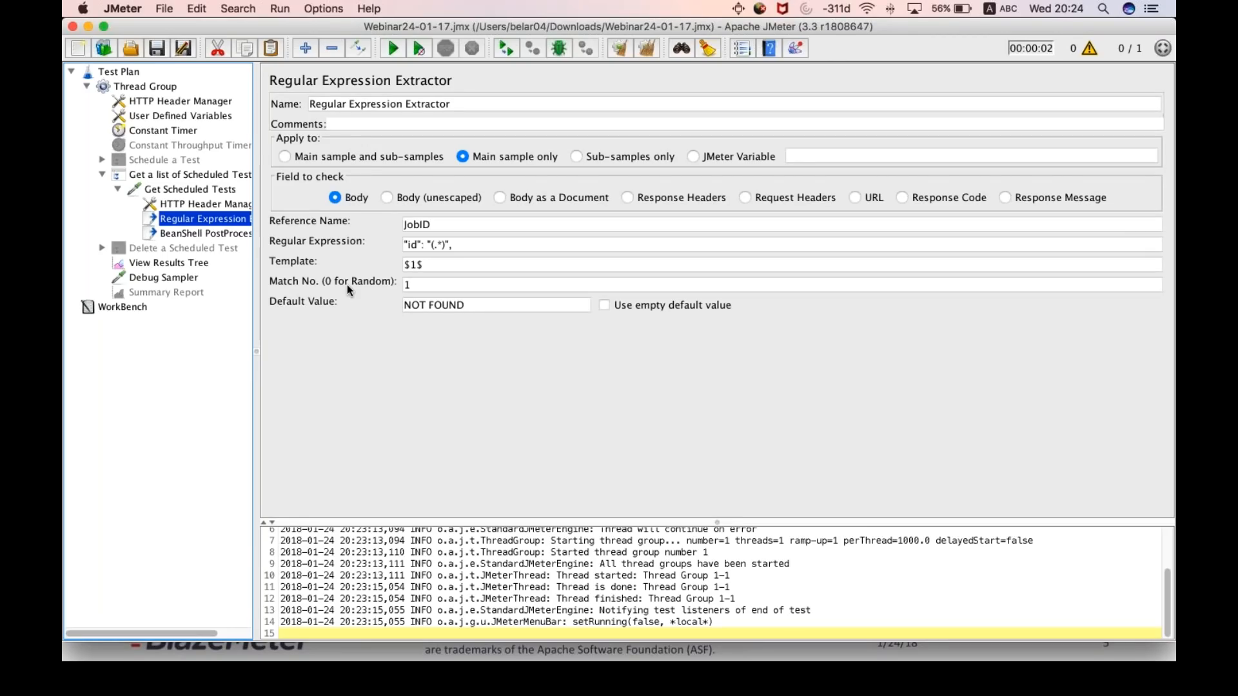
{"action": "double_click", "coordinate": [431, 224]}
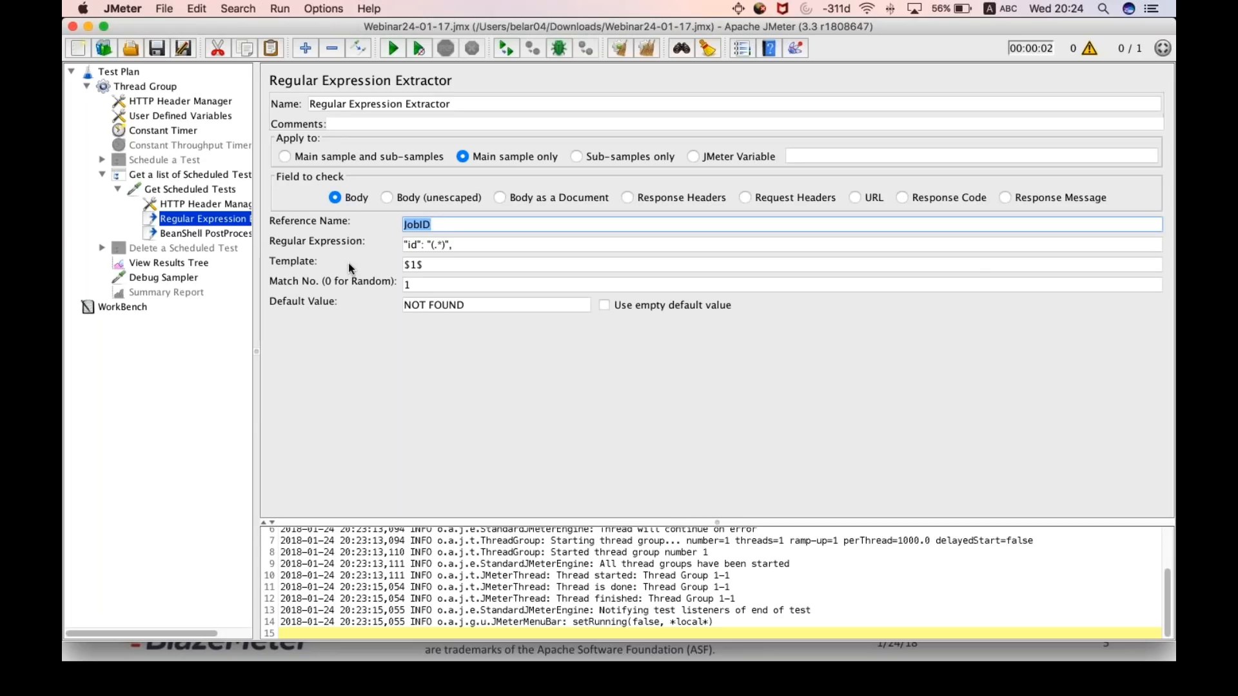
{"action": "key", "text": "super+Tab"}
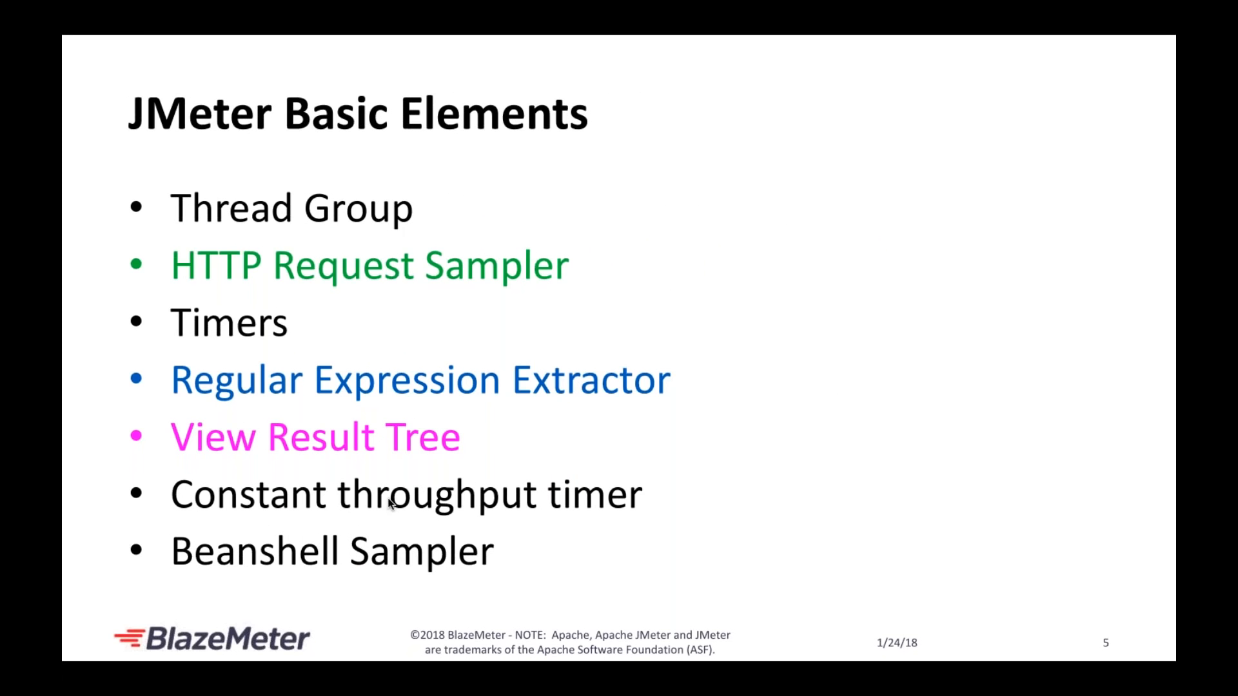
{"action": "key", "text": "super+Tab"}
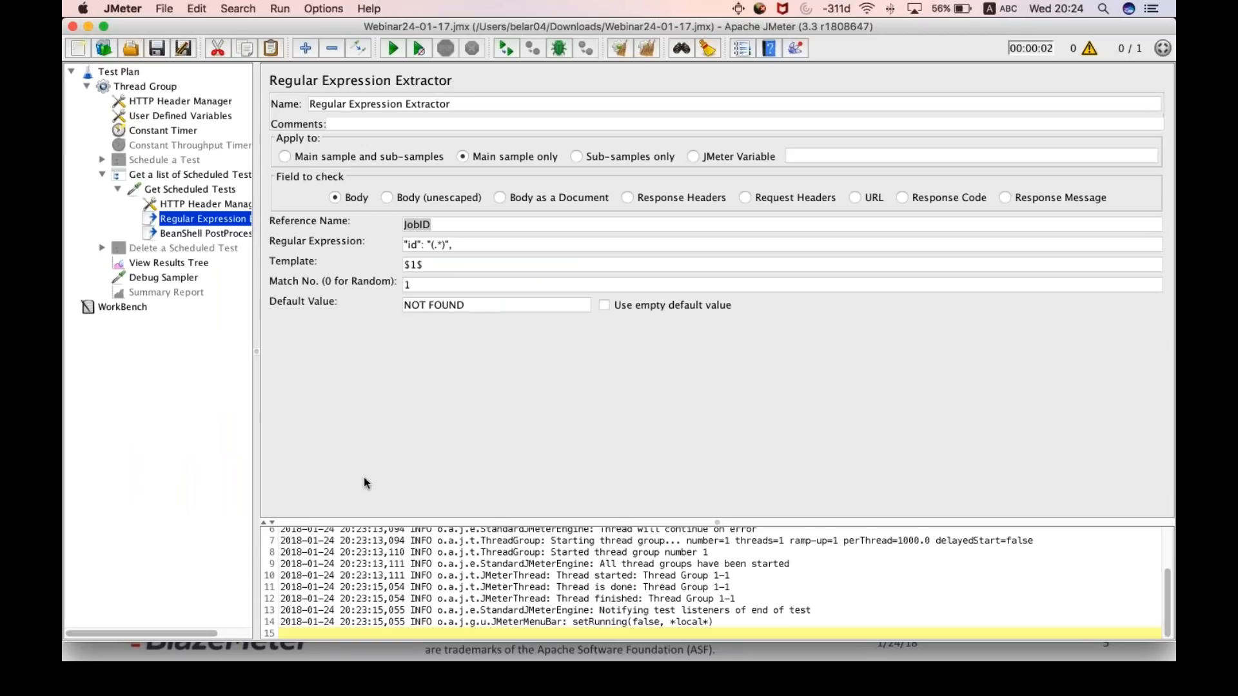
- Examine the BeanShell PostProcessor script and compare its vars.get("JobID") call with the Regular Expression Extractor's Reference Name
{"action": "left_click", "coordinate": [181, 234]}
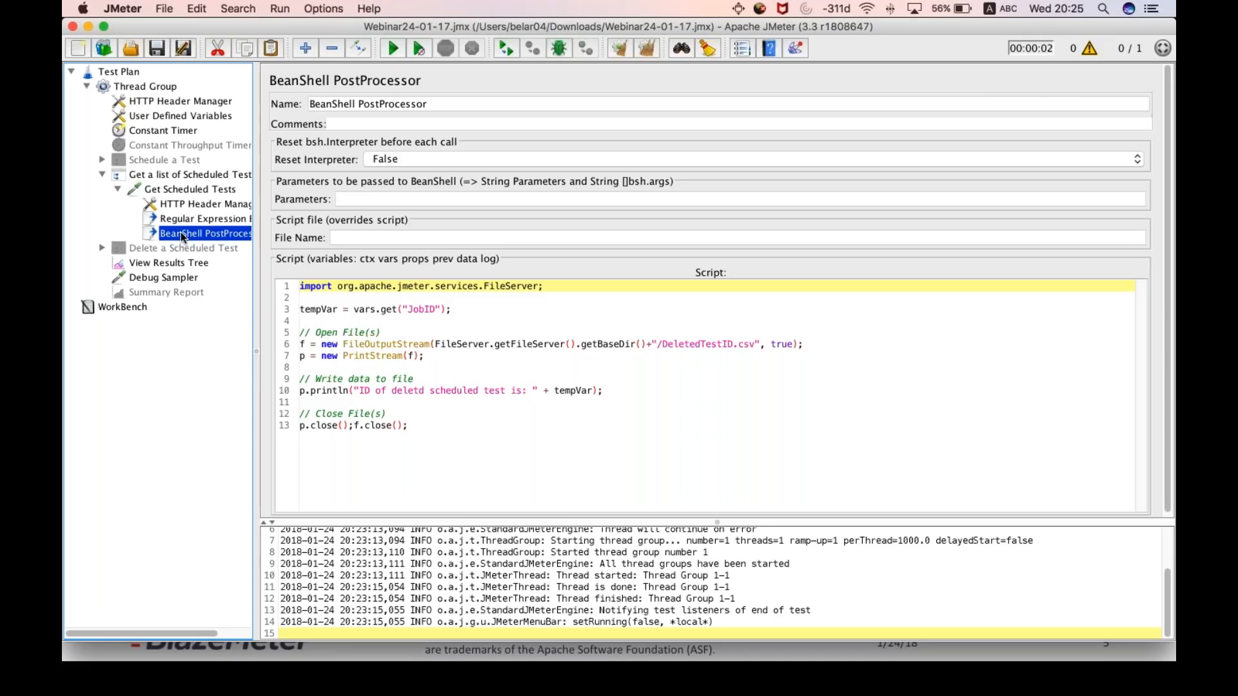
{"action": "left_click", "coordinate": [217, 219]}
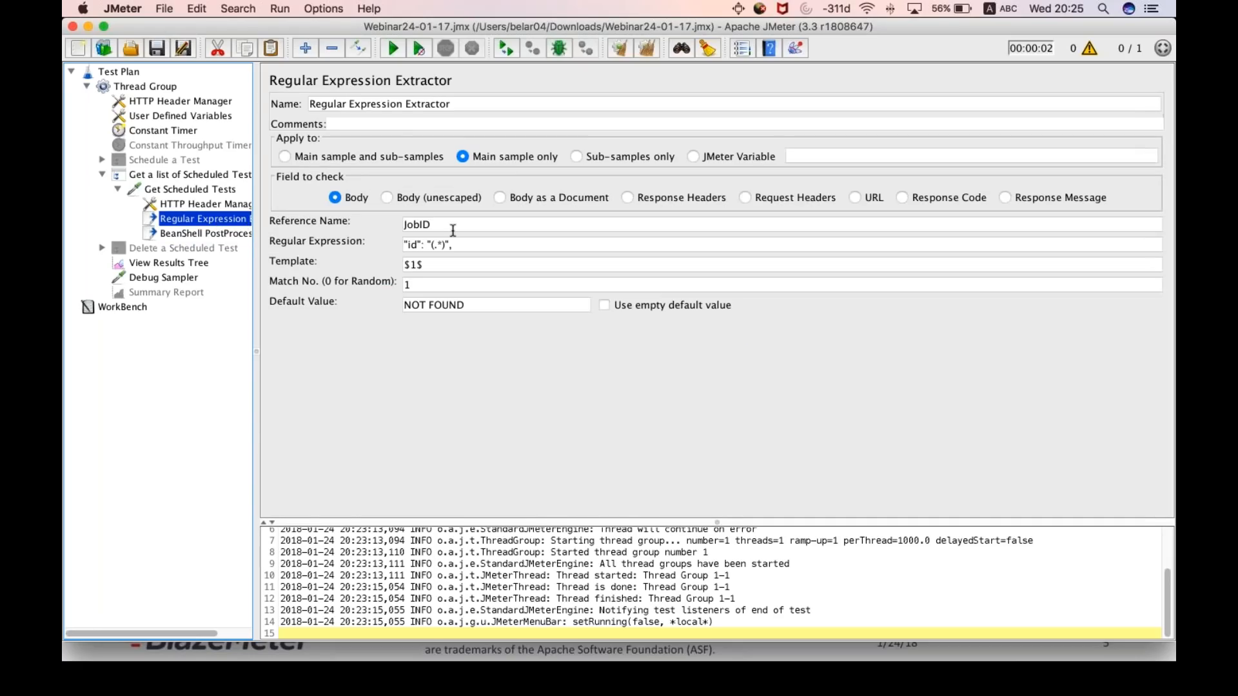
{"action": "left_click", "coordinate": [193, 234]}
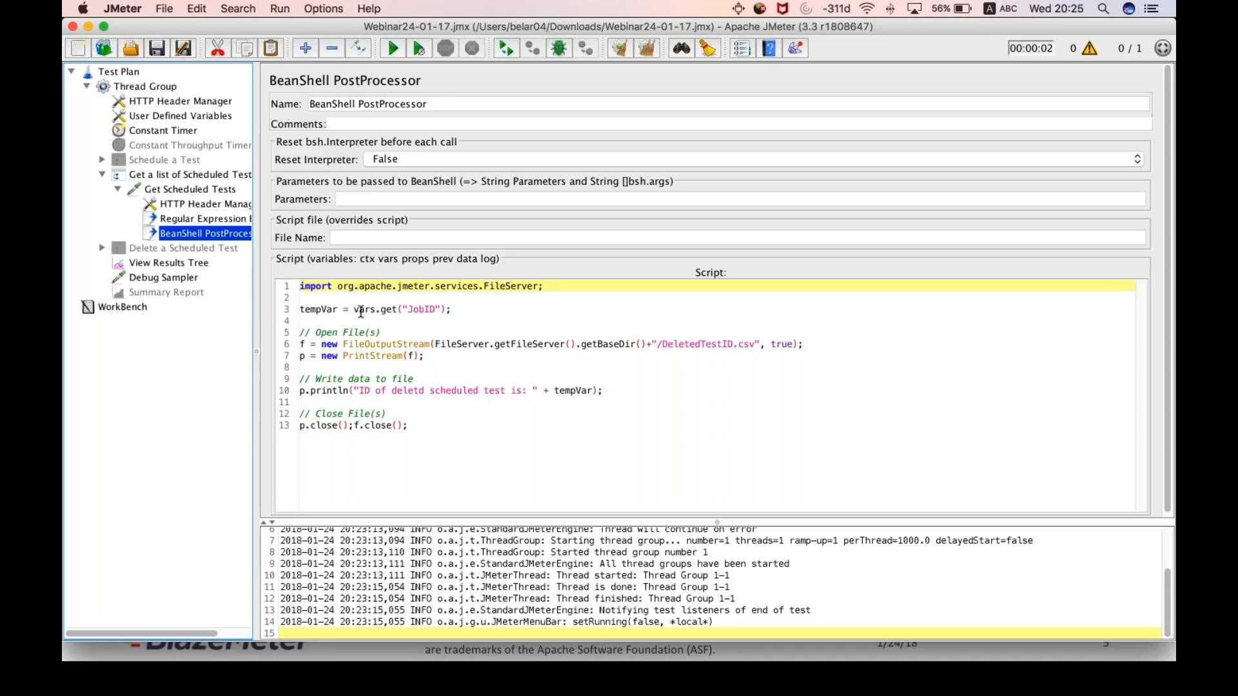
{"action": "left_click_drag", "start_coordinate": [353, 310], "coordinate": [397, 310]}
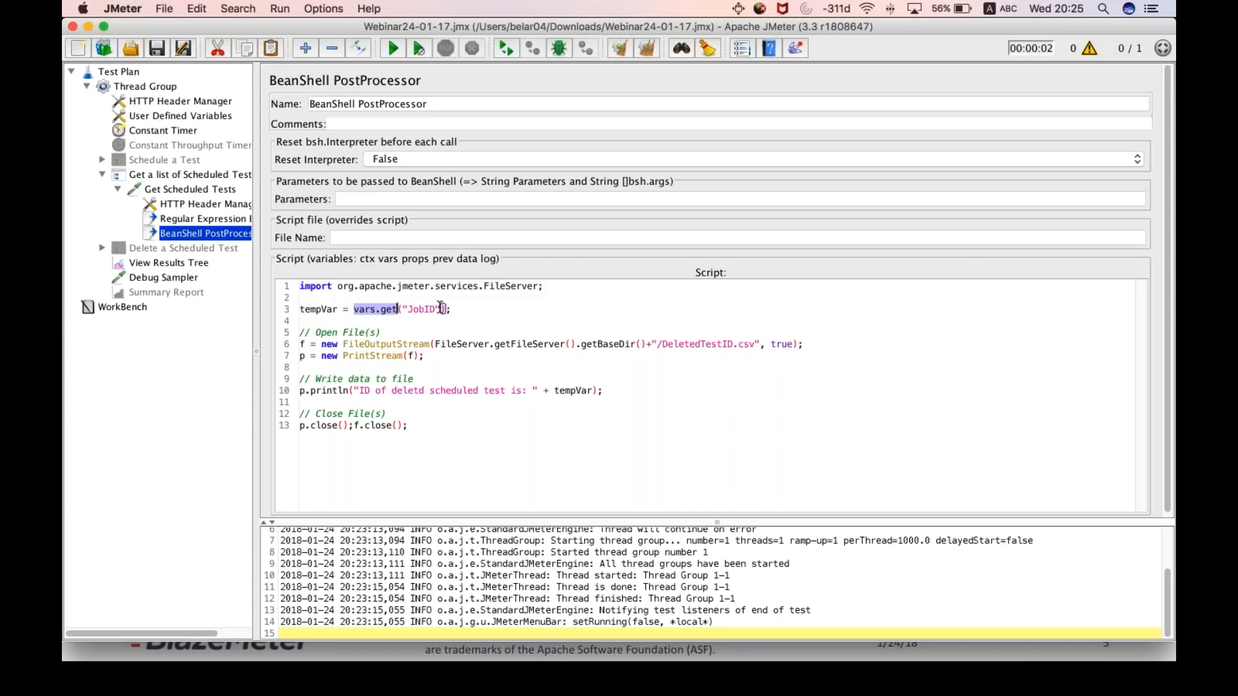
{"action": "left_click_drag", "start_coordinate": [439, 309], "coordinate": [408, 310]}
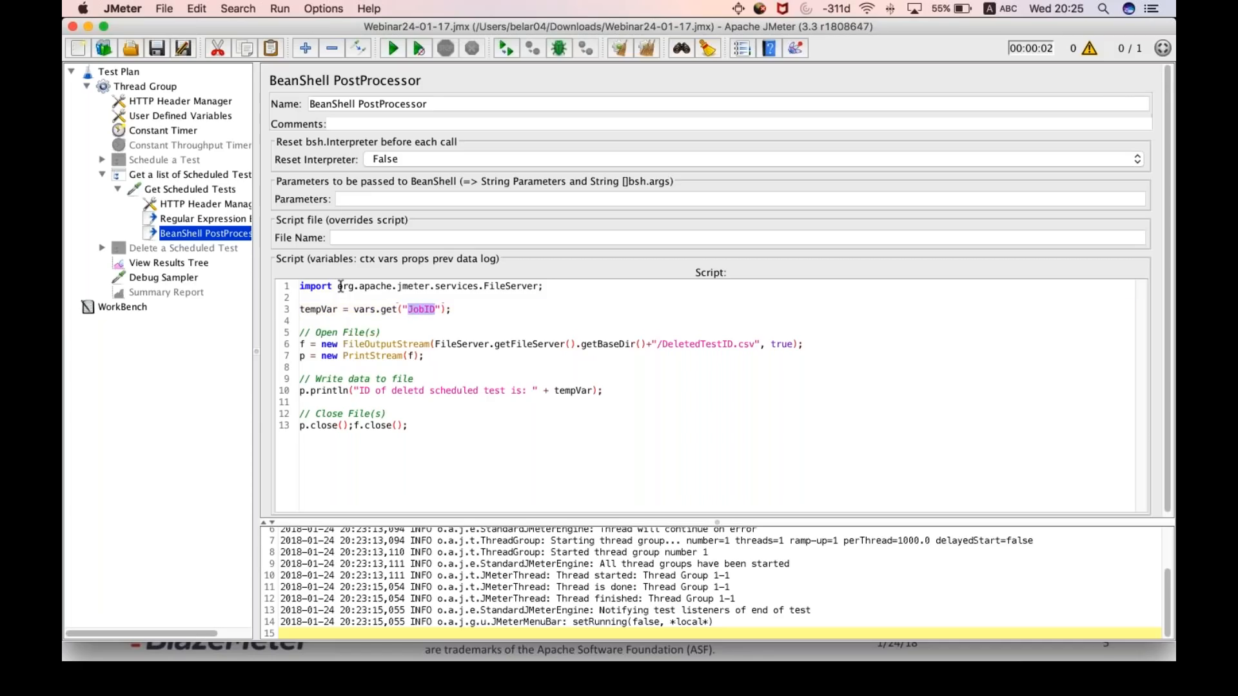
{"action": "left_click", "coordinate": [194, 217]}
{"action": "double_click", "coordinate": [455, 224]}
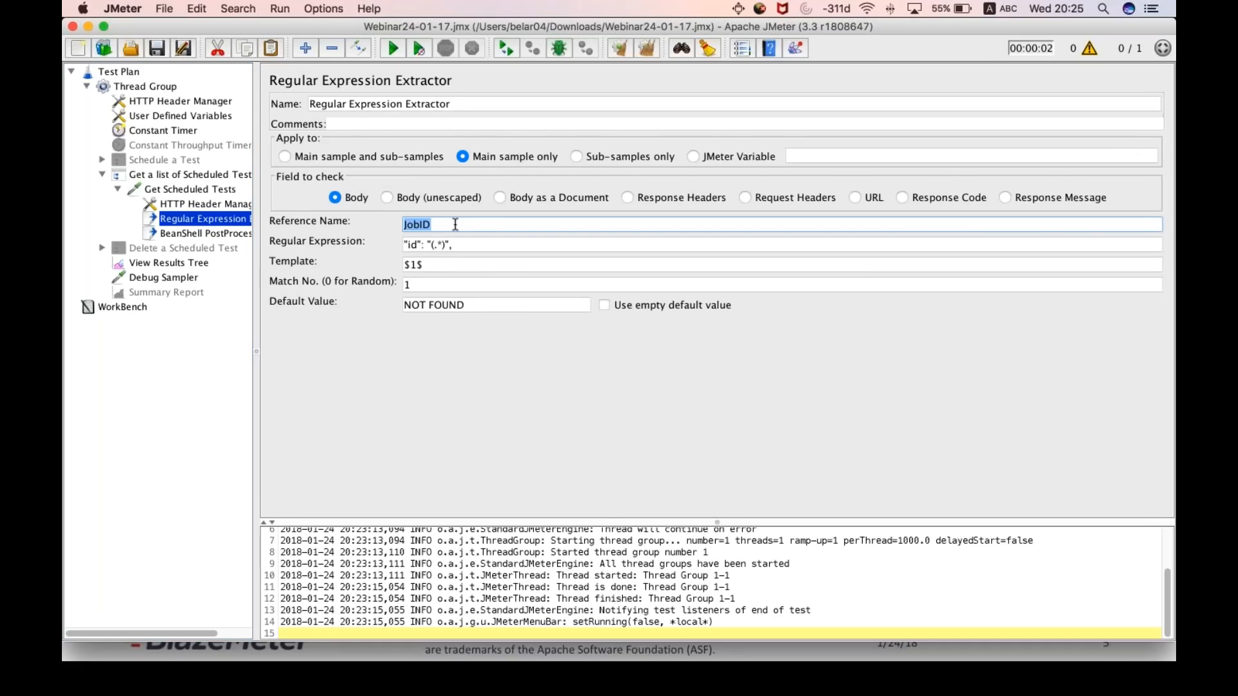
{"action": "left_click", "coordinate": [206, 234]}
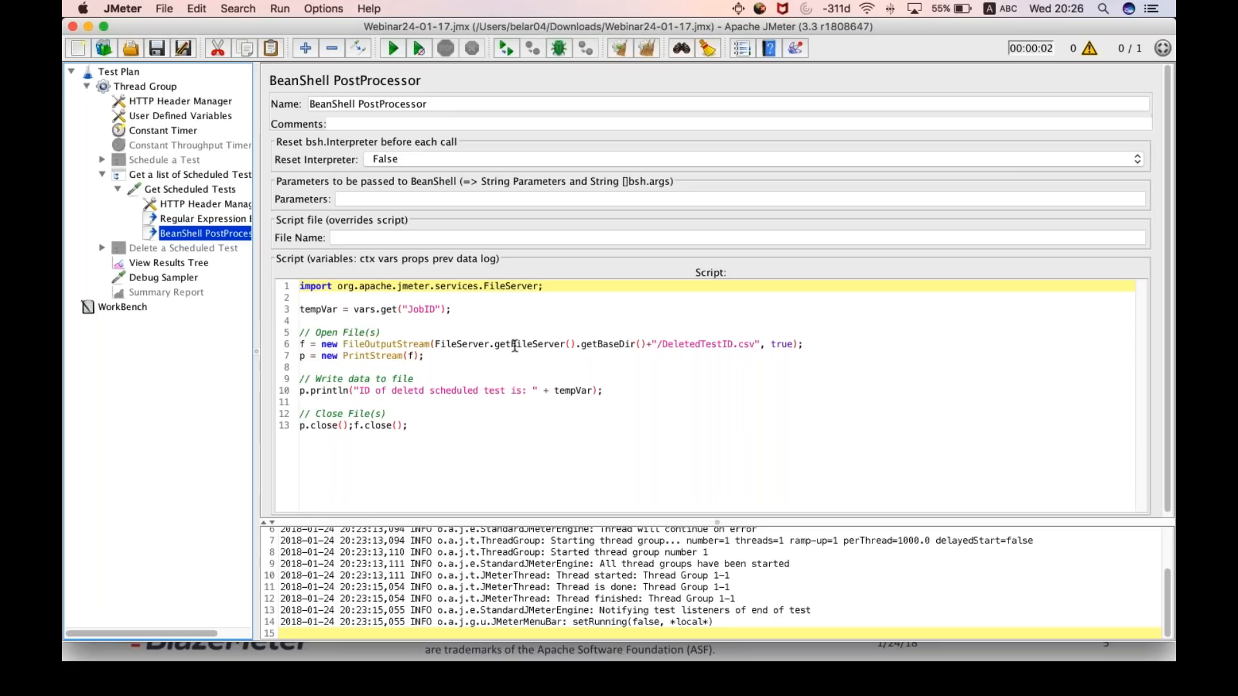
- Examine the BeanShell script's DeletedTestID.csv output file name and the println line that writes tempVar
{"action": "left_click_drag", "start_coordinate": [662, 343], "coordinate": [749, 342]}
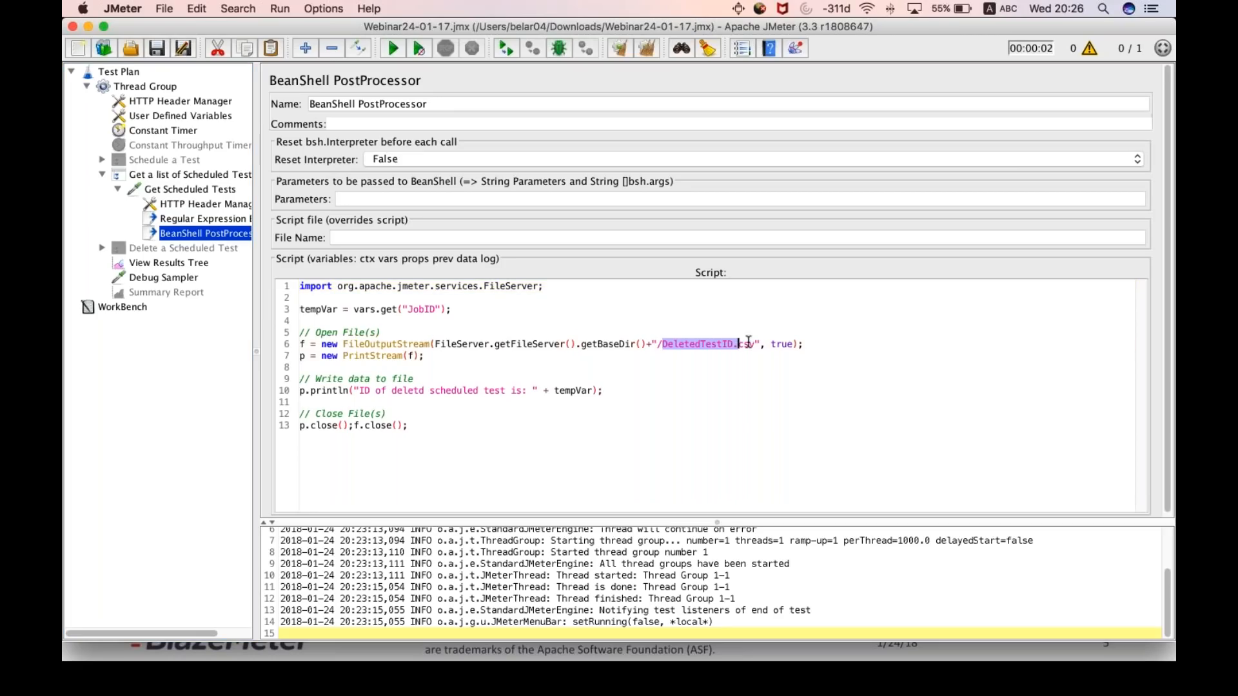
{"action": "left_click", "coordinate": [512, 402]}
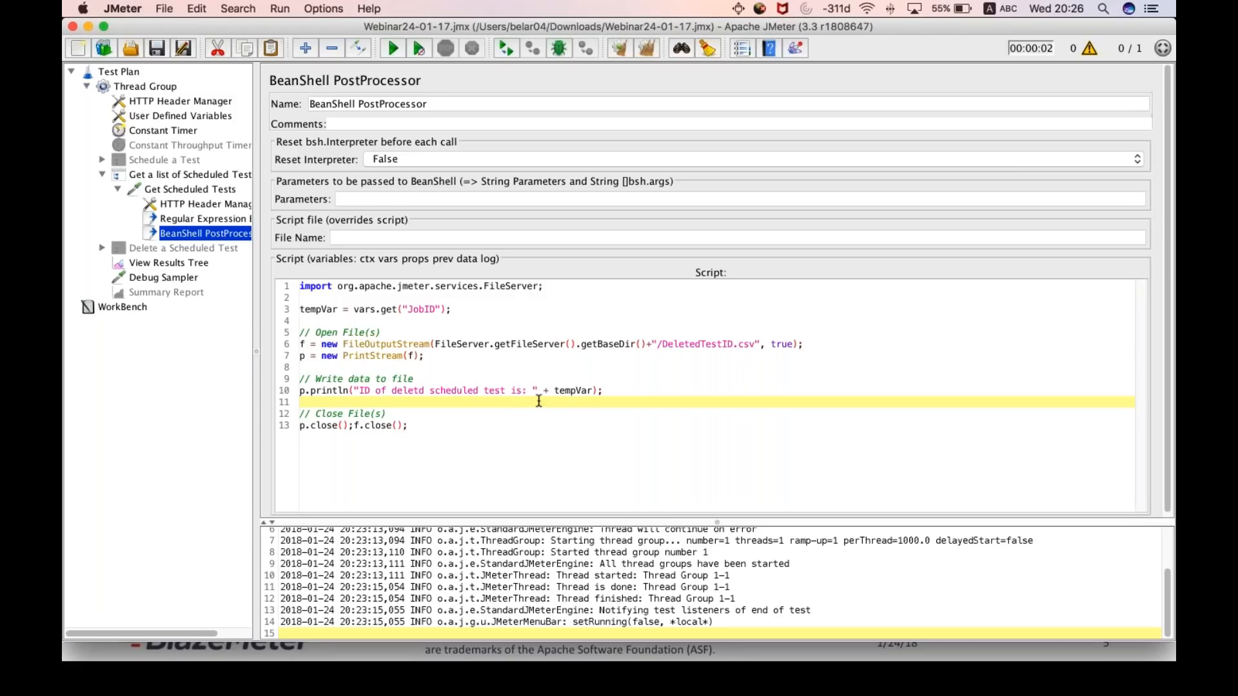
{"action": "left_click", "coordinate": [572, 388]}
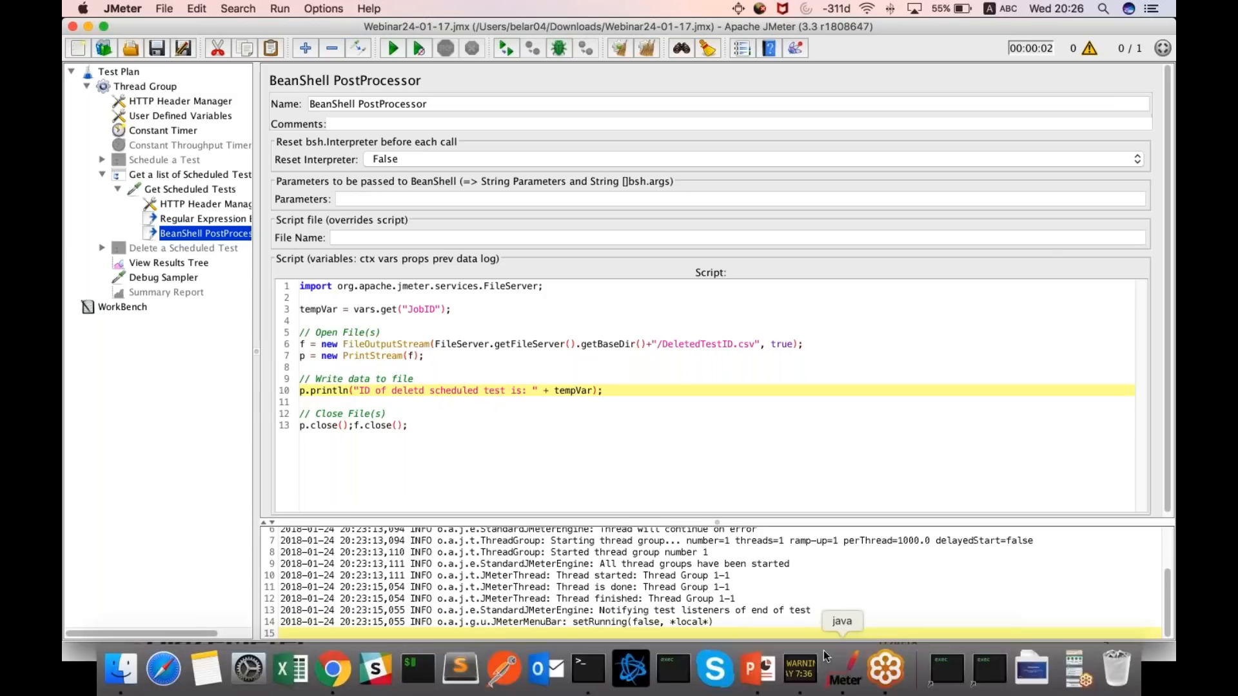
- Open DeletedTestID.csv from the Downloads folder in Excel
{"action": "mouse_move", "coordinate": [1075, 655]}
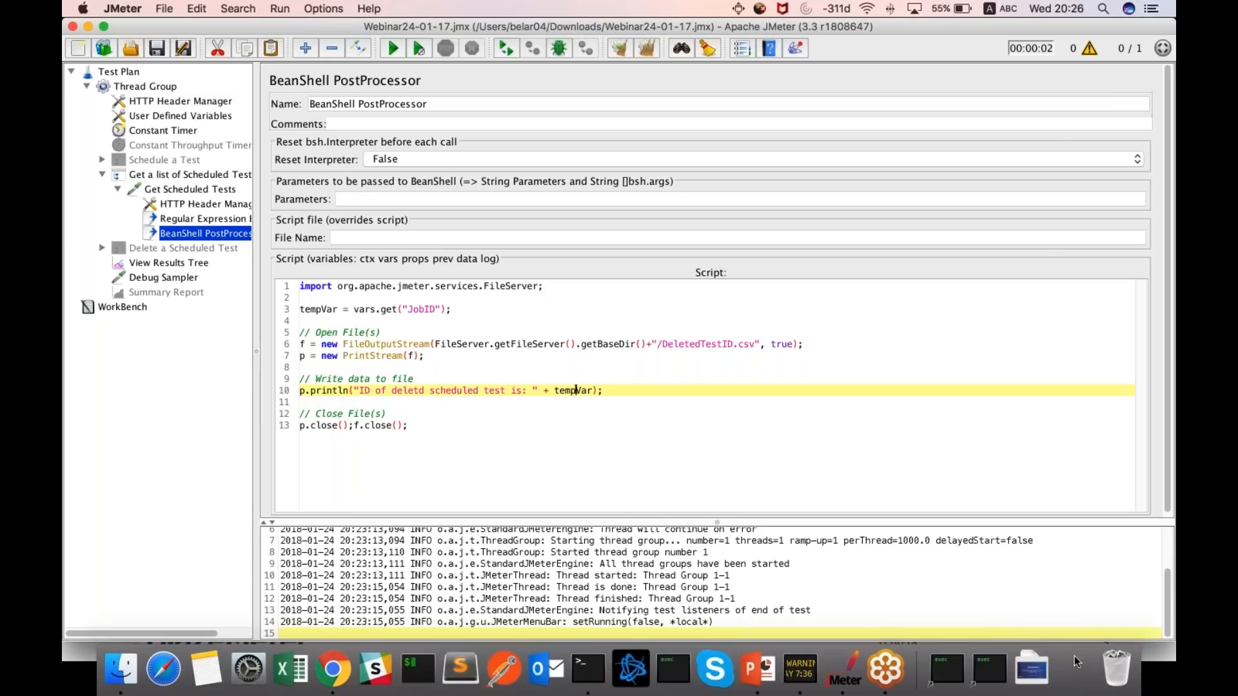
{"action": "left_click", "coordinate": [1069, 674]}
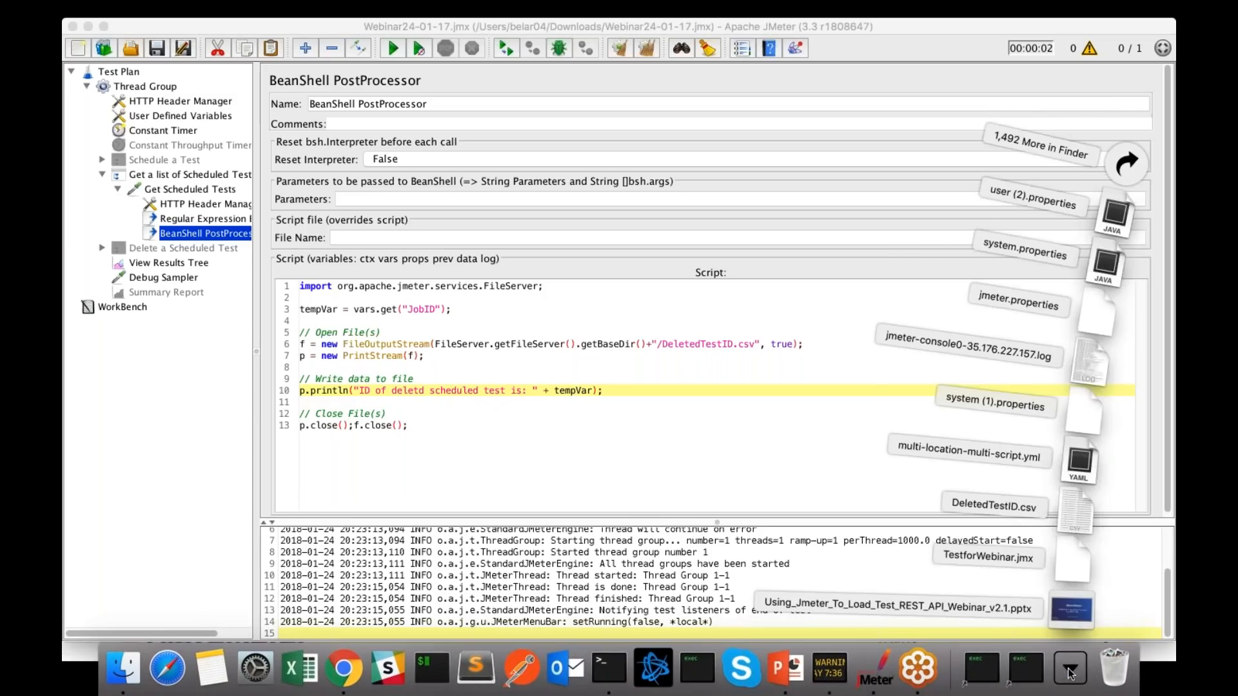
{"action": "left_click", "coordinate": [943, 30]}
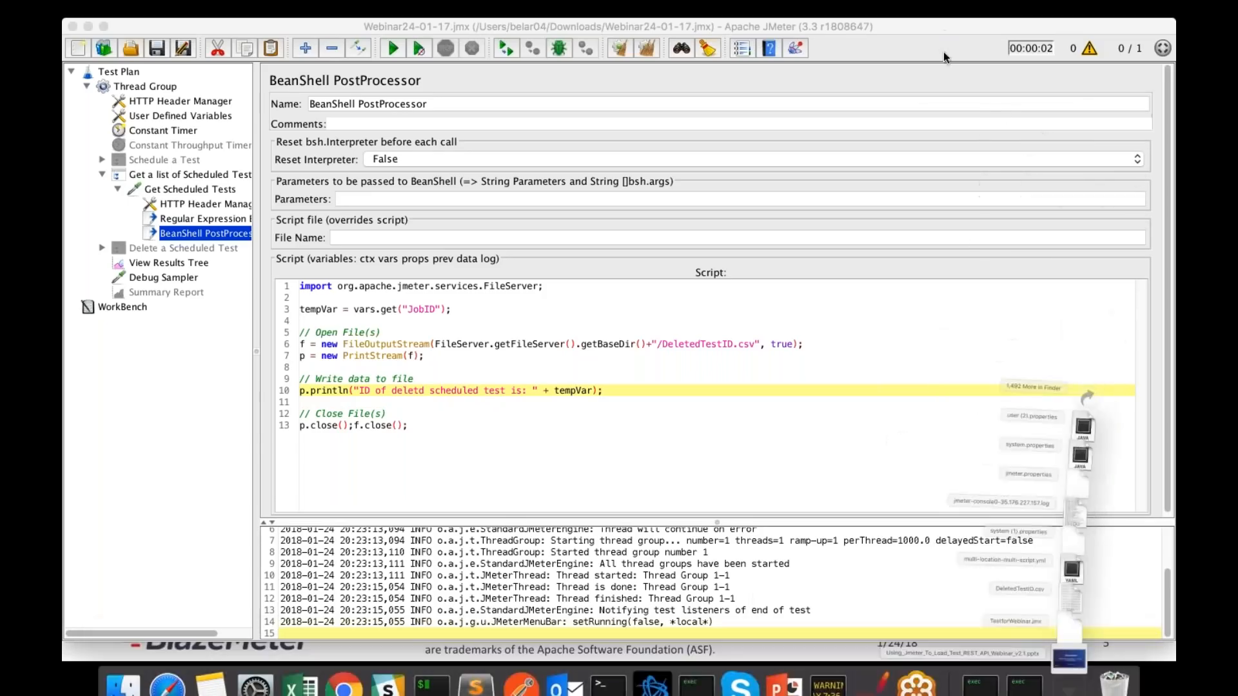
{"action": "left_click", "coordinate": [1041, 678]}
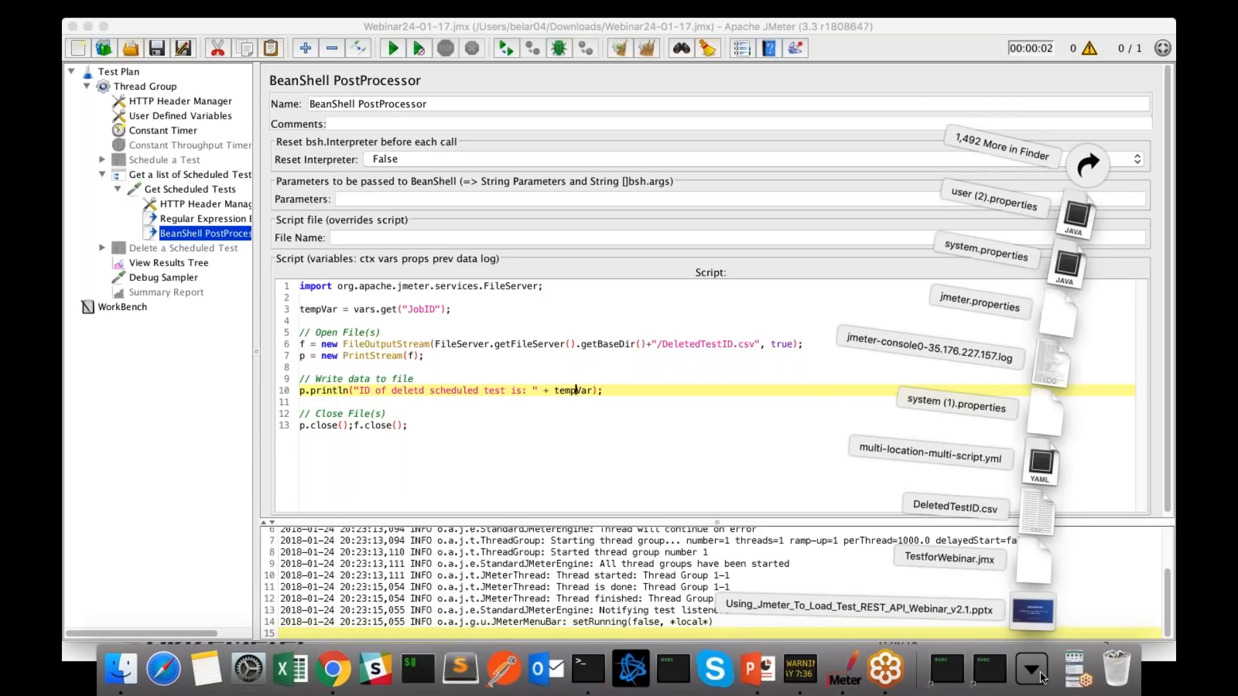
{"action": "left_click", "coordinate": [854, 440]}
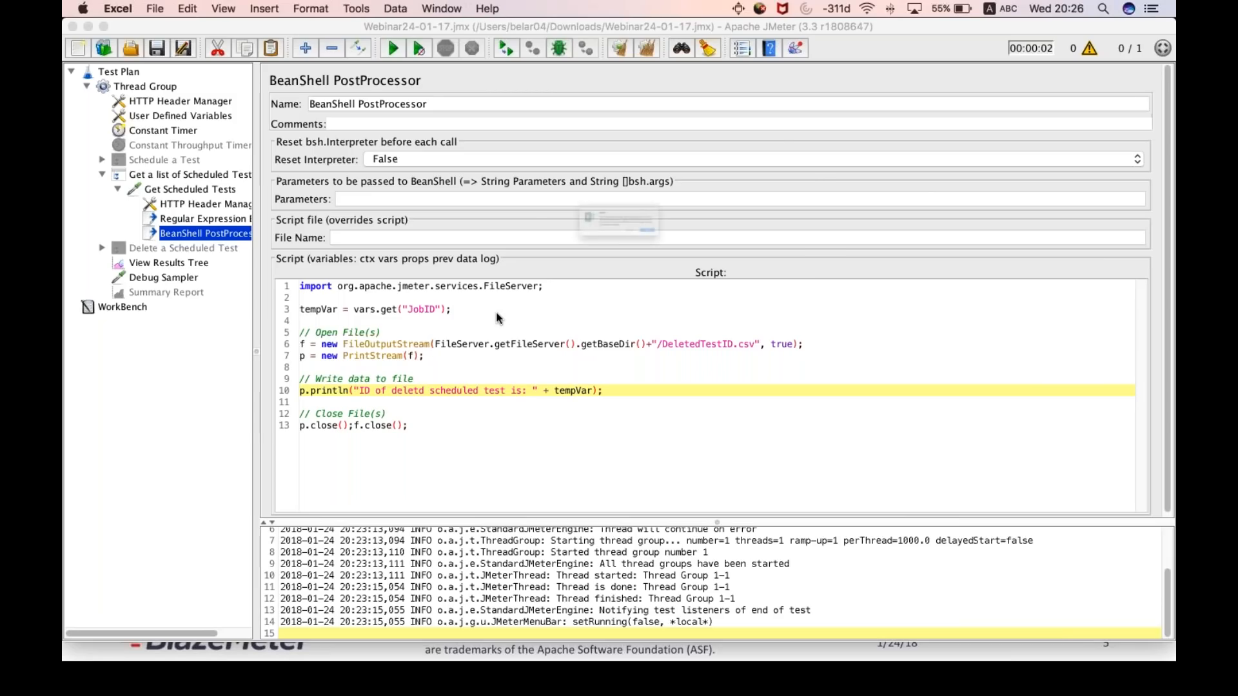
{"action": "left_click", "coordinate": [723, 266]}
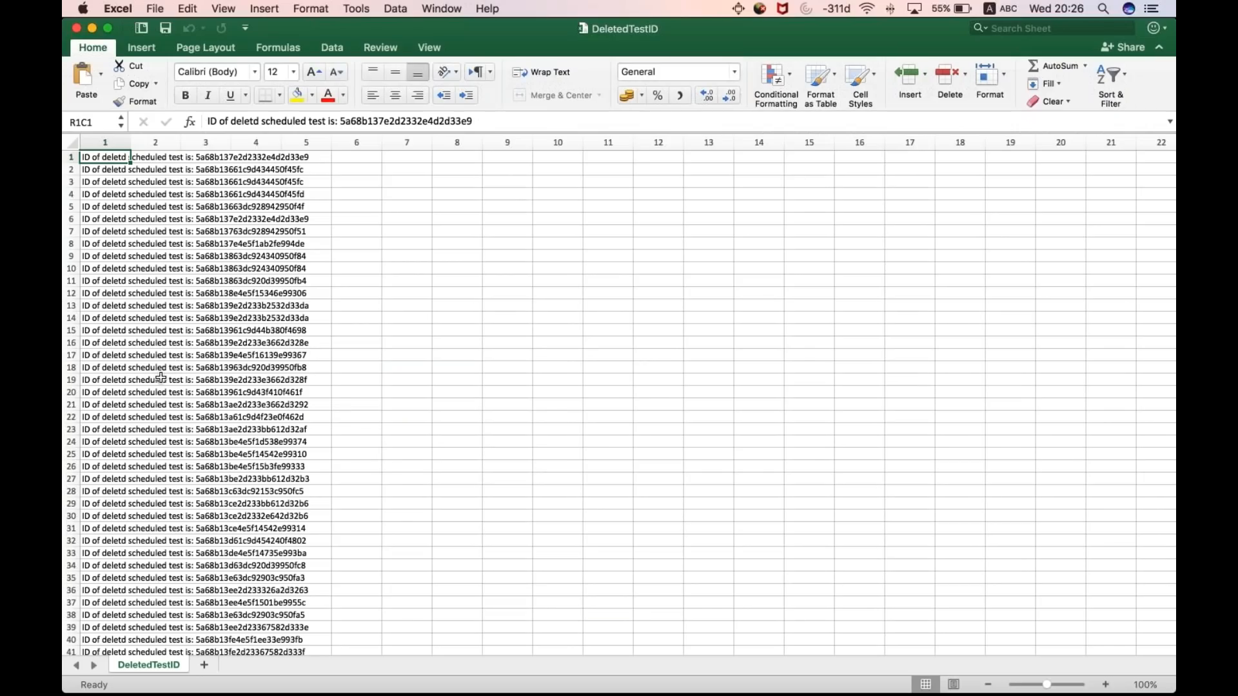
- Look through the deleted scheduled test ID entries in DeletedTestID.csv and return to JMeter
{"action": "scroll", "coordinate": [161, 377], "scroll_direction": "down", "scroll_amount": 20}
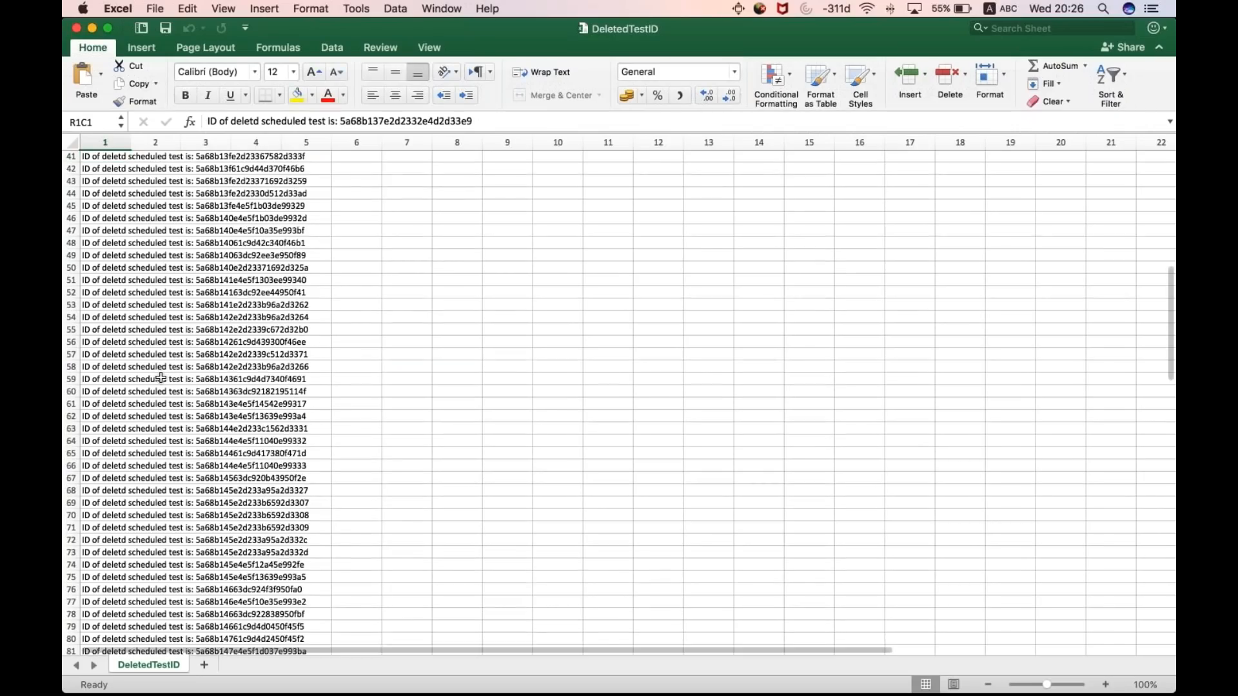
{"action": "scroll", "coordinate": [161, 378], "scroll_direction": "up", "scroll_amount": 20}
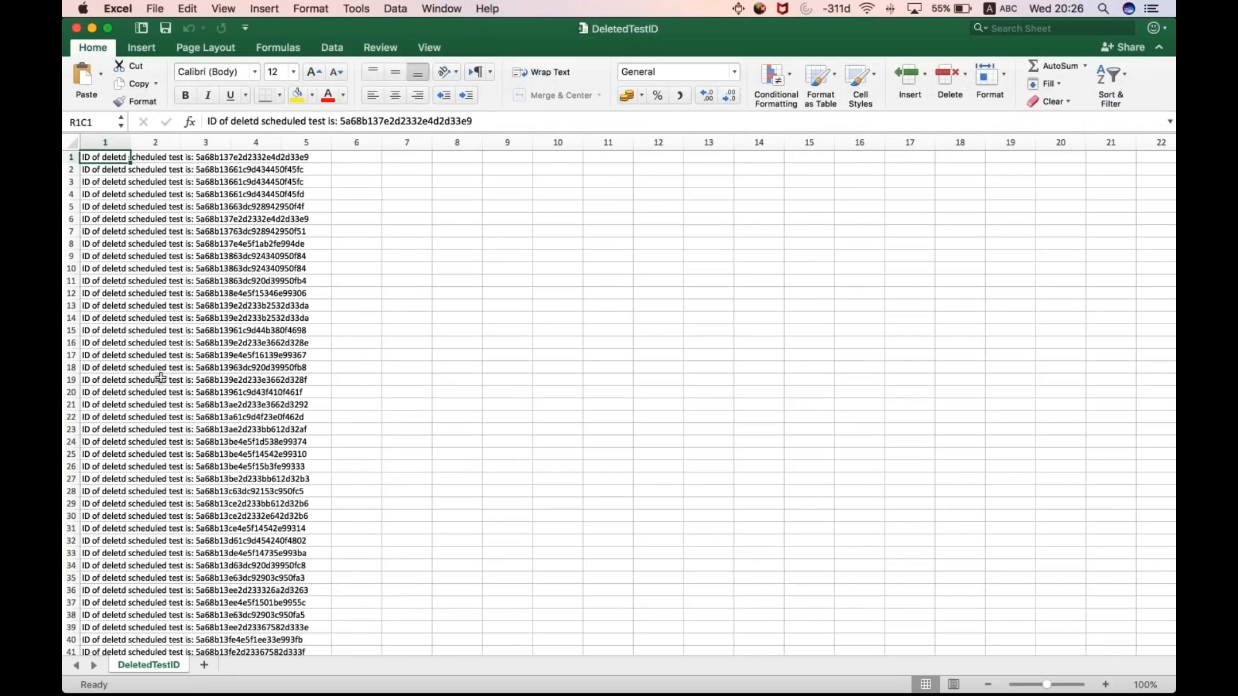
{"action": "right_click", "coordinate": [161, 379]}
{"action": "left_click", "coordinate": [133, 308]}
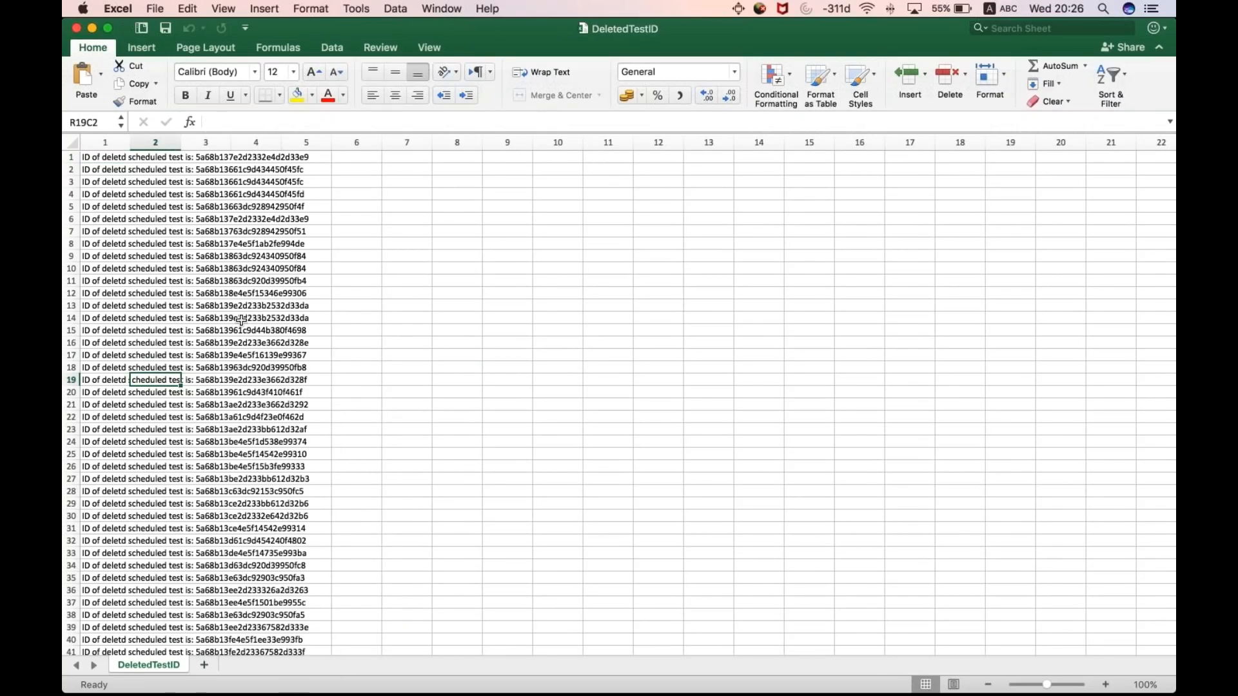
{"action": "scroll", "coordinate": [241, 321], "scroll_direction": "down", "scroll_amount": 6}
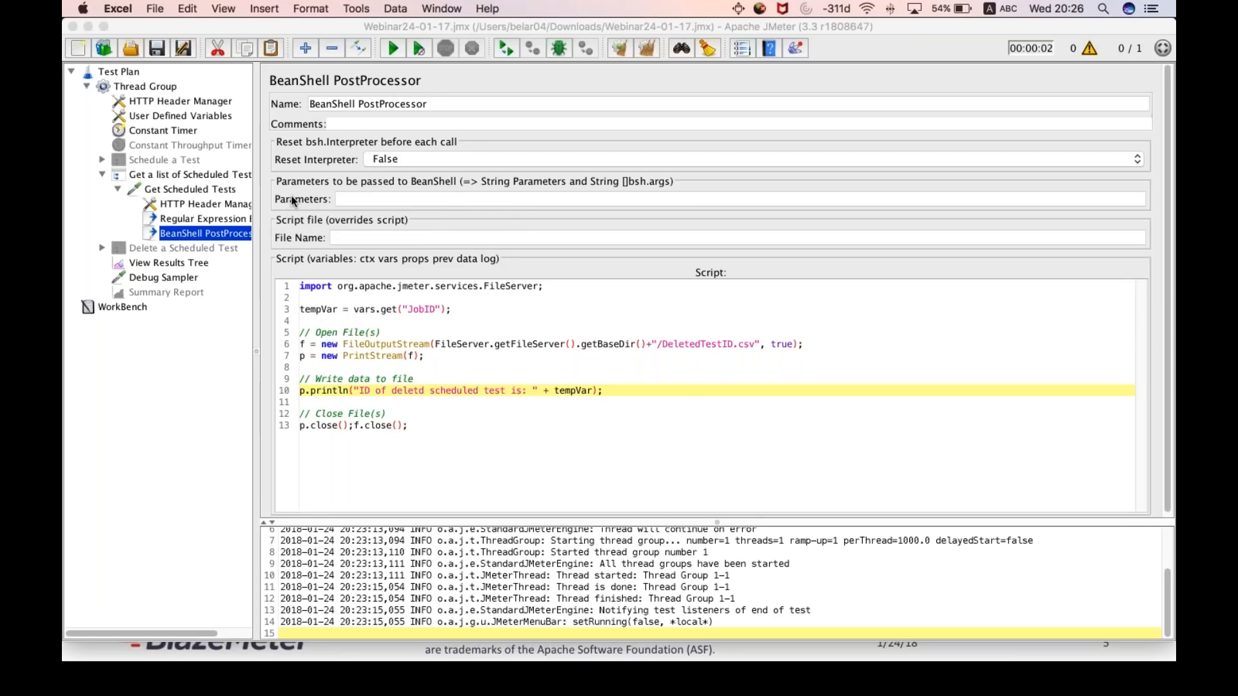
- Review the Constant Throughput Timer's target throughput and its Calculate Throughput based on options, keeping all active threads
{"action": "left_click", "coordinate": [187, 145]}
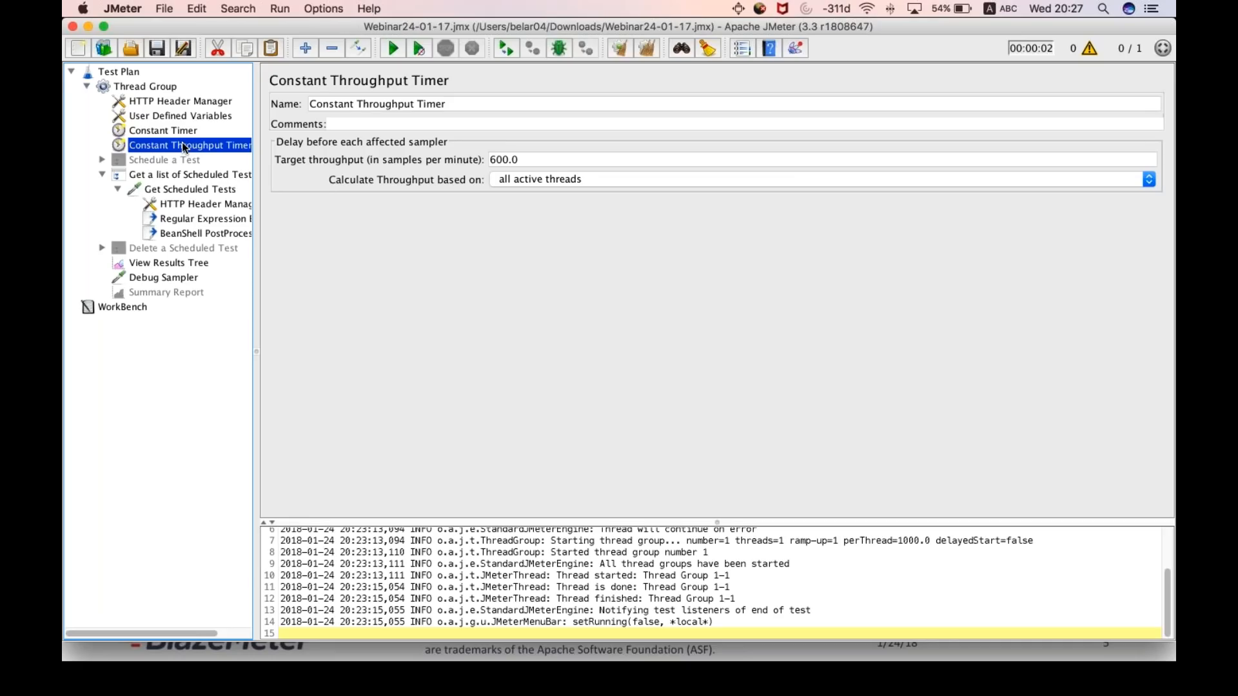
{"action": "triple_click", "coordinate": [390, 106]}
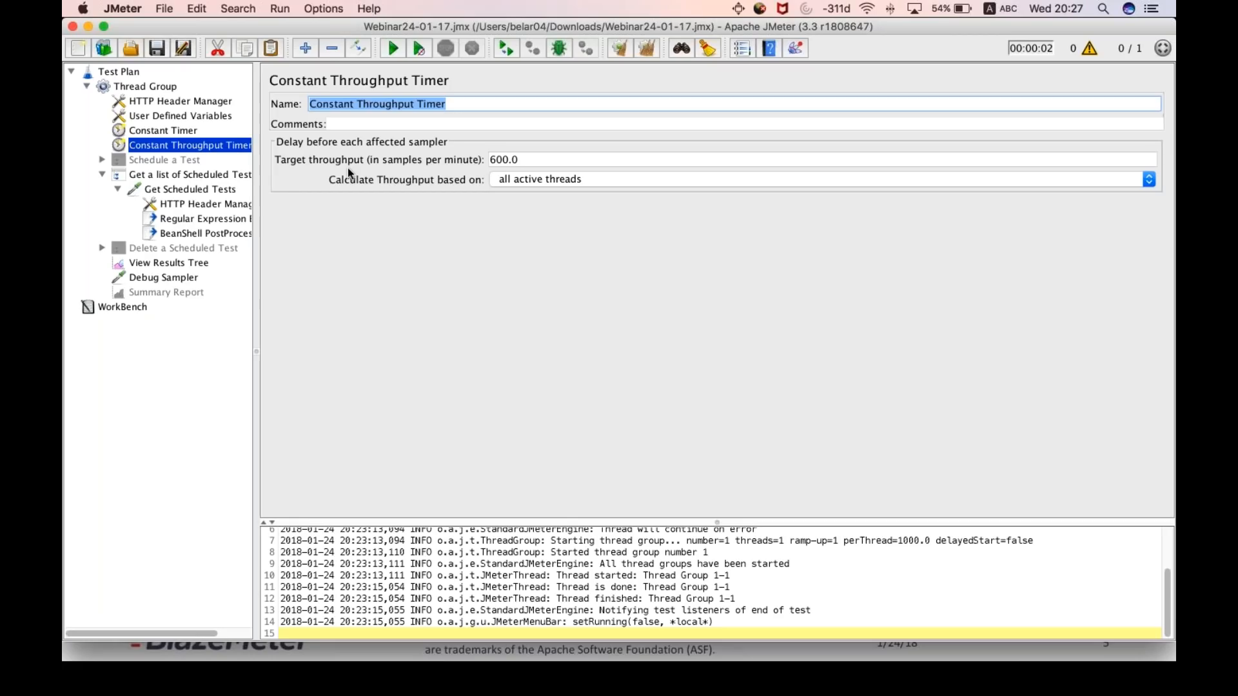
{"action": "double_click", "coordinate": [525, 159]}
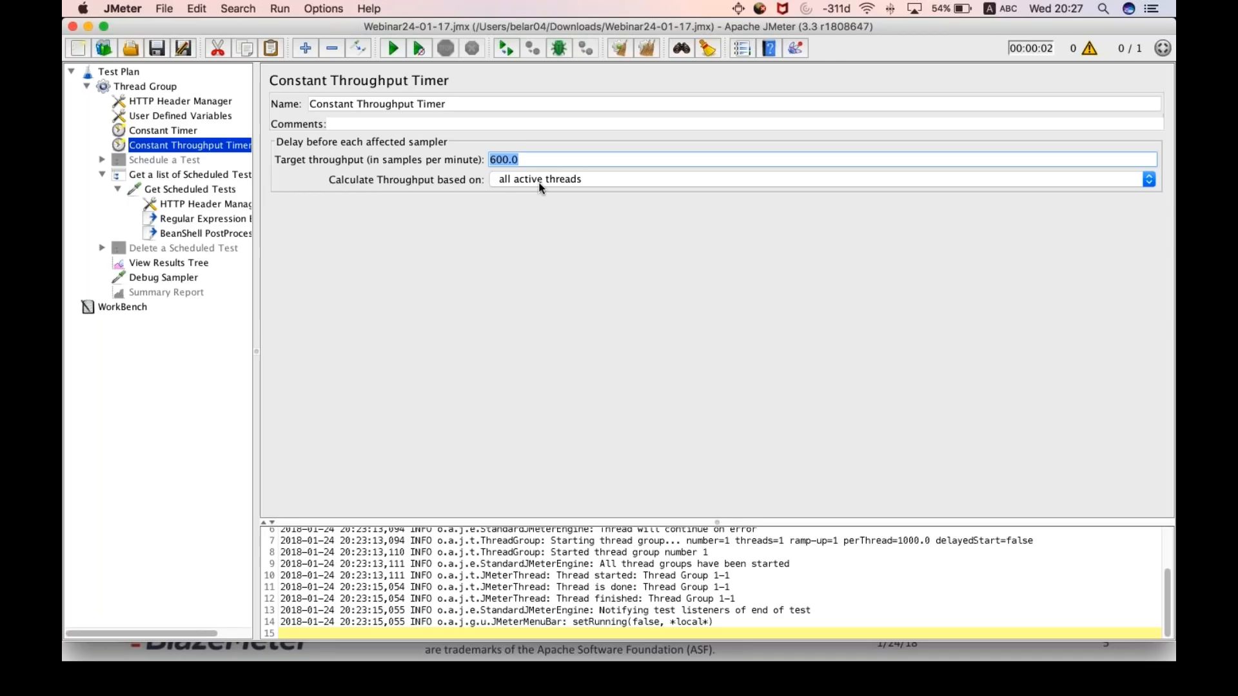
{"action": "left_click", "coordinate": [557, 181]}
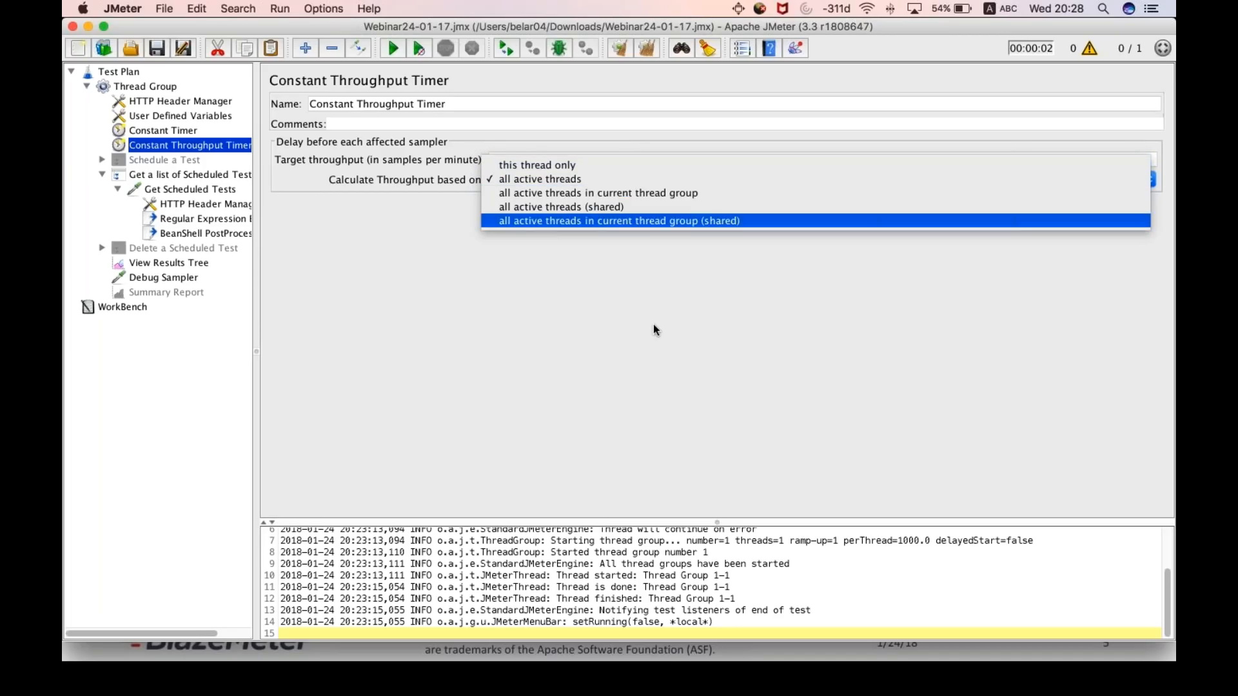
{"action": "left_click", "coordinate": [583, 180]}
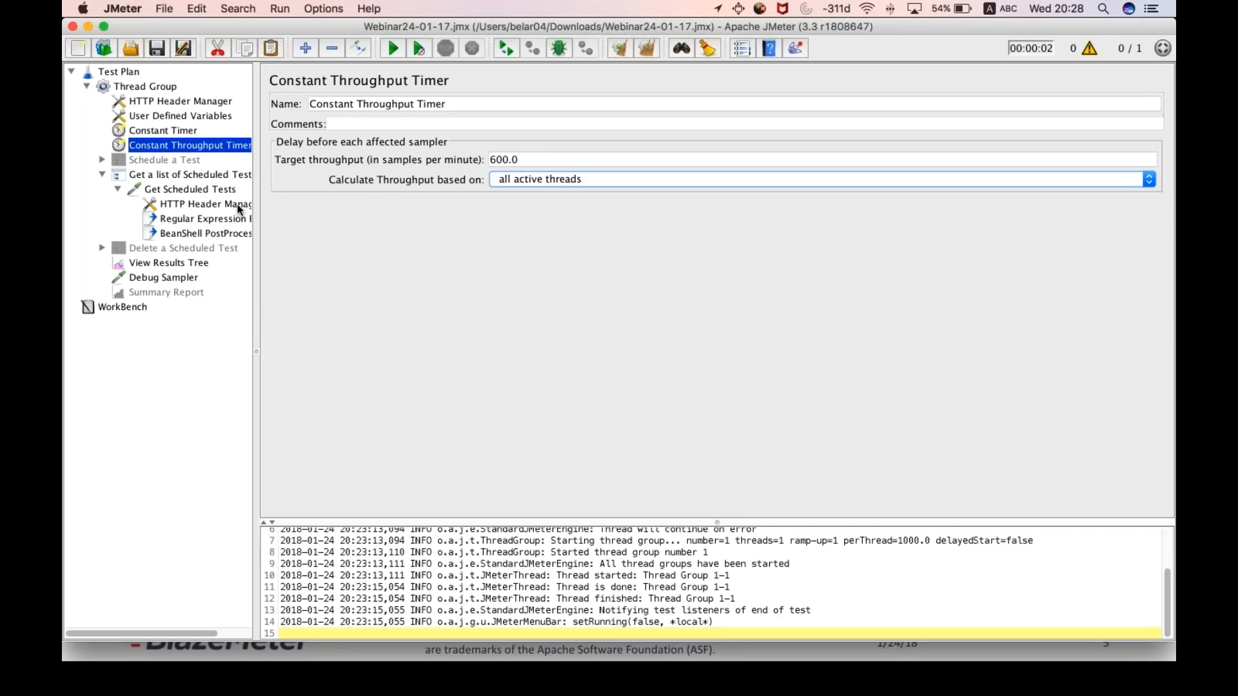
- Switch to the PowerPoint presentation and advance to the JMeter Variables vs Properties slide
{"action": "key", "text": "super+Tab"}
{"action": "key", "text": "super+Tab"}
{"action": "key", "text": "super+Tab"}
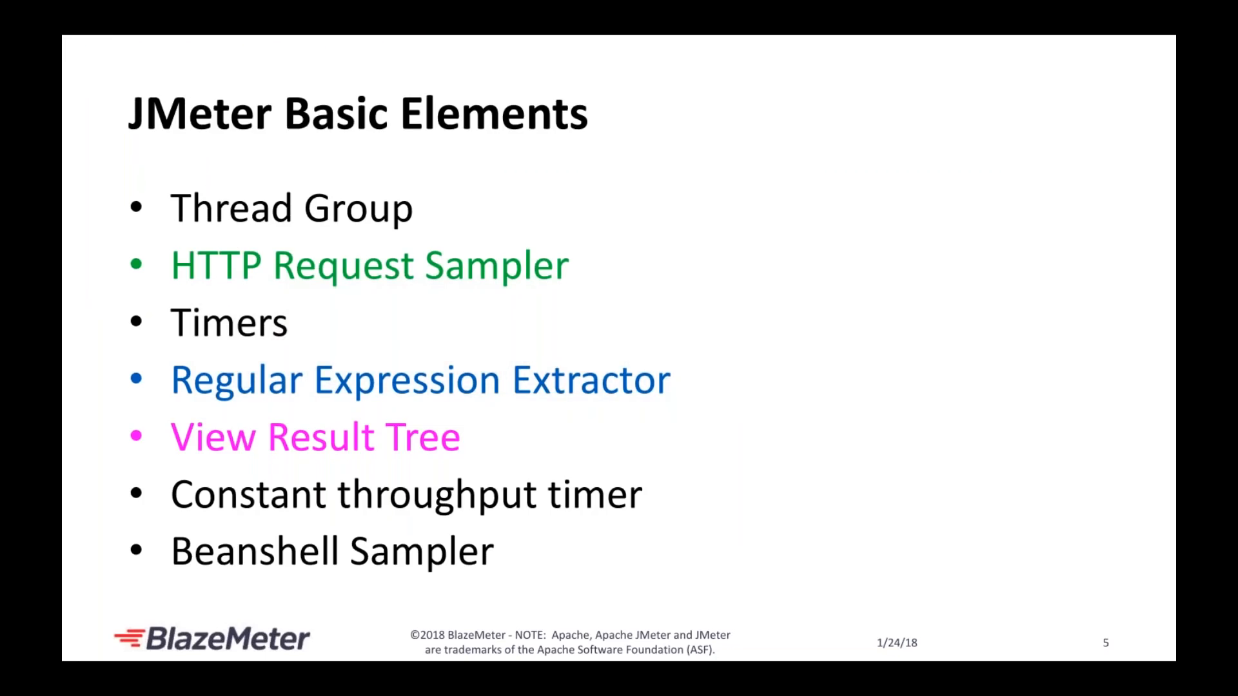
{"action": "left_click", "coordinate": [238, 195]}
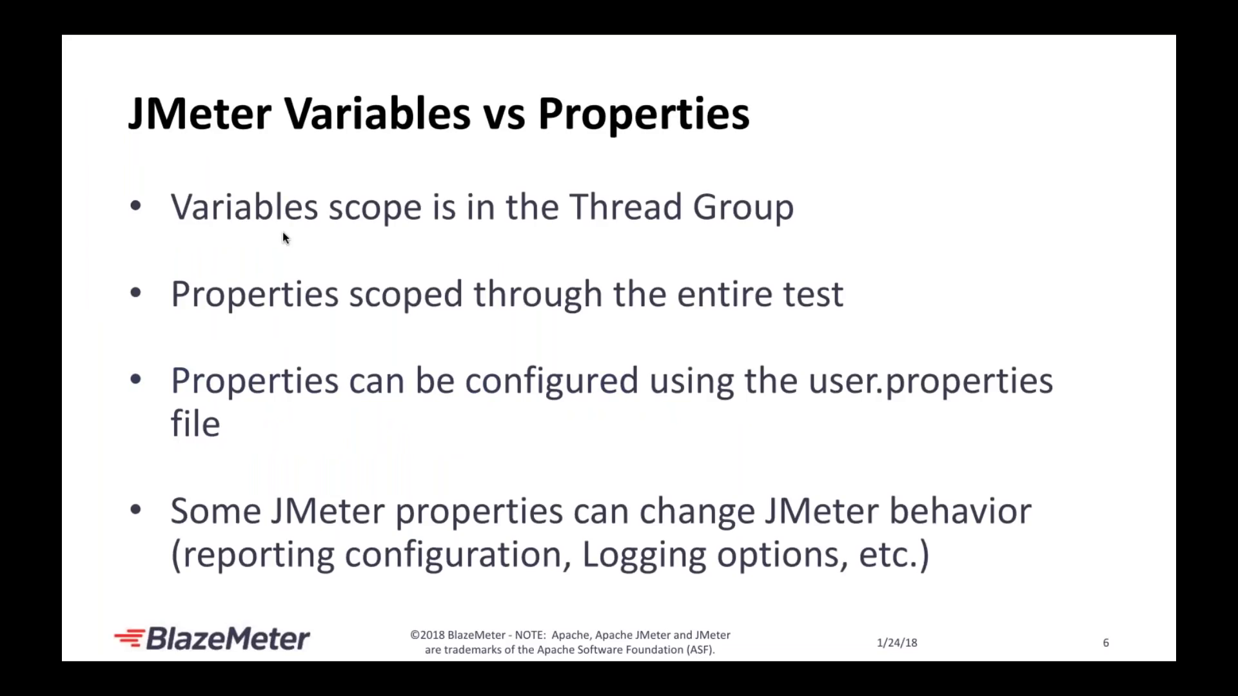
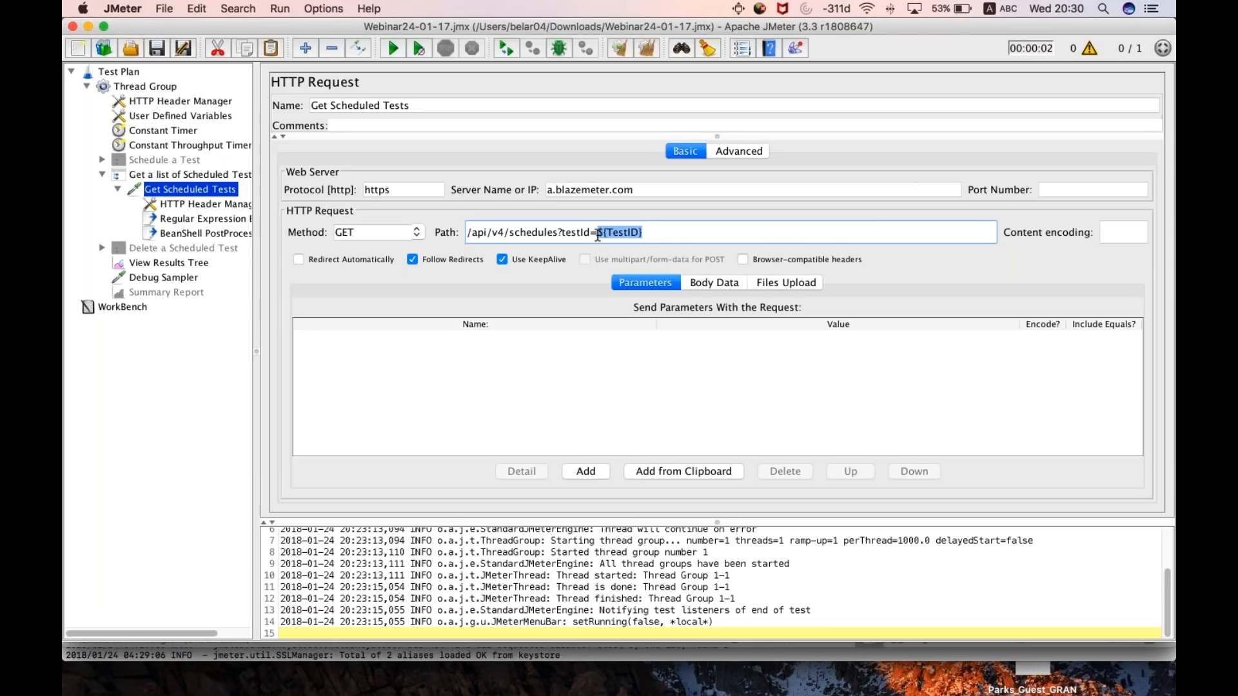
- Examine the ${TestID} reference in the Get Scheduled Tests path and the JobID reference name in the Regular Expression Extractor
{"action": "double_click", "coordinate": [618, 232]}
{"action": "left_click", "coordinate": [183, 219]}
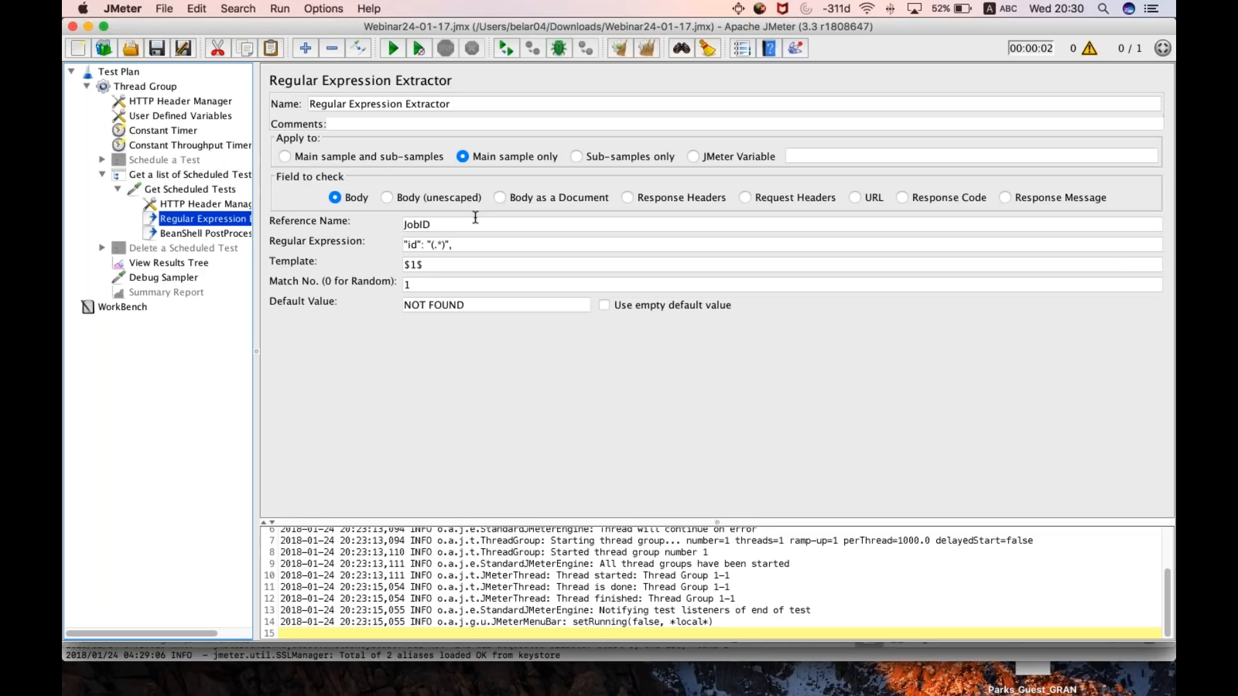
{"action": "left_click_drag", "start_coordinate": [476, 221], "coordinate": [388, 226]}
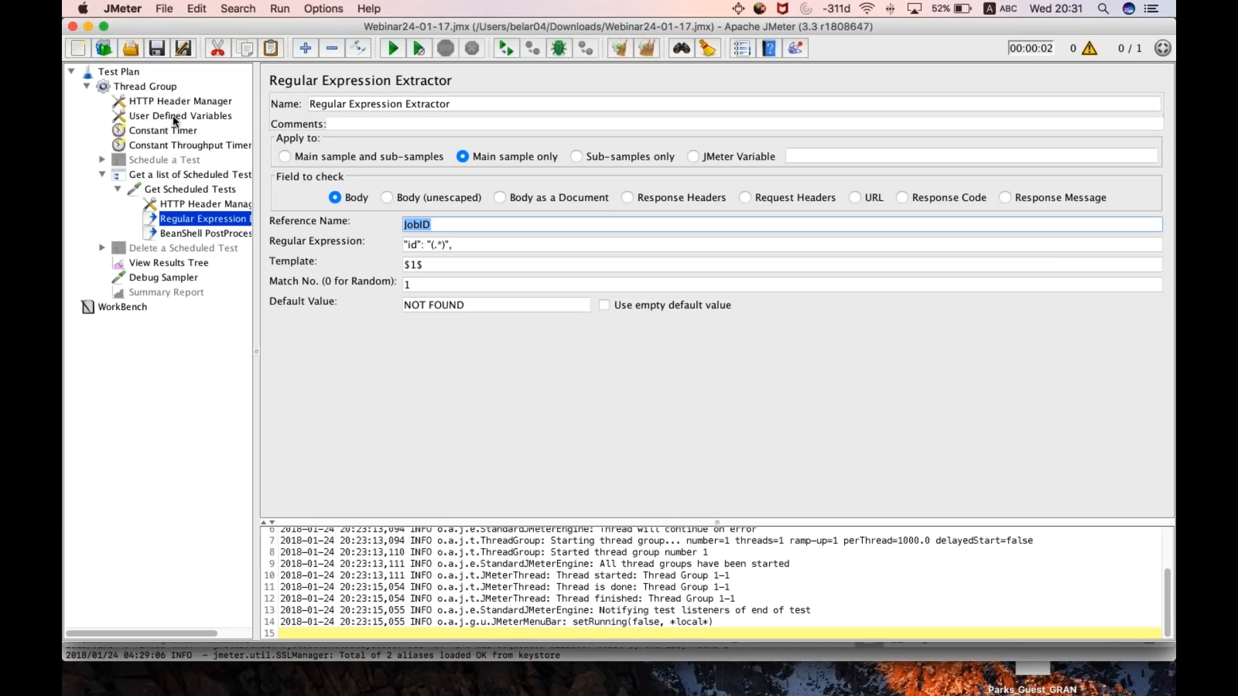
- Locate User Defined Variables among the config elements that can be added to the Thread Group
{"action": "right_click", "coordinate": [141, 89]}
{"action": "mouse_move", "coordinate": [169, 96]}
{"action": "mouse_move", "coordinate": [384, 112]}
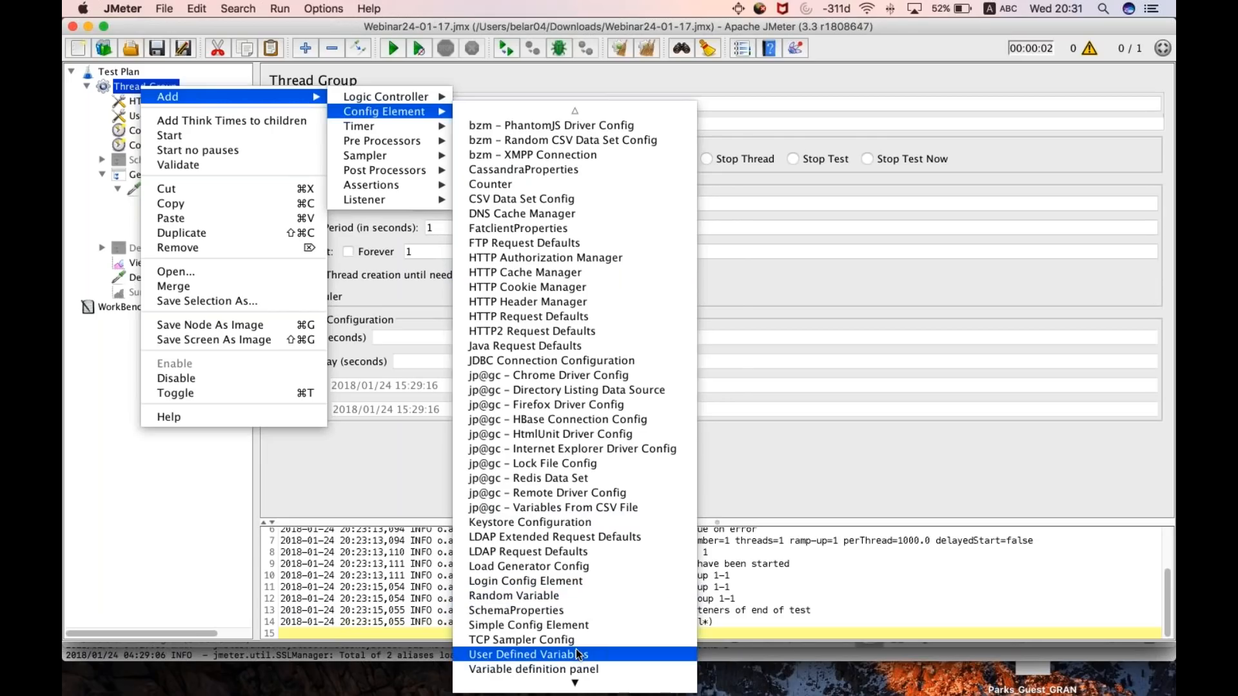
{"action": "key", "text": "Escape"}
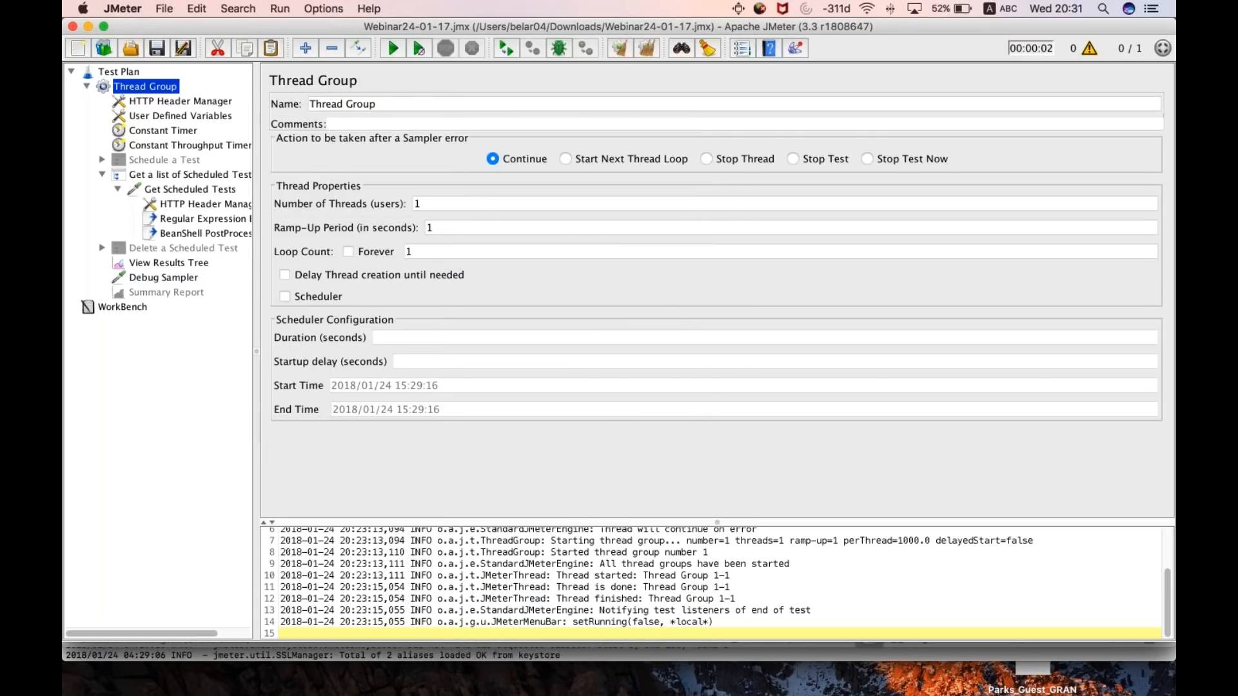
- Set the TestID user defined variable to 756284 and check its reference in the Get Scheduled Tests path
{"action": "left_click", "coordinate": [157, 118]}
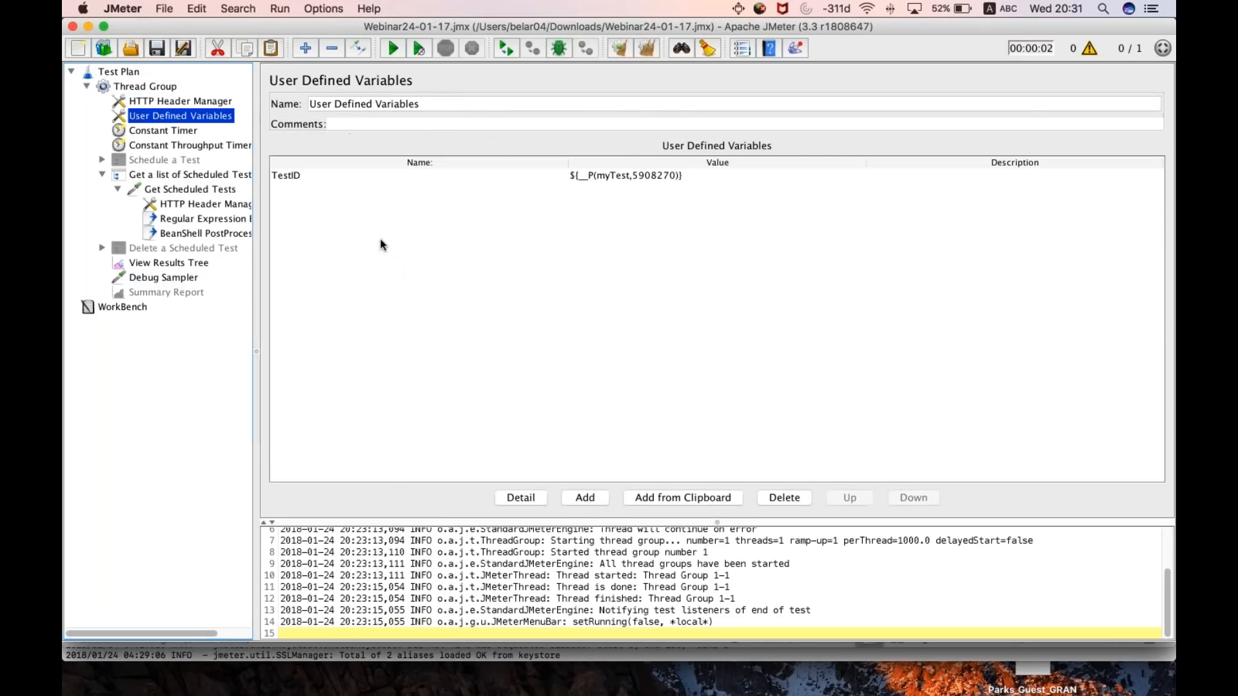
{"action": "left_click", "coordinate": [298, 180]}
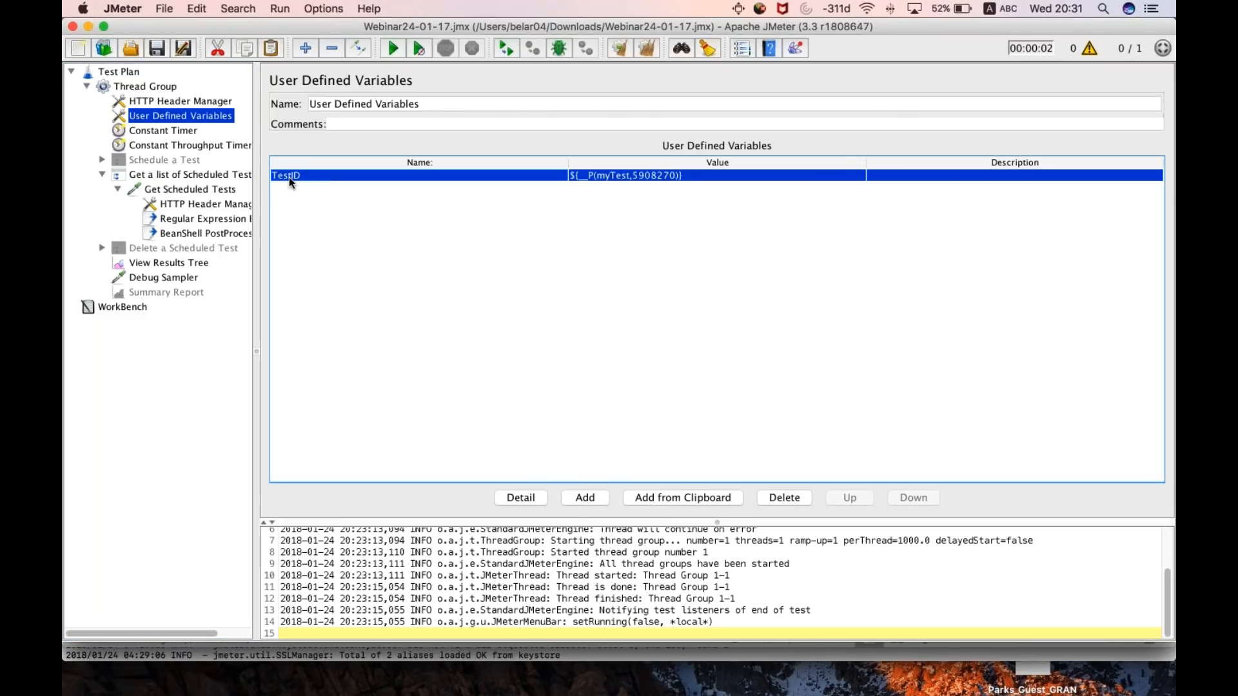
{"action": "double_click", "coordinate": [641, 182]}
{"action": "key", "text": "super+c"}
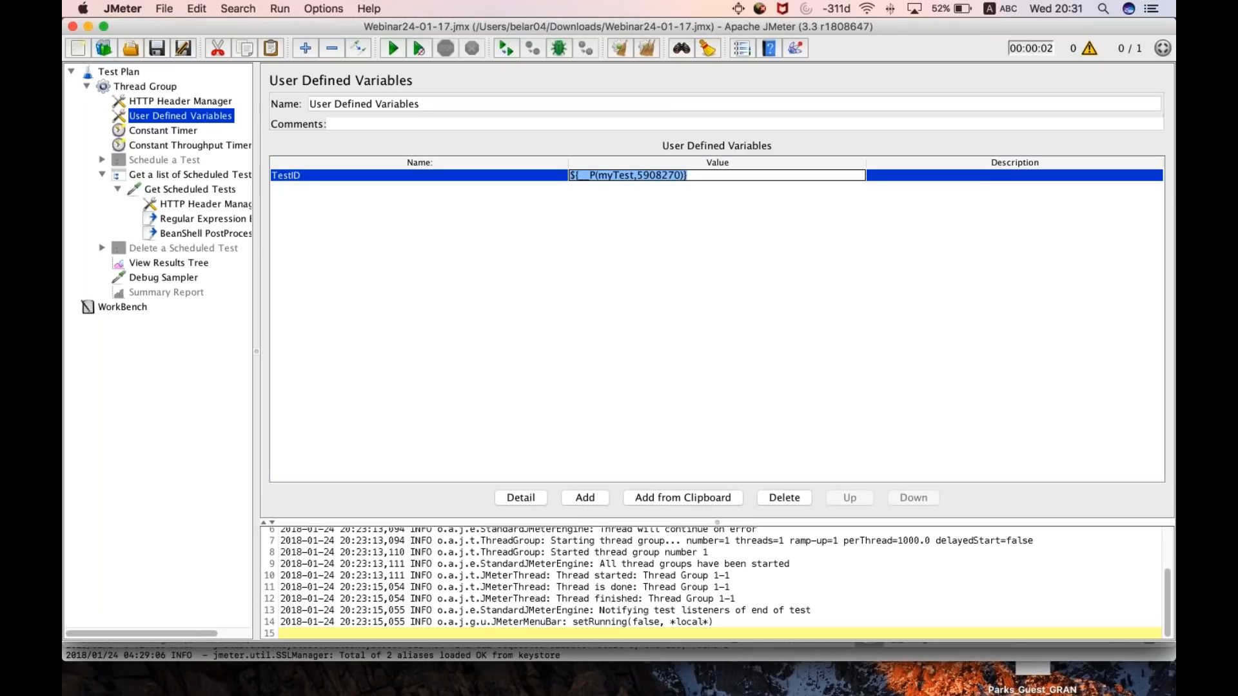
{"action": "key", "text": "BackSpace"}
{"action": "type", "text": "756284"}
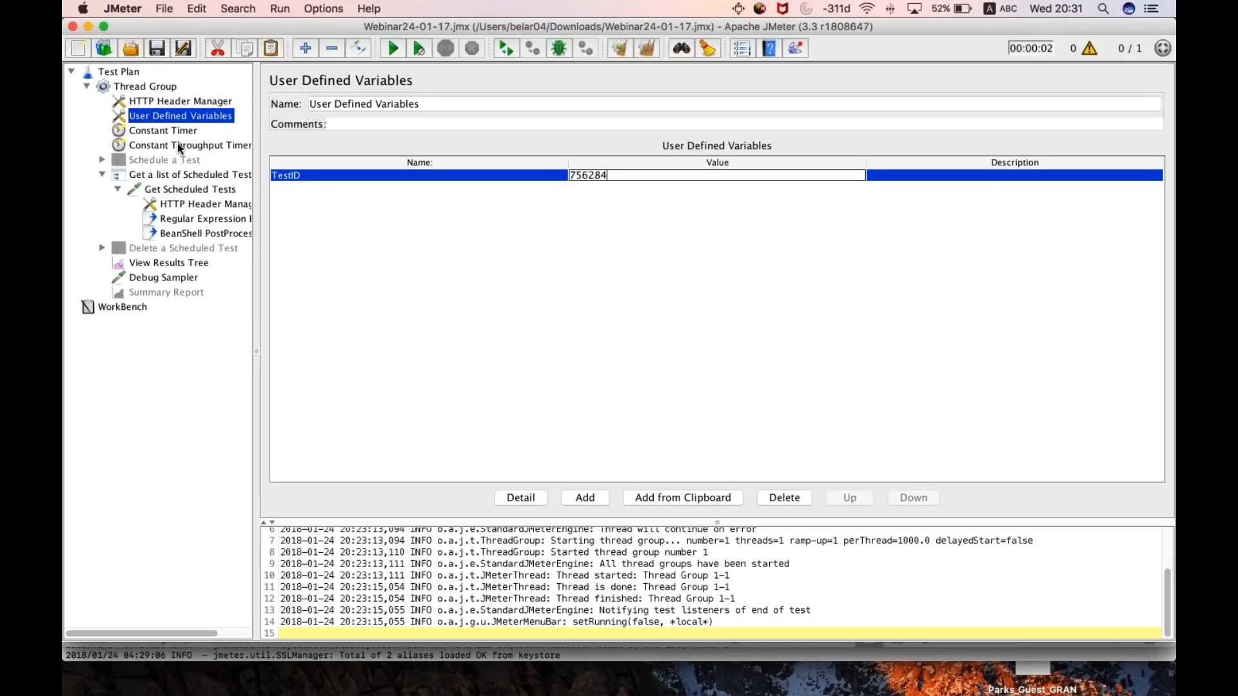
{"action": "left_click", "coordinate": [194, 189]}
{"action": "left_click_drag", "start_coordinate": [653, 234], "coordinate": [610, 236]}
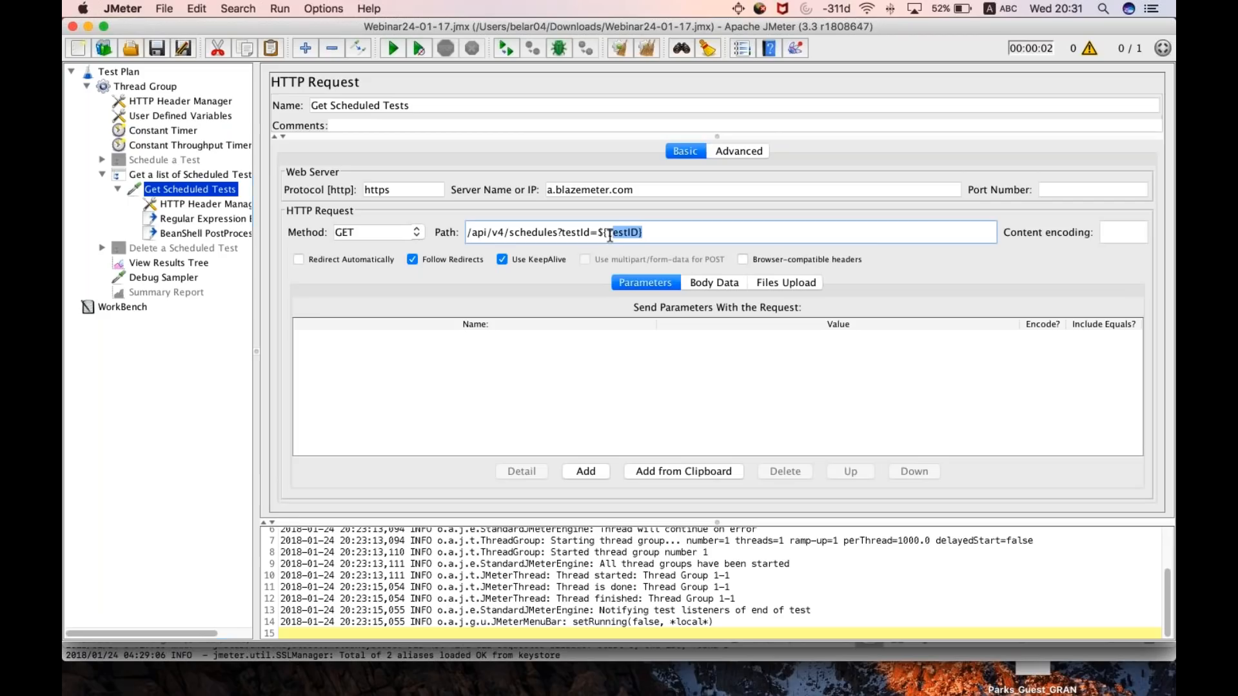
- Restore the TestID variable's value to ${__P(myTest,5908270)}
{"action": "left_click", "coordinate": [152, 120]}
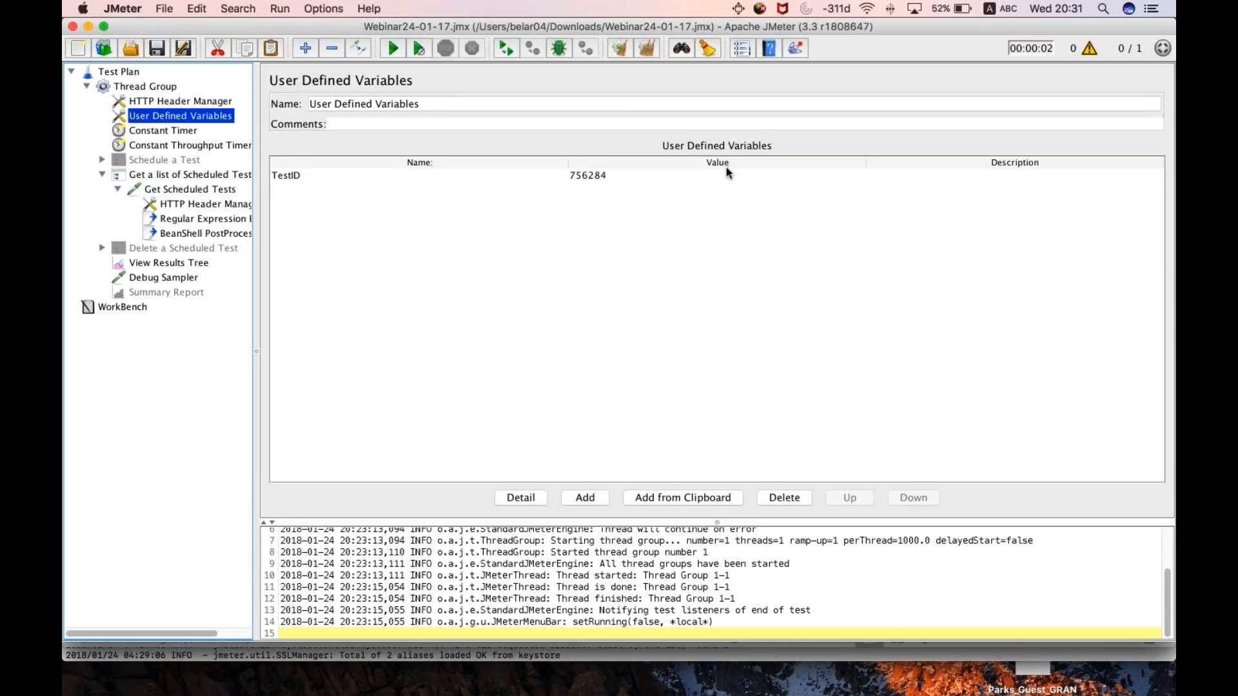
{"action": "double_click", "coordinate": [645, 173]}
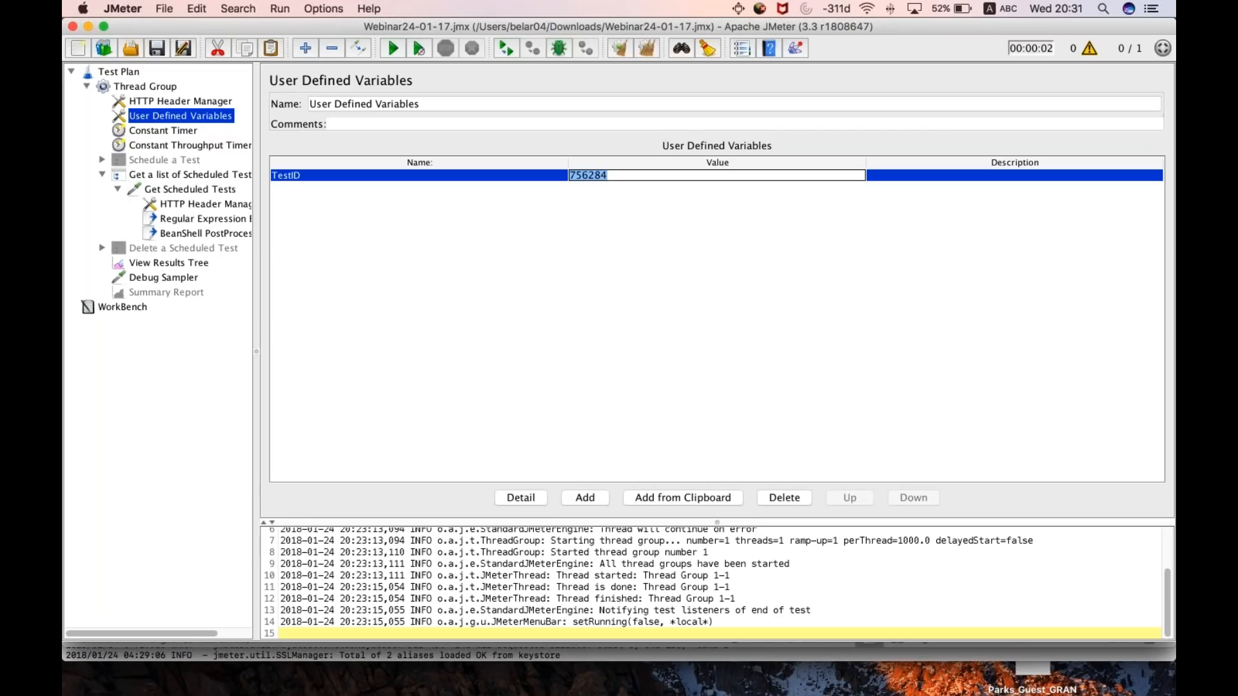
{"action": "key", "text": "super+v"}
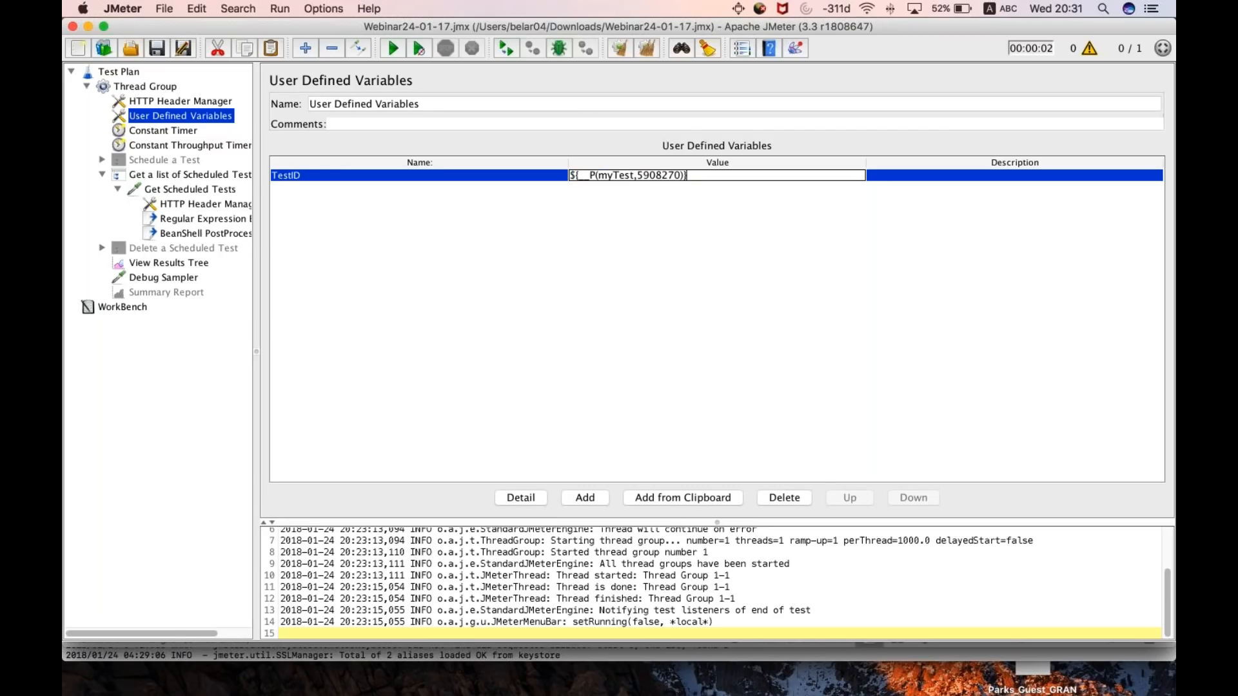
{"action": "left_click", "coordinate": [547, 215]}
- Examine the property name and default value inside the __P function of the TestID variable, leaving it unedited
{"action": "left_click", "coordinate": [638, 176]}
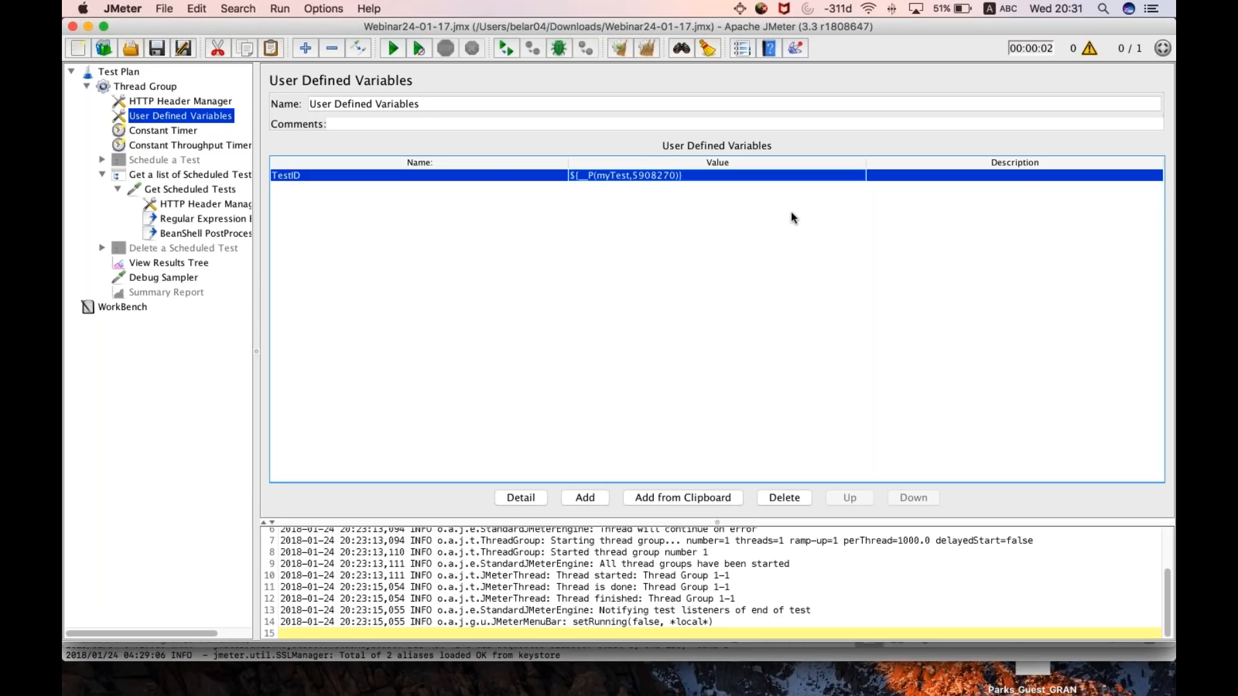
{"action": "double_click", "coordinate": [613, 175]}
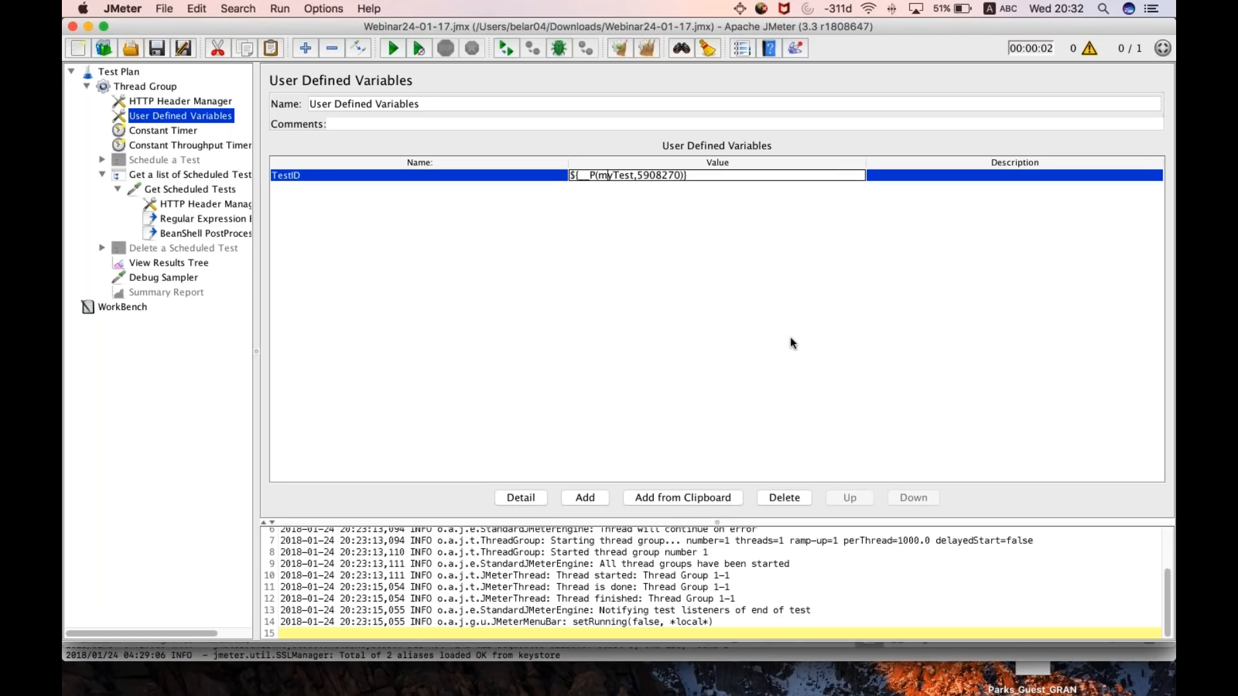
{"action": "key", "text": "shift+Right"}
{"action": "key", "text": "shift+Right"}
{"action": "key", "text": "shift+Right"}
{"action": "key", "text": "Right"}
{"action": "key", "text": "Right"}
{"action": "key", "text": "Right"}
{"action": "key", "text": "Right"}
{"action": "key", "text": "Right"}
{"action": "key", "text": "Right"}
{"action": "key", "text": "shift+Right"}
{"action": "key", "text": "shift+Right"}
{"action": "key", "text": "shift+Right"}
{"action": "key", "text": "shift+Right"}
{"action": "key", "text": "shift+Right"}
{"action": "key", "text": "shift+Right"}
{"action": "key", "text": "shift+Right"}
{"action": "key", "text": "Right"}
{"action": "key", "text": "Right"}
{"action": "key", "text": "Right"}
{"action": "key", "text": "Return"}
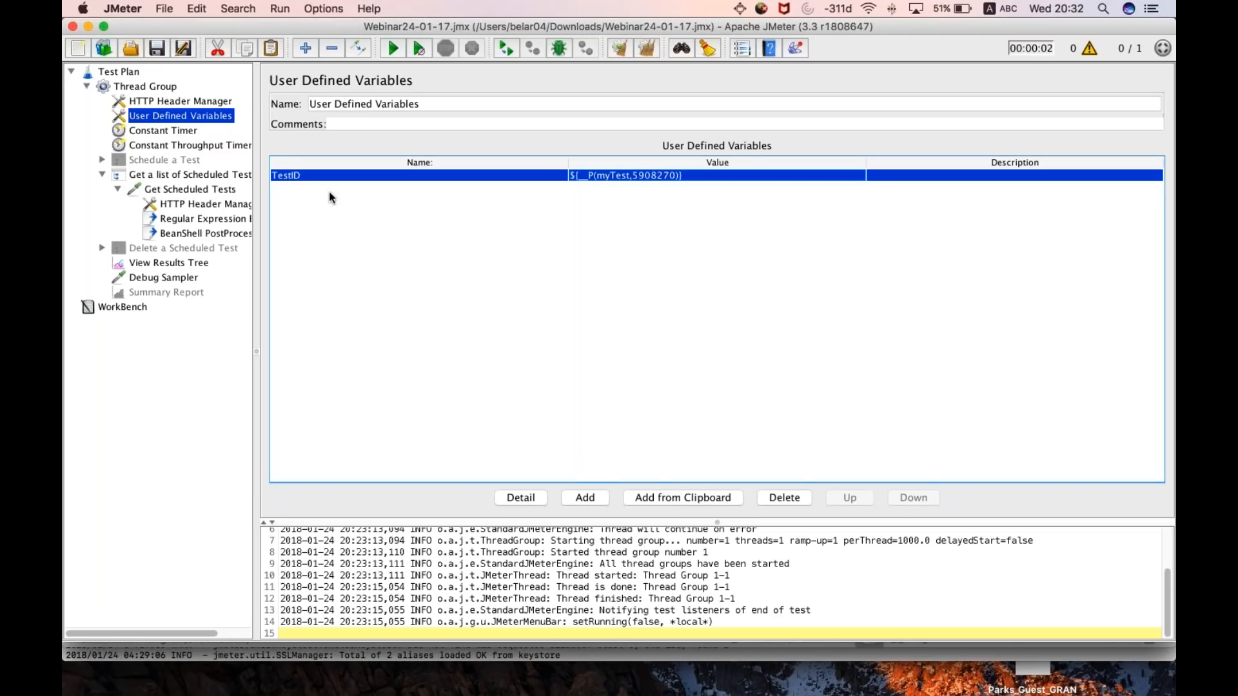
- Enable the Schedule a Test and Delete a Scheduled Test controllers
{"action": "left_click", "coordinate": [159, 162]}
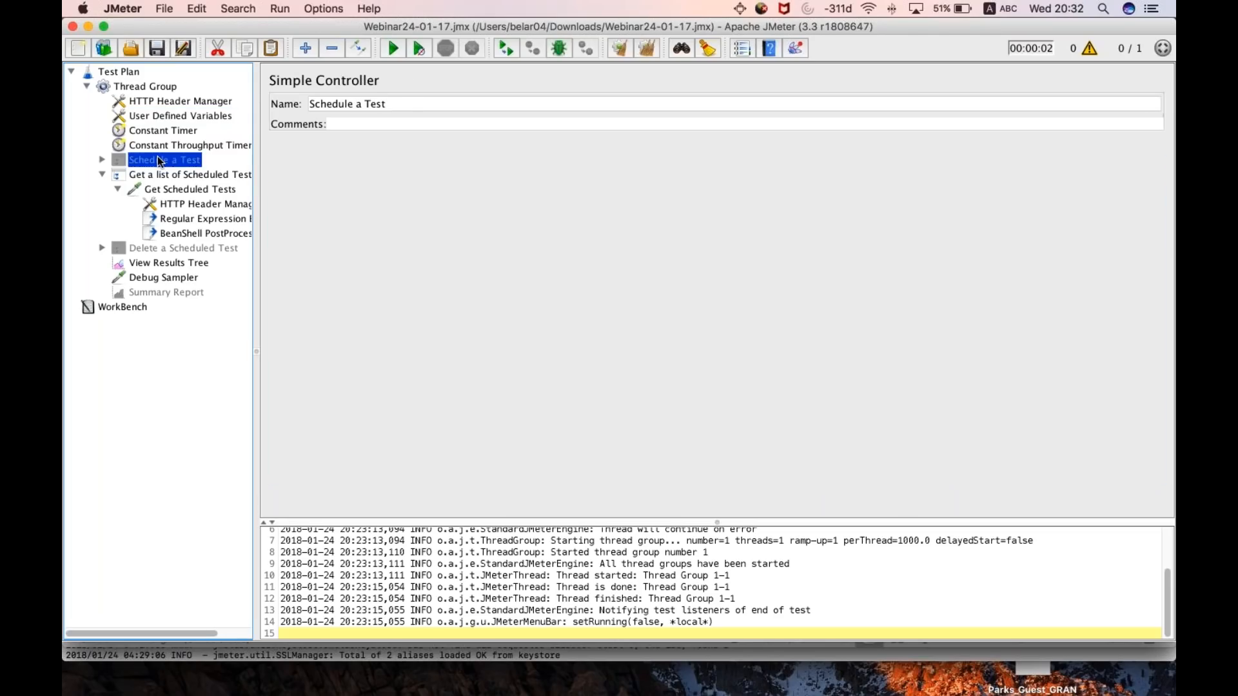
{"action": "left_click", "coordinate": [150, 251]}
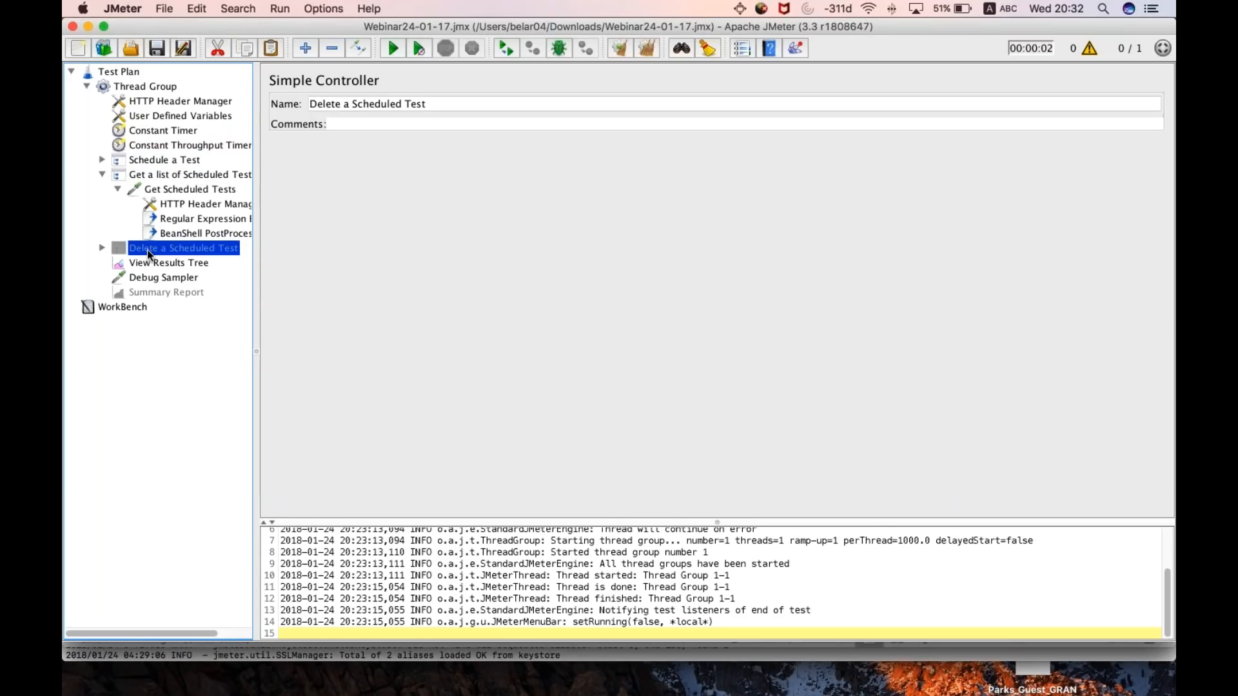
- Review the method, path and body data of the HTTP request inside the Schedule a Test controller
{"action": "left_click", "coordinate": [102, 174]}
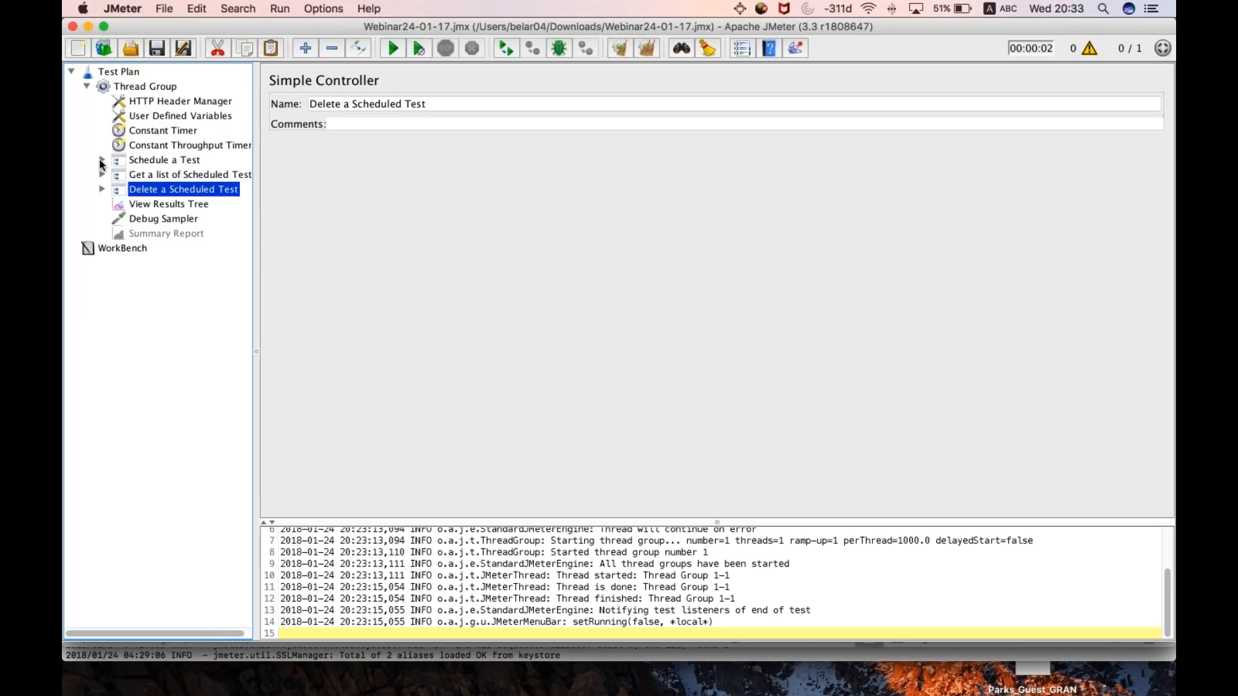
{"action": "left_click", "coordinate": [102, 160]}
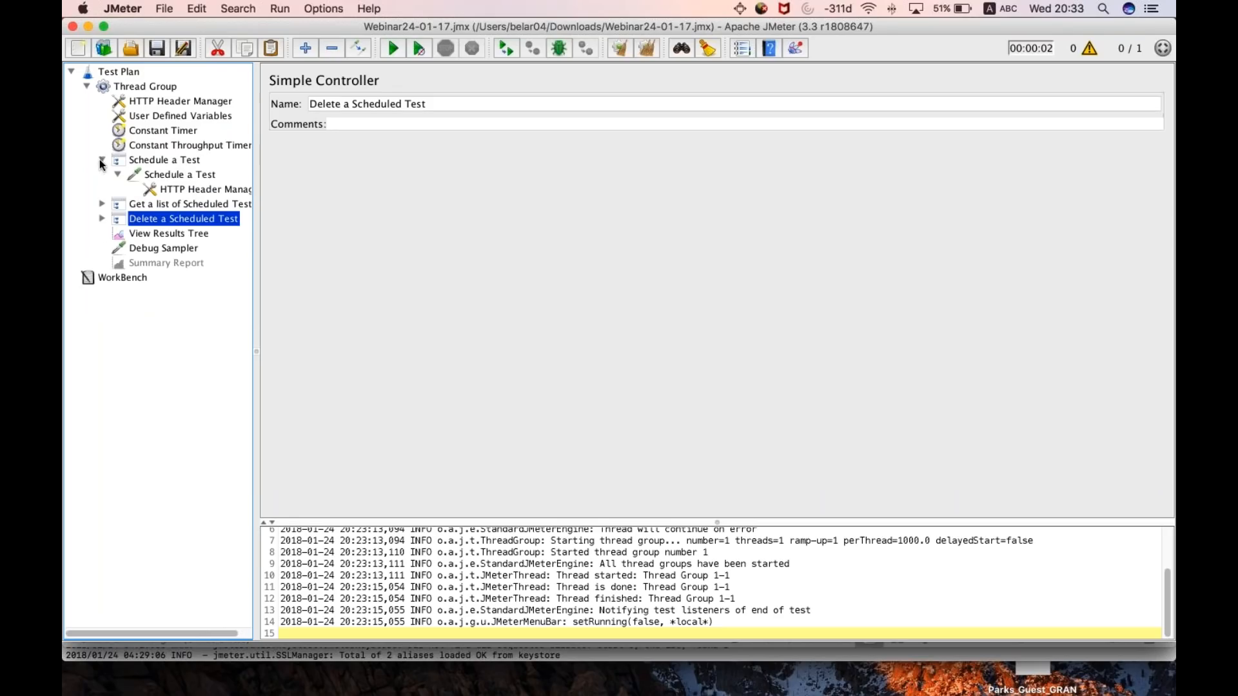
{"action": "left_click", "coordinate": [166, 175]}
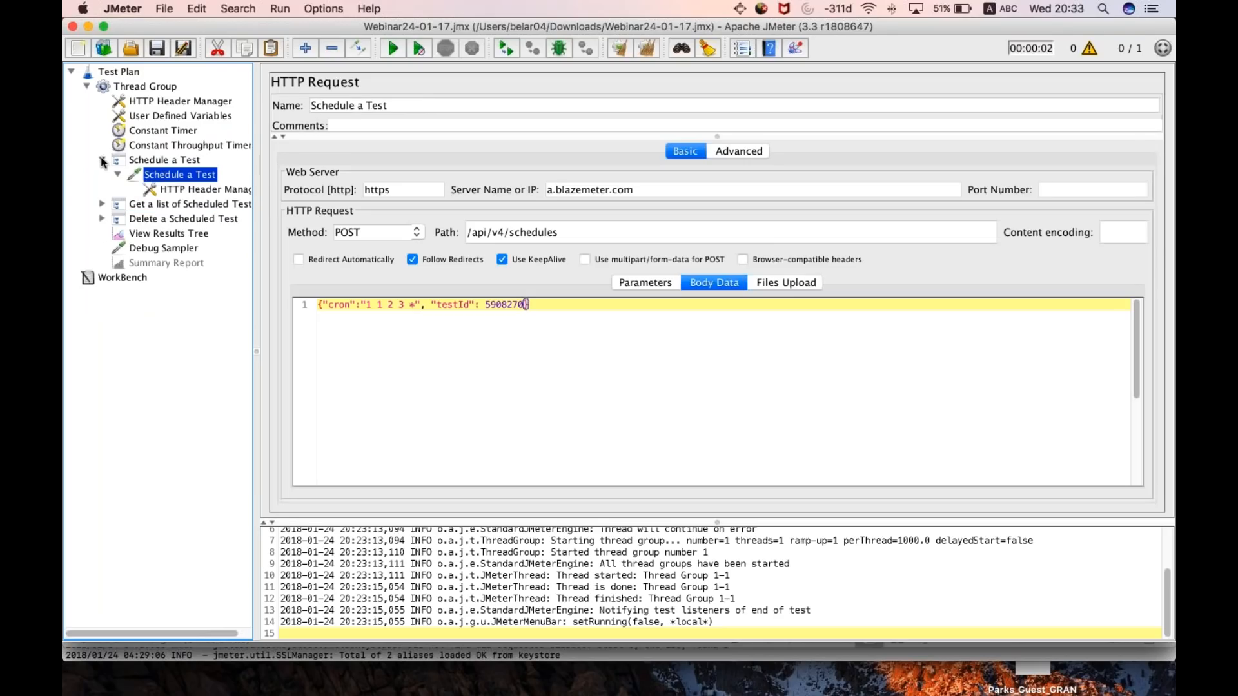
{"action": "left_click", "coordinate": [137, 161]}
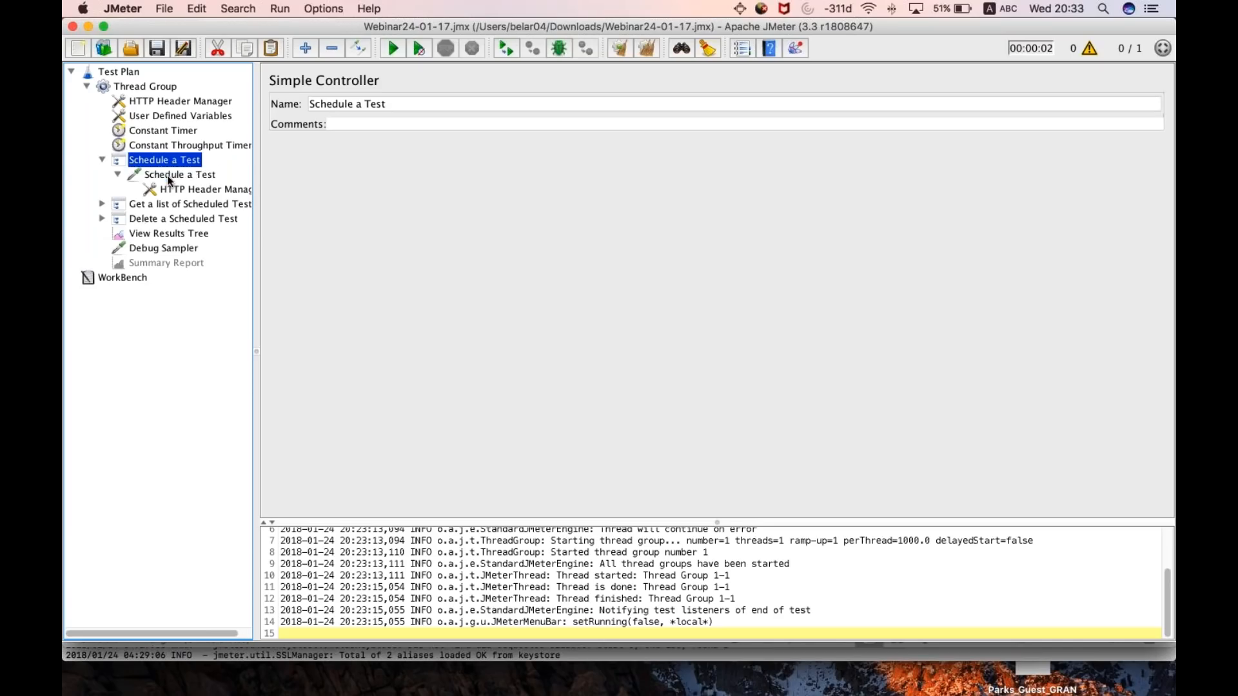
{"action": "left_click", "coordinate": [169, 179]}
{"action": "left_click", "coordinate": [122, 161]}
{"action": "left_click", "coordinate": [102, 160]}
- Review the paths and variables used by the Get Scheduled Tests and Delete a Scheduled Test requests
{"action": "left_click", "coordinate": [102, 175]}
{"action": "left_click", "coordinate": [174, 188]}
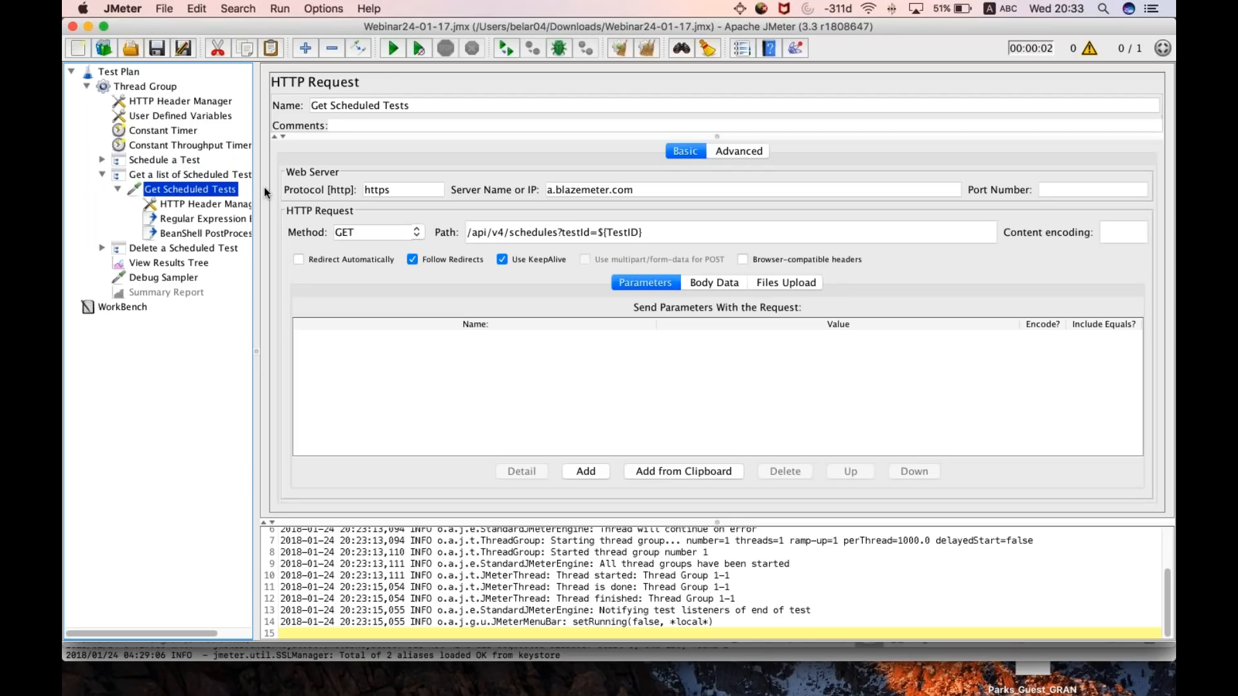
{"action": "left_click", "coordinate": [664, 235]}
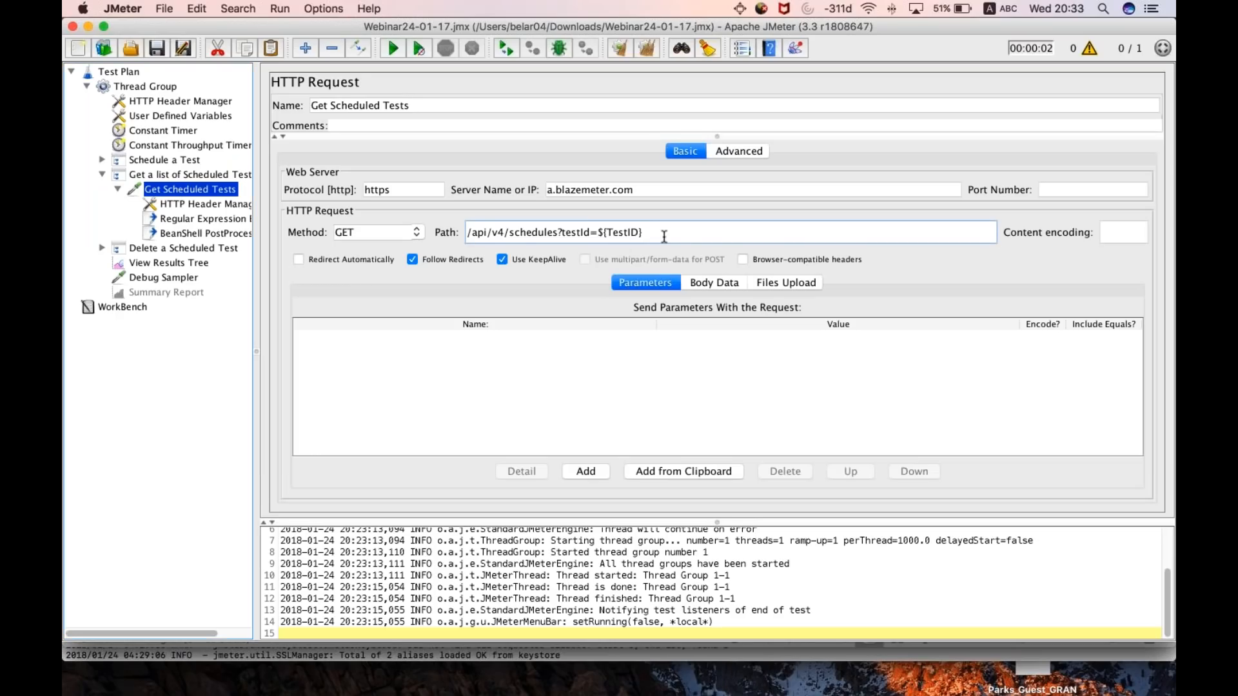
{"action": "left_click", "coordinate": [102, 176]}
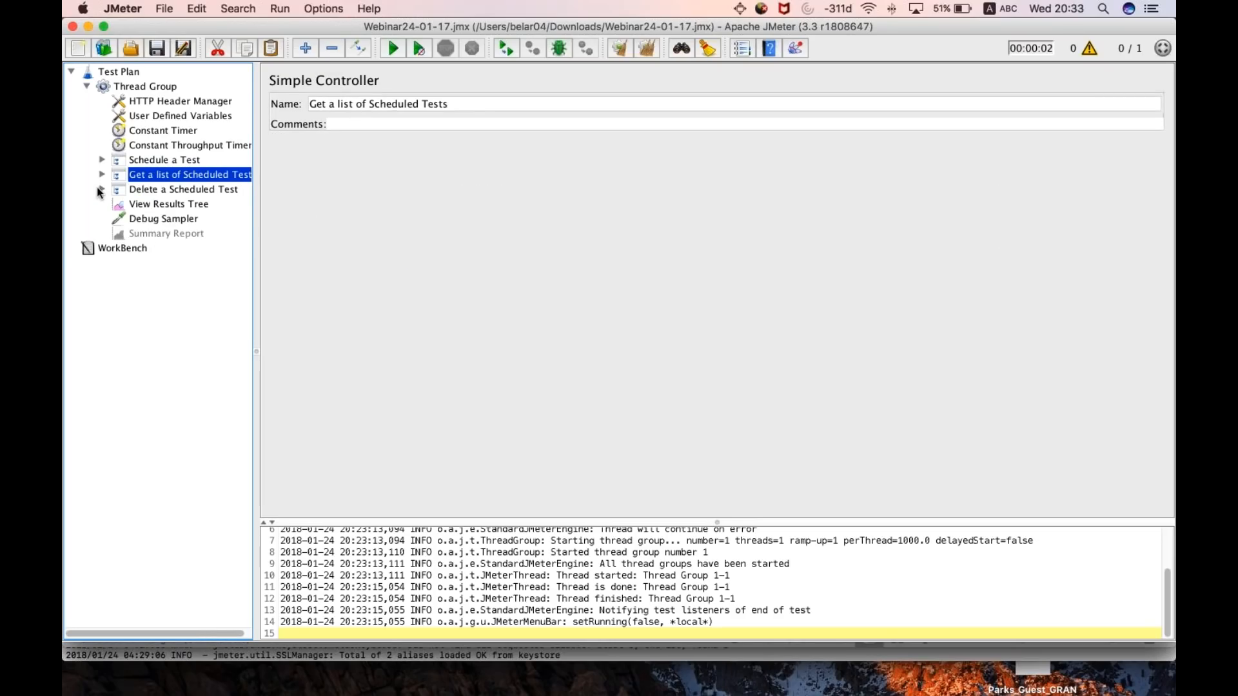
{"action": "left_click", "coordinate": [102, 188]}
{"action": "left_click", "coordinate": [184, 205]}
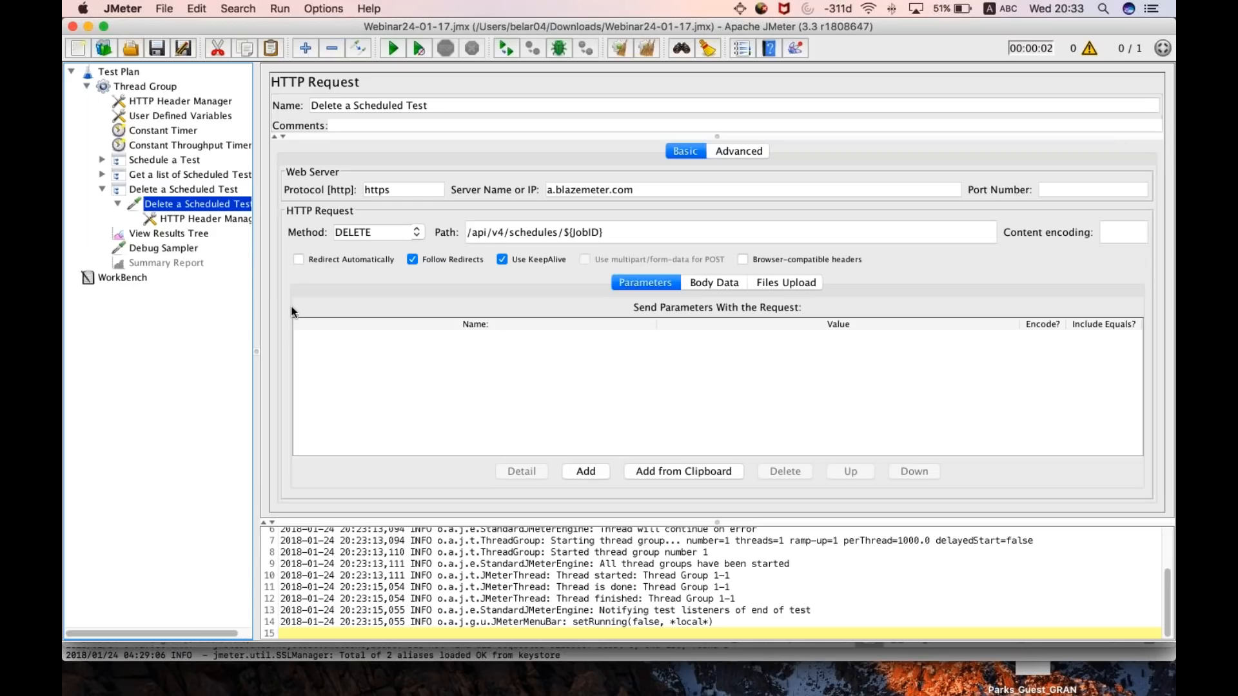
{"action": "left_click", "coordinate": [155, 179]}
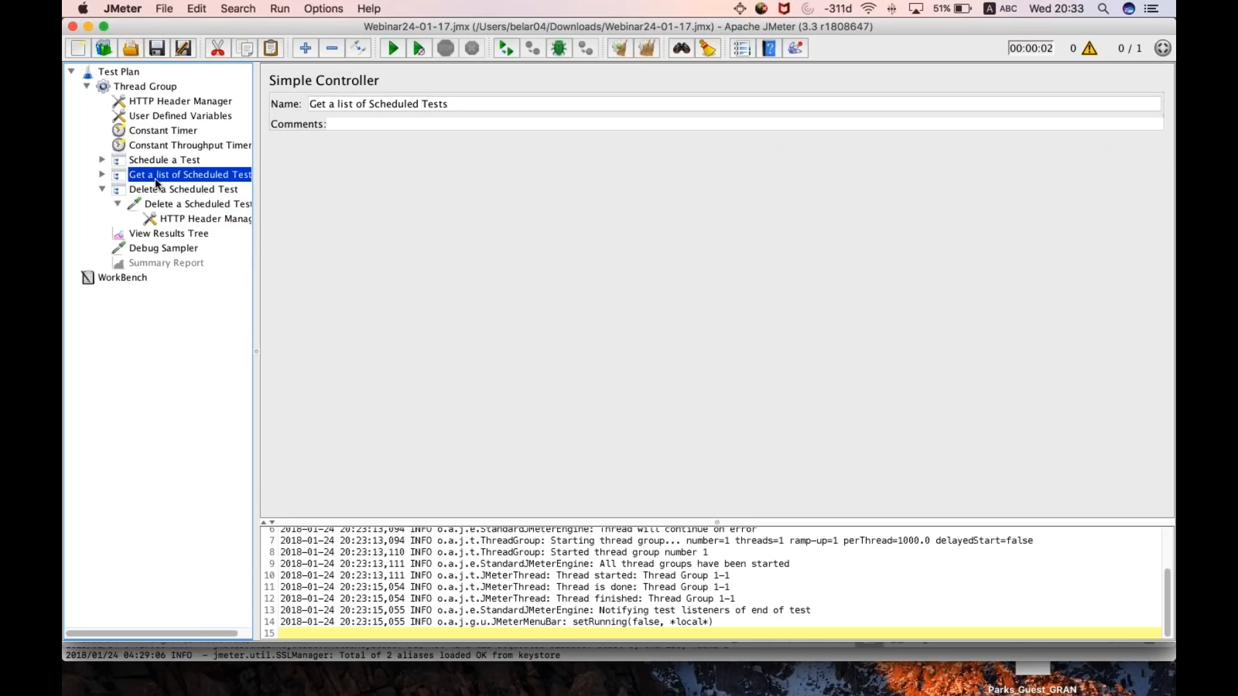
- Clear the previous results, run the test plan, and show the new run in View Results Tree
{"action": "left_click", "coordinate": [134, 249]}
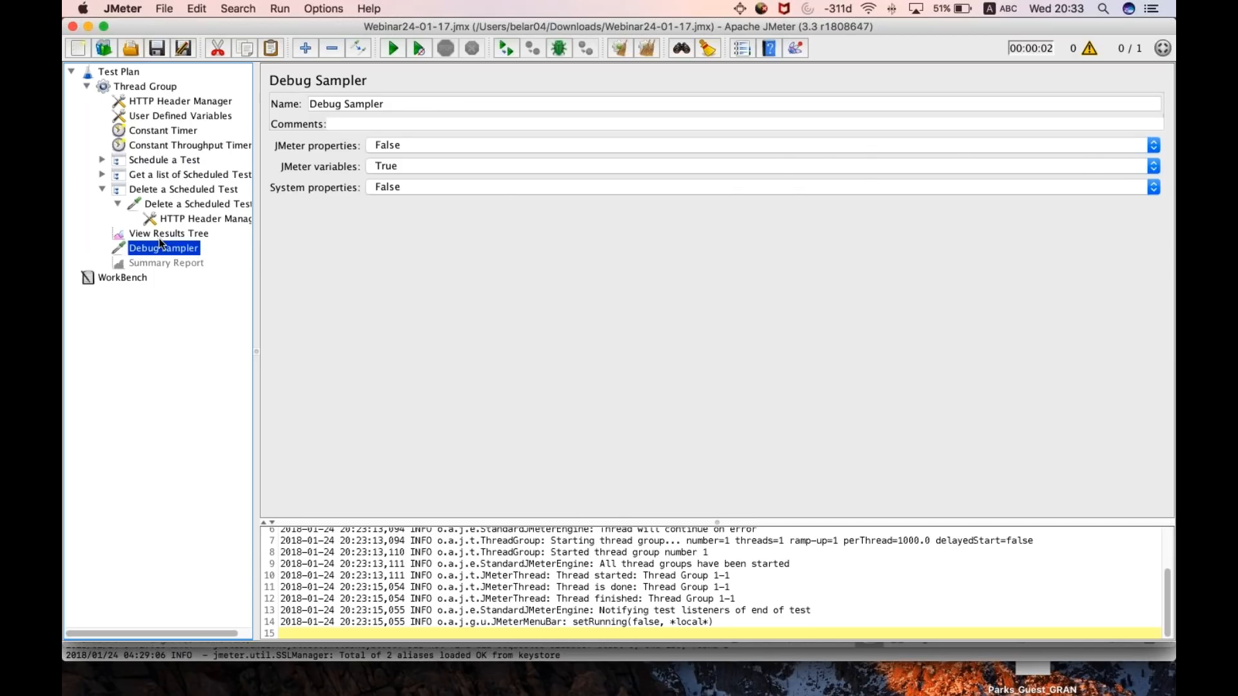
{"action": "left_click", "coordinate": [158, 234]}
{"action": "key", "text": "super+e"}
{"action": "left_click", "coordinate": [154, 87]}
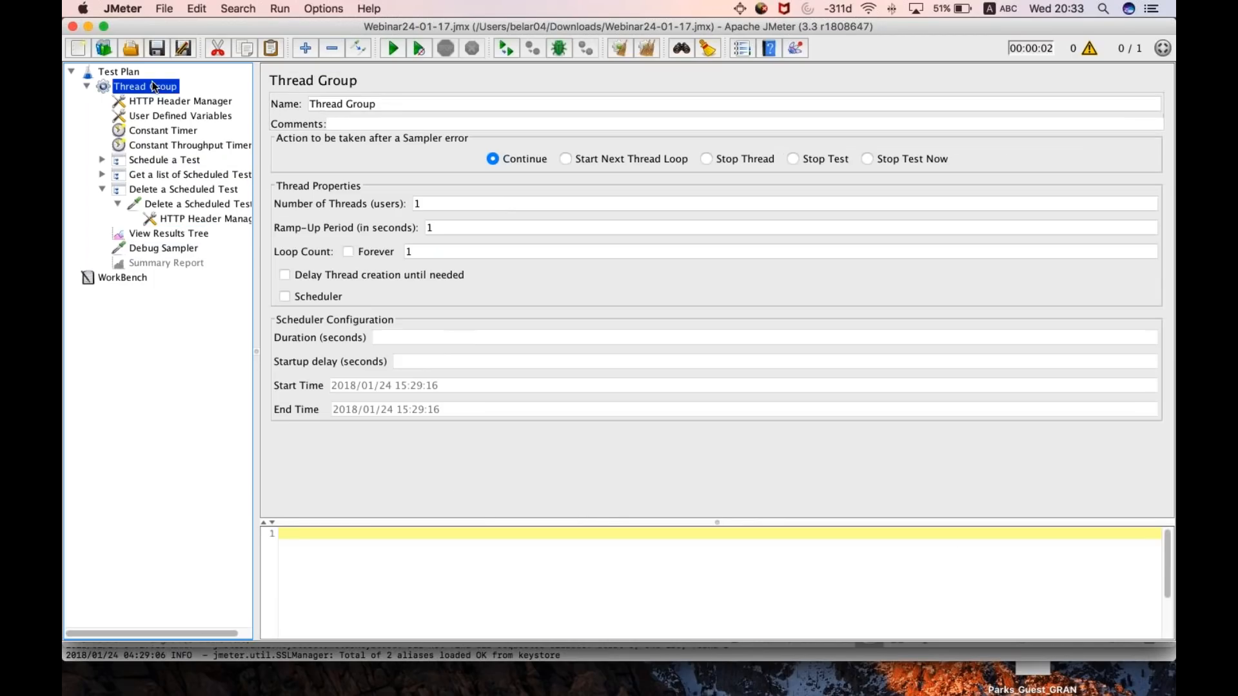
{"action": "left_click", "coordinate": [102, 189]}
{"action": "left_click", "coordinate": [153, 207]}
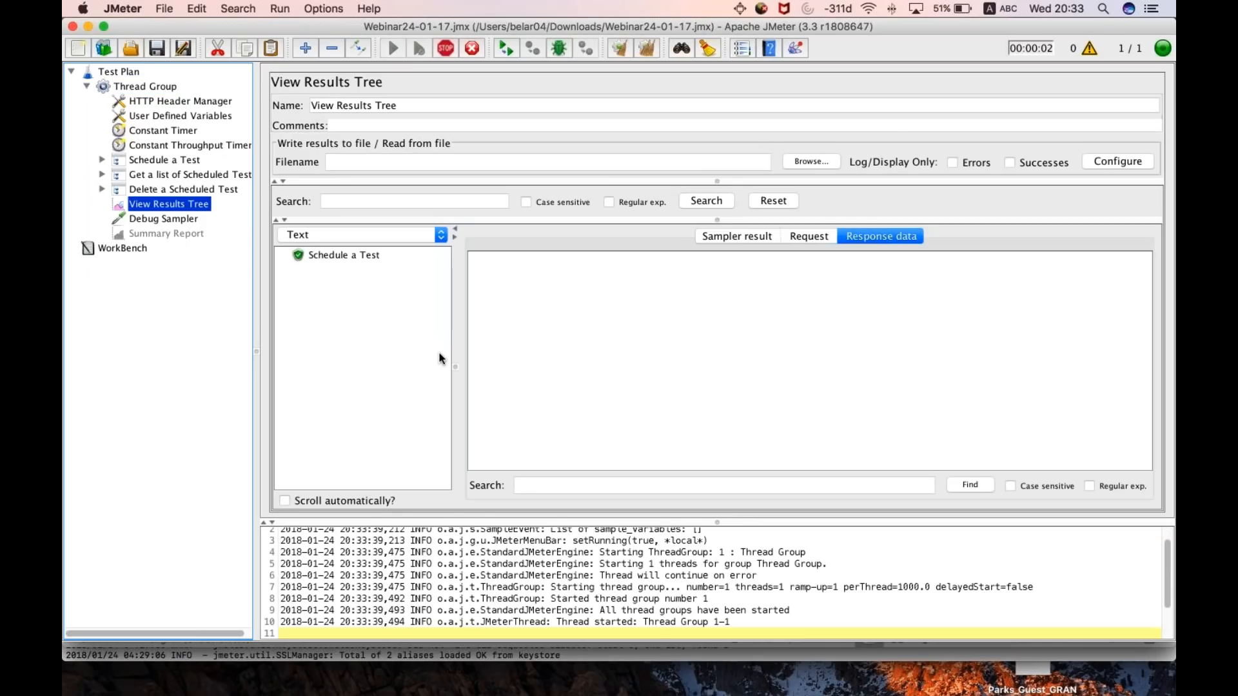
- Examine the Schedule a Test sample's request and the schedule id in its response data
{"action": "left_click", "coordinate": [332, 256]}
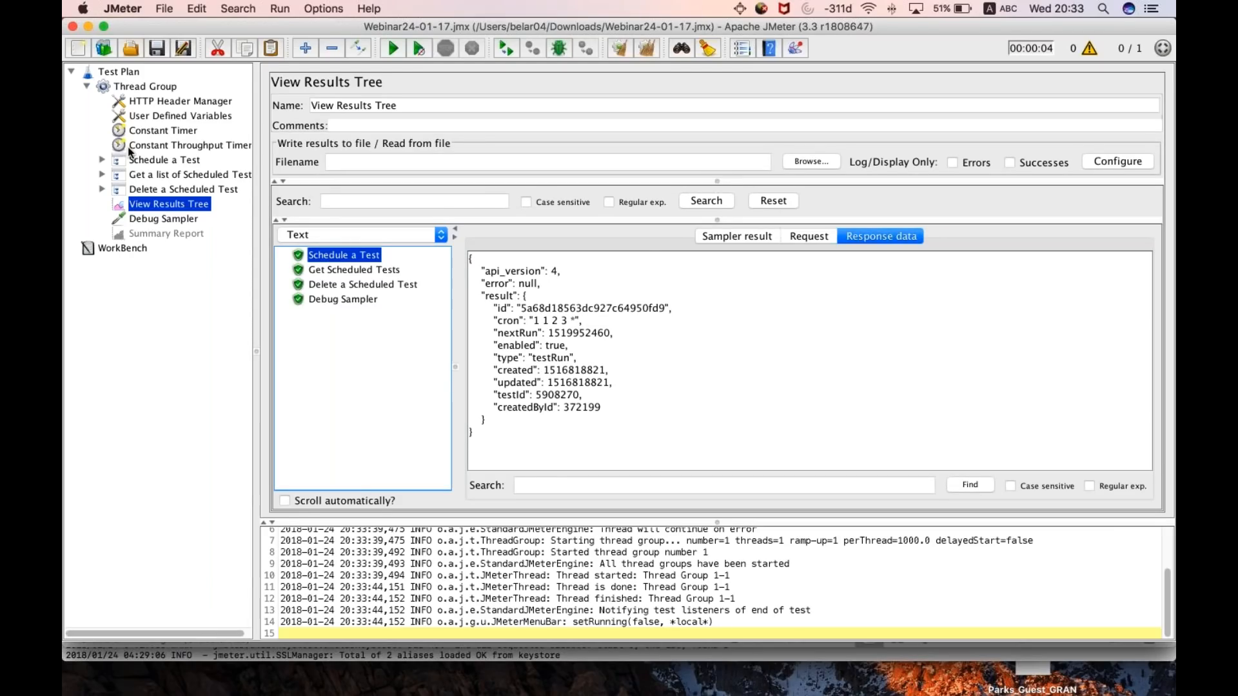
{"action": "left_click", "coordinate": [794, 236]}
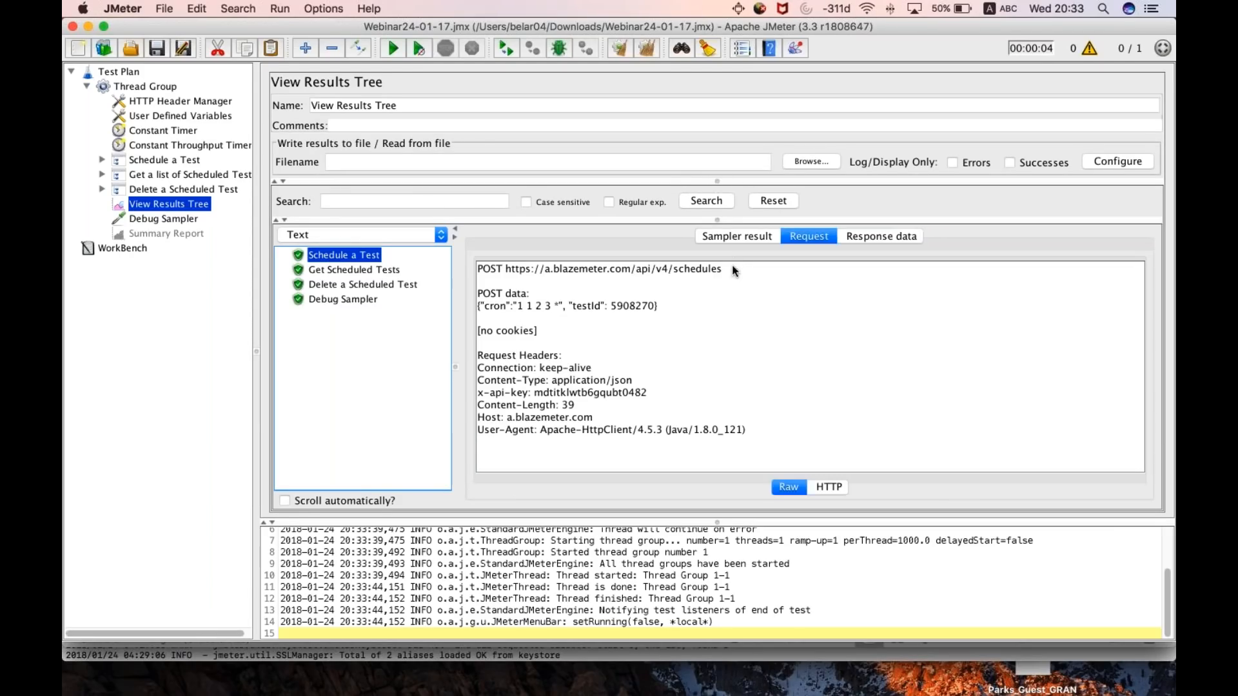
{"action": "left_click_drag", "start_coordinate": [724, 269], "coordinate": [525, 271]}
{"action": "left_click", "coordinate": [881, 237]}
{"action": "left_click_drag", "start_coordinate": [523, 308], "coordinate": [667, 308]}
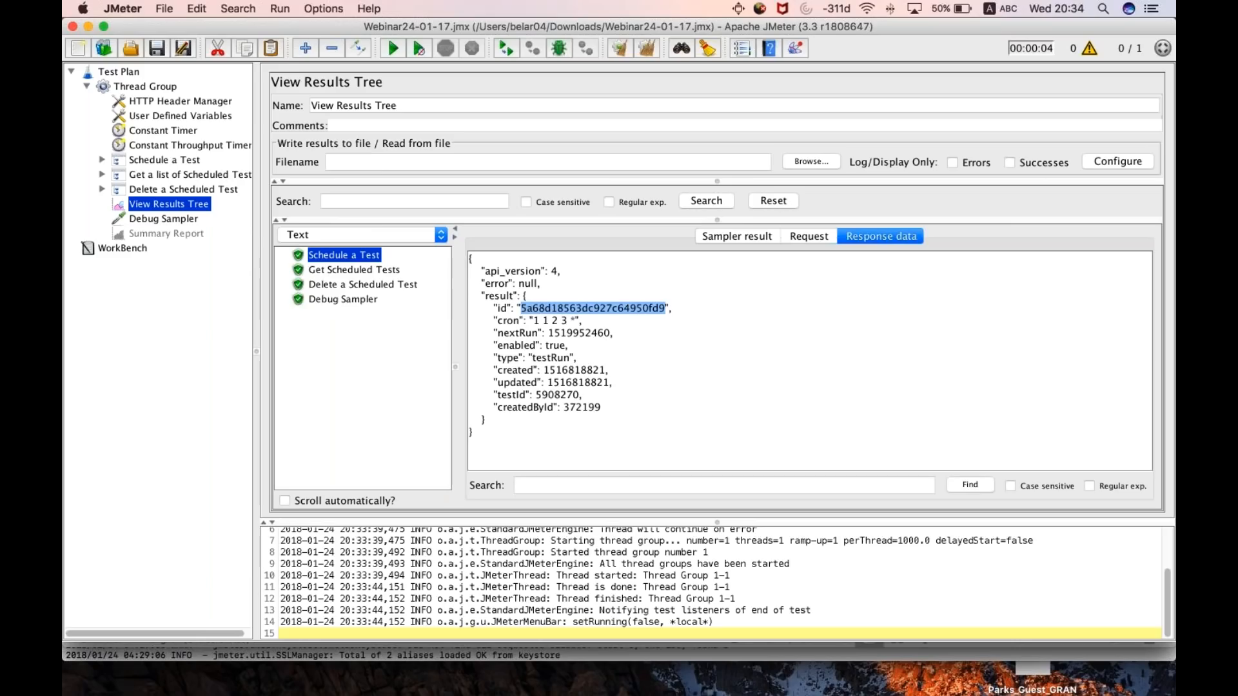
- Look through the scheduled test entries and their ids in the Get Scheduled Tests response data
{"action": "left_click", "coordinate": [324, 274]}
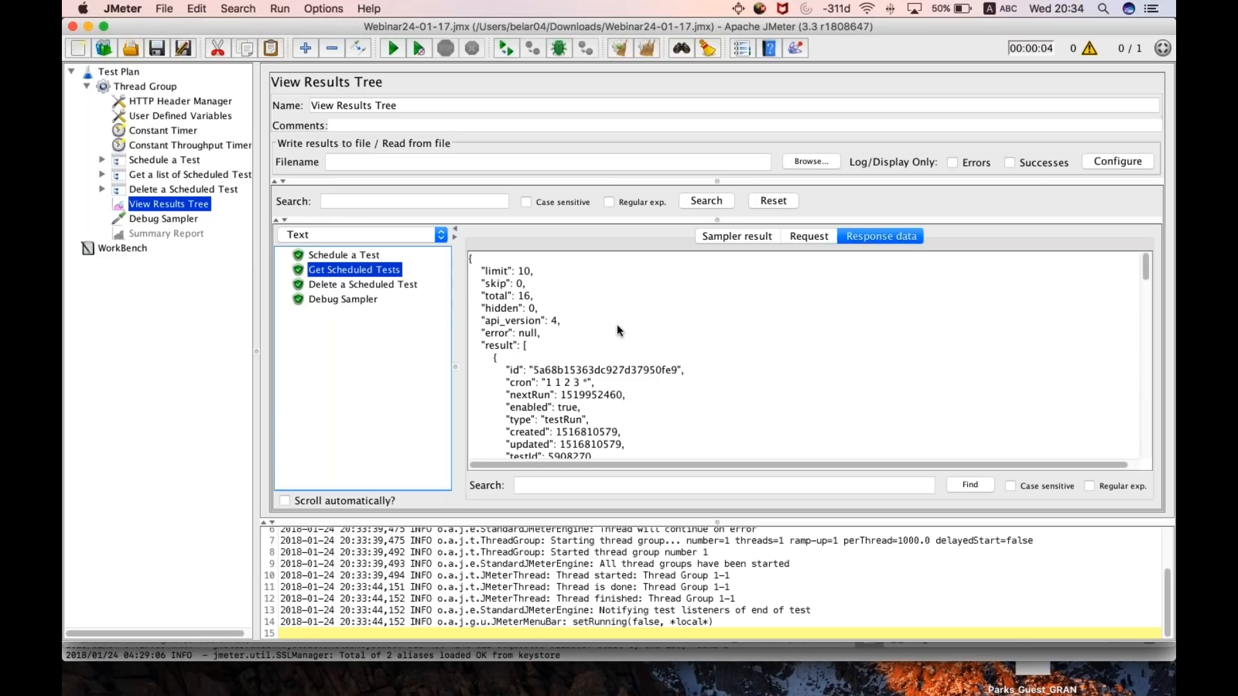
{"action": "scroll", "coordinate": [622, 385], "scroll_direction": "down", "scroll_amount": 3}
{"action": "scroll", "coordinate": [622, 385], "scroll_direction": "down", "scroll_amount": 15}
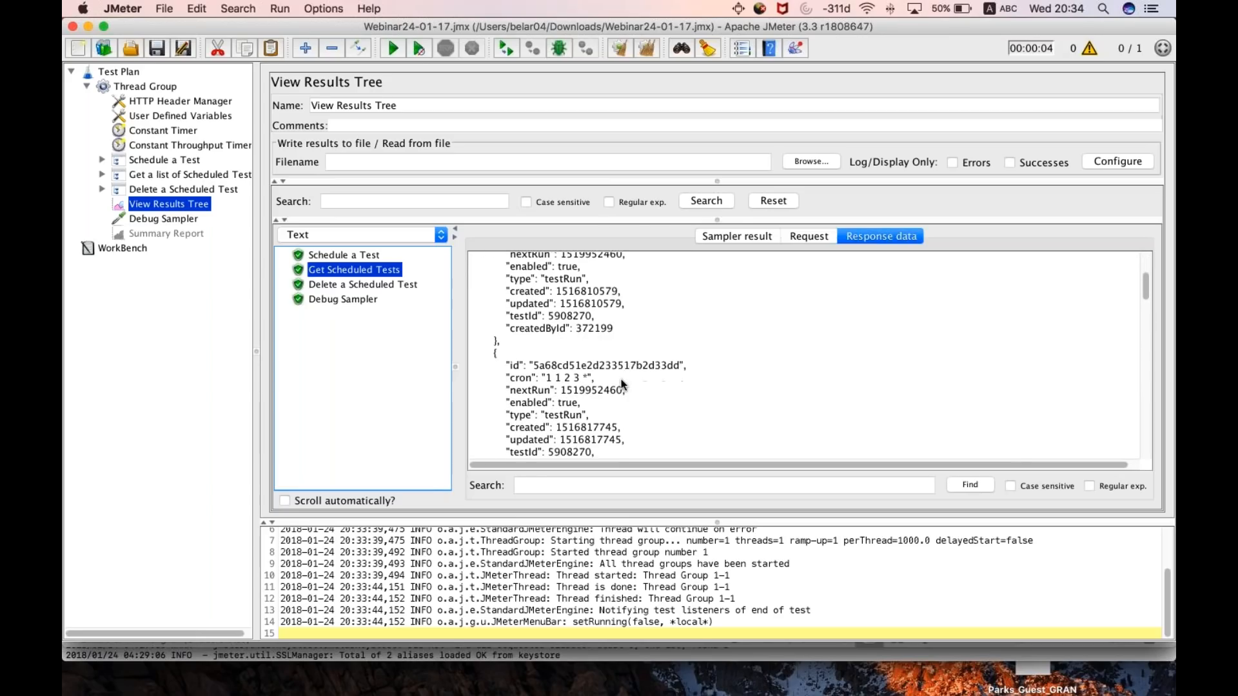
{"action": "scroll", "coordinate": [620, 380], "scroll_direction": "up", "scroll_amount": 20}
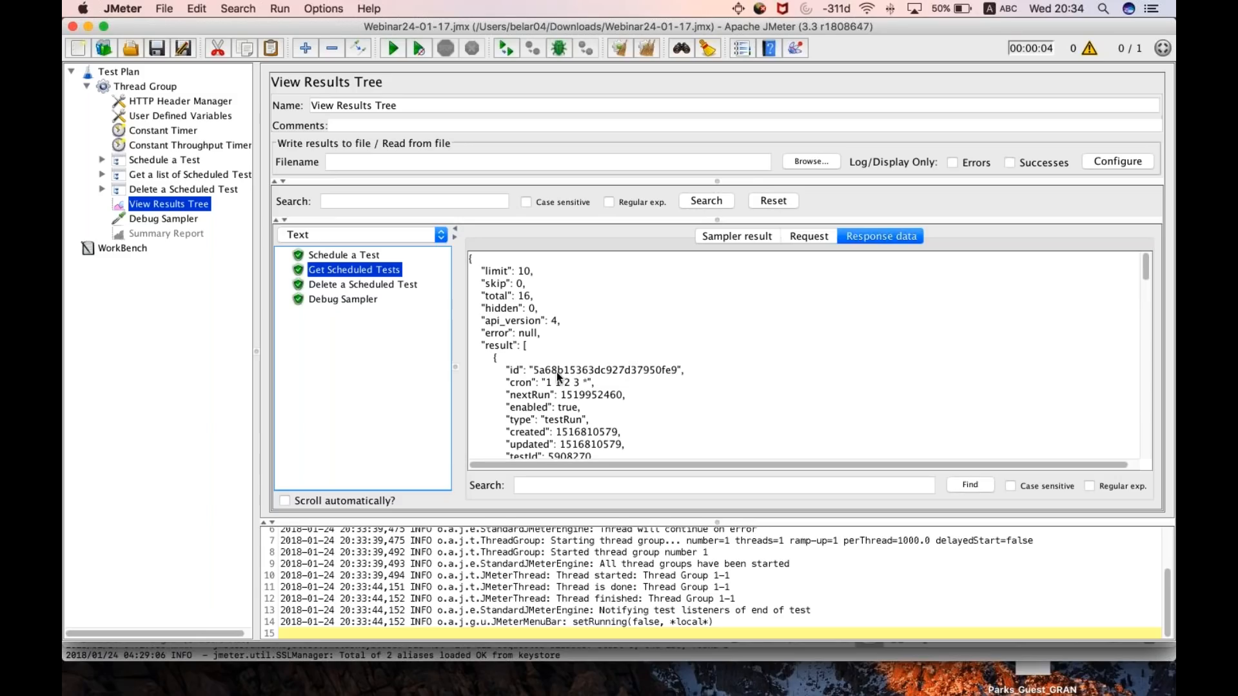
- Compare the first schedule id in the Get Scheduled Tests response with the URL in the Delete a Scheduled Test request
{"action": "left_click_drag", "start_coordinate": [607, 370], "coordinate": [651, 369]}
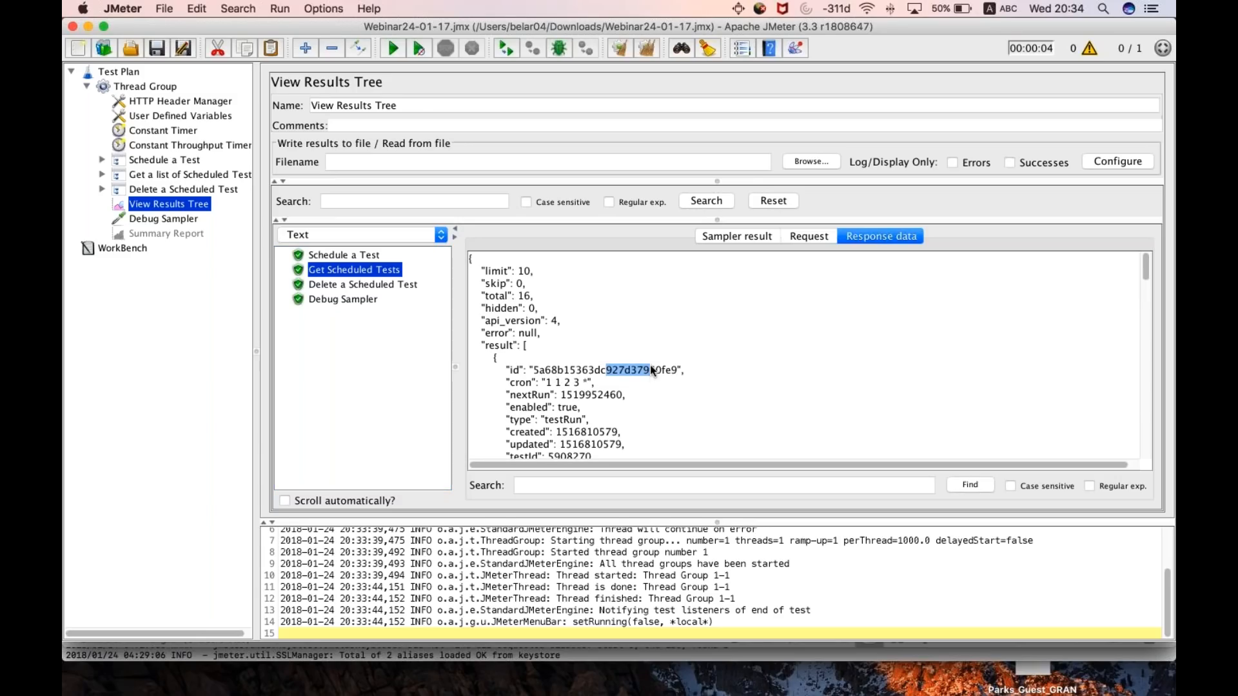
{"action": "left_click", "coordinate": [154, 188]}
{"action": "left_click", "coordinate": [162, 204]}
{"action": "left_click", "coordinate": [320, 285]}
{"action": "left_click", "coordinate": [819, 241]}
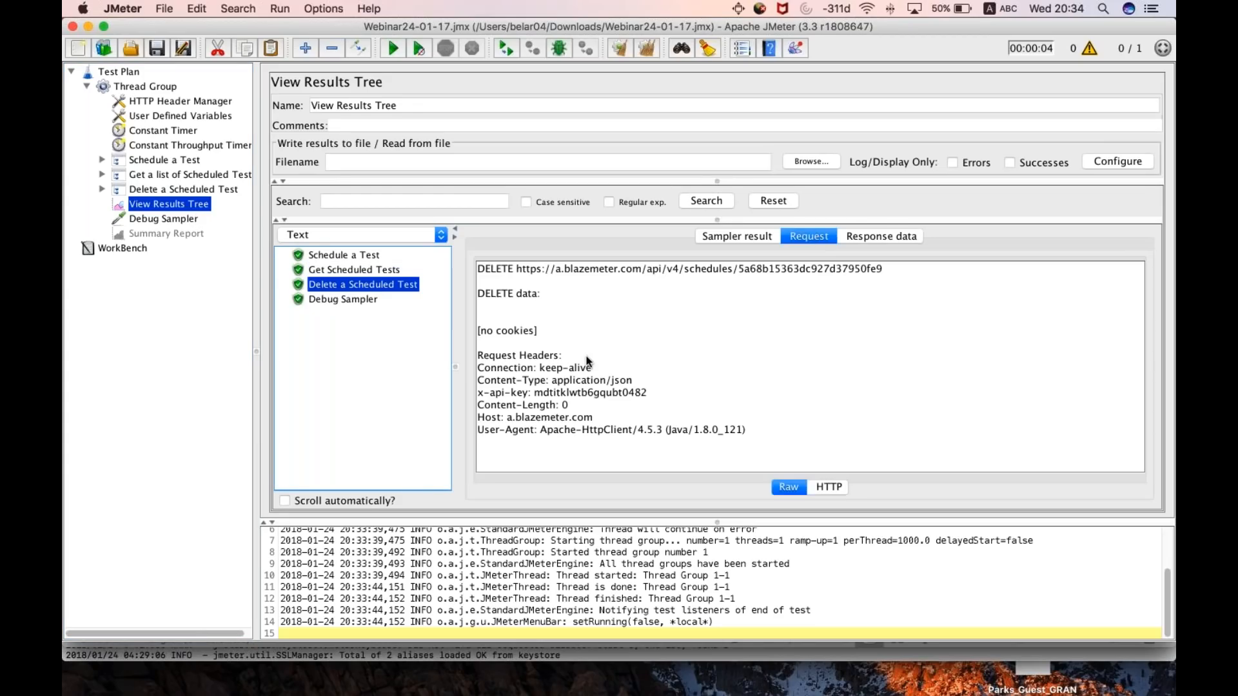
{"action": "left_click_drag", "start_coordinate": [478, 269], "coordinate": [535, 268]}
{"action": "left_click", "coordinate": [535, 266]}
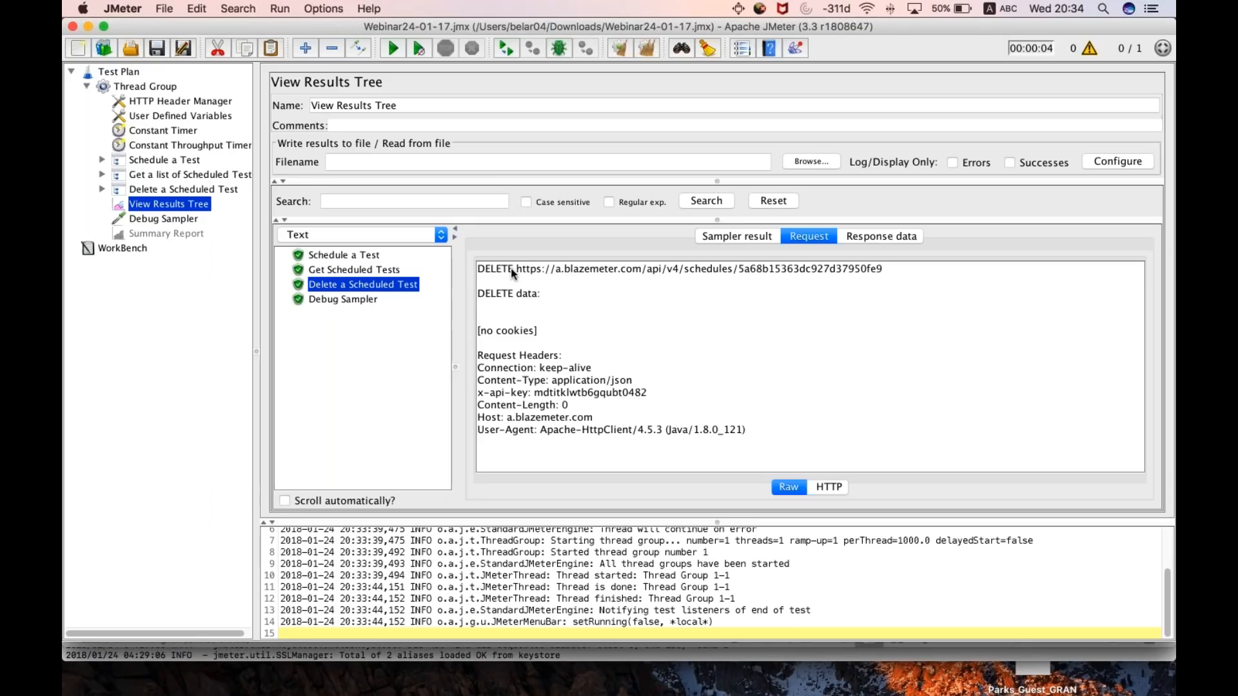
{"action": "left_click_drag", "start_coordinate": [517, 269], "coordinate": [905, 277]}
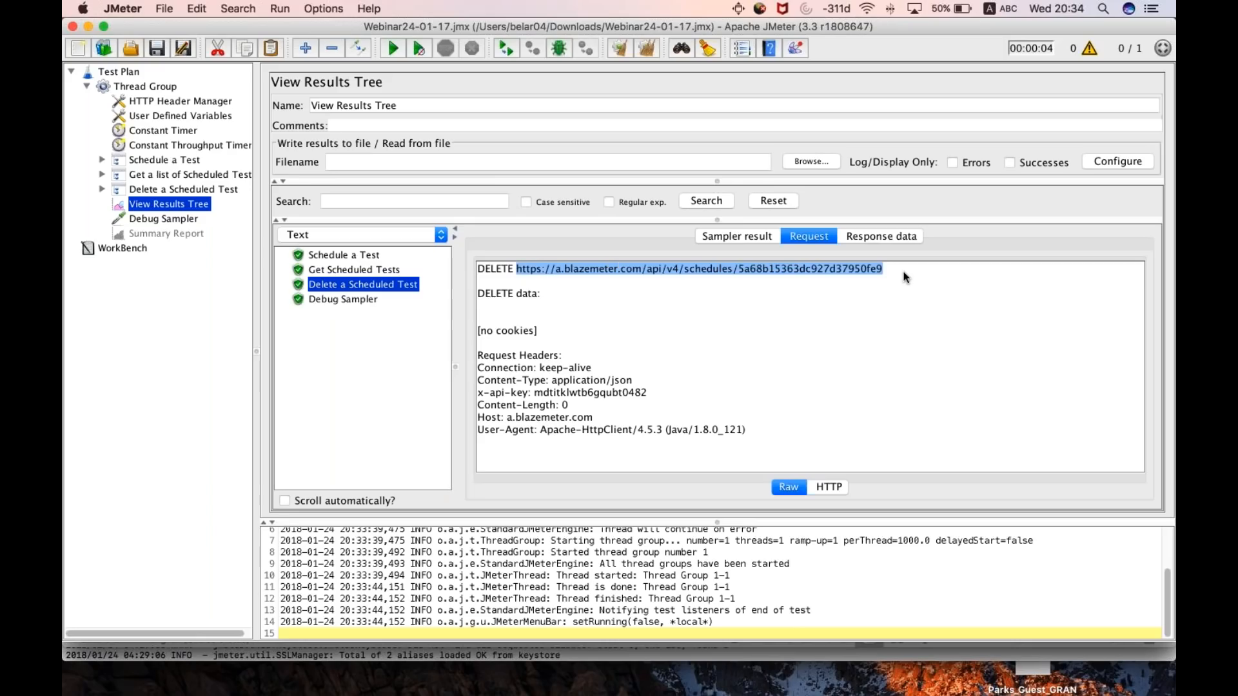
{"action": "left_click", "coordinate": [905, 277]}
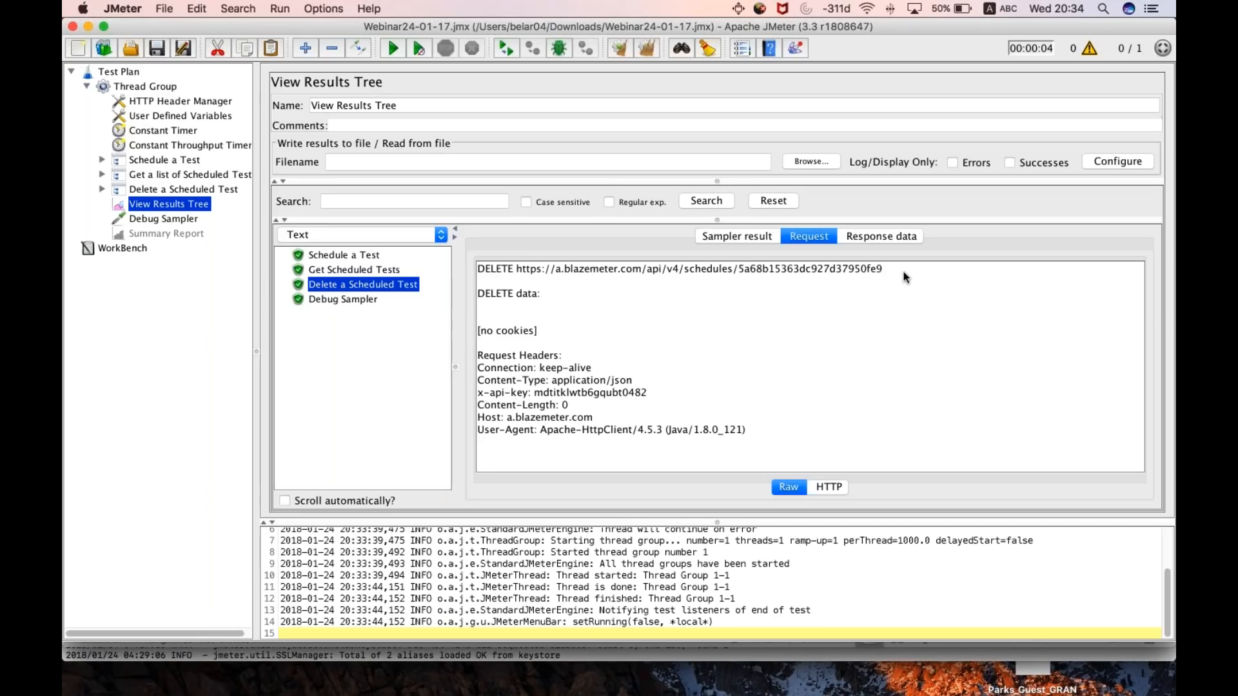
- Check the response code and headers in the Delete a Scheduled Test sampler result, and view the Debug Sampler result
{"action": "left_click", "coordinate": [737, 236]}
{"action": "scroll", "coordinate": [565, 386], "scroll_direction": "down", "scroll_amount": 3}
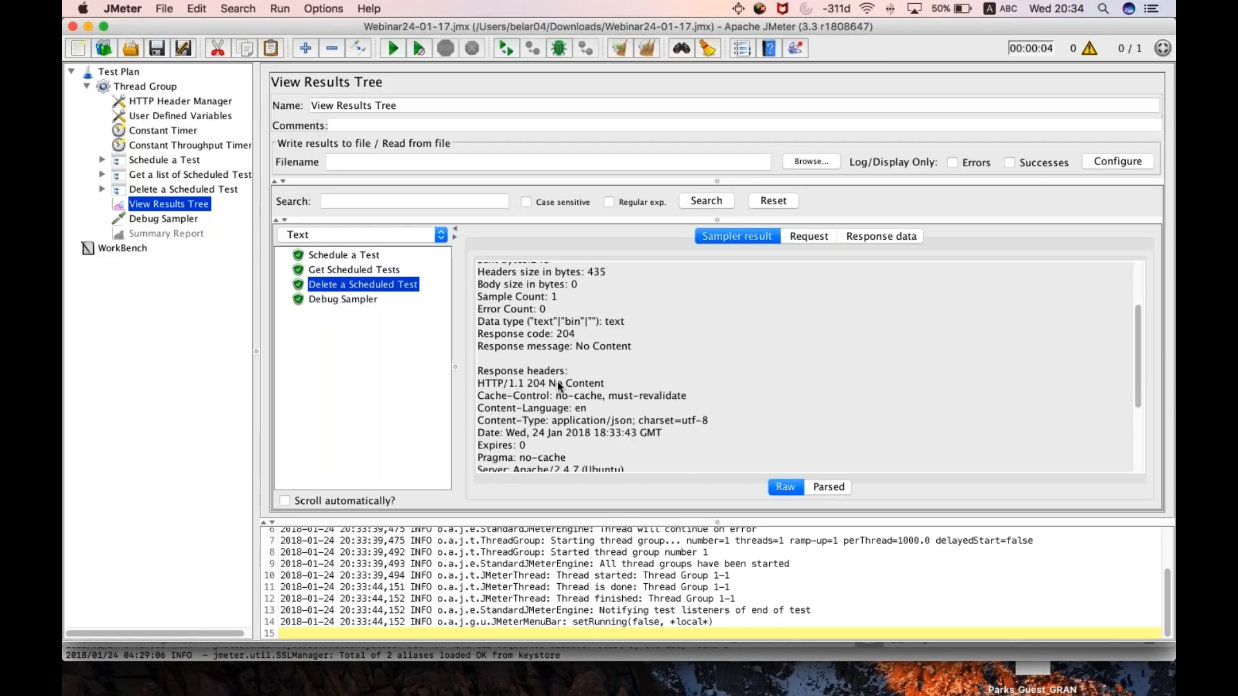
{"action": "key", "text": "Down"}
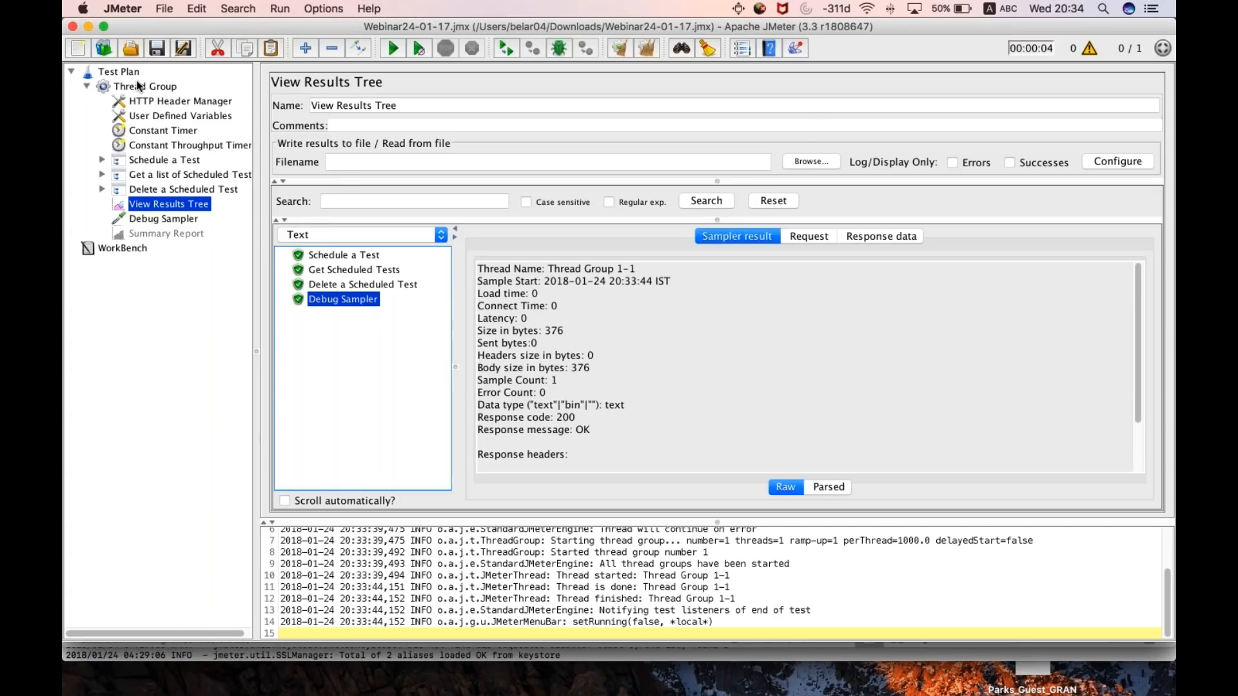
{"action": "right_click", "coordinate": [137, 84]}
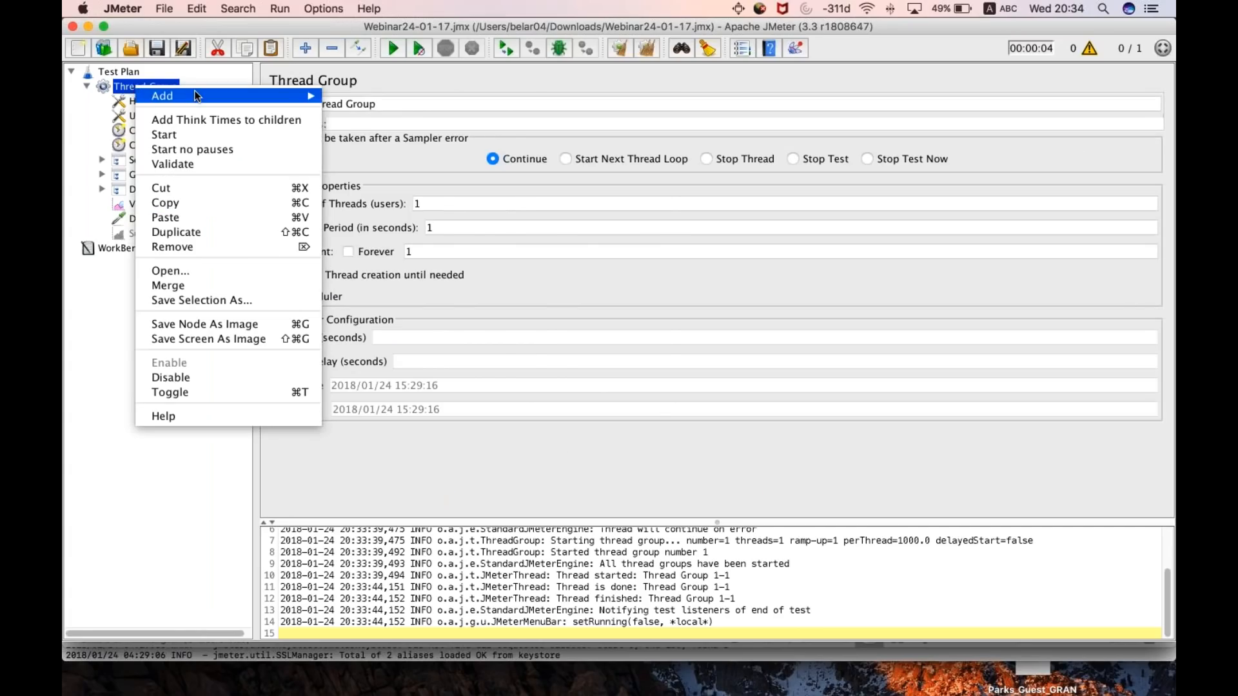
{"action": "mouse_move", "coordinate": [197, 97]}
{"action": "mouse_move", "coordinate": [387, 96]}
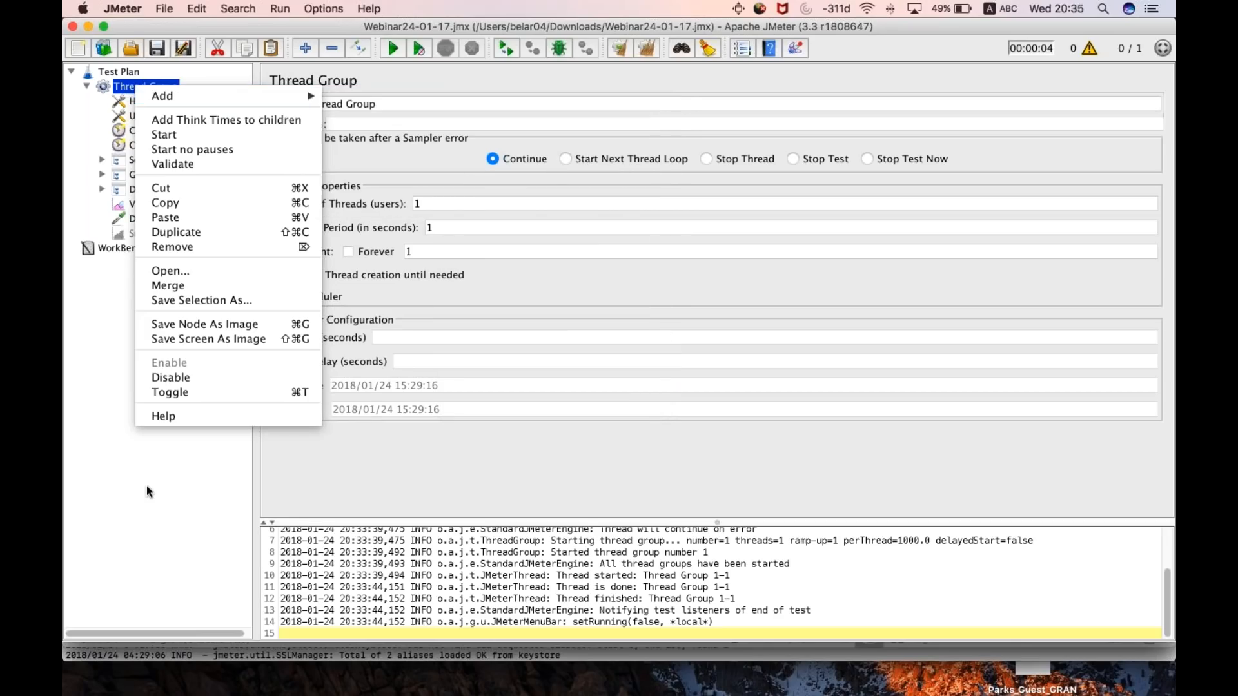
{"action": "left_click", "coordinate": [146, 486]}
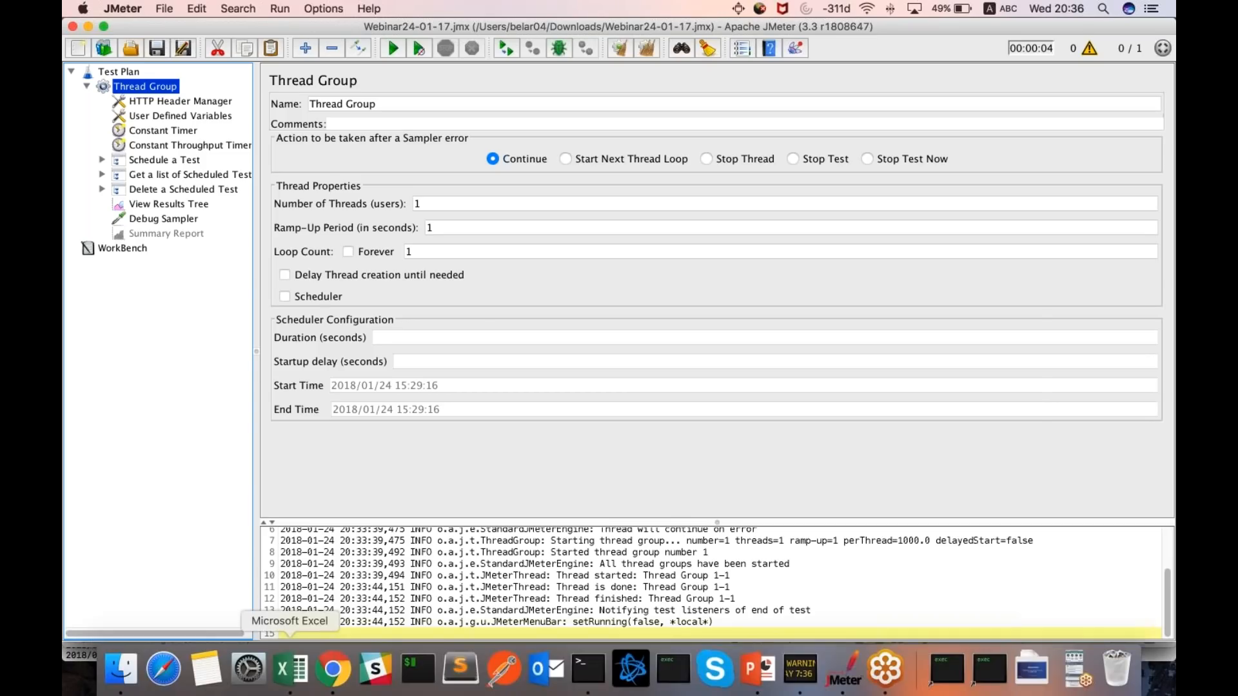
- Switch to the BlazeMeter report in Chrome and duplicate its tab, keeping the original tab in front
{"action": "key", "text": "super+Tab"}
{"action": "key", "text": "super+Tab"}
{"action": "key", "text": "super+Tab"}
{"action": "key", "text": "super+Tab"}
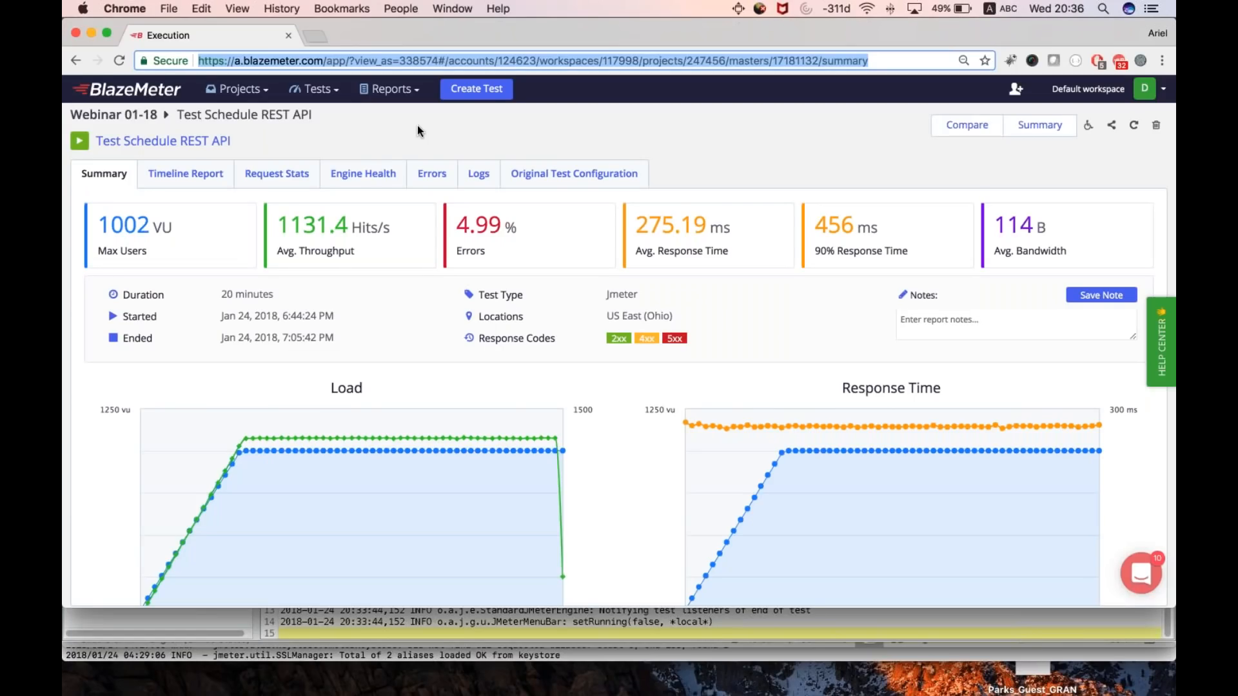
{"action": "right_click", "coordinate": [236, 29]}
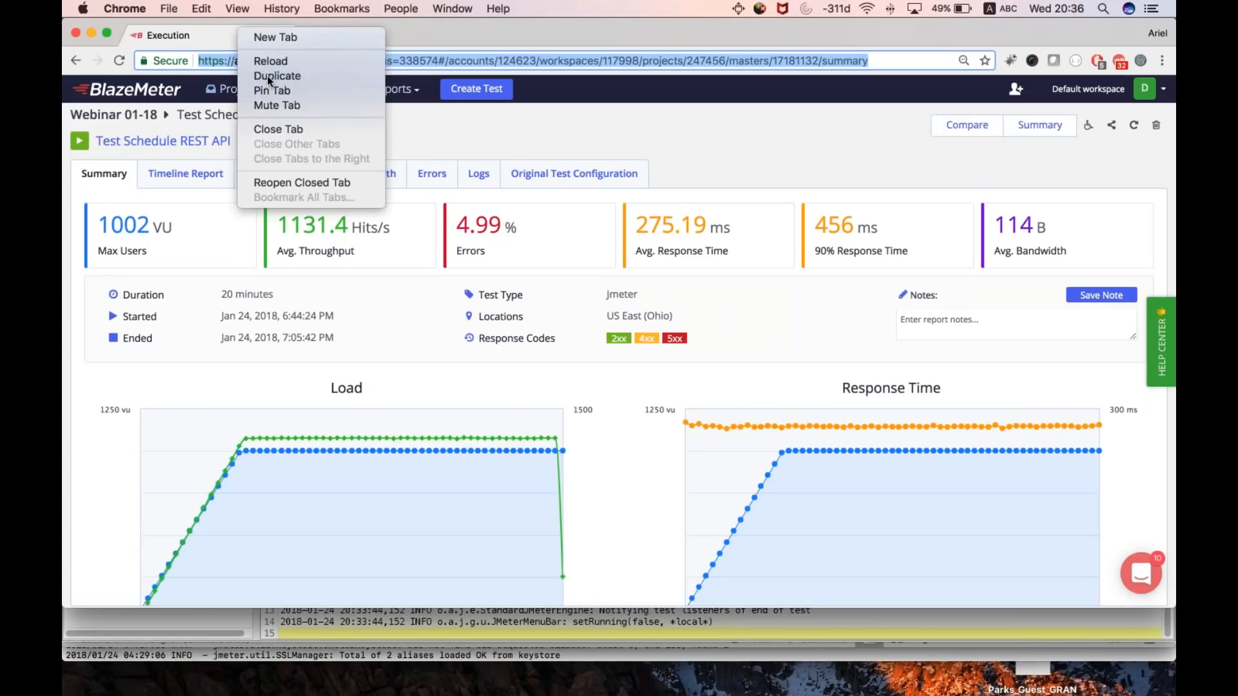
{"action": "left_click", "coordinate": [267, 76]}
{"action": "left_click", "coordinate": [239, 40]}
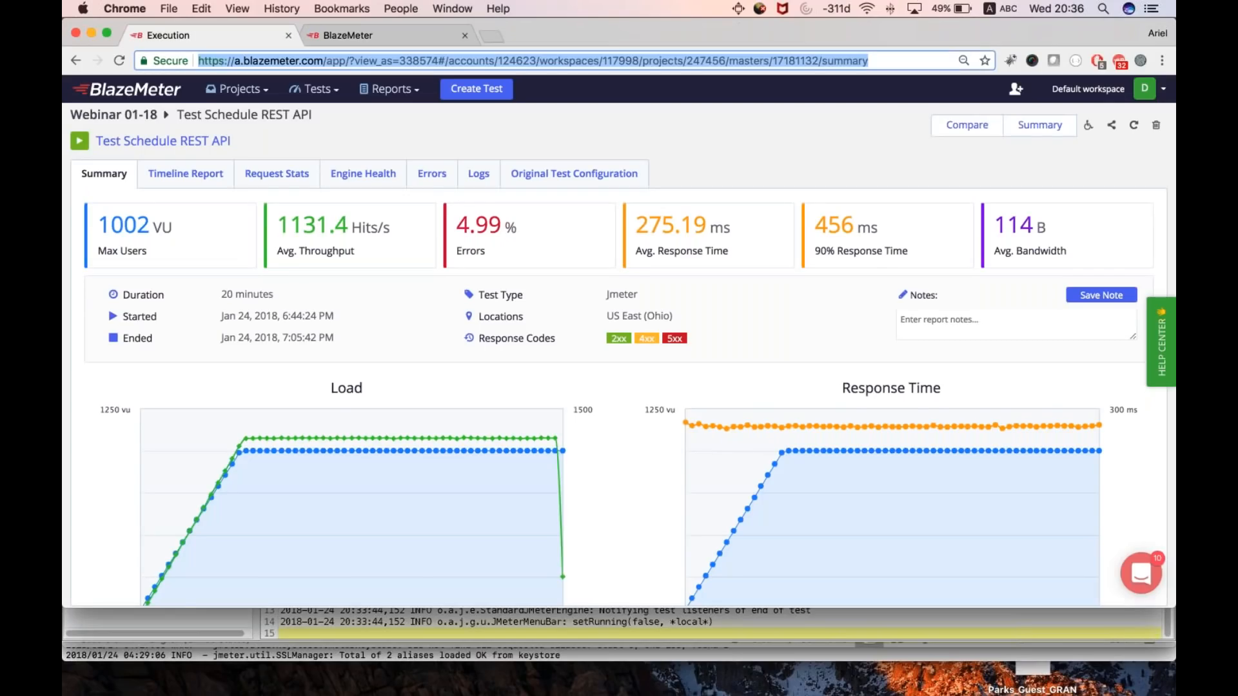
- Go to the BlazeMeter workspace dashboard and open the Webinar 01-18 project
{"action": "left_click", "coordinate": [133, 95]}
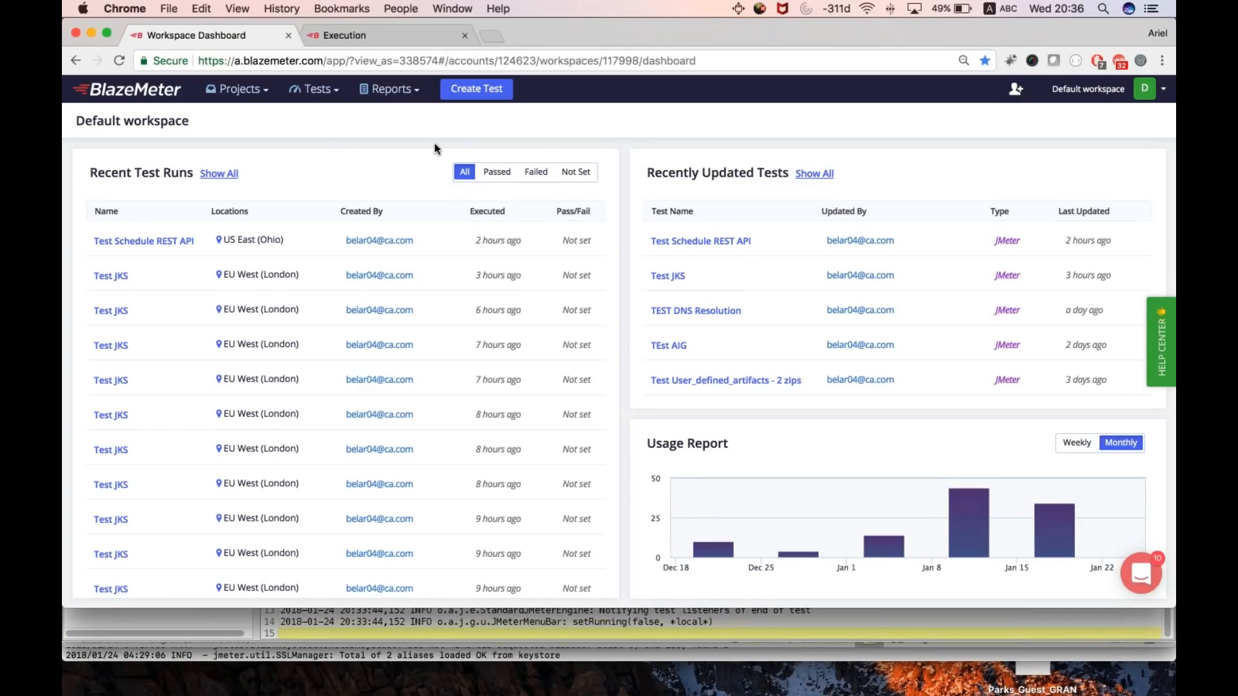
{"action": "left_click", "coordinate": [236, 92]}
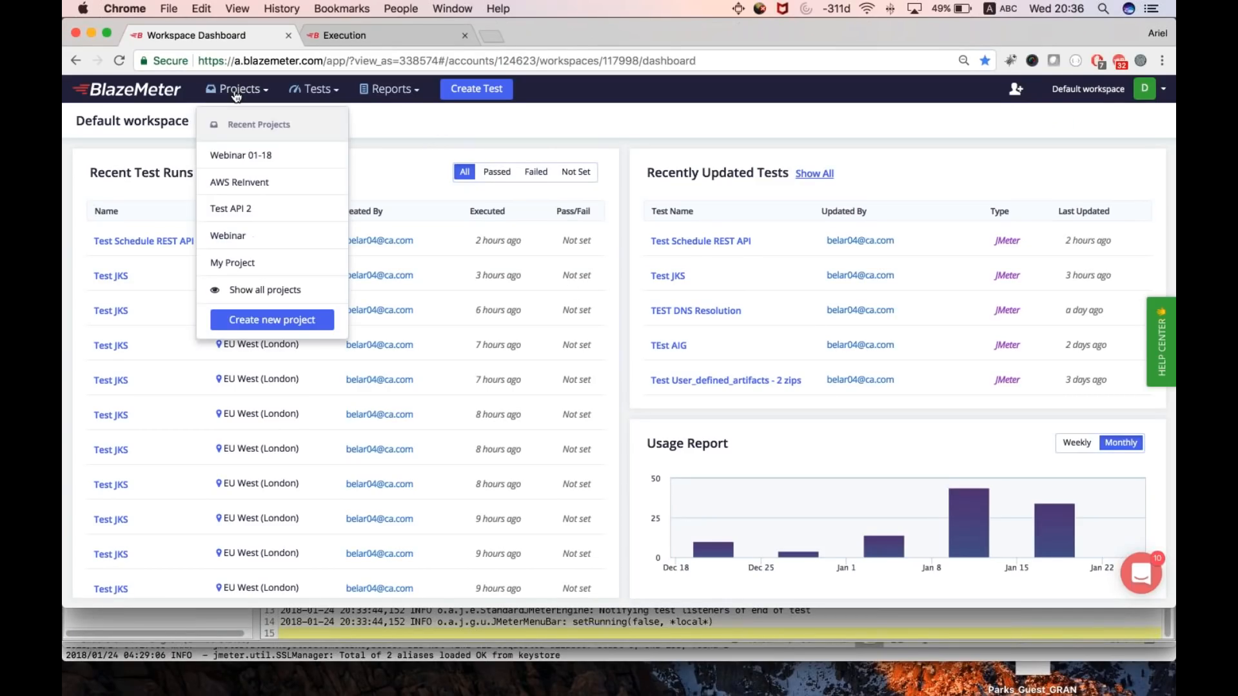
{"action": "left_click", "coordinate": [242, 155]}
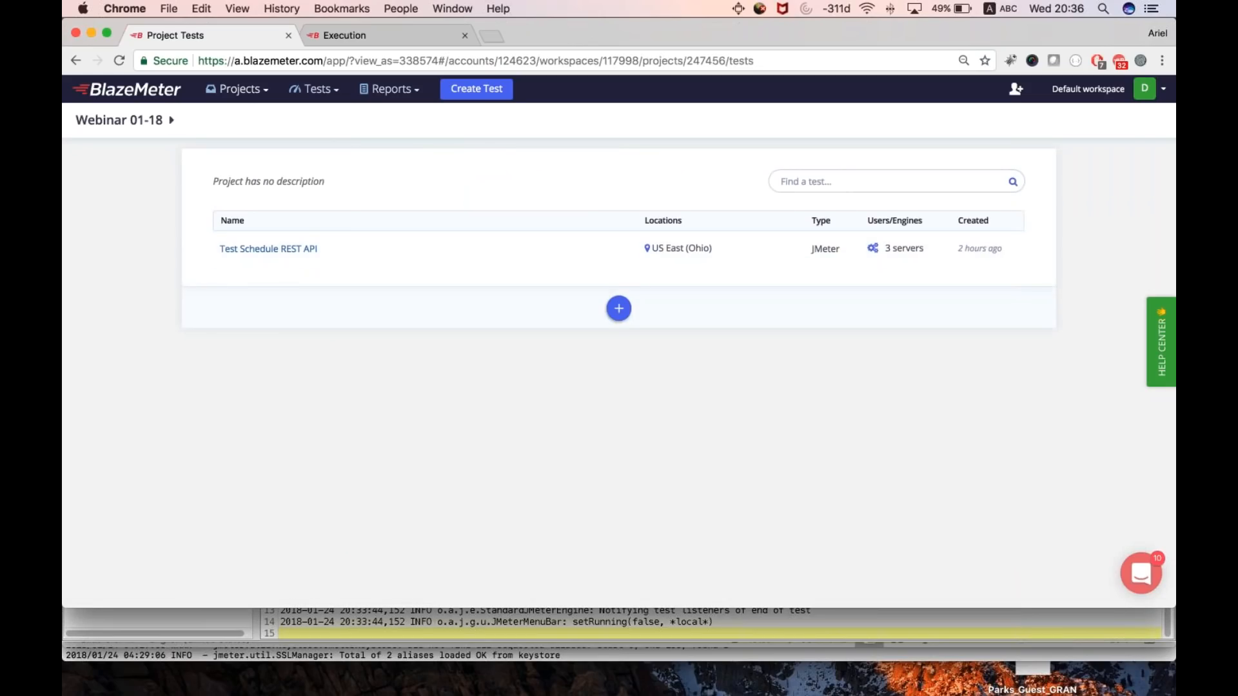
{"action": "left_click", "coordinate": [237, 90]}
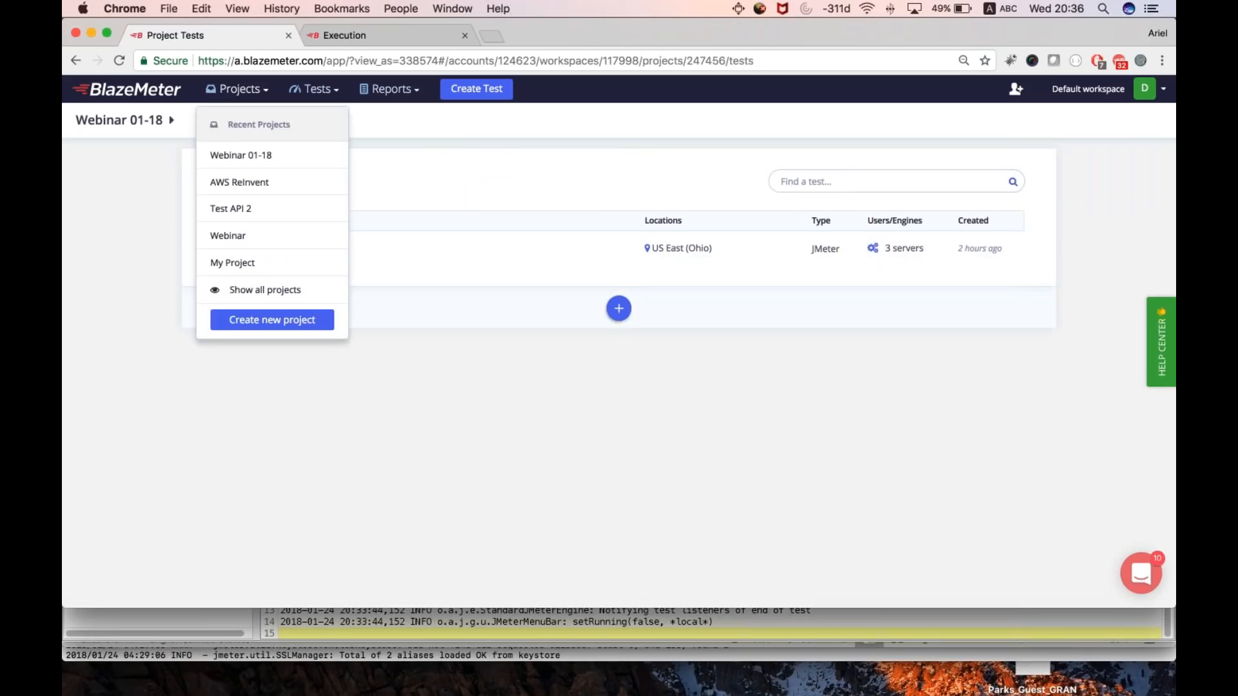
{"action": "left_click", "coordinate": [249, 102]}
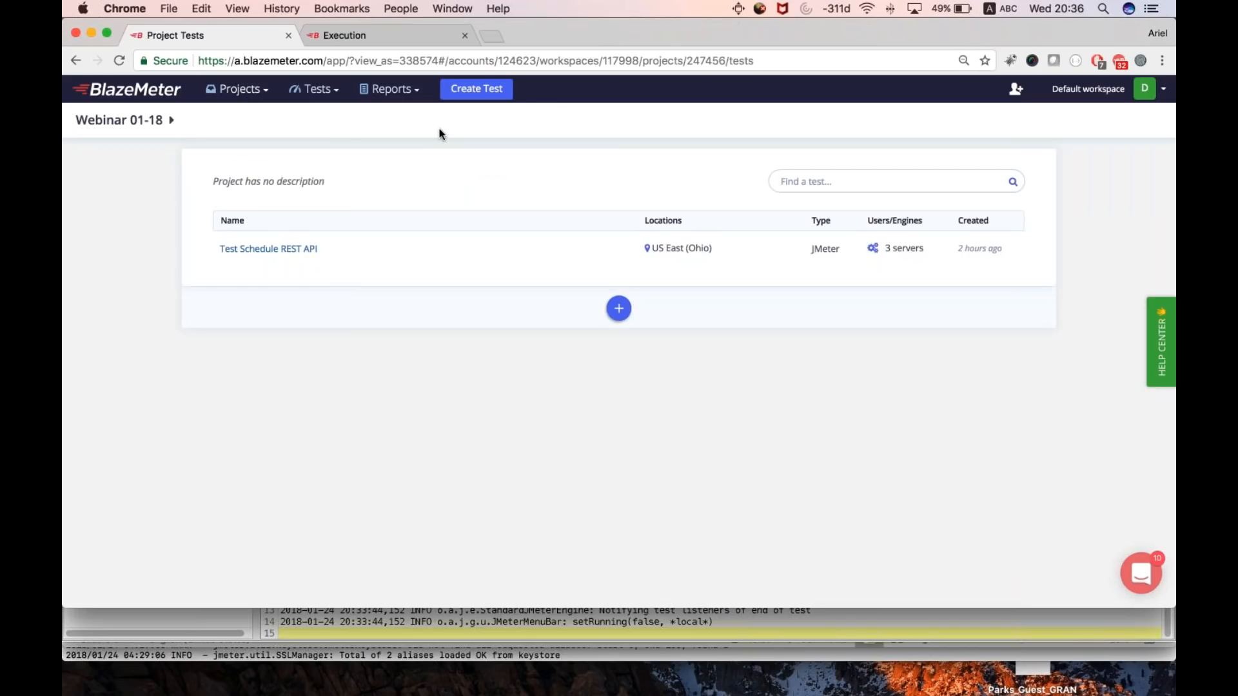
- Start a new JMeter test in the Webinar 01-18 project and look through the locations available for originating load
{"action": "left_click", "coordinate": [483, 90]}
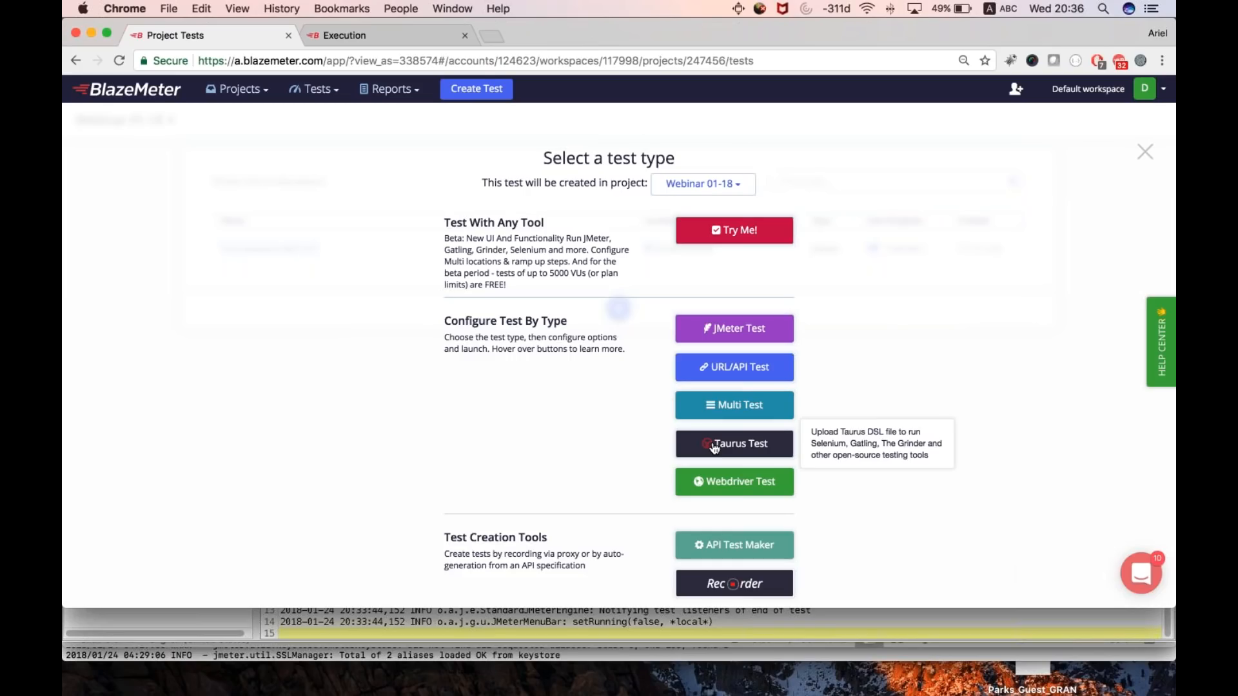
{"action": "left_click", "coordinate": [735, 328]}
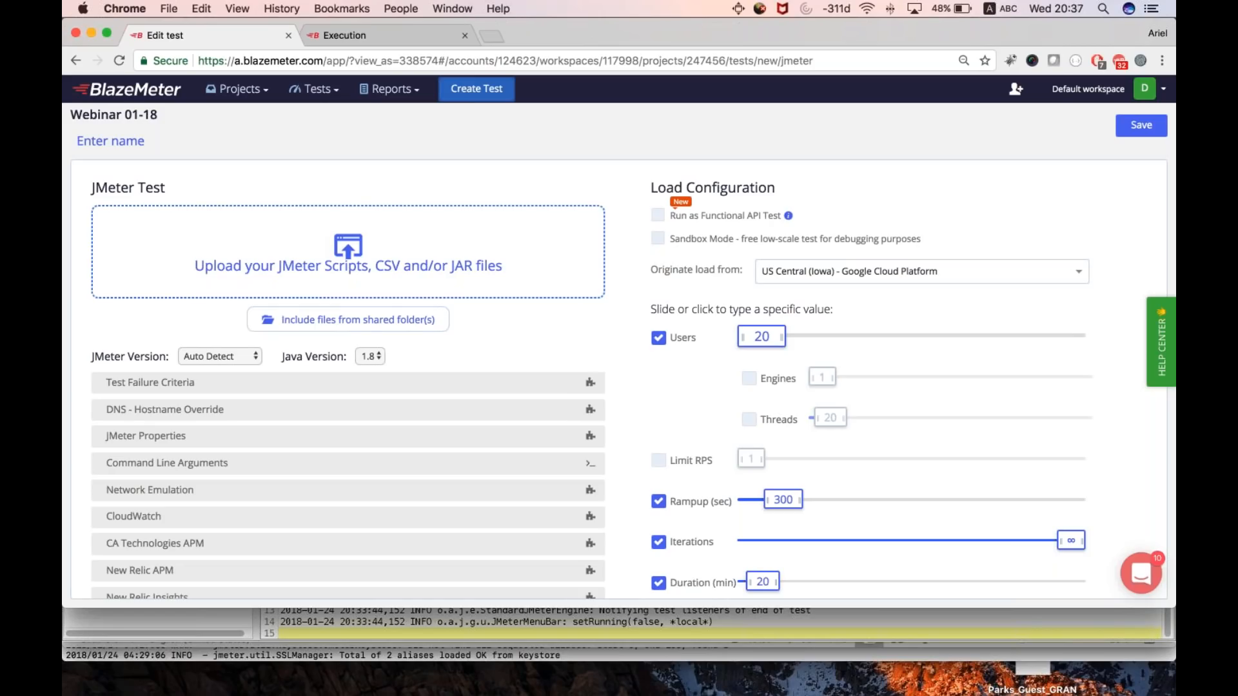
{"action": "left_click", "coordinate": [819, 279]}
{"action": "scroll", "coordinate": [861, 371], "scroll_direction": "up", "scroll_amount": 5}
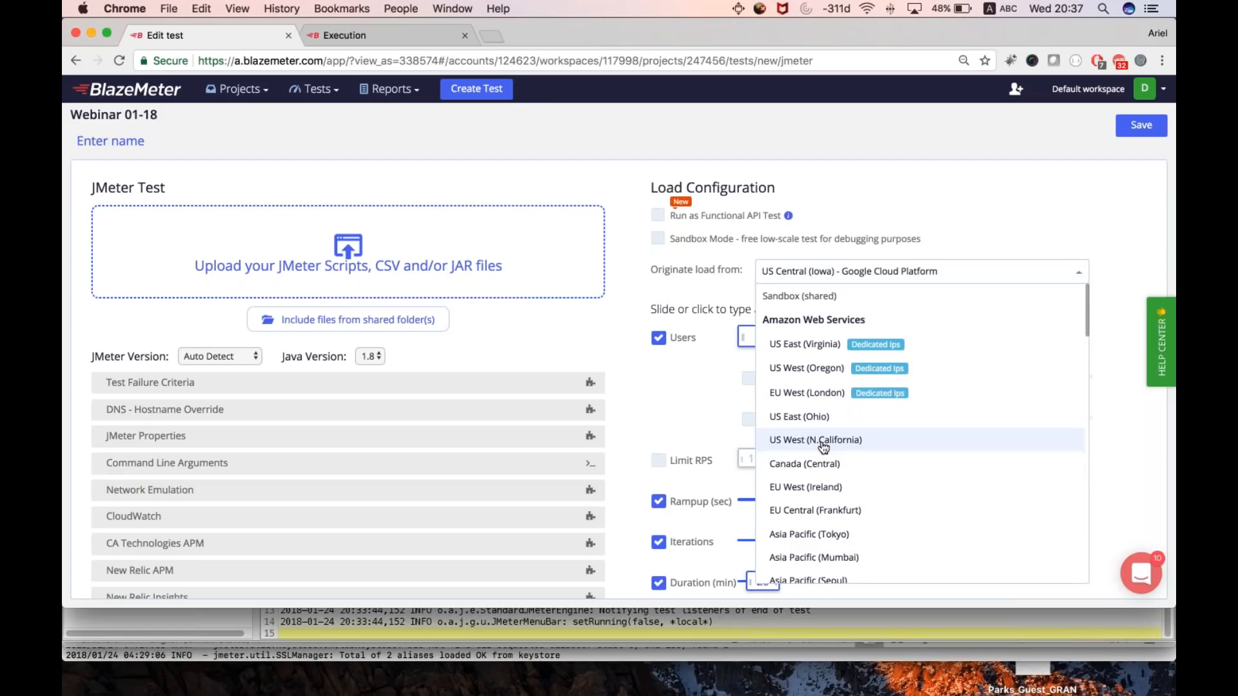
{"action": "left_click", "coordinate": [666, 400]}
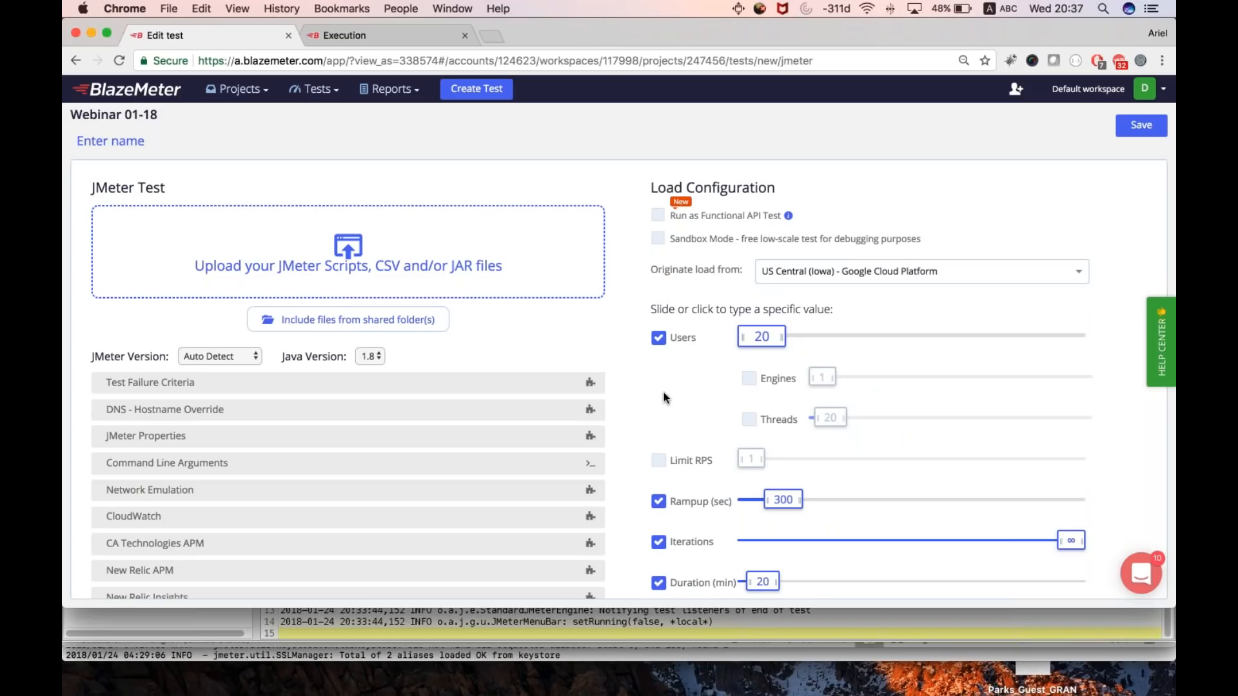
- Set the number of users to 15000 in the load configuration
{"action": "scroll", "coordinate": [664, 392], "scroll_direction": "down", "scroll_amount": 1}
{"action": "left_click", "coordinate": [777, 303]}
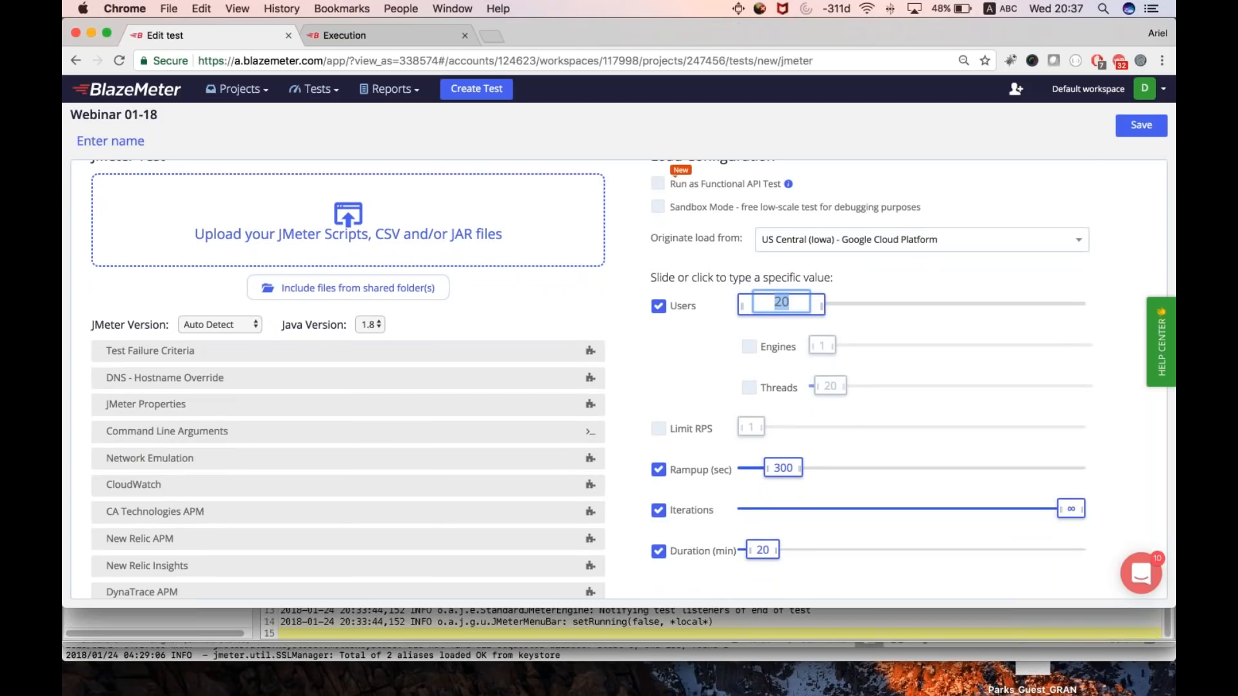
{"action": "type", "text": "15000"}
{"action": "key", "text": "Return"}
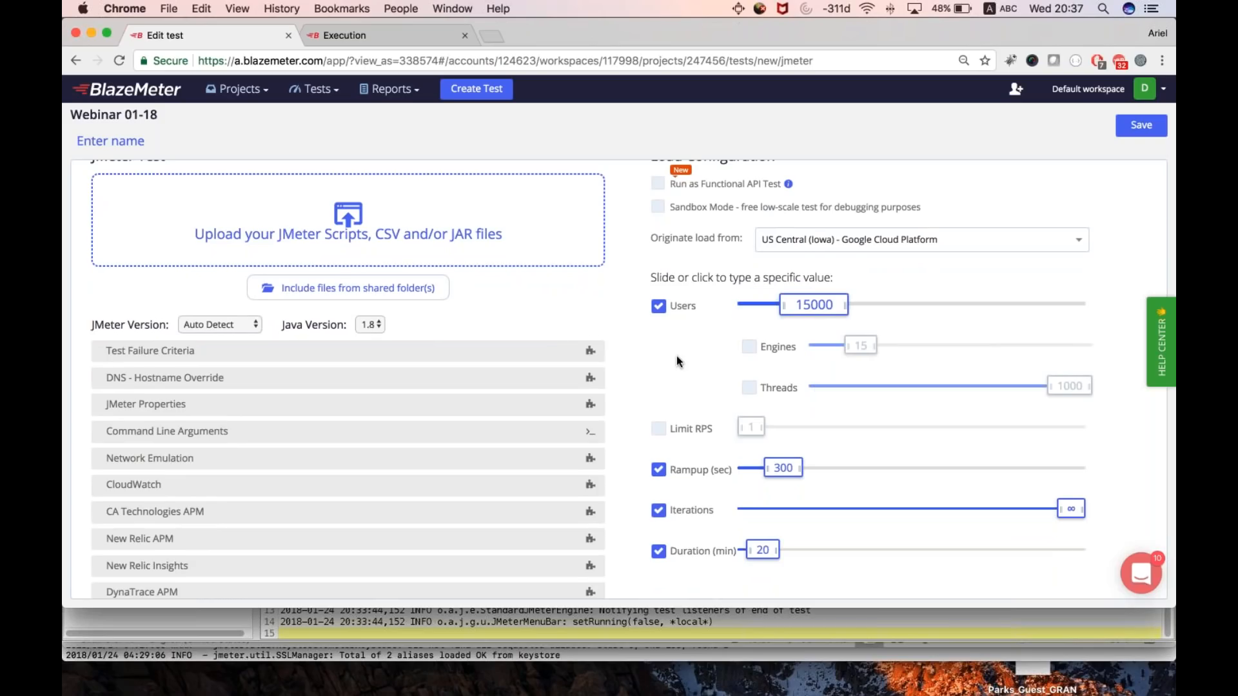
- Set the ramp-up to 300 seconds and the duration to 120 minutes
{"action": "scroll", "coordinate": [677, 361], "scroll_direction": "down", "scroll_amount": 1}
{"action": "left_click_drag", "start_coordinate": [783, 443], "coordinate": [823, 443]}
{"action": "left_click", "coordinate": [823, 443]}
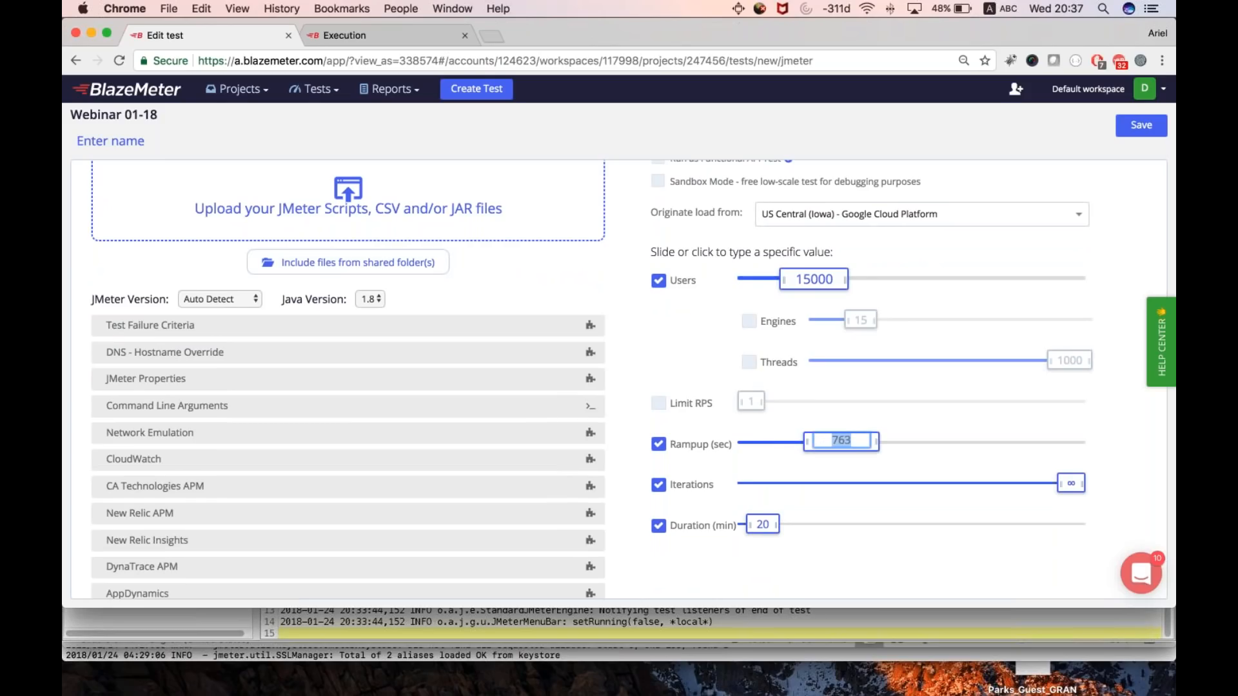
{"action": "type", "text": "300"}
{"action": "key", "text": "Return"}
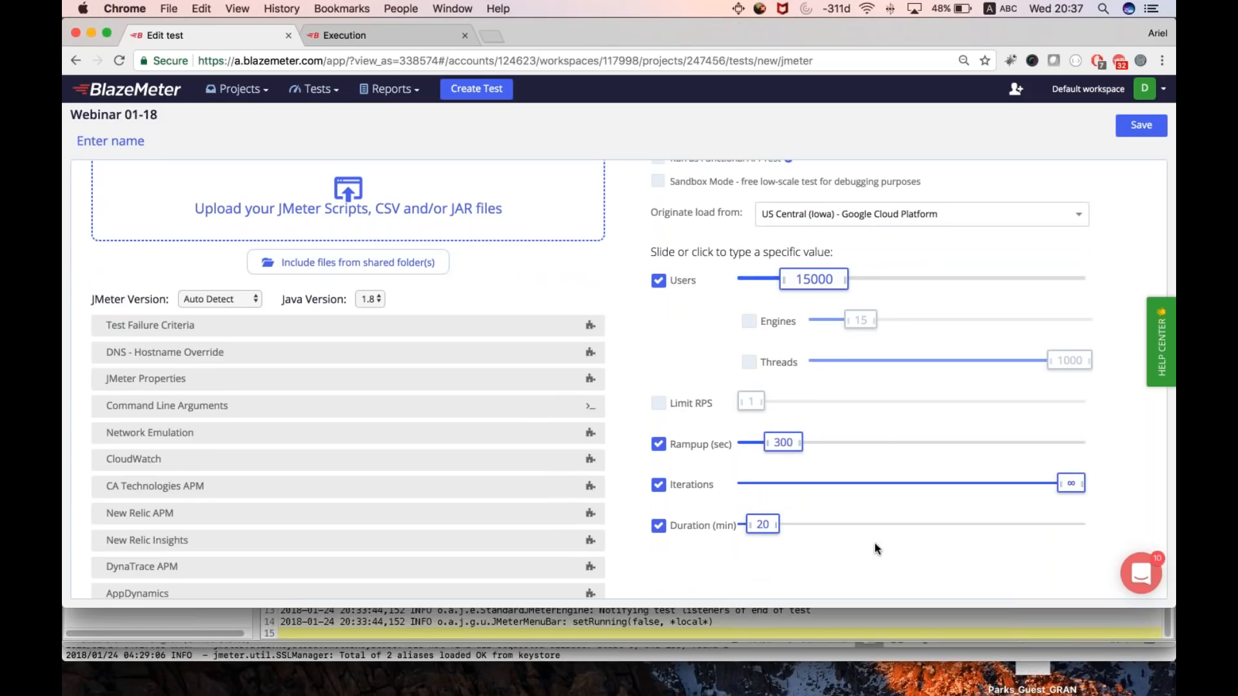
{"action": "left_click", "coordinate": [763, 524]}
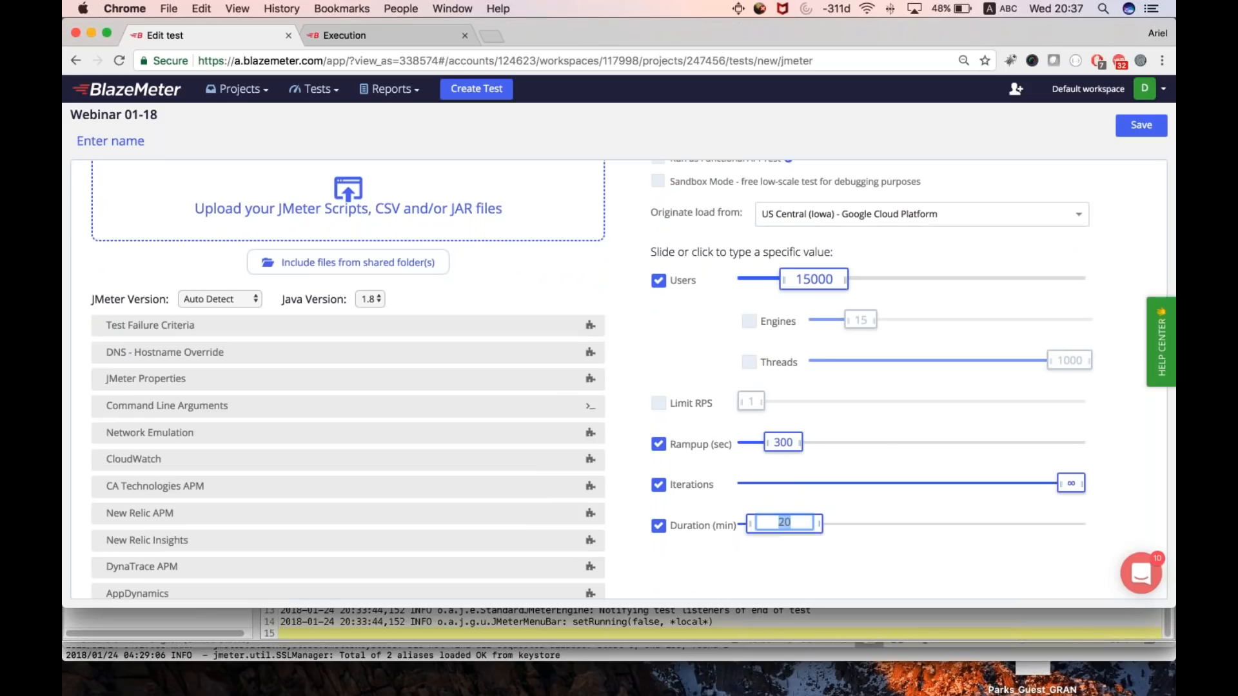
{"action": "type", "text": "120"}
{"action": "key", "text": "Return"}
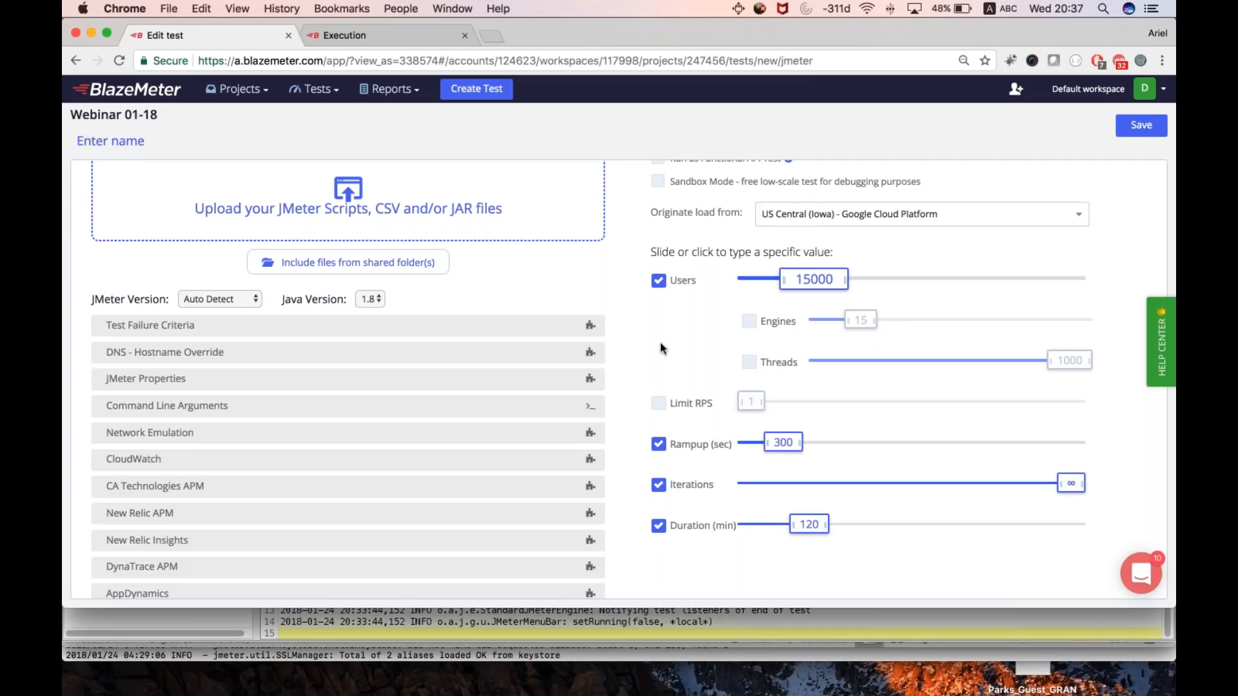
- Upload the TestforWebinar.jmx script from the downloads stack to the JMeter test
{"action": "scroll", "coordinate": [348, 274], "scroll_direction": "up", "scroll_amount": 2}
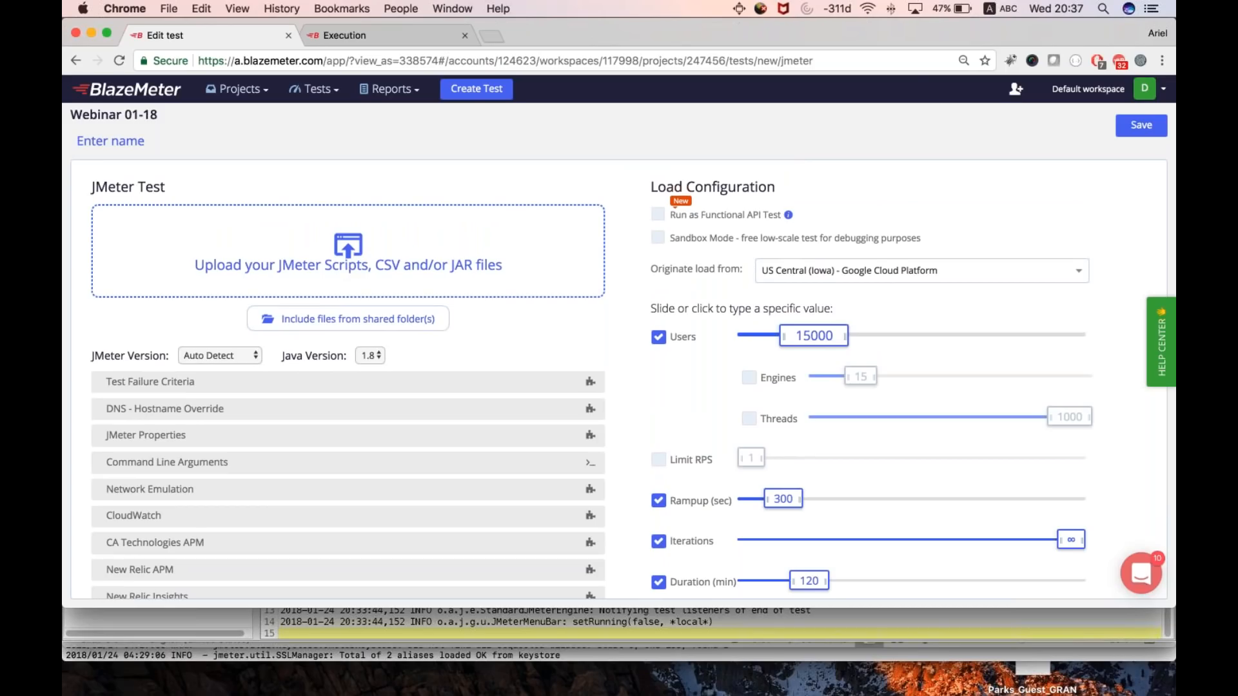
{"action": "mouse_move", "coordinate": [1071, 688]}
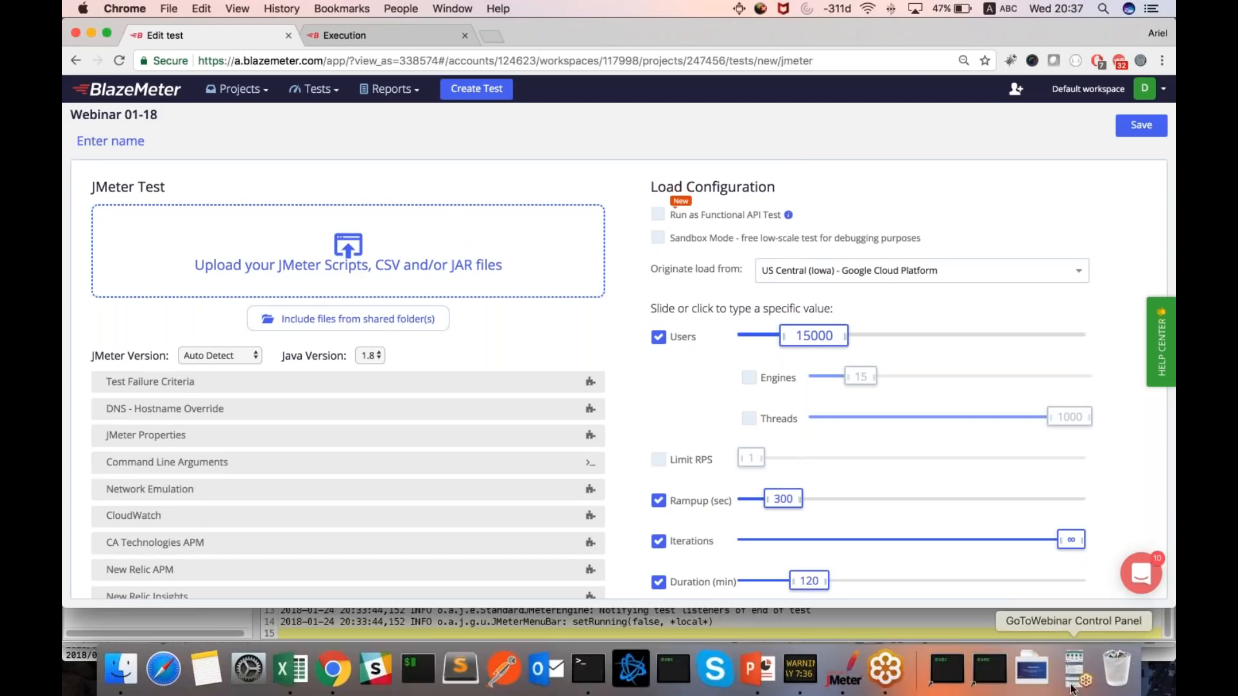
{"action": "left_click", "coordinate": [1032, 671]}
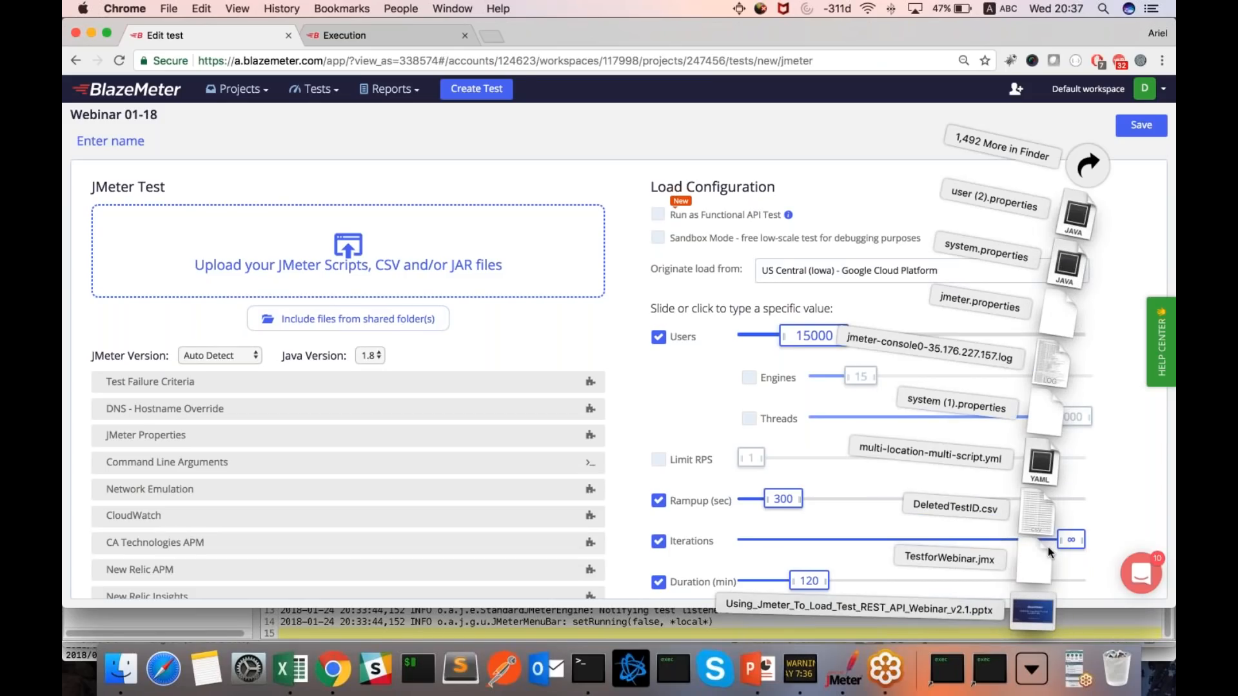
{"action": "left_click_drag", "start_coordinate": [1040, 569], "coordinate": [361, 258]}
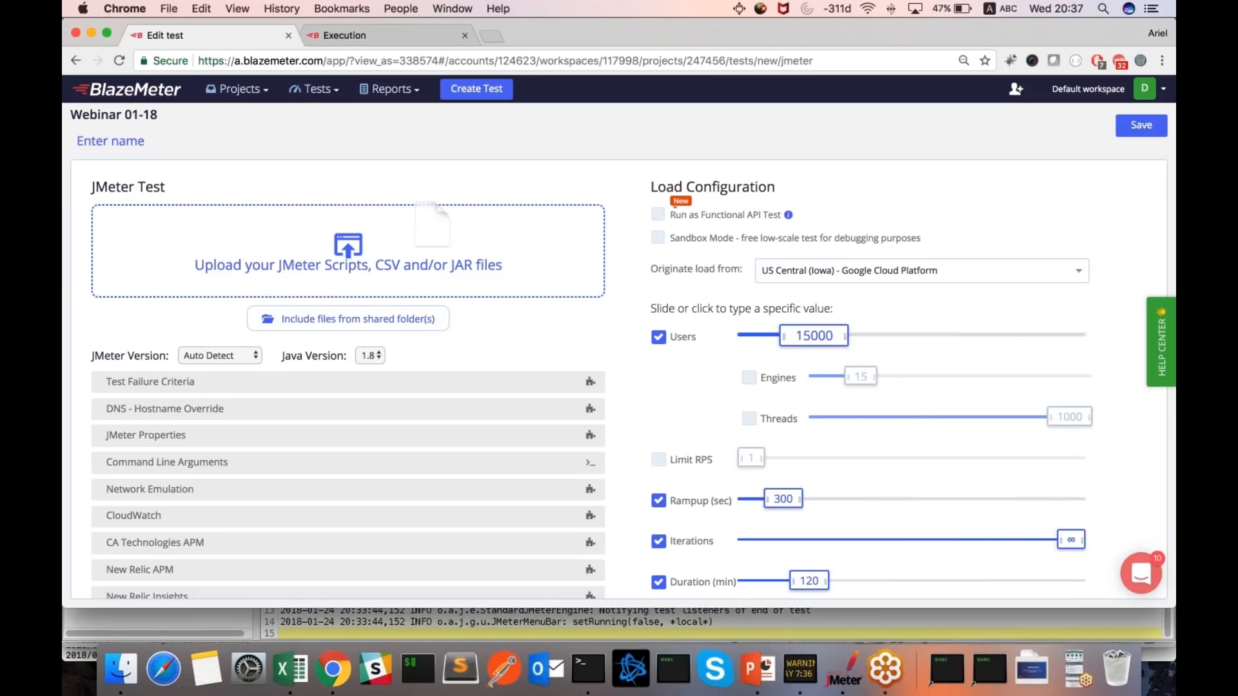
- Name the test "My Test" and save it
{"action": "left_click", "coordinate": [114, 141]}
{"action": "type", "text": "My Test"}
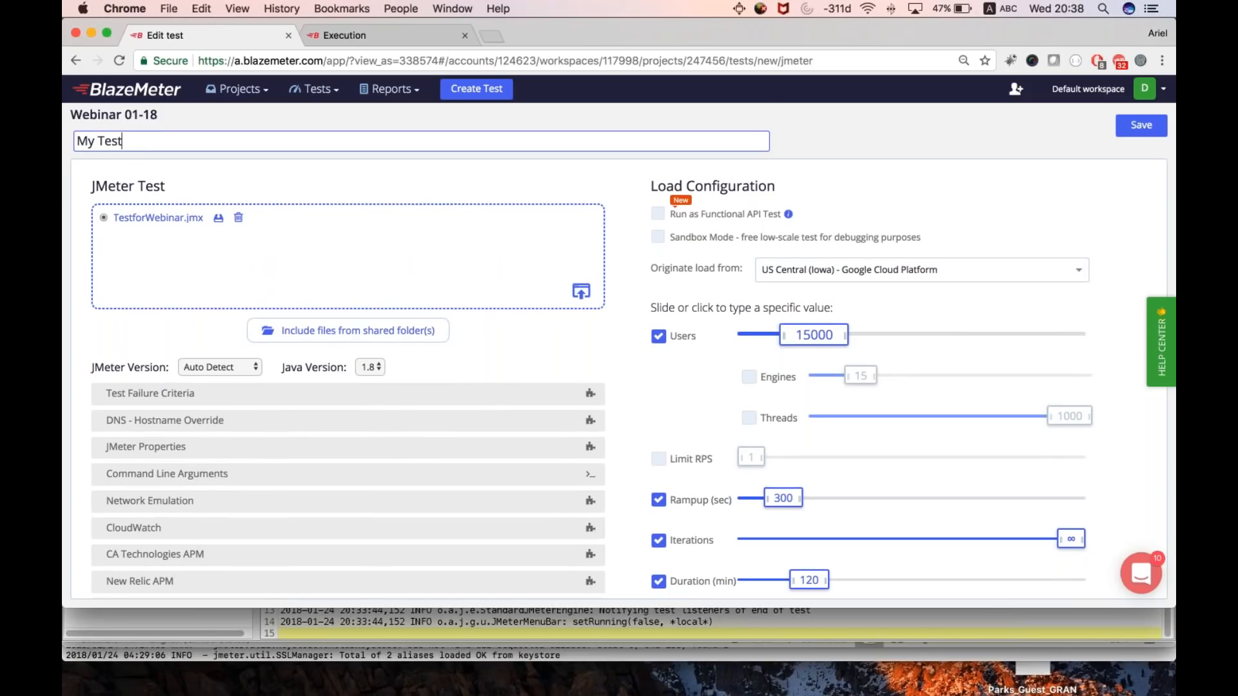
{"action": "left_click", "coordinate": [1144, 127]}
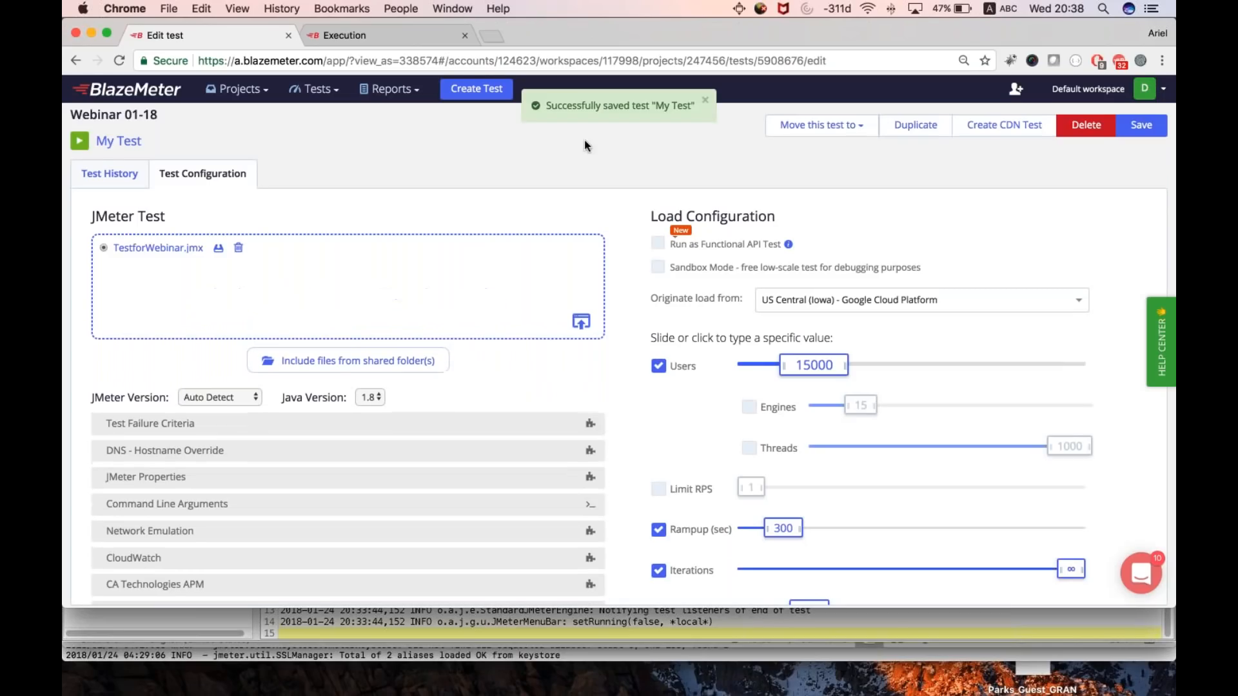
- Review the launch configuration summary for My Test and close it without launching the servers
{"action": "left_click", "coordinate": [79, 141]}
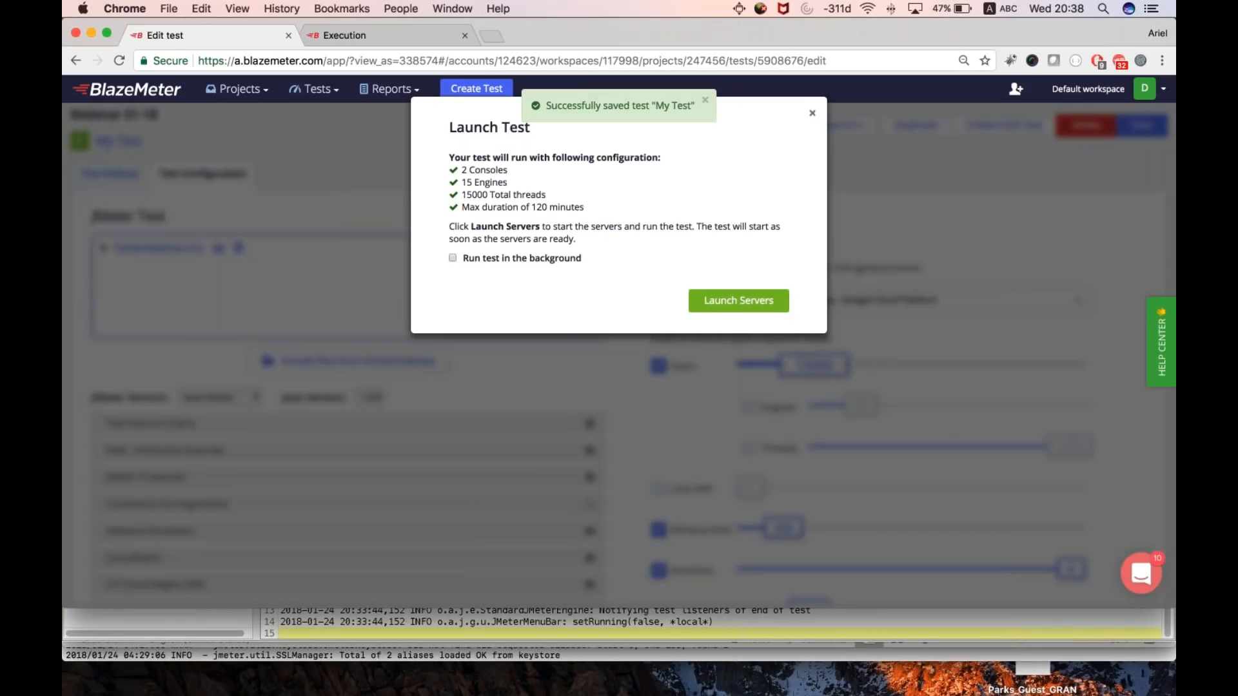
{"action": "left_click", "coordinate": [812, 113]}
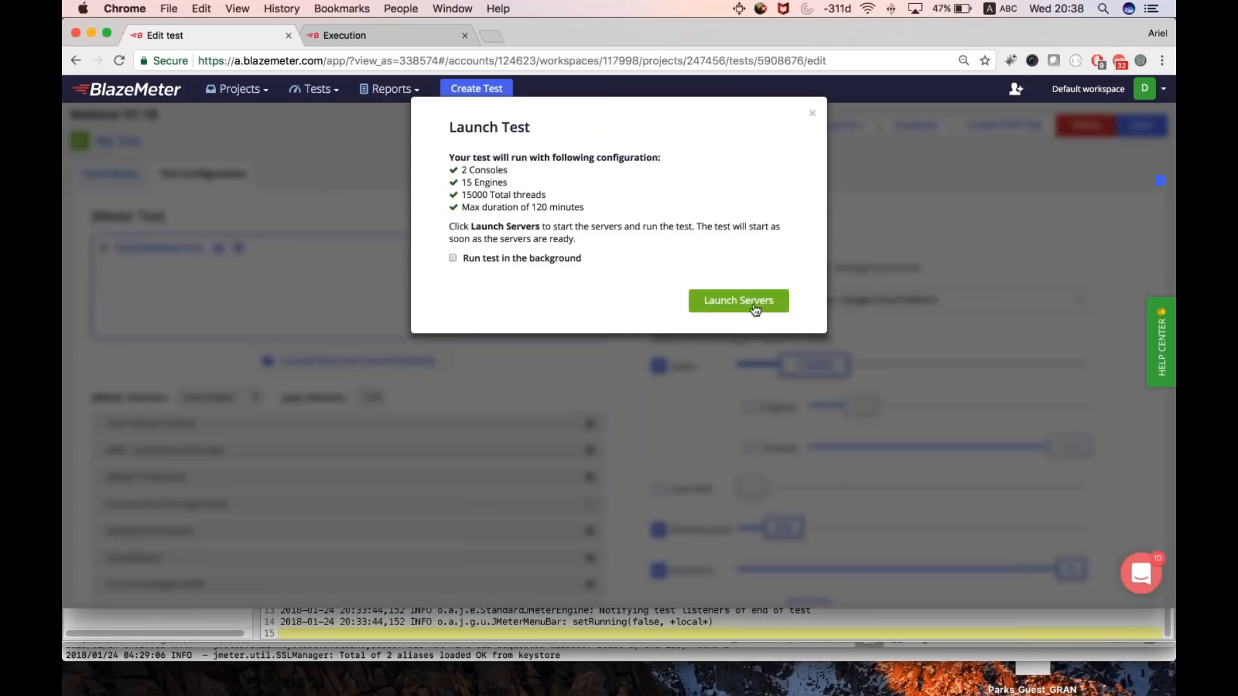
- Launch the servers for My Test and open the recent Test Schedule REST API report
{"action": "left_click", "coordinate": [750, 305]}
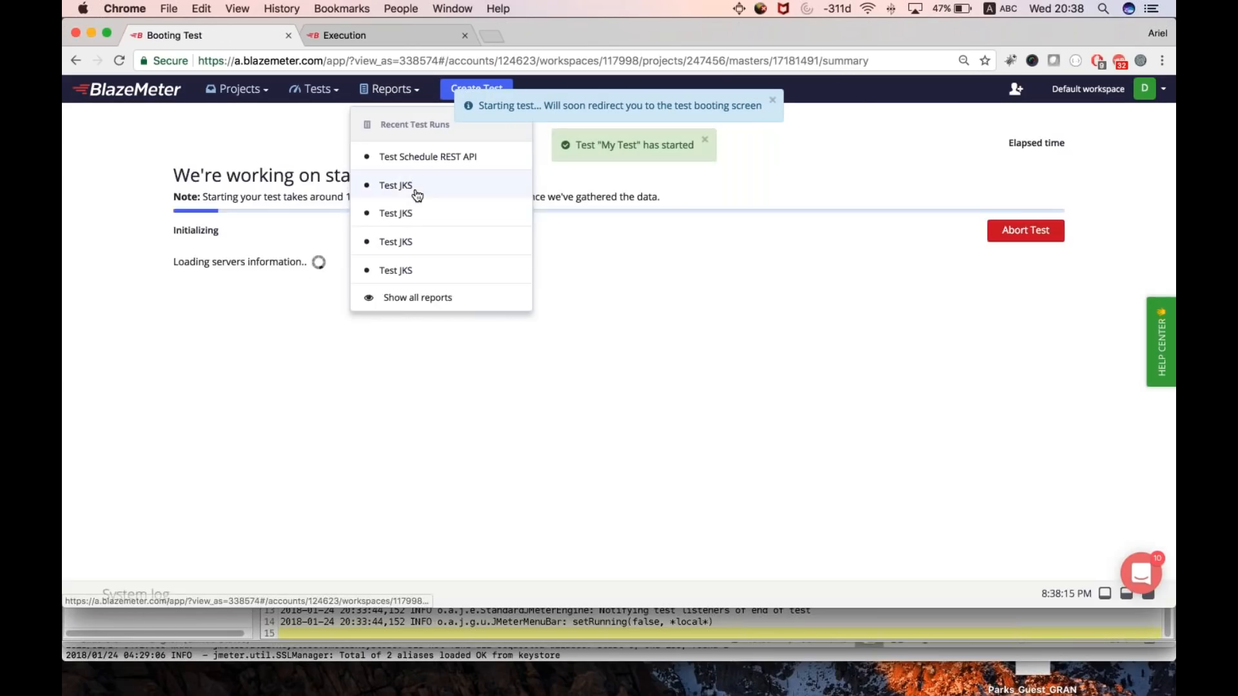
{"action": "left_click", "coordinate": [413, 187]}
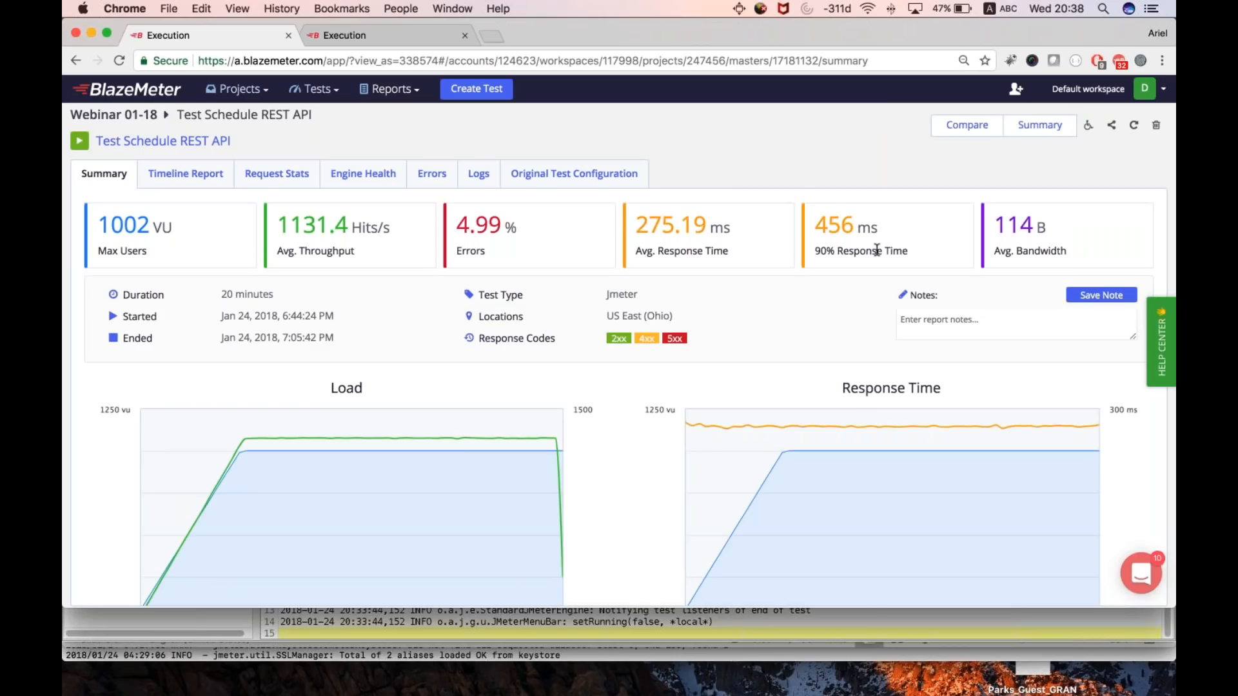
- Examine the summary's Load and Response Time charts, zooming the Response Time chart to the period up to about 18:52
{"action": "scroll", "coordinate": [877, 250], "scroll_direction": "down", "scroll_amount": 2}
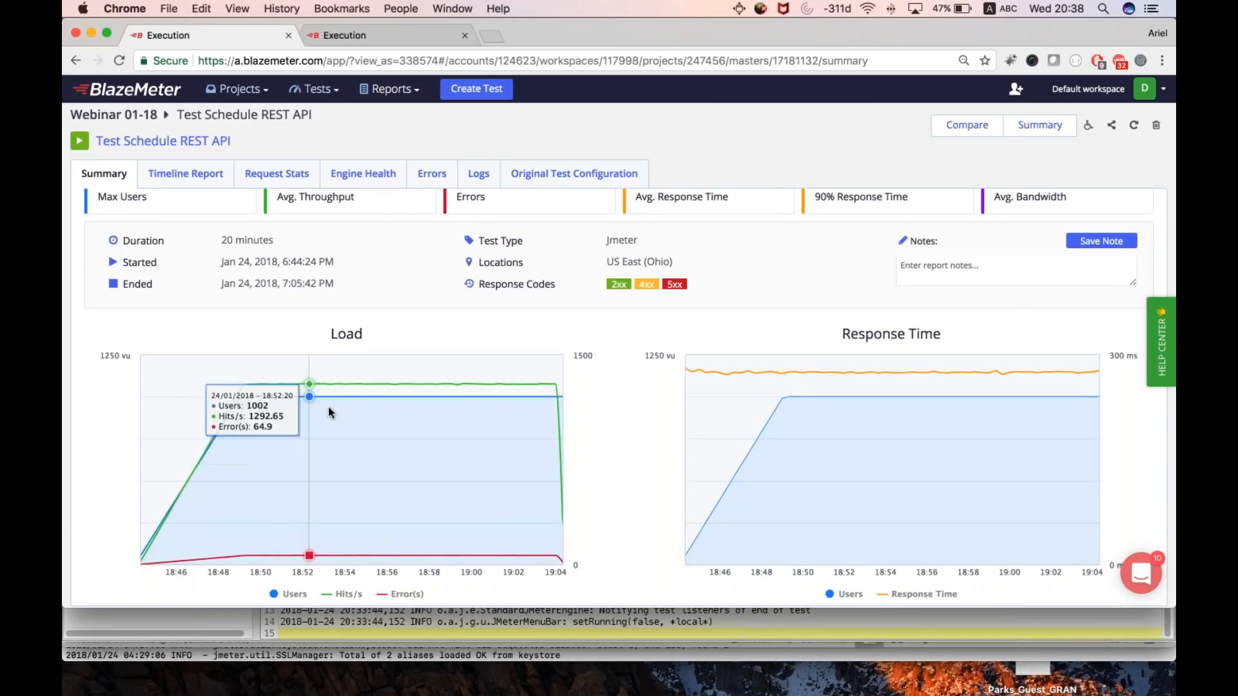
{"action": "mouse_move", "coordinate": [222, 400]}
{"action": "mouse_move", "coordinate": [850, 396]}
{"action": "left_click_drag", "start_coordinate": [850, 396], "coordinate": [658, 400]}
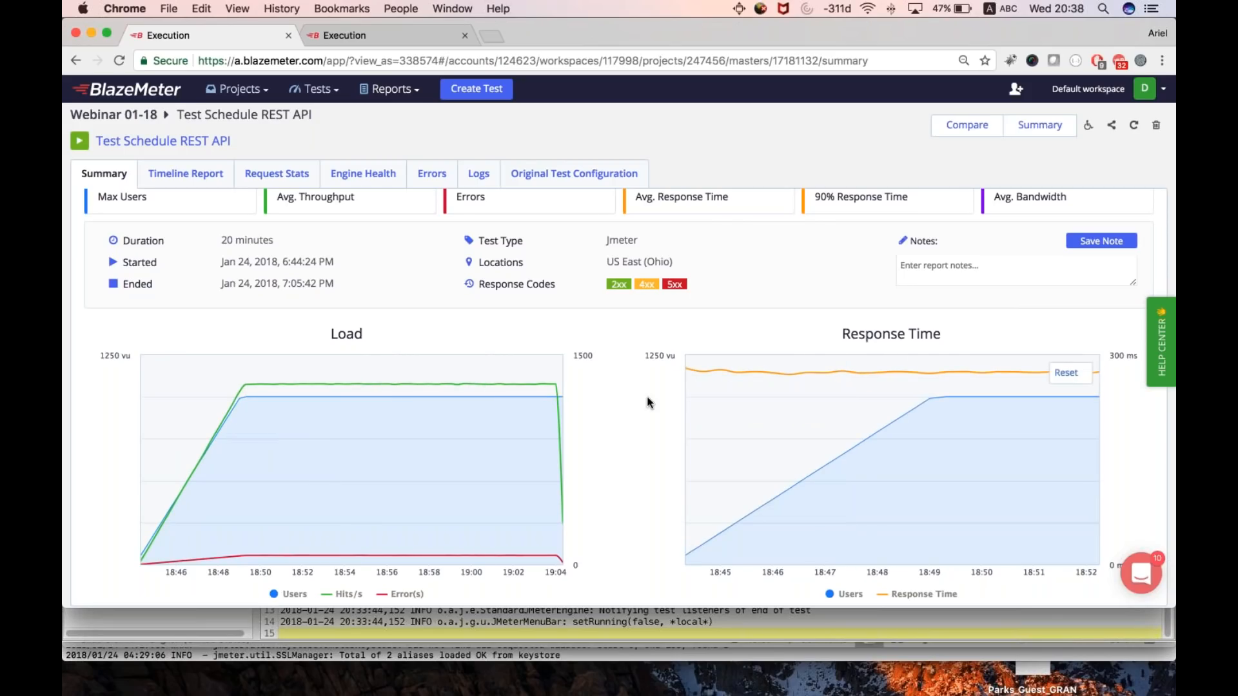
{"action": "mouse_move", "coordinate": [529, 379]}
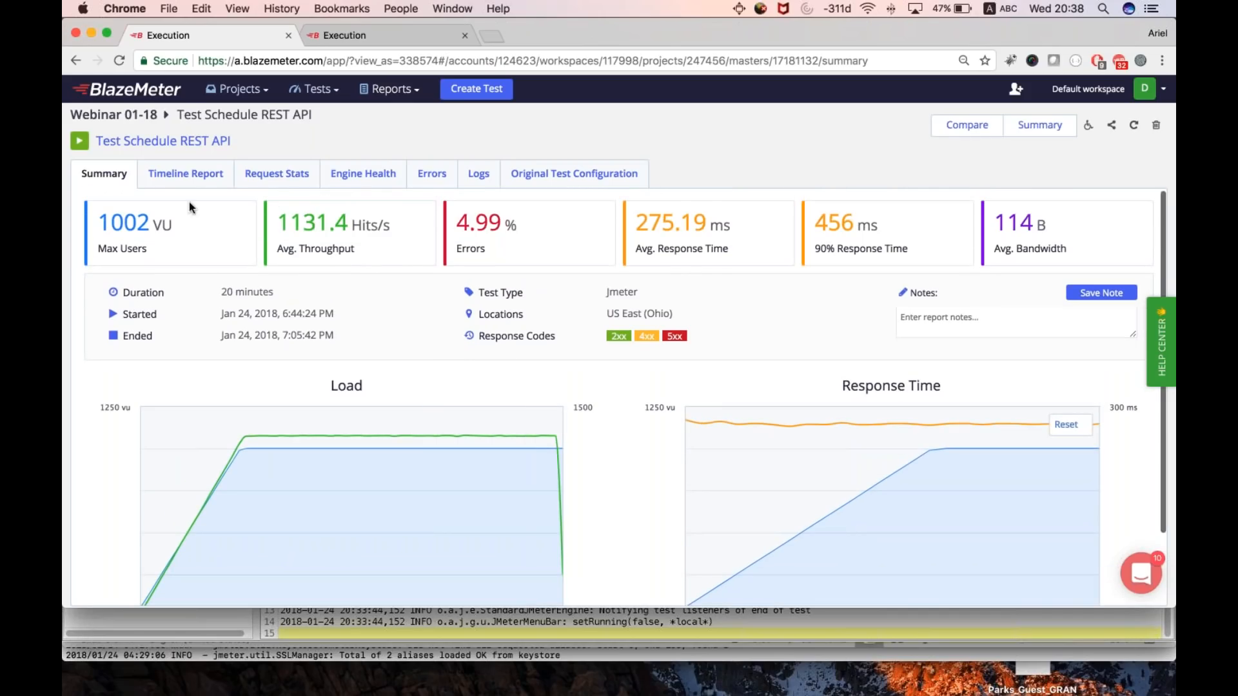
- Open the request statistics and examine the Delete a Scheduled Test row from its sample count to its error percentage
{"action": "left_click", "coordinate": [276, 174]}
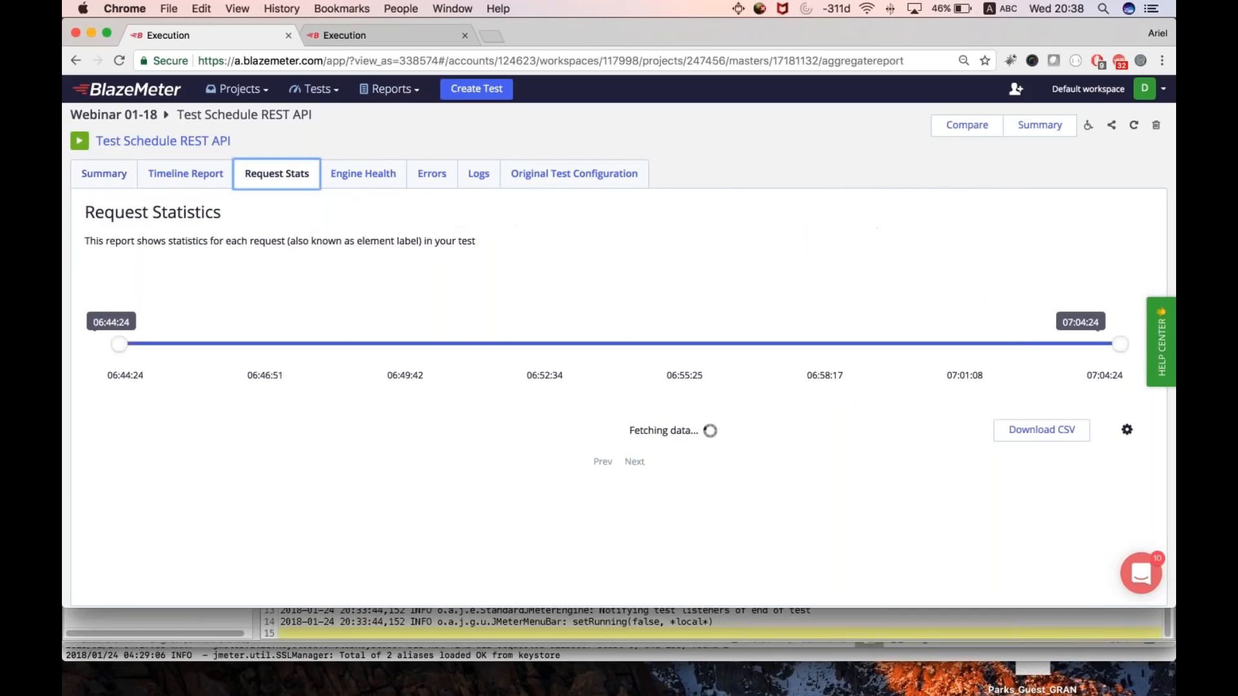
{"action": "scroll", "coordinate": [232, 387], "scroll_direction": "down", "scroll_amount": 1}
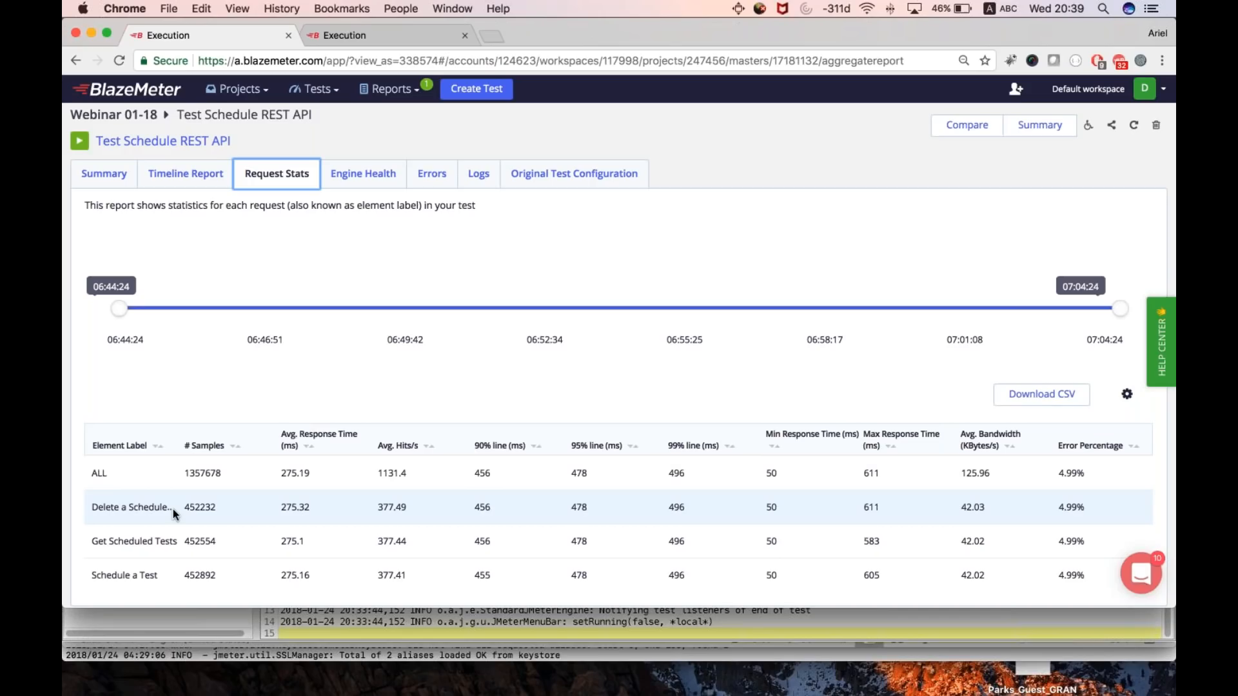
{"action": "left_click_drag", "start_coordinate": [190, 508], "coordinate": [286, 507]}
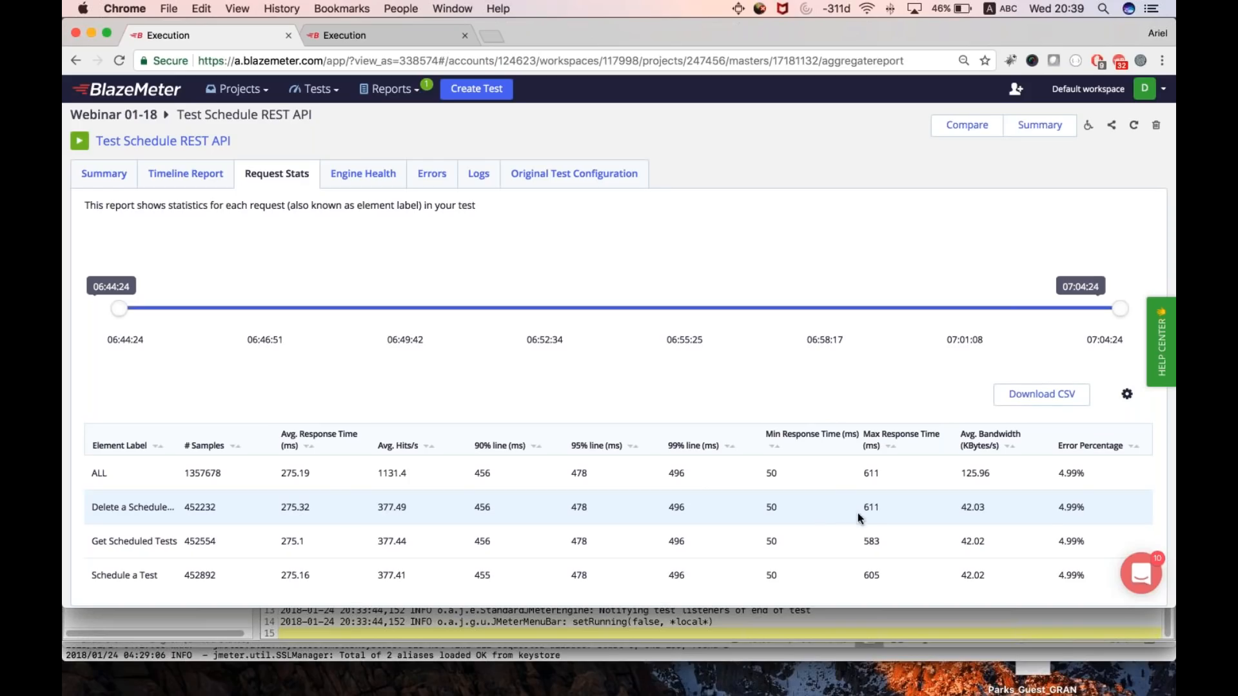
{"action": "left_click_drag", "start_coordinate": [1063, 508], "coordinate": [1085, 508]}
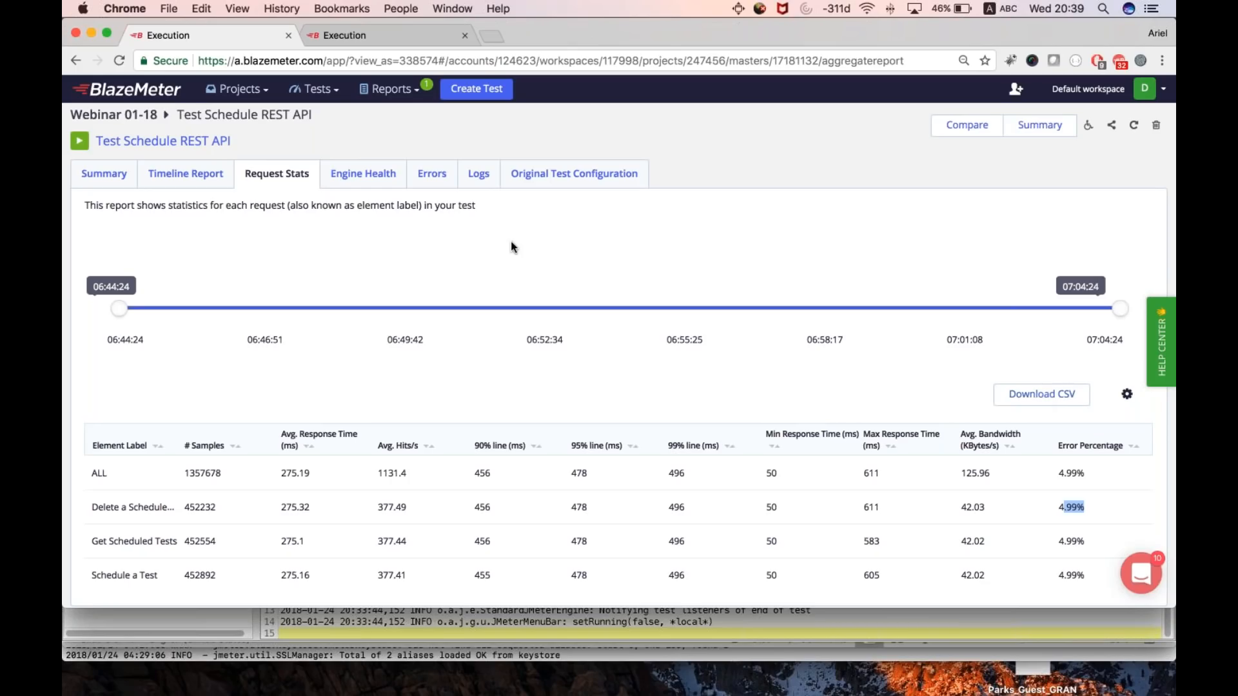
- Open the timeline report and plot Virtual Users for Delete a Scheduled Test instead of ALL
{"action": "left_click", "coordinate": [186, 173]}
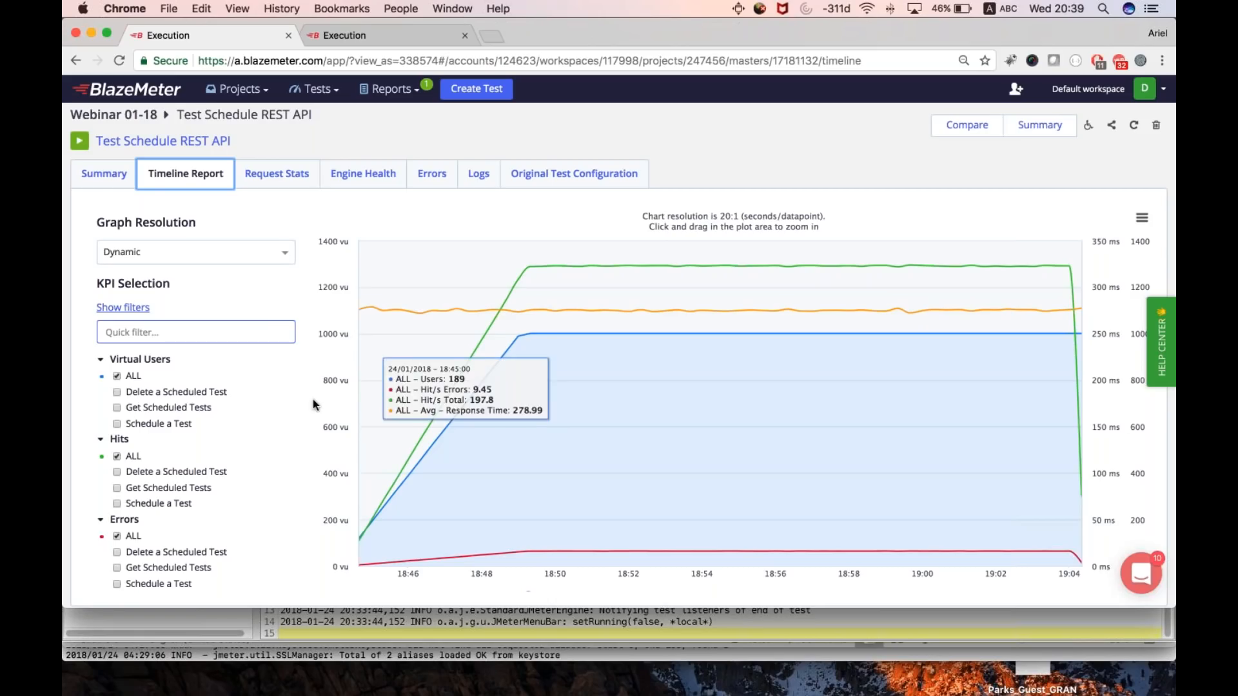
{"action": "scroll", "coordinate": [194, 400], "scroll_direction": "down", "scroll_amount": 5}
{"action": "scroll", "coordinate": [201, 397], "scroll_direction": "down", "scroll_amount": 3}
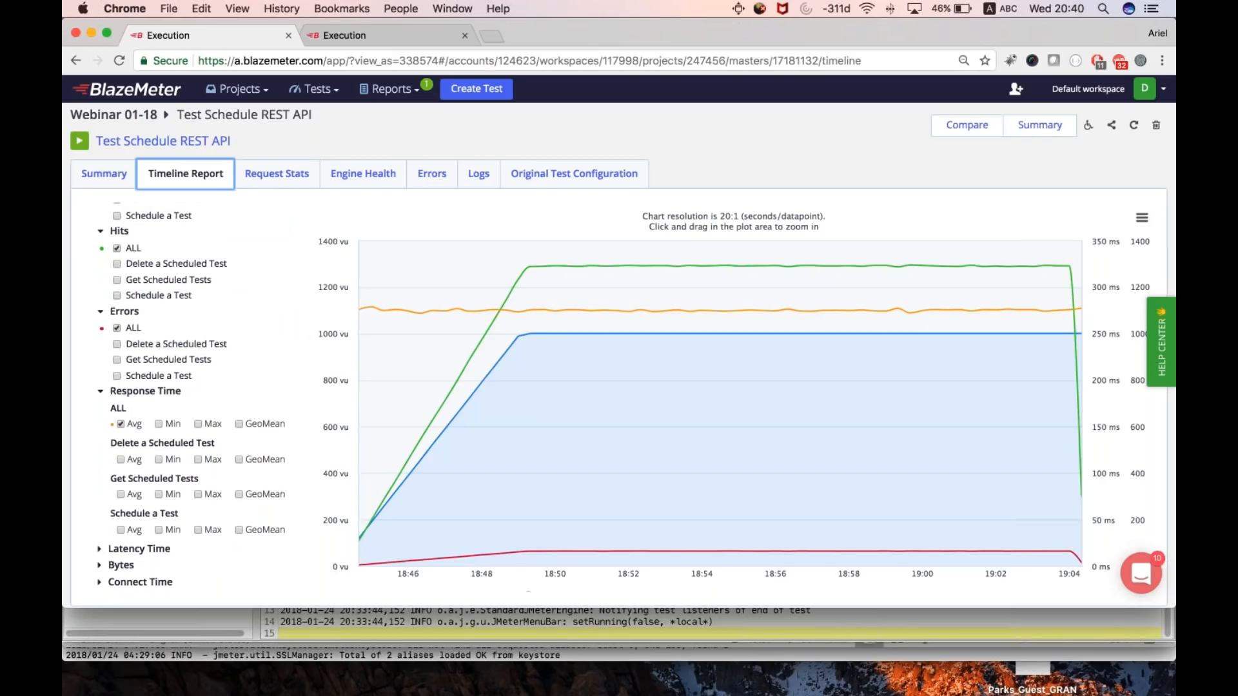
{"action": "scroll", "coordinate": [117, 381], "scroll_direction": "up", "scroll_amount": 7}
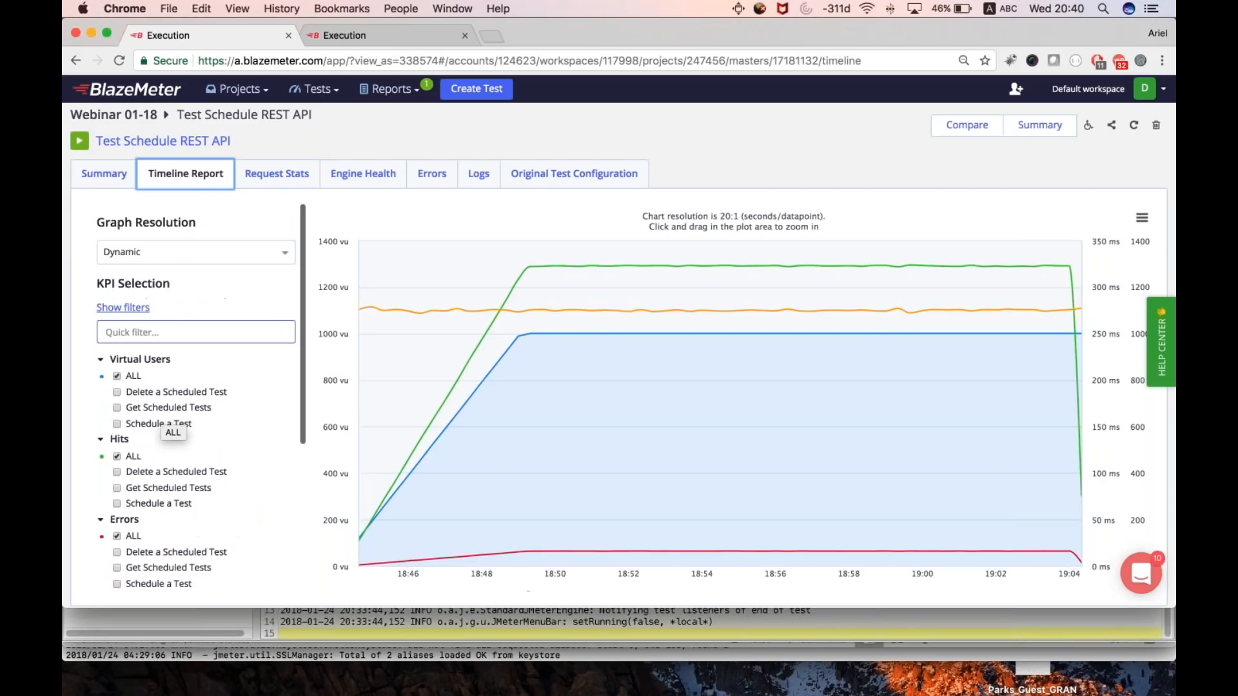
{"action": "left_click", "coordinate": [117, 377]}
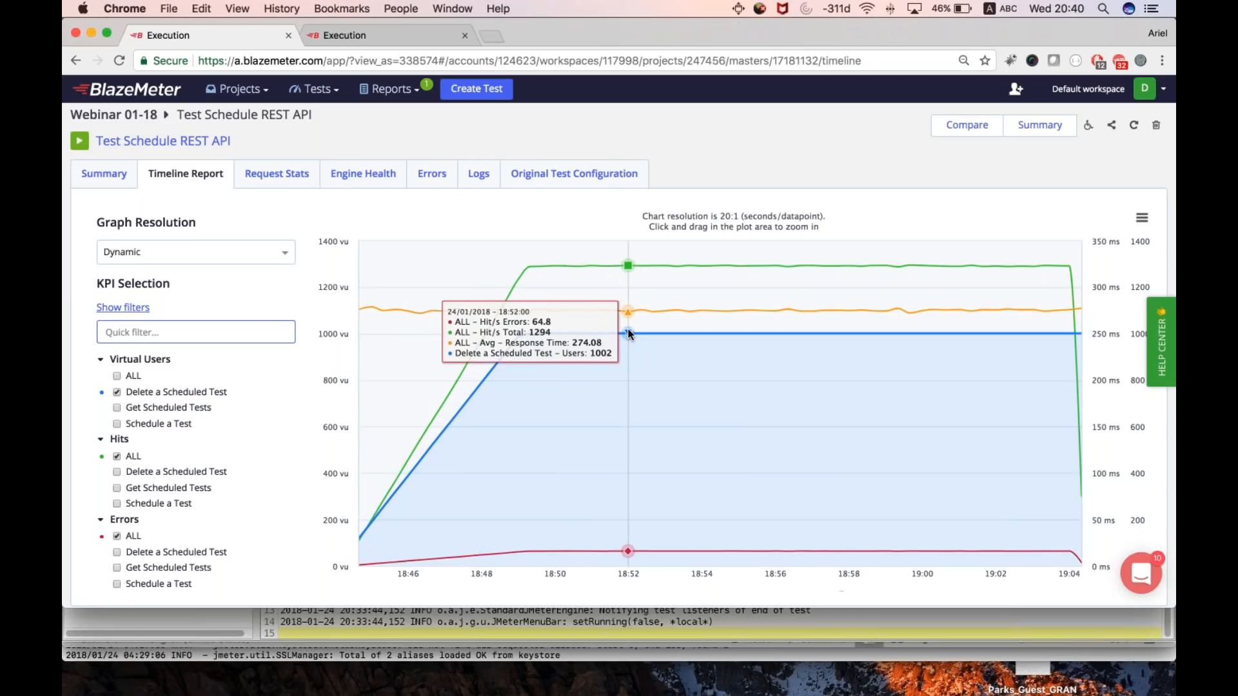
- Open the errors report and examine the response codes, descriptions and counts under Delete a Scheduled Test and Get Scheduled Tests
{"action": "left_click", "coordinate": [432, 173]}
{"action": "scroll", "coordinate": [398, 454], "scroll_direction": "down", "scroll_amount": 3}
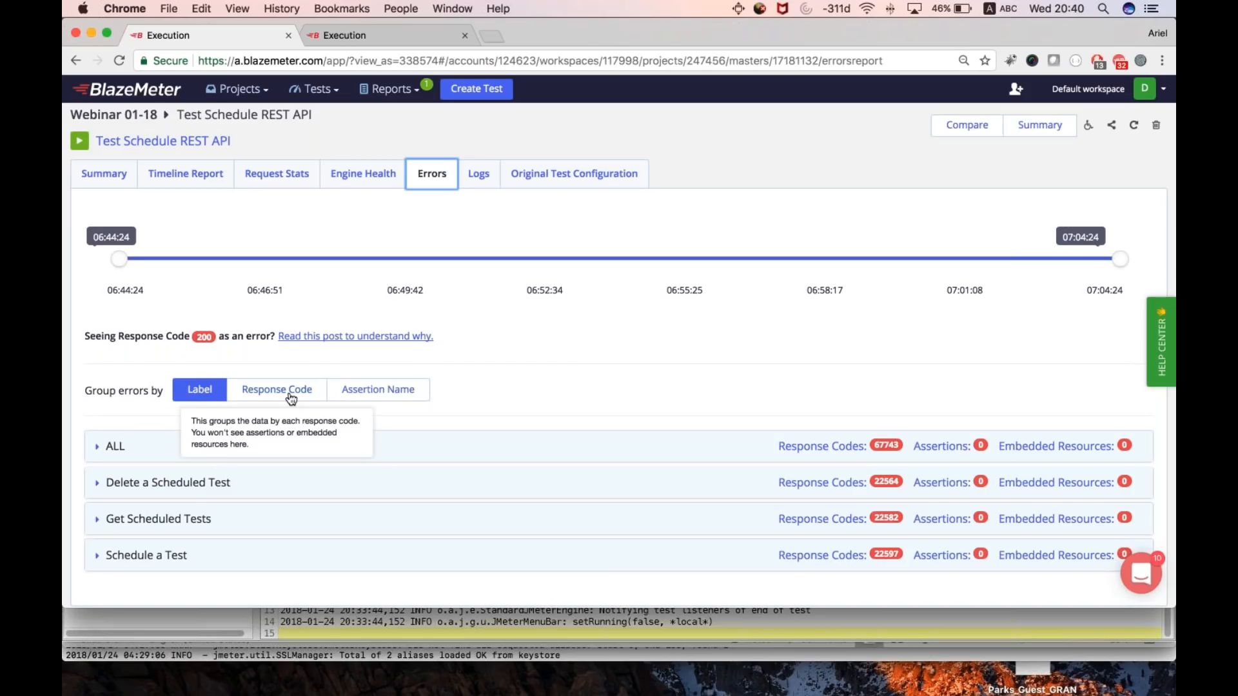
{"action": "left_click", "coordinate": [180, 492]}
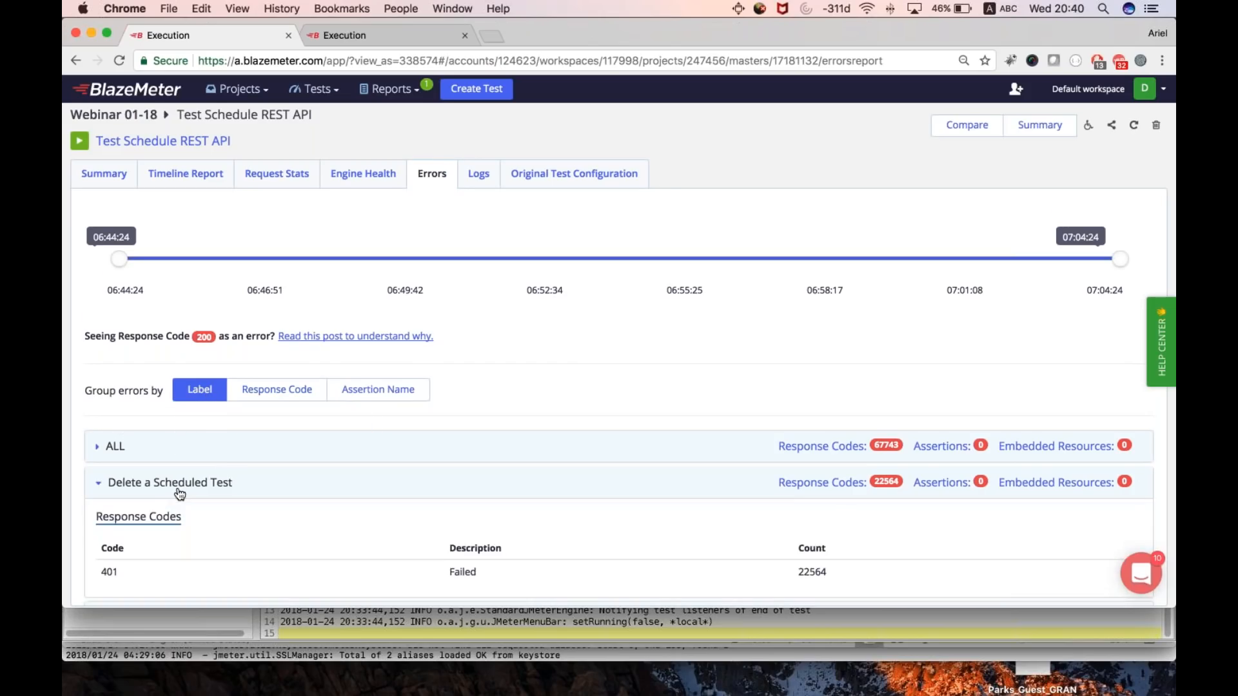
{"action": "scroll", "coordinate": [155, 478], "scroll_direction": "down", "scroll_amount": 3}
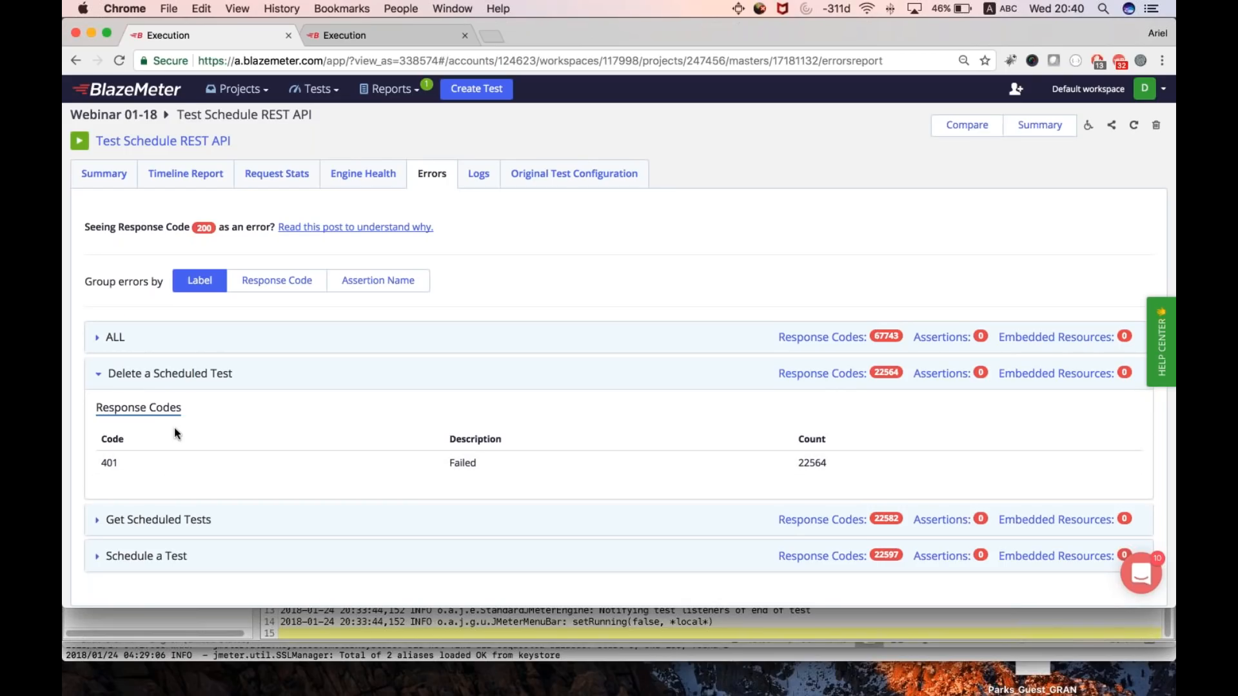
{"action": "left_click_drag", "start_coordinate": [129, 462], "coordinate": [100, 459]}
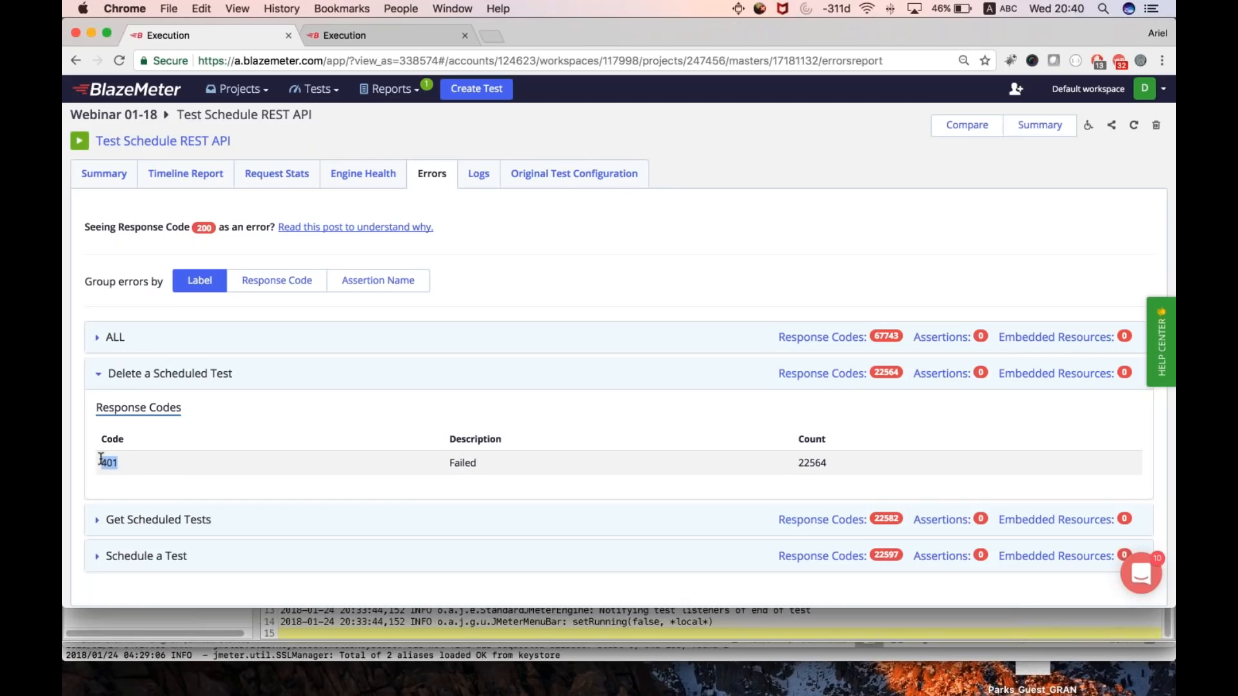
{"action": "double_click", "coordinate": [820, 458]}
{"action": "double_click", "coordinate": [463, 462]}
{"action": "left_click", "coordinate": [118, 534]}
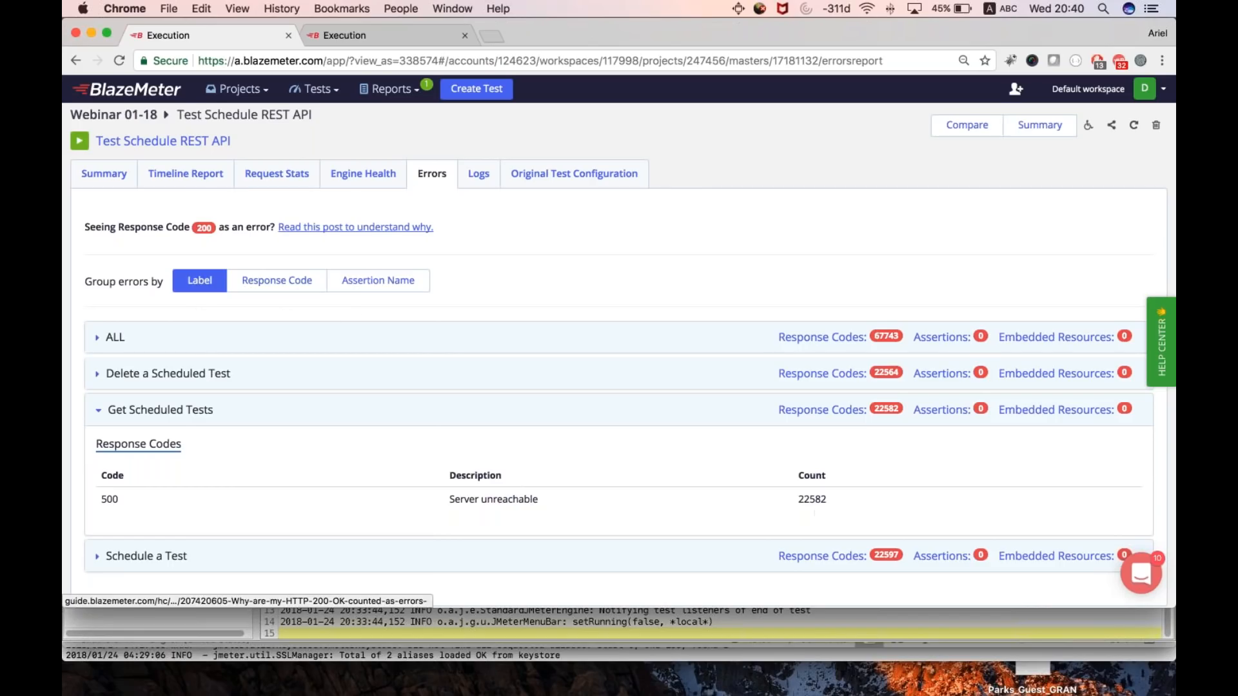
- Group the errors by response code, inspect the labels under code 400 and collapse that entry
{"action": "left_click", "coordinate": [277, 281]}
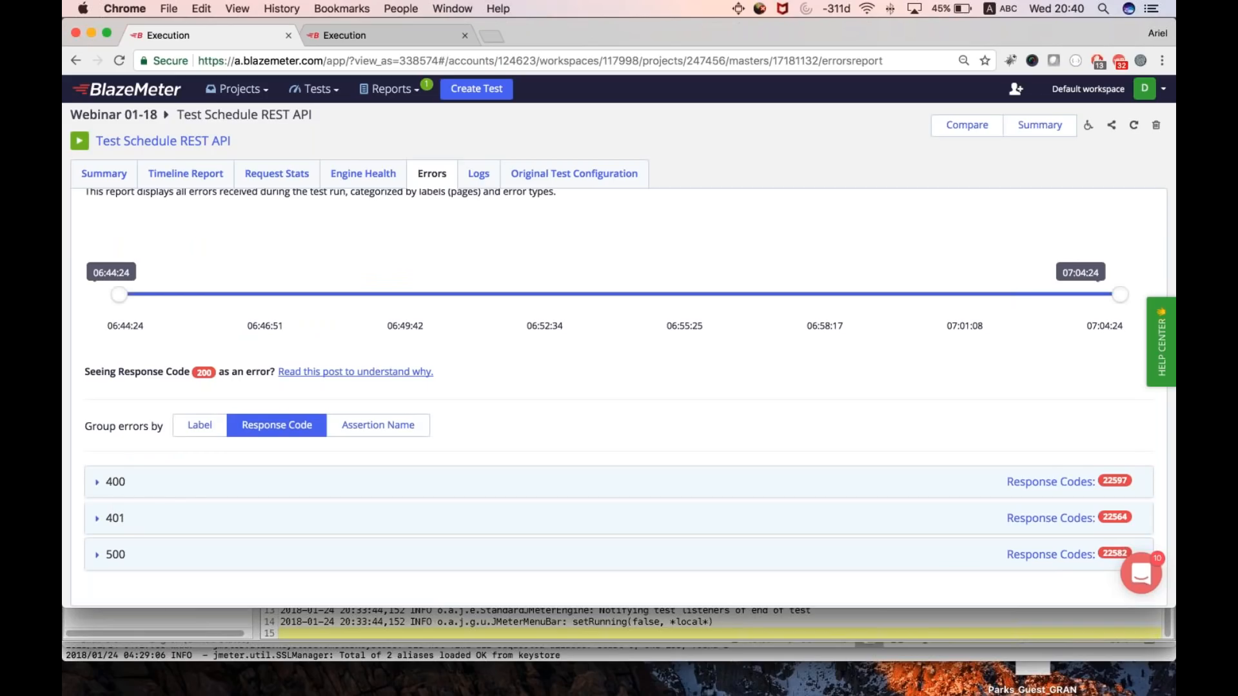
{"action": "double_click", "coordinate": [184, 489]}
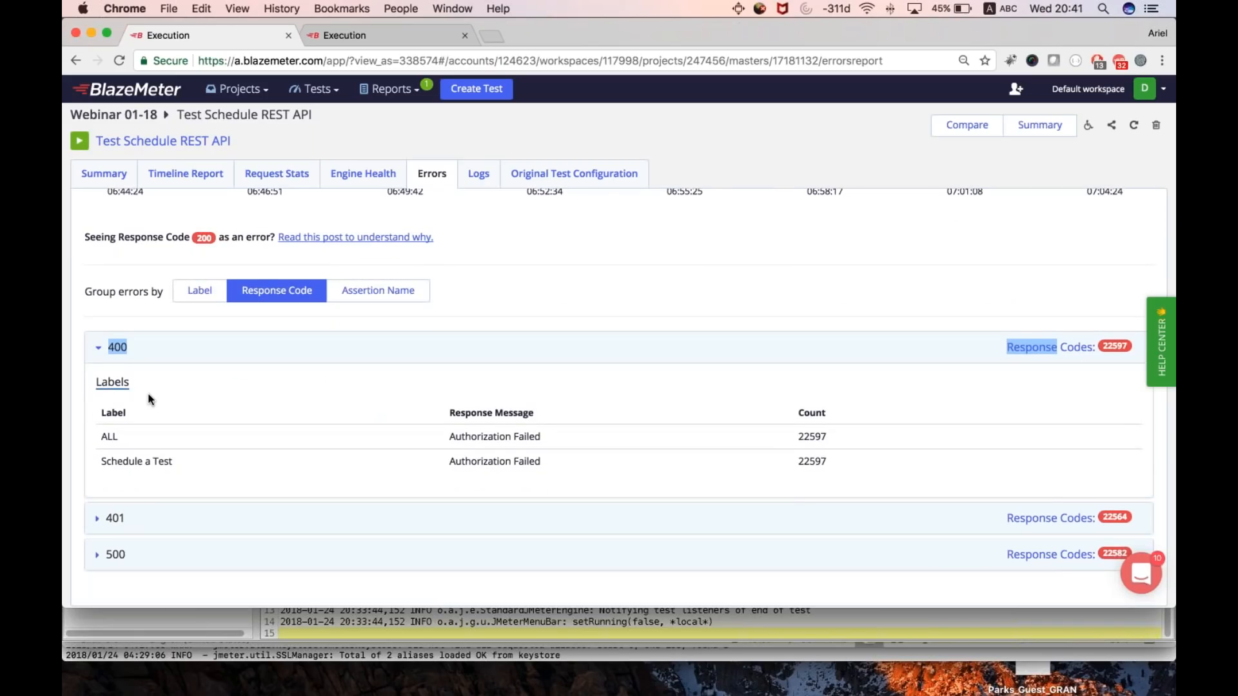
{"action": "left_click", "coordinate": [154, 349]}
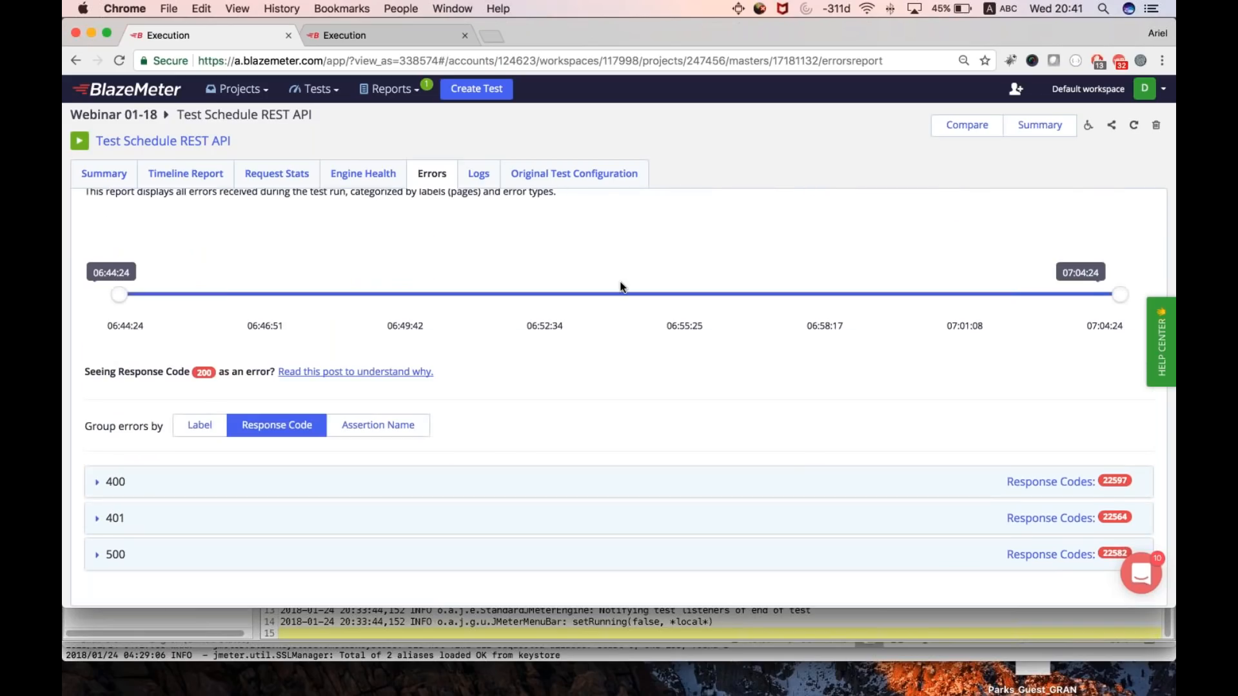
{"action": "scroll", "coordinate": [620, 287], "scroll_direction": "up", "scroll_amount": 2}
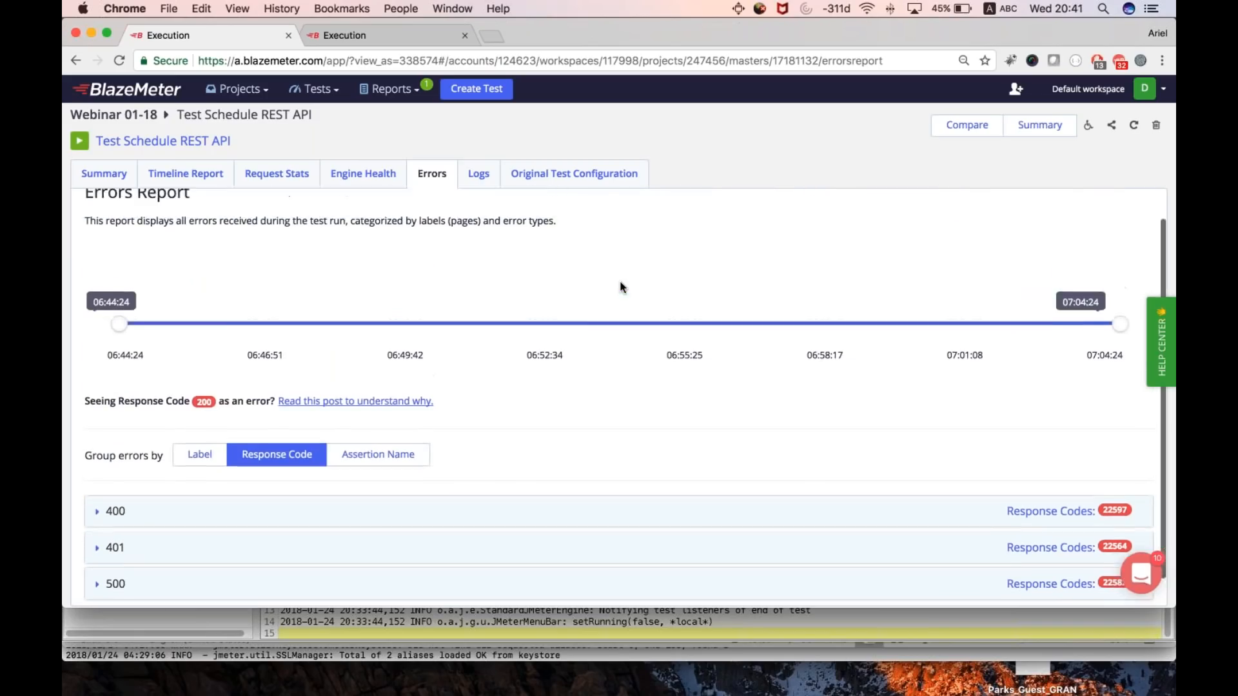
- Return to the booting screen of My Test and force the test to start
{"action": "left_click", "coordinate": [410, 88]}
{"action": "left_click", "coordinate": [432, 183]}
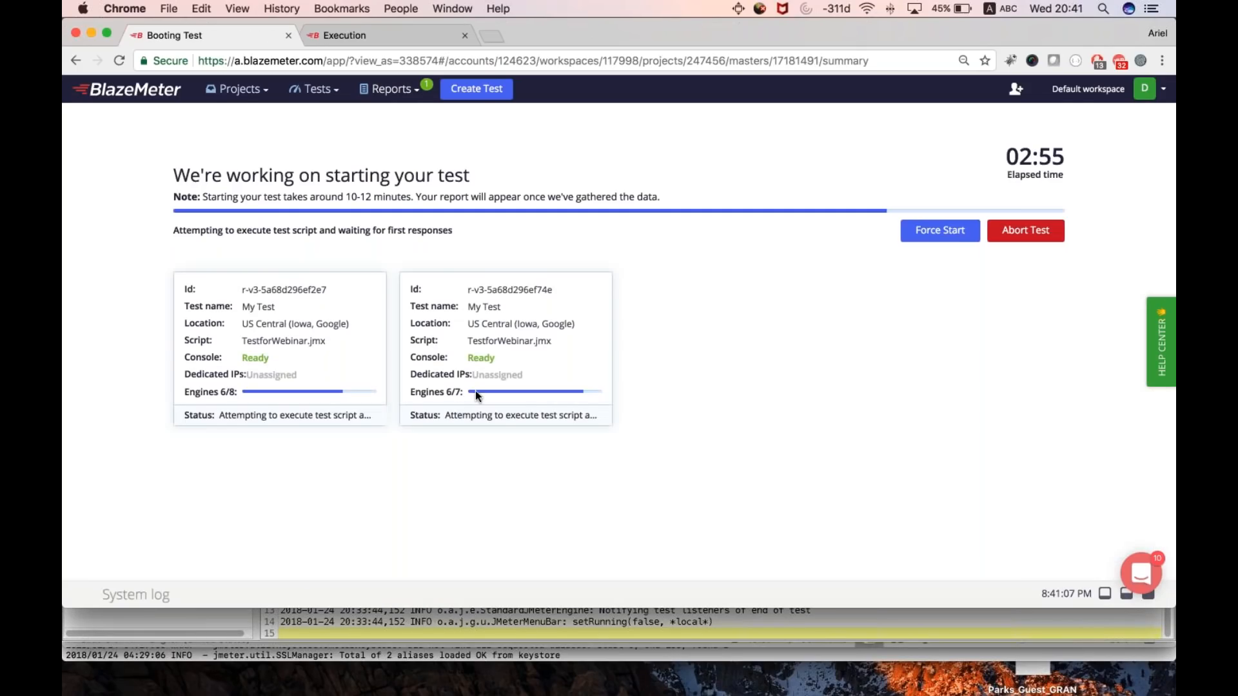
{"action": "left_click", "coordinate": [954, 230]}
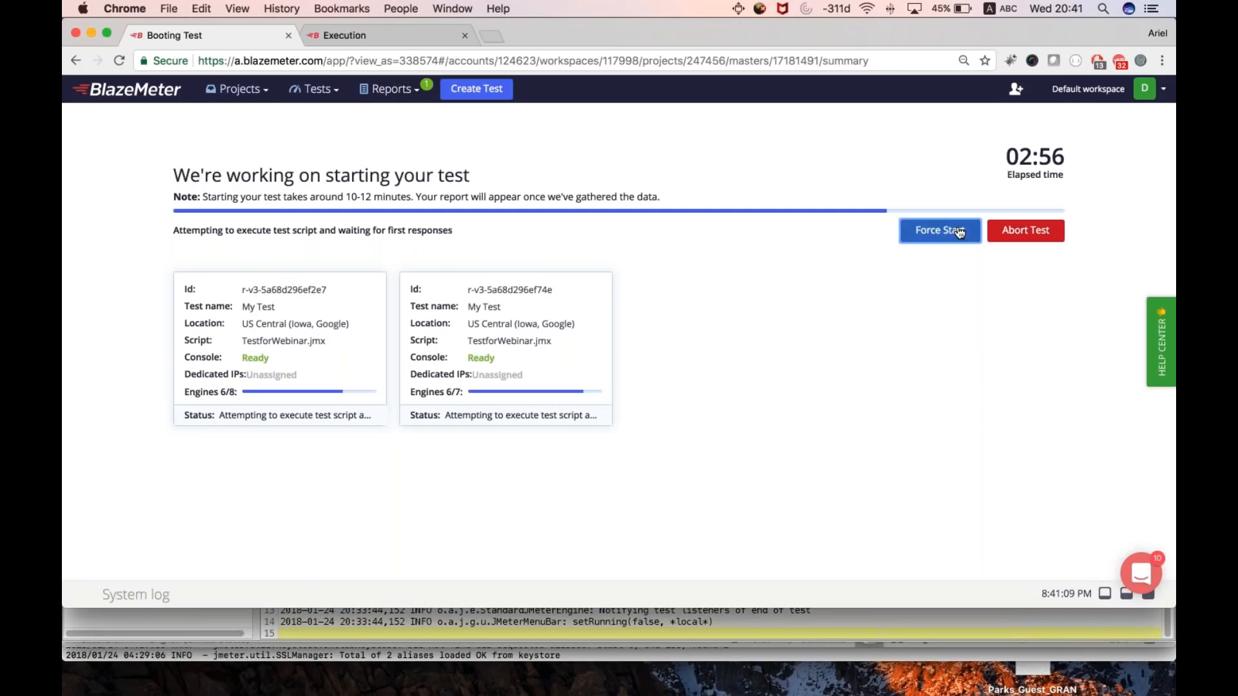
- Switch to the PowerPoint webinar presentation and show the Summary slide followed by the Q&A slide
{"action": "left_click", "coordinate": [346, 36]}
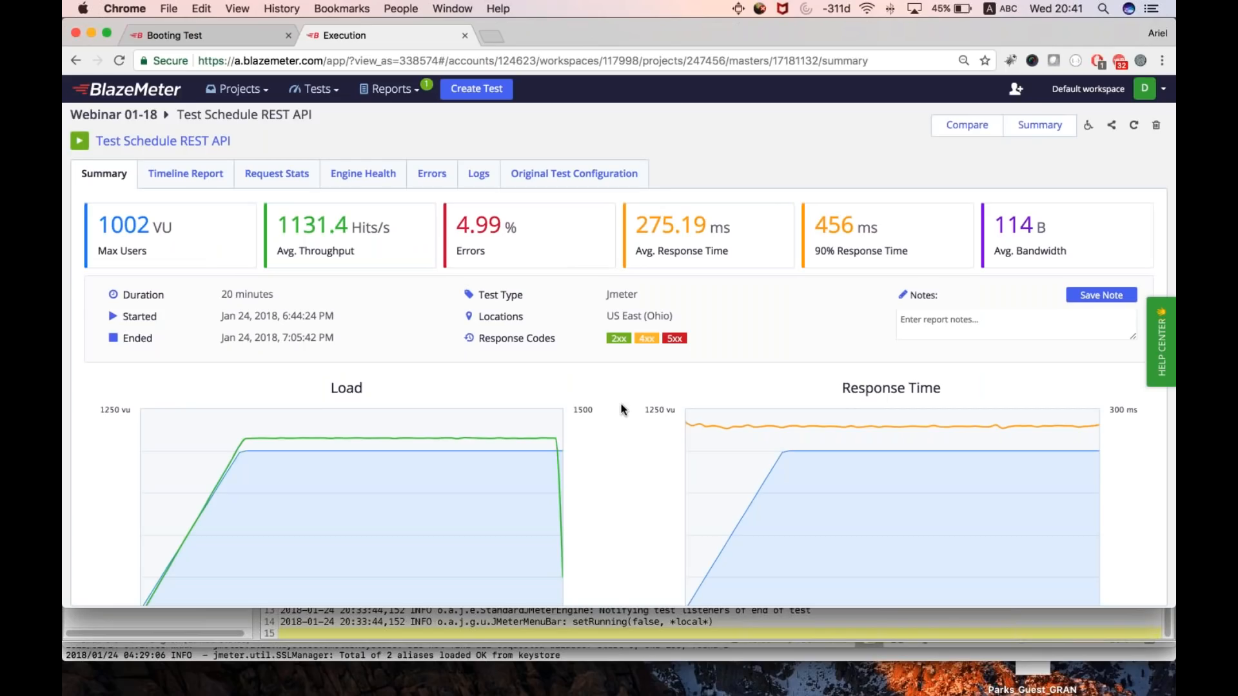
{"action": "key", "text": "super+Tab"}
{"action": "key", "text": "super+Tab"}
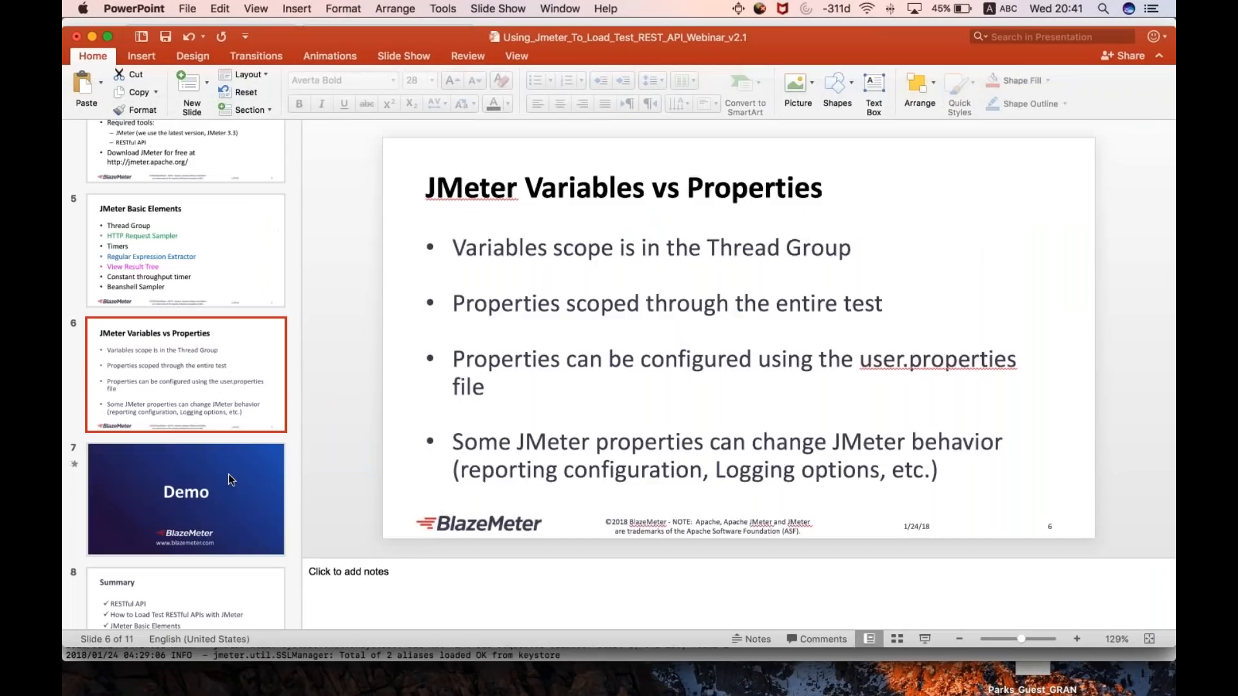
{"action": "left_click", "coordinate": [183, 578]}
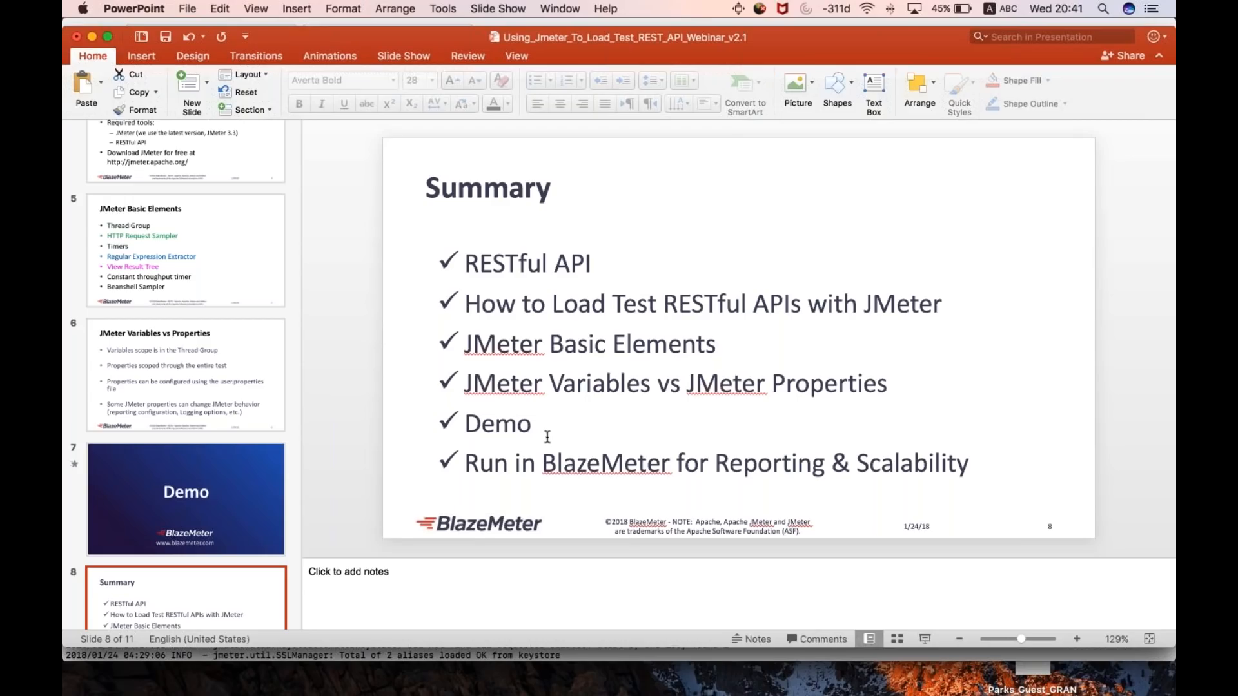
{"action": "key", "text": "Down"}
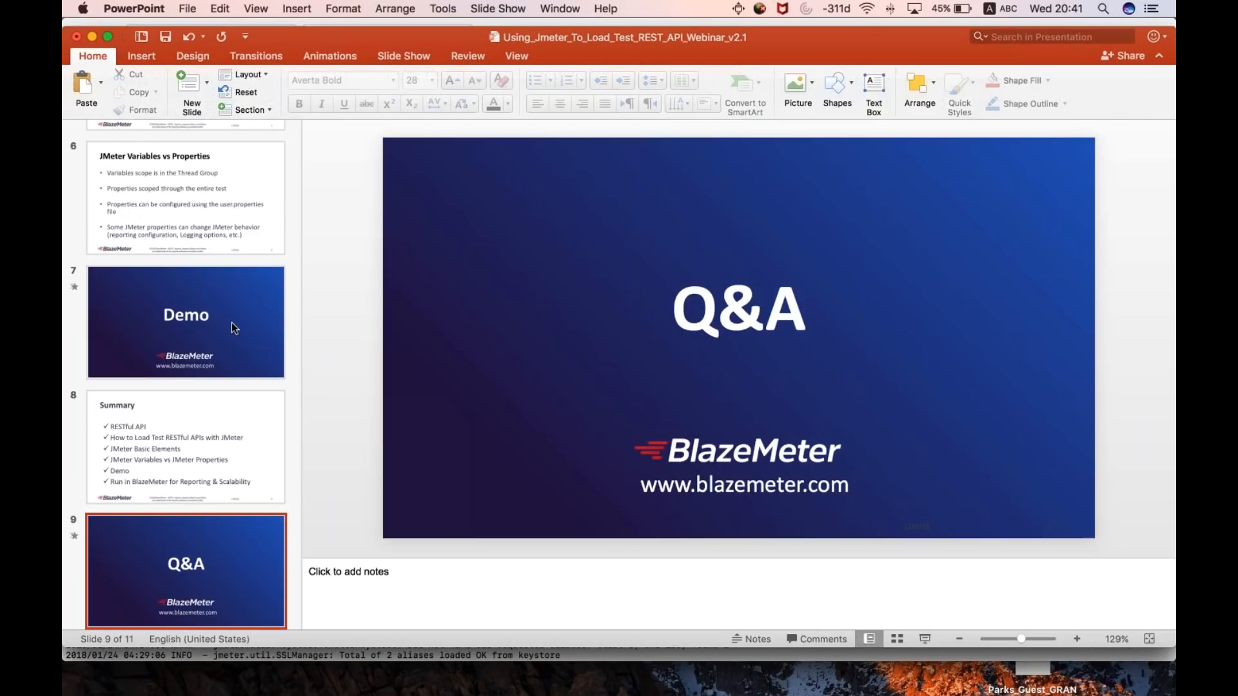
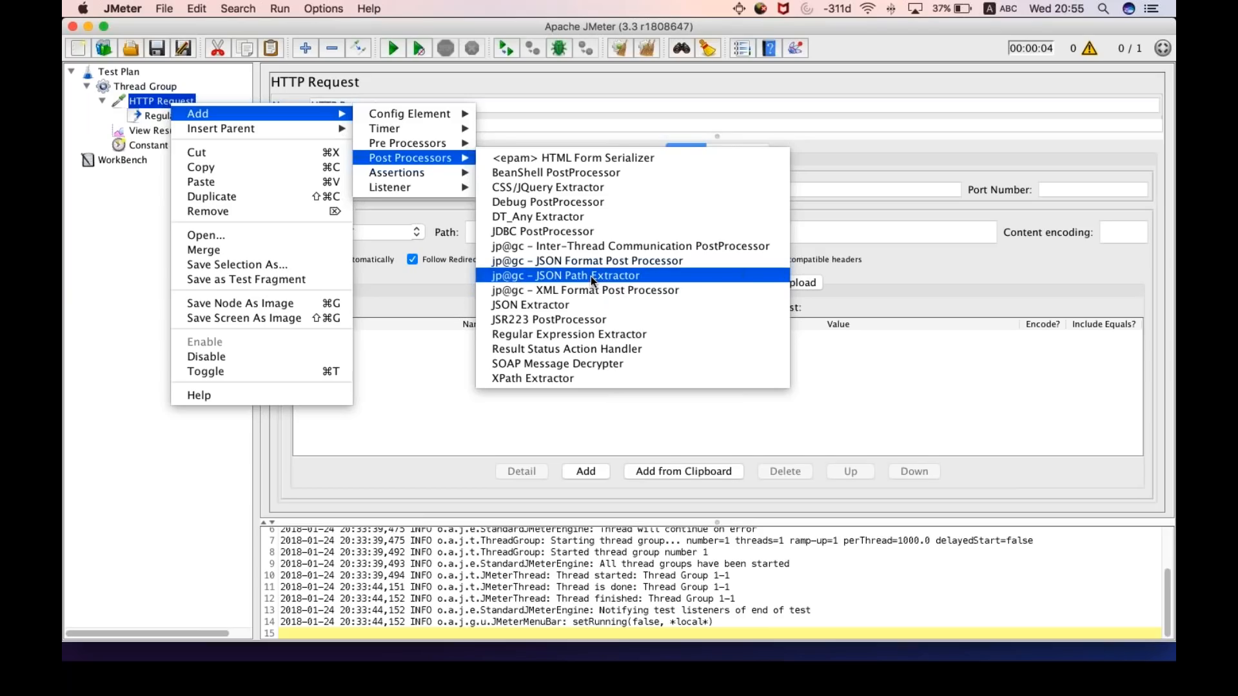
- Add a jp@gc - JSON Path Extractor to the HTTP Request and enter the JSONPath expression $.[dsf
{"action": "left_click", "coordinate": [591, 276]}
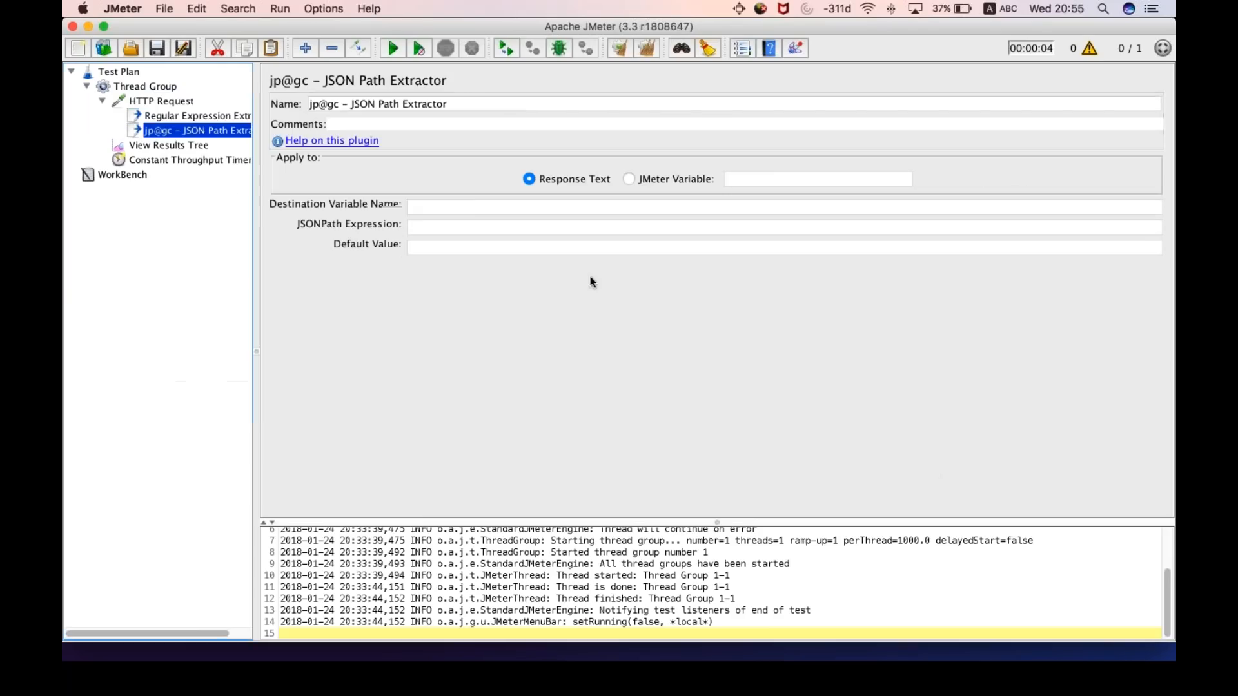
{"action": "left_click", "coordinate": [454, 226]}
{"action": "type", "text": "$."}
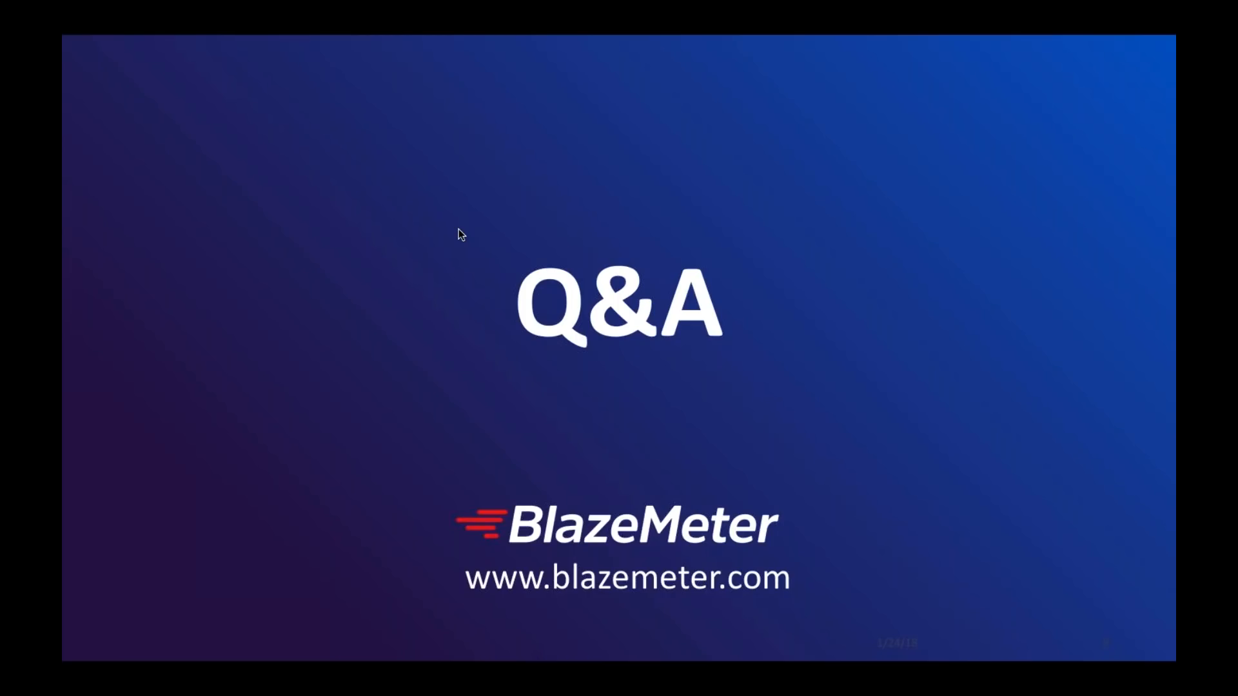
- Switch back to JMeter, add a JSR223 PostProcessor to the HTTP Request and view its available script languages
{"action": "key", "text": "super+Tab"}
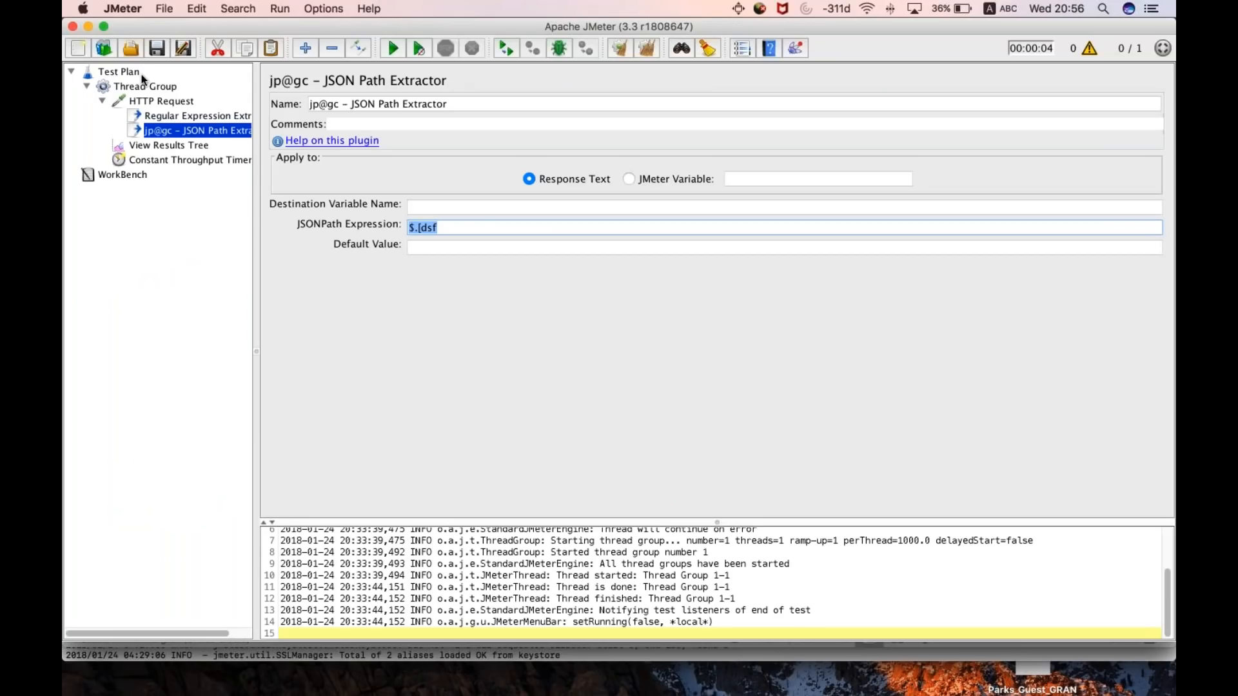
{"action": "left_click", "coordinate": [156, 98]}
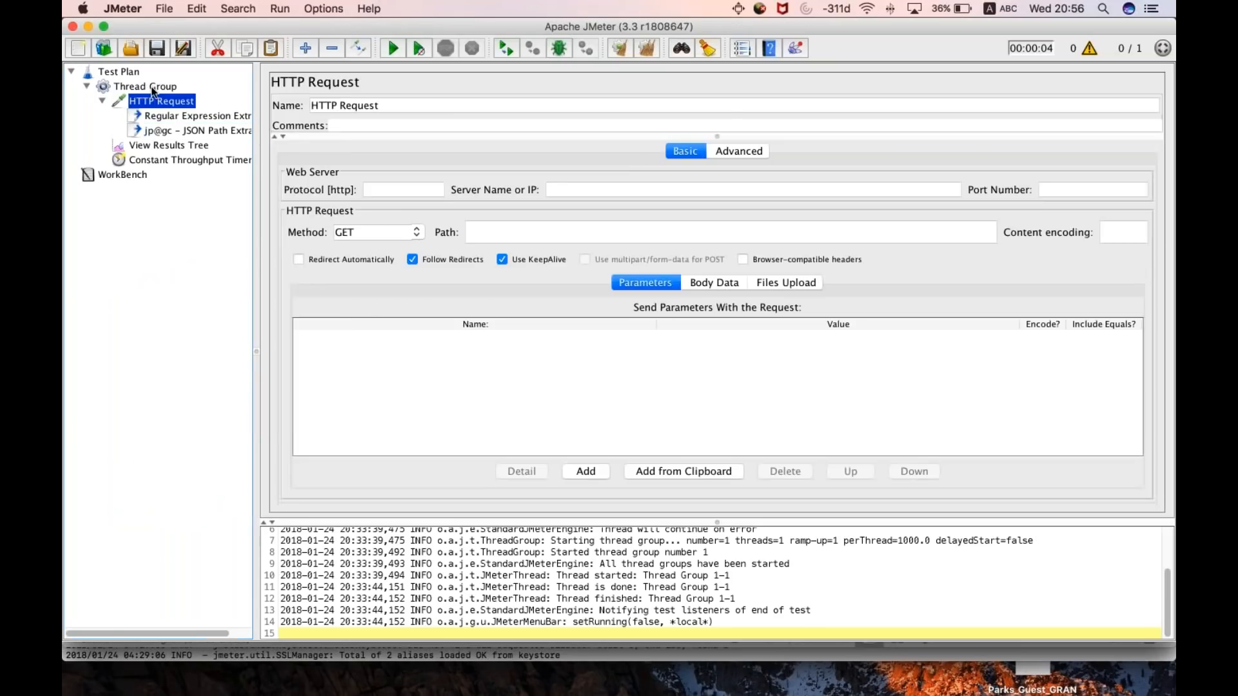
{"action": "left_click", "coordinate": [151, 86]}
{"action": "right_click", "coordinate": [155, 106]}
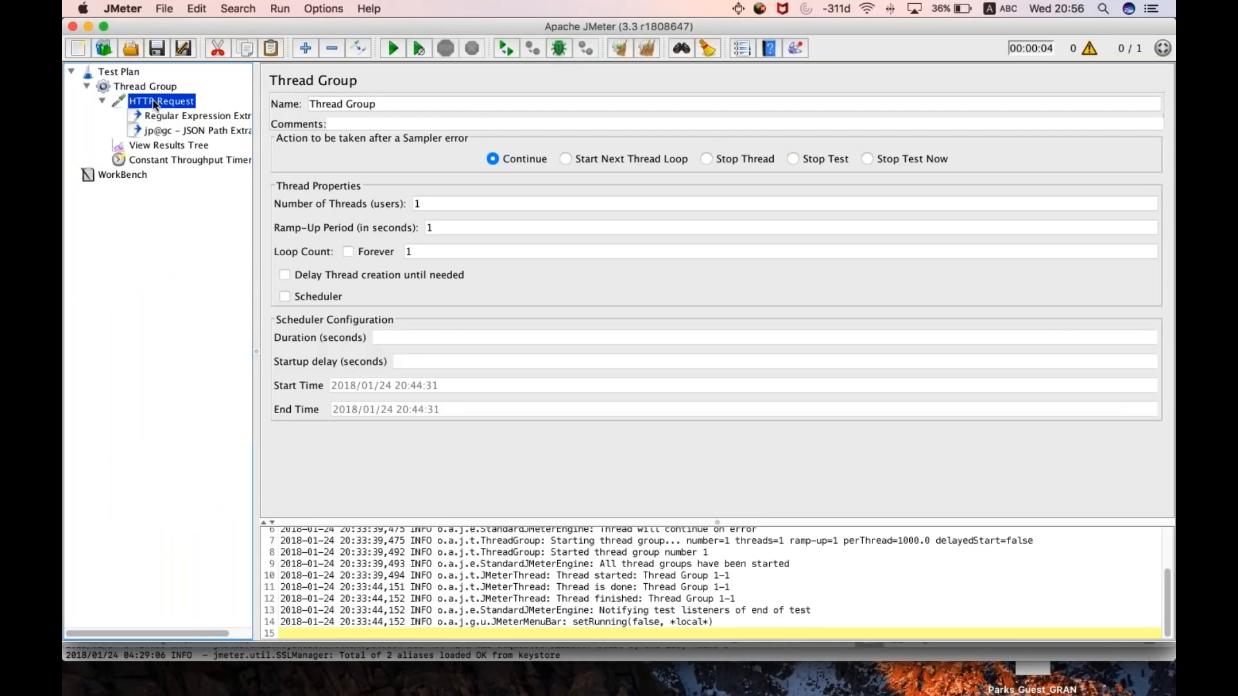
{"action": "mouse_move", "coordinate": [184, 112]}
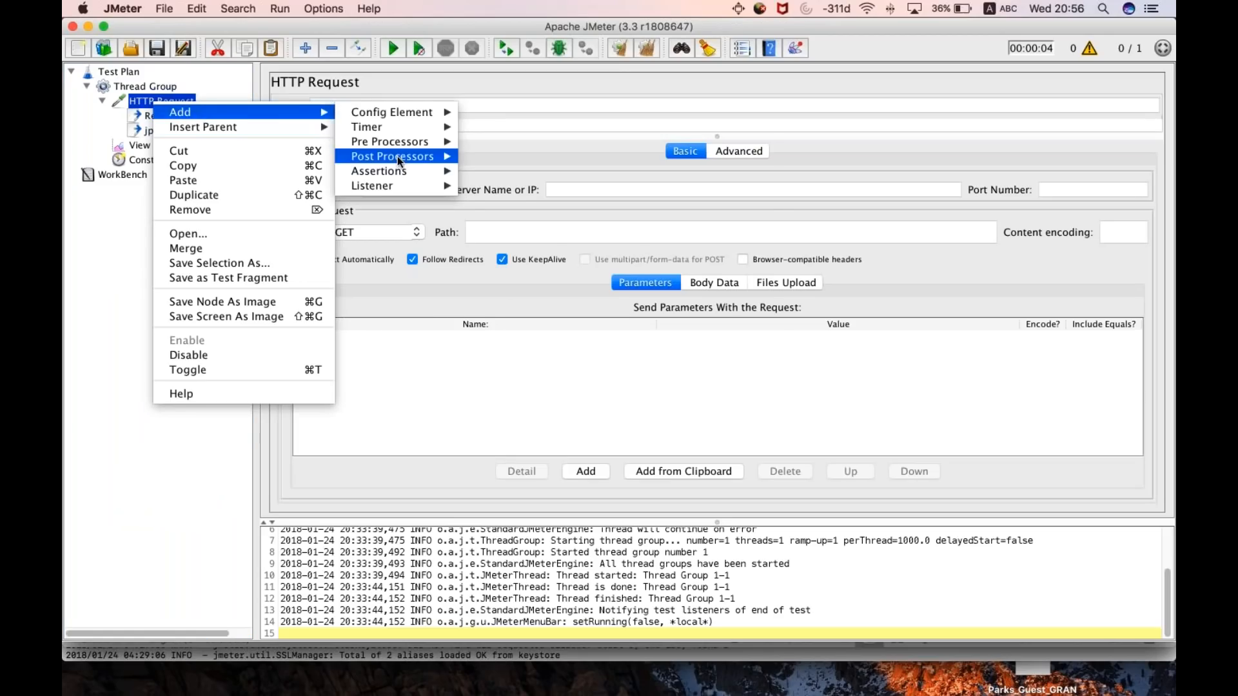
{"action": "mouse_move", "coordinate": [397, 156]}
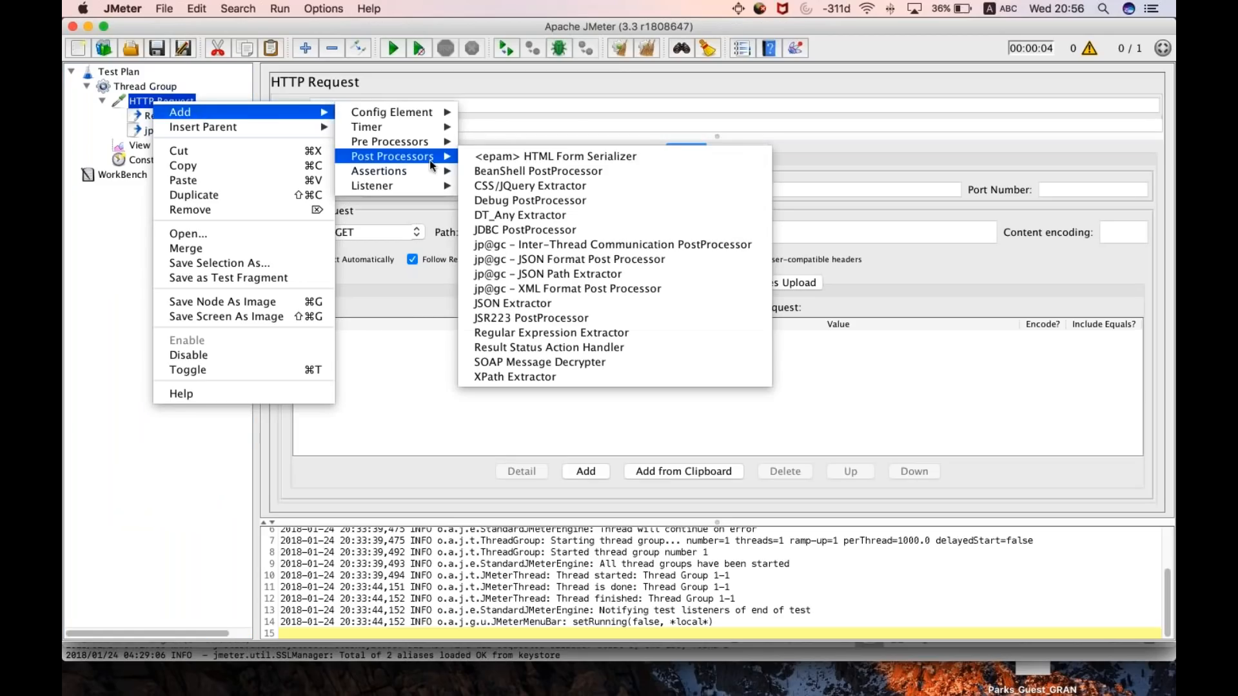
{"action": "left_click", "coordinate": [573, 318]}
{"action": "left_click", "coordinate": [494, 161]}
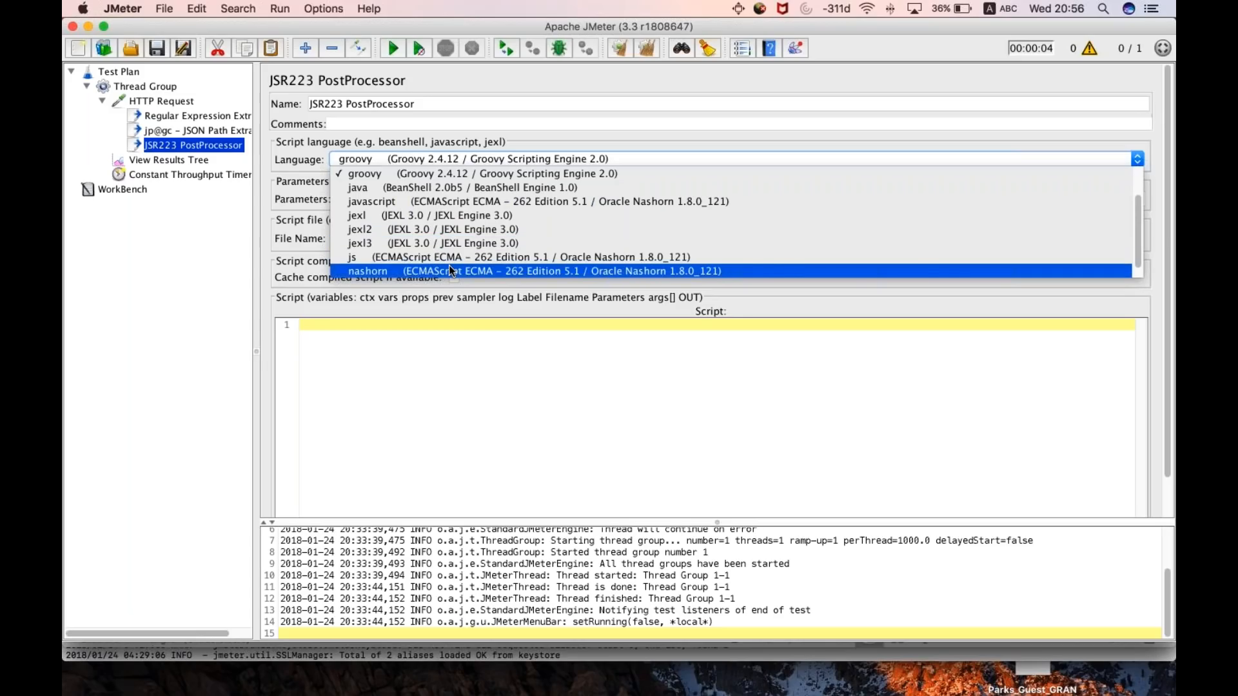
{"action": "left_click", "coordinate": [191, 308]}
- Switch to PowerPoint and start the slide show from the Q&A slide
{"action": "key", "text": "super+Tab"}
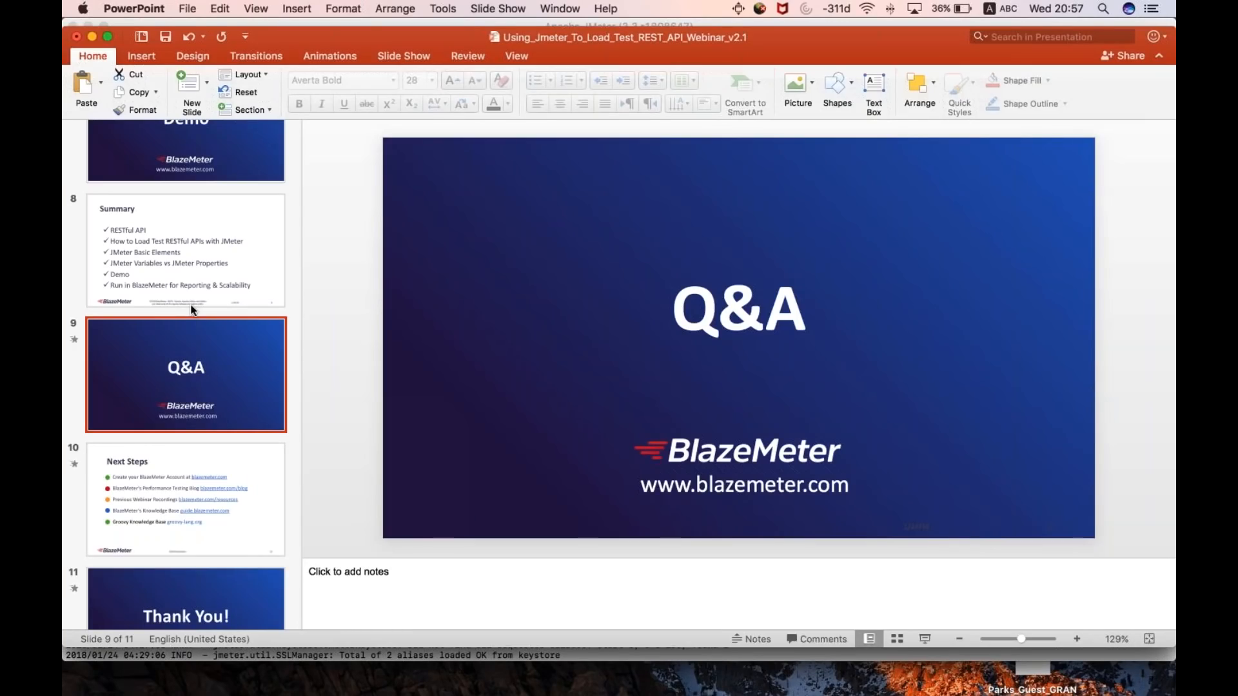
{"action": "key", "text": "super+Return"}
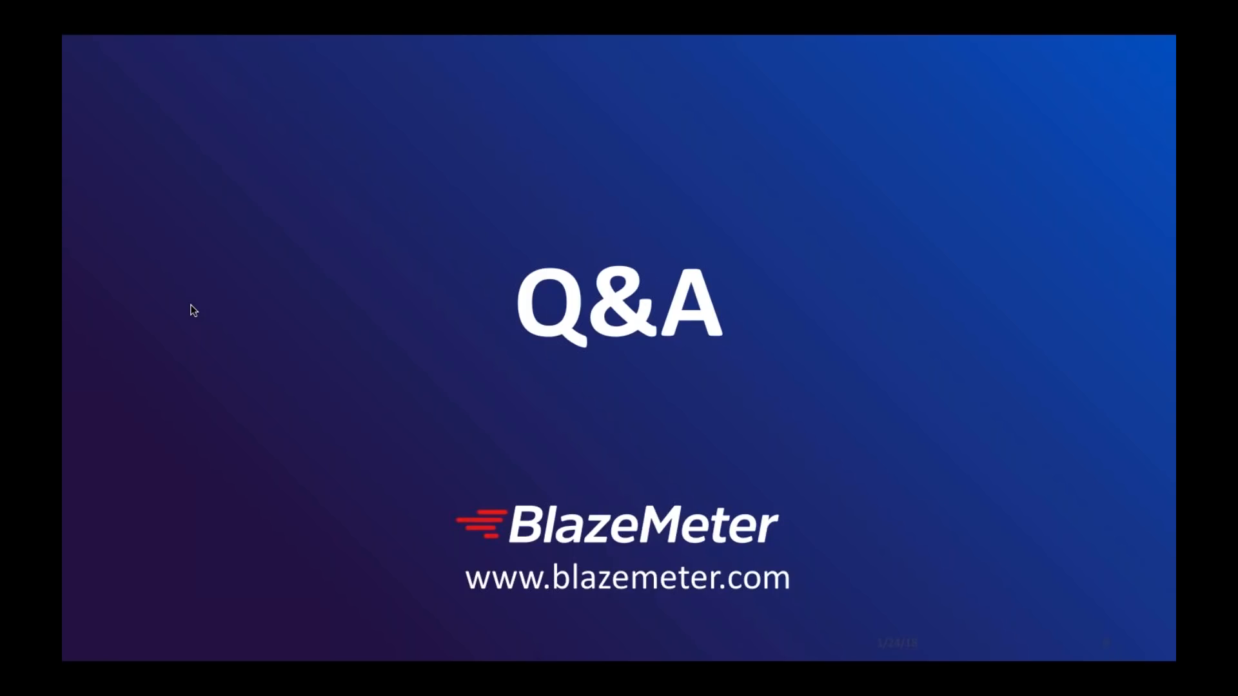
- Switch to BlazeMeter in Chrome, open a new JMeter test and look at the file selection for uploading scripts without choosing one
{"action": "key", "text": "super+Tab"}
{"action": "key", "text": "super+Tab"}
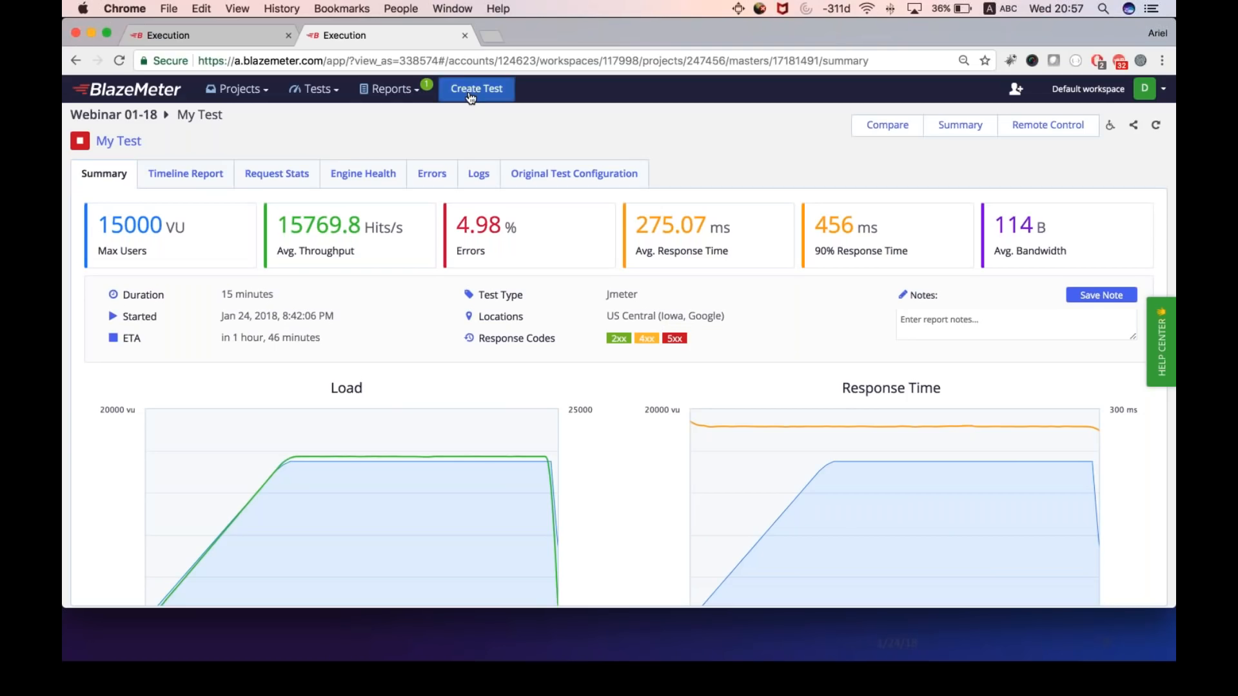
{"action": "left_click", "coordinate": [474, 91]}
{"action": "left_click", "coordinate": [737, 329]}
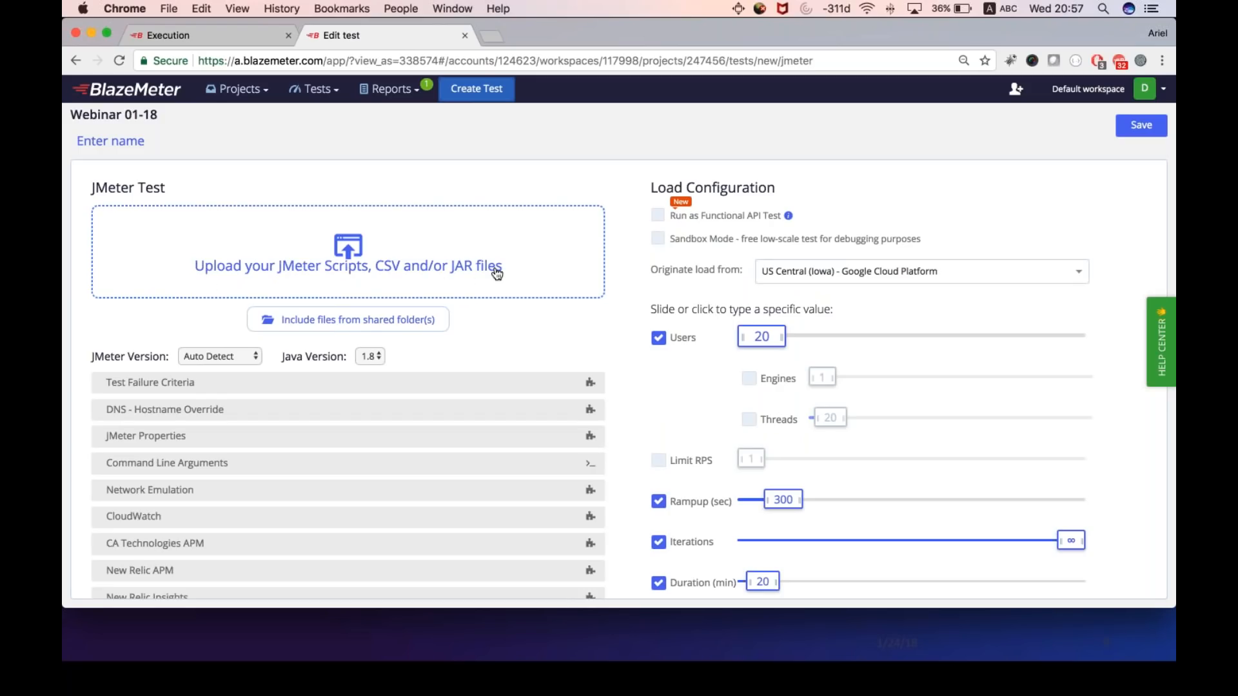
{"action": "left_click", "coordinate": [342, 253]}
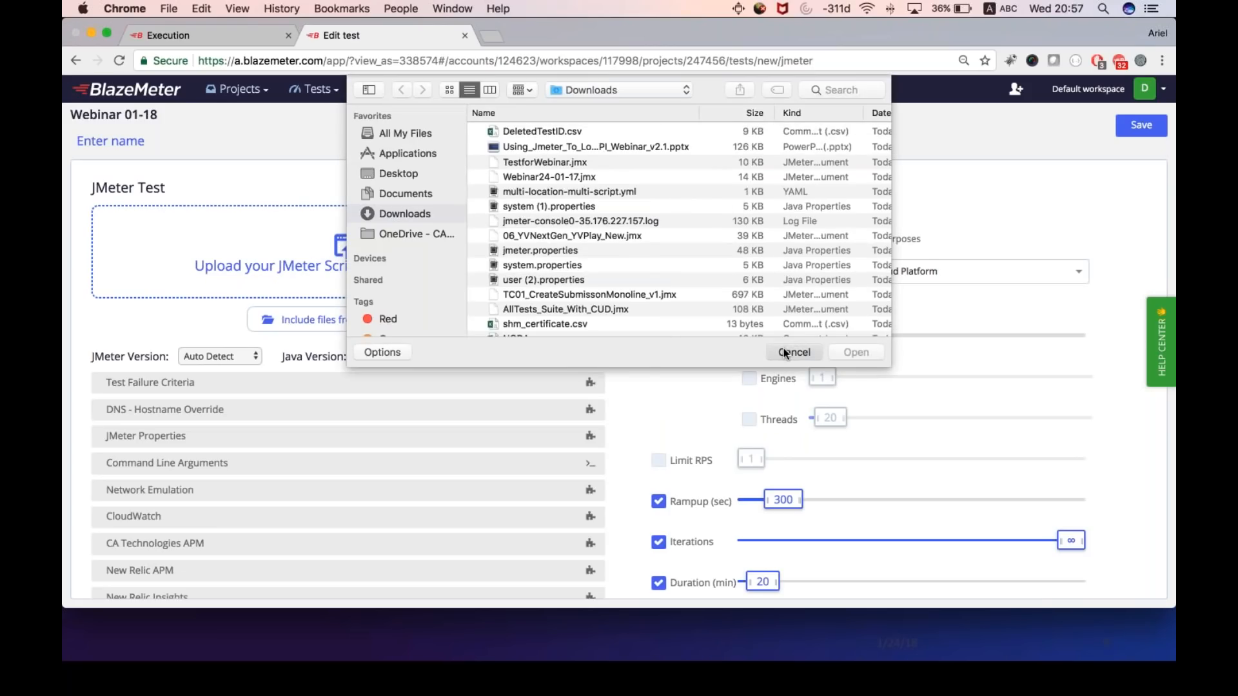
{"action": "left_click", "coordinate": [784, 354]}
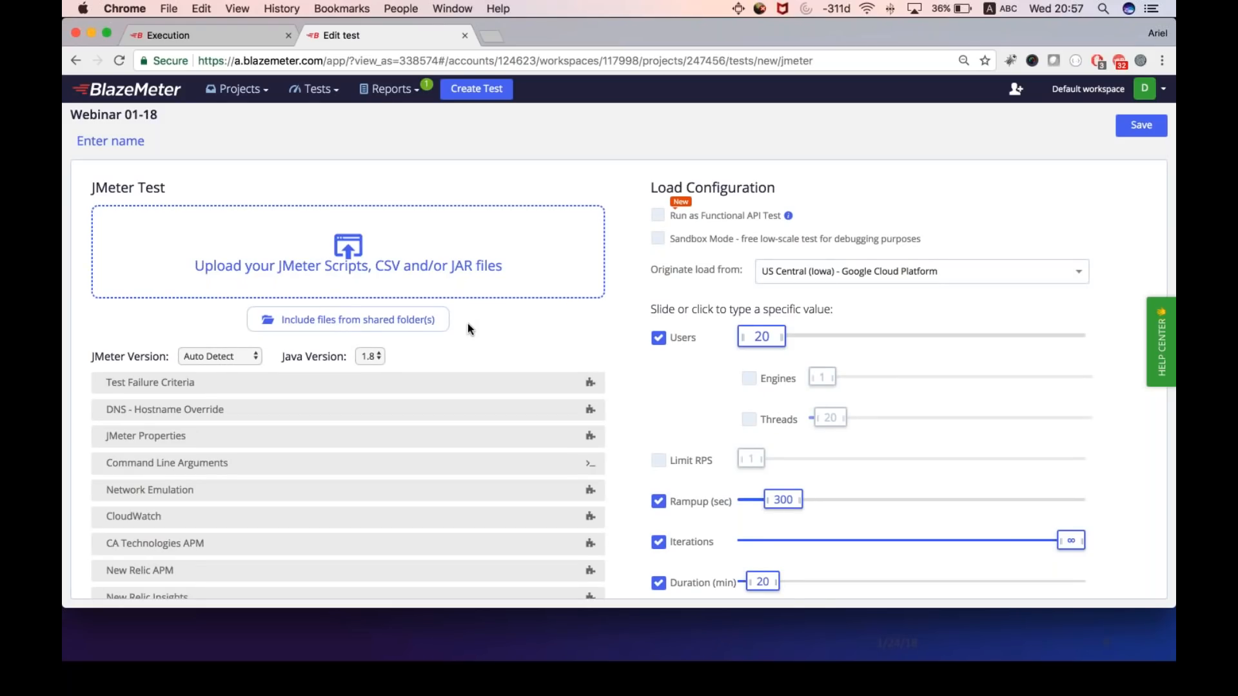
- Open the recent My Test report, examine its summary figures and Load and Response Time charts, and switch back to the Q&A slide
{"action": "left_click", "coordinate": [395, 89]}
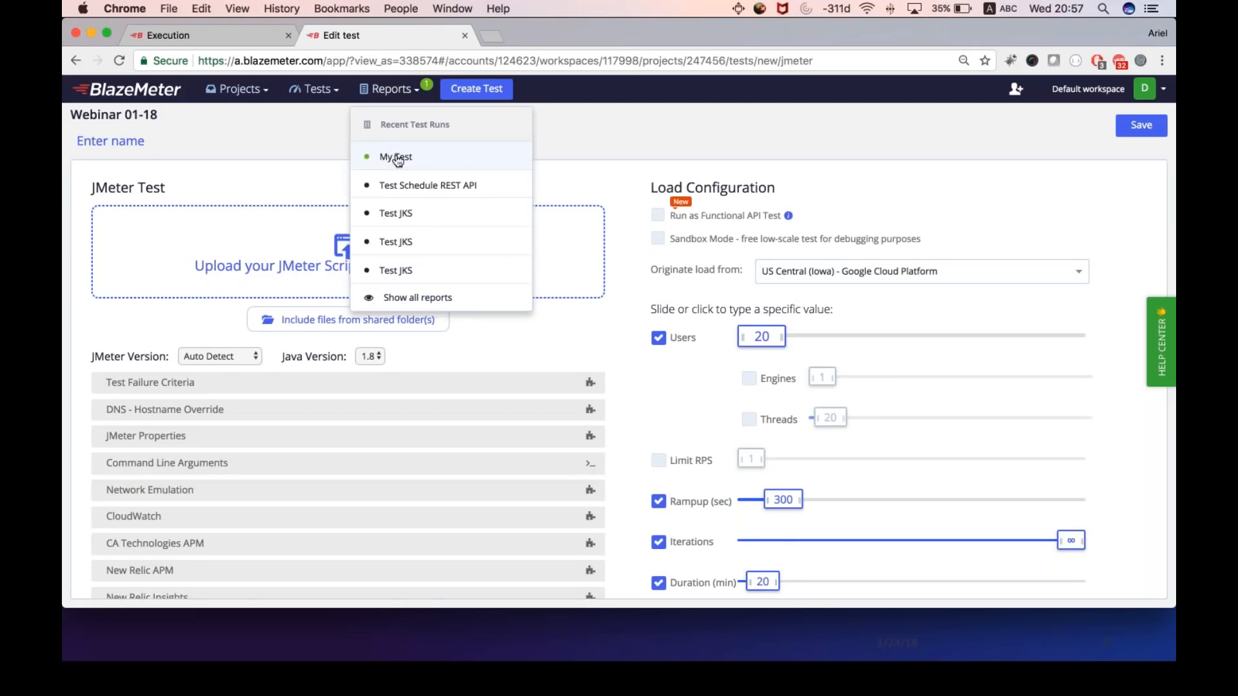
{"action": "left_click", "coordinate": [395, 157]}
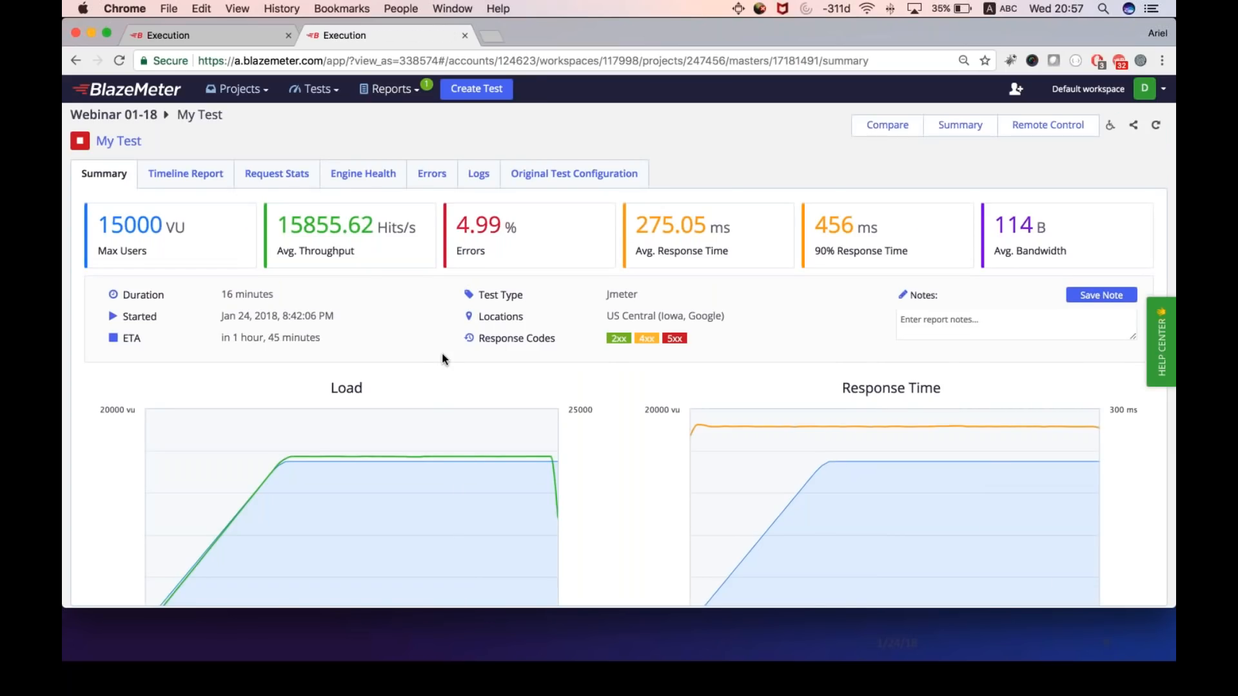
{"action": "scroll", "coordinate": [442, 360], "scroll_direction": "down", "scroll_amount": 2}
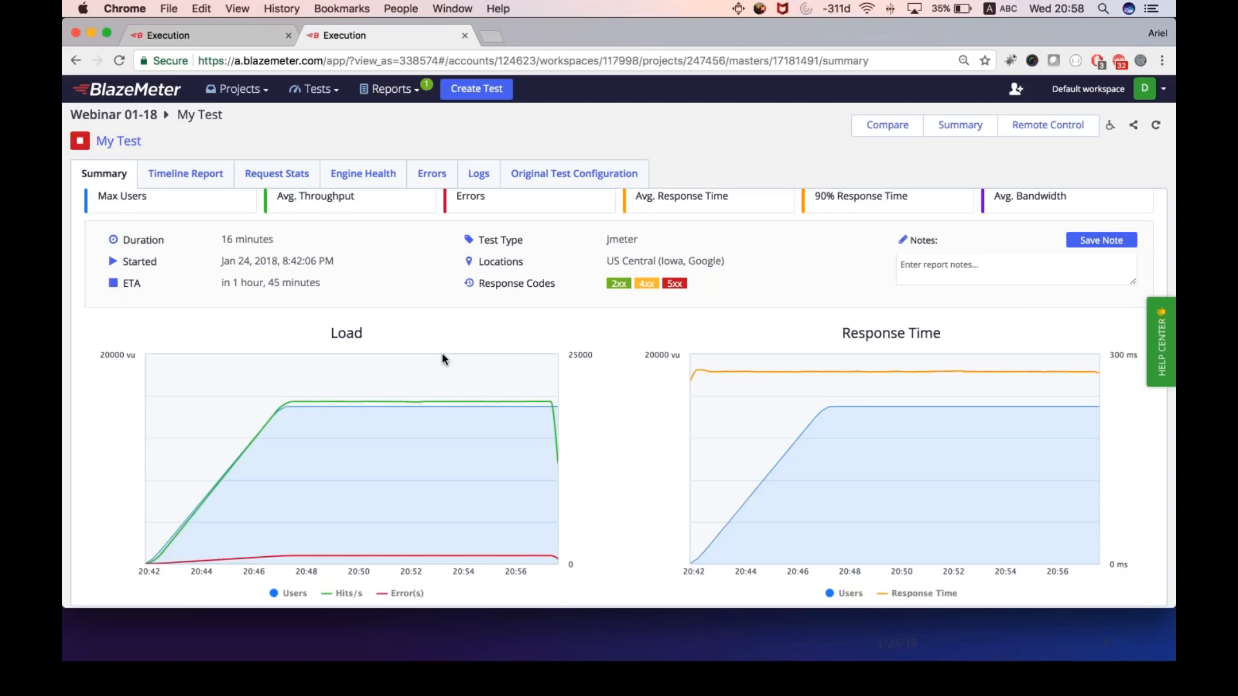
{"action": "scroll", "coordinate": [443, 359], "scroll_direction": "up", "scroll_amount": 2}
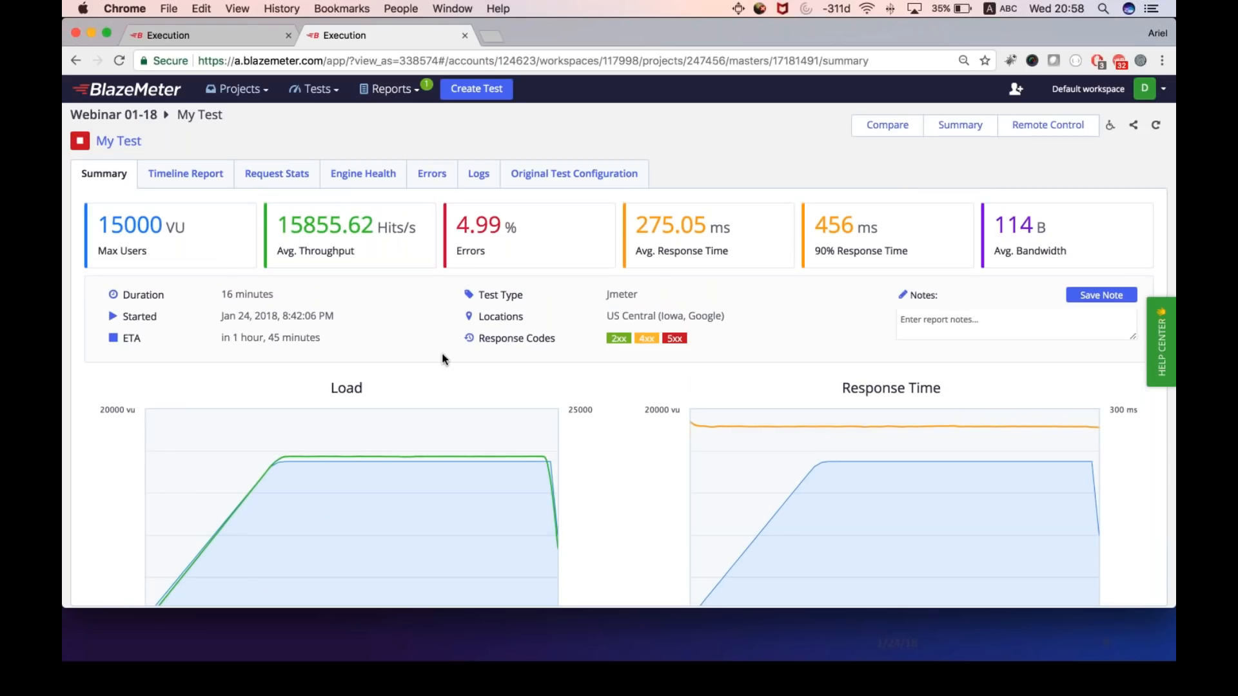
{"action": "key", "text": "super+Tab"}
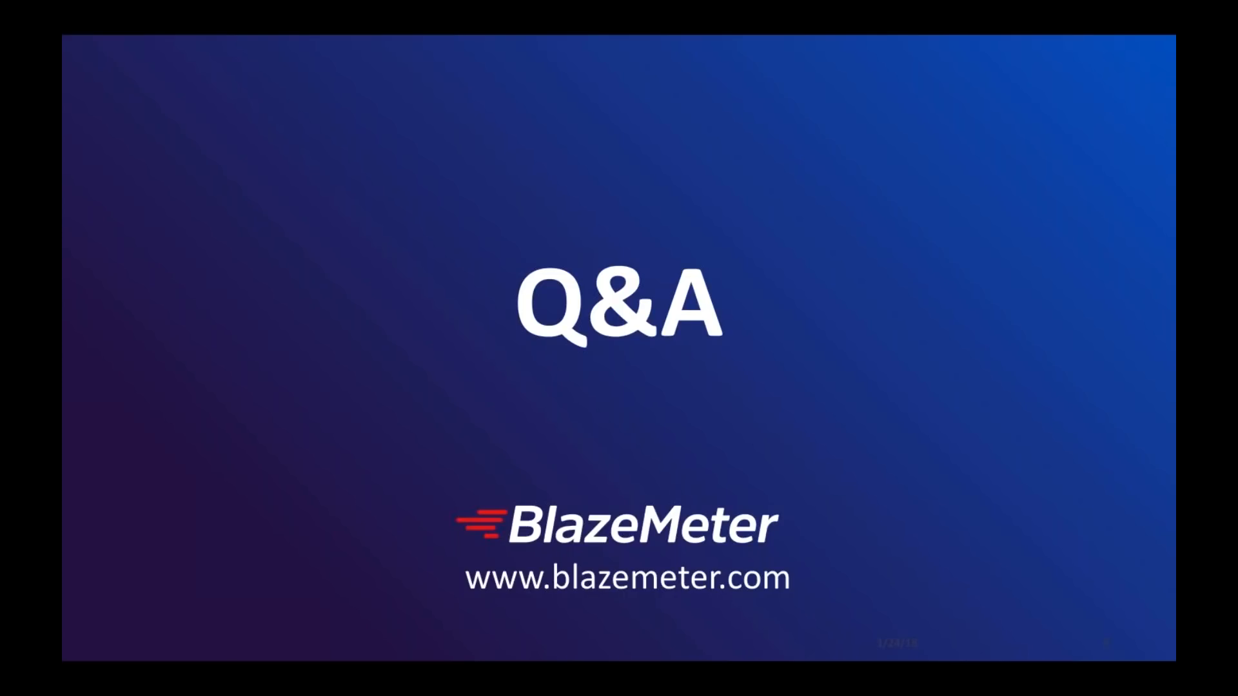